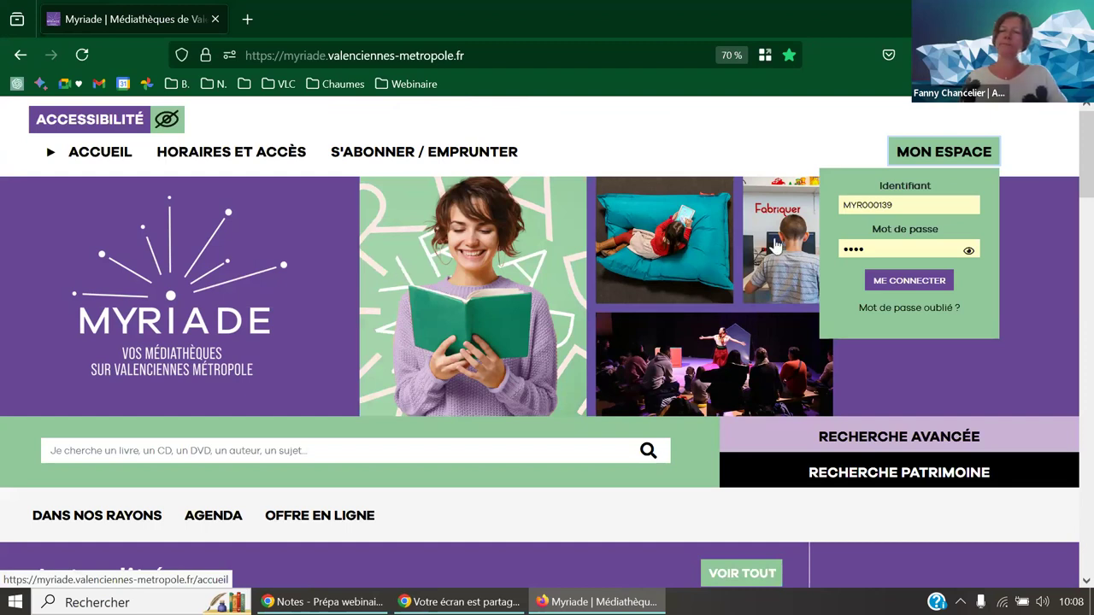
# - Log in to Myriade, go to the personal account space and open its Configurations section
pyautogui.click(911, 286)
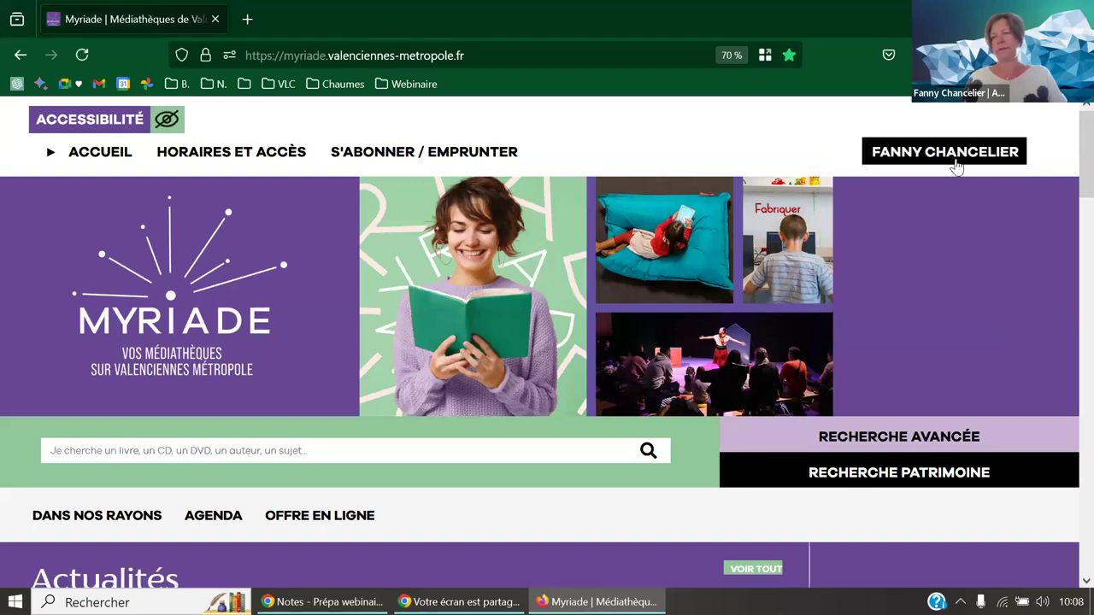
pyautogui.click(956, 166)
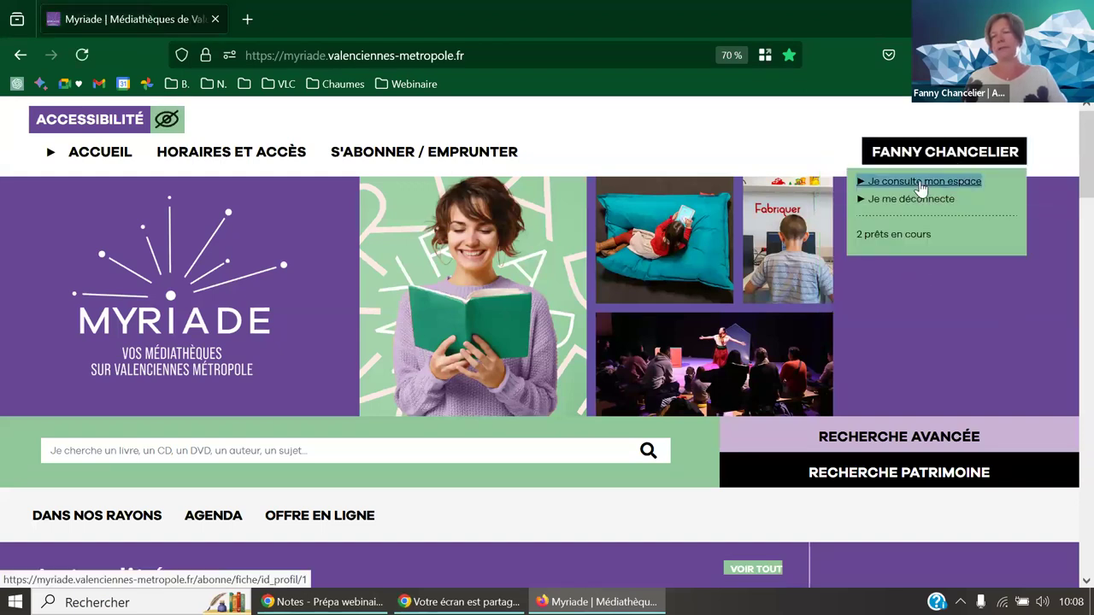
pyautogui.click(920, 183)
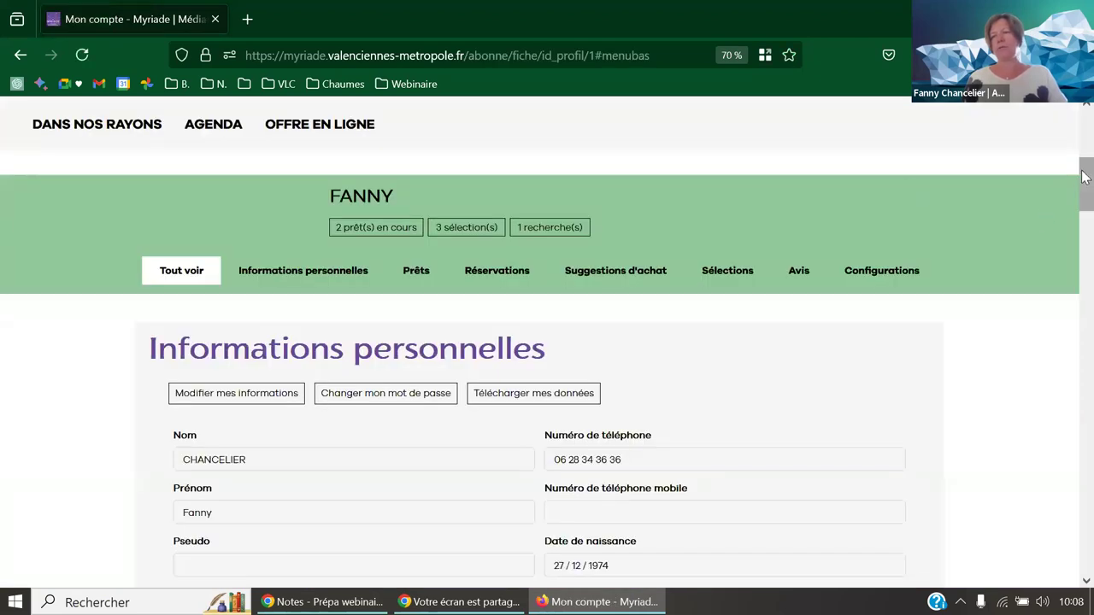
pyautogui.moveTo(1086, 175)
pyautogui.mouseDown()
pyautogui.moveTo(1082, 428)
pyautogui.moveTo(1091, 146)
pyautogui.moveTo(1085, 162)
pyautogui.mouseUp()
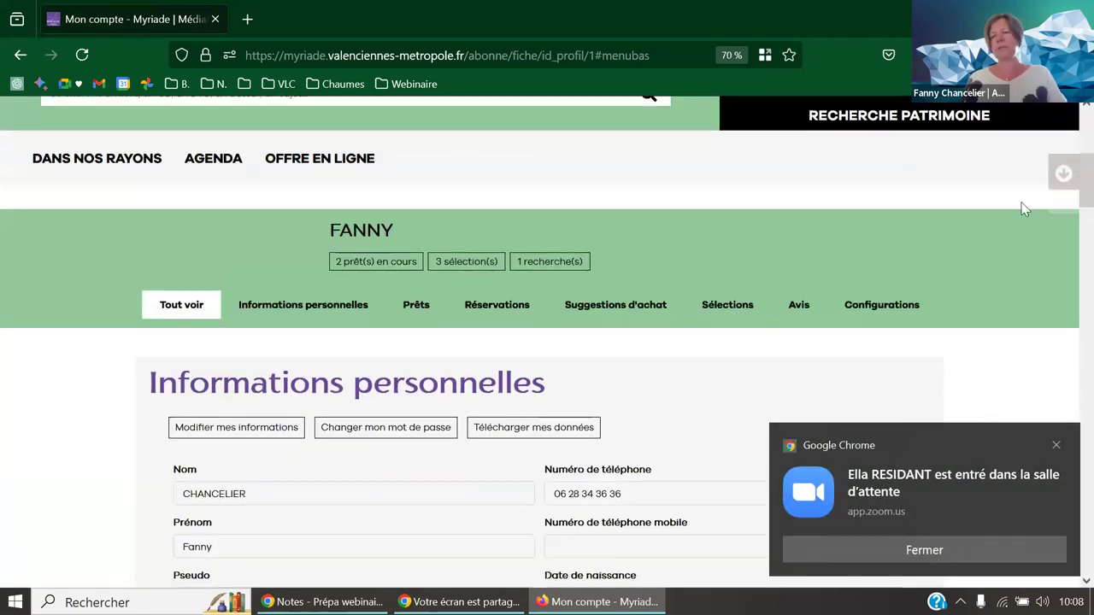
pyautogui.click(883, 315)
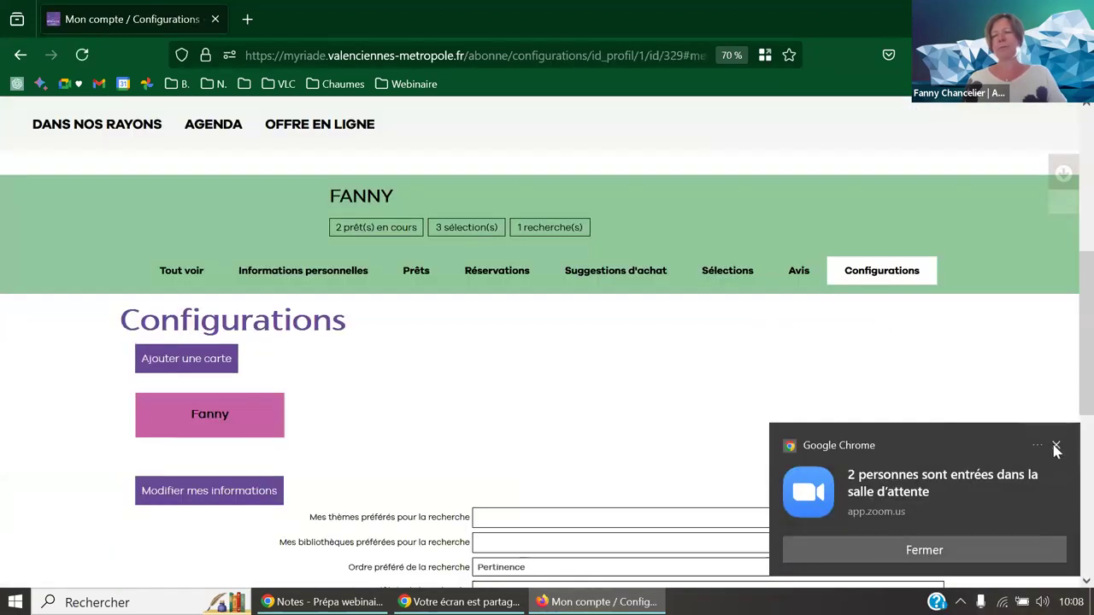
# - Dismiss the Zoom notice and link another reader's card with its identifier and password, declining password saving
pyautogui.click(1056, 446)
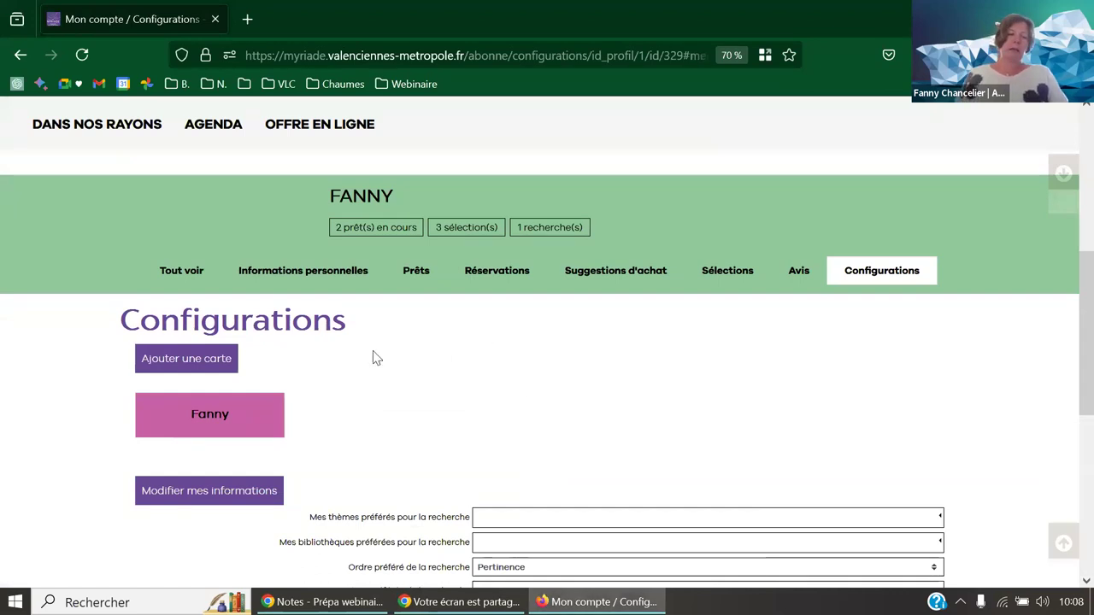
pyautogui.click(202, 366)
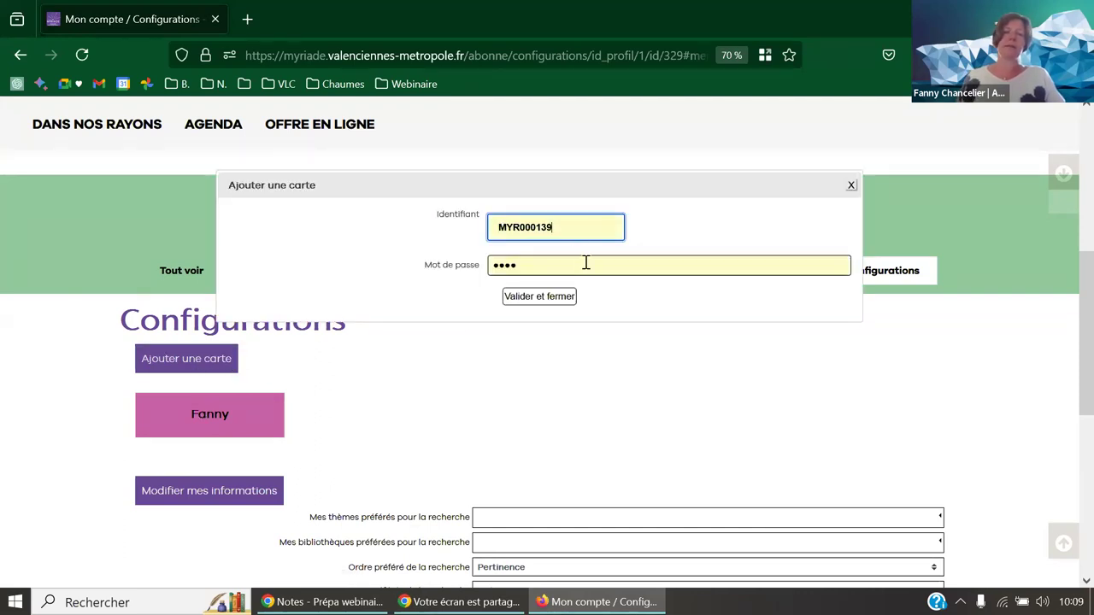
pyautogui.moveTo(574, 229); pyautogui.dragTo(484, 236)
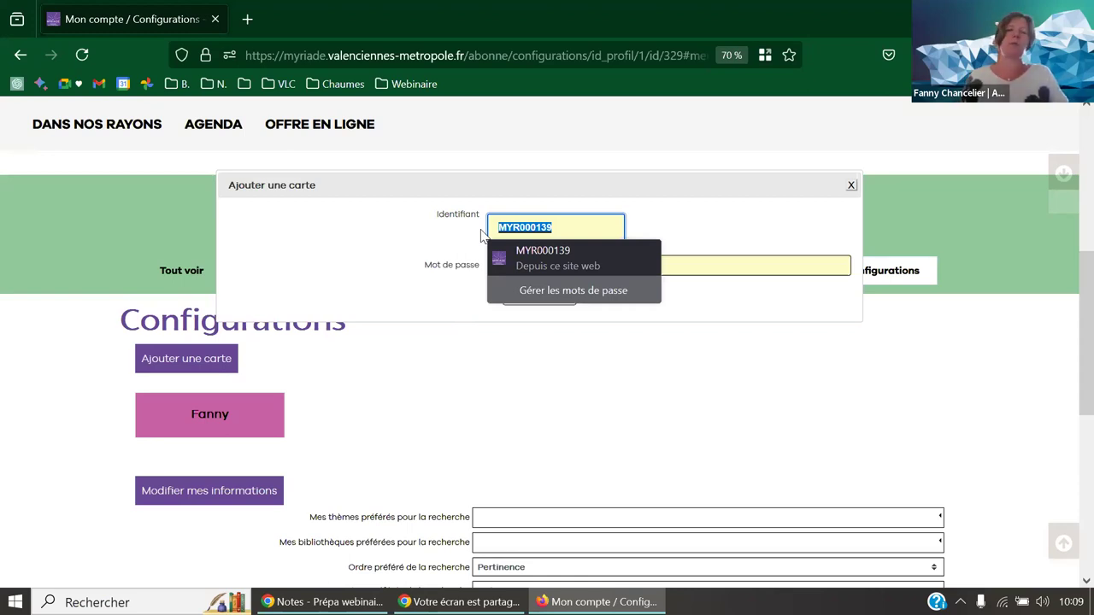
pyautogui.write('MYR')
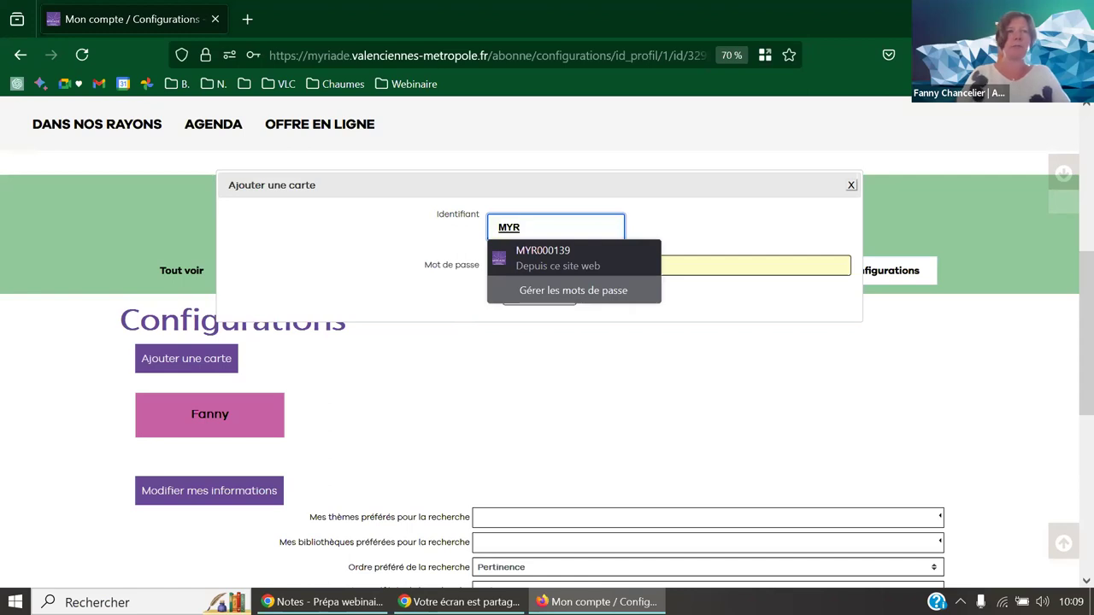
pyautogui.write('003200')
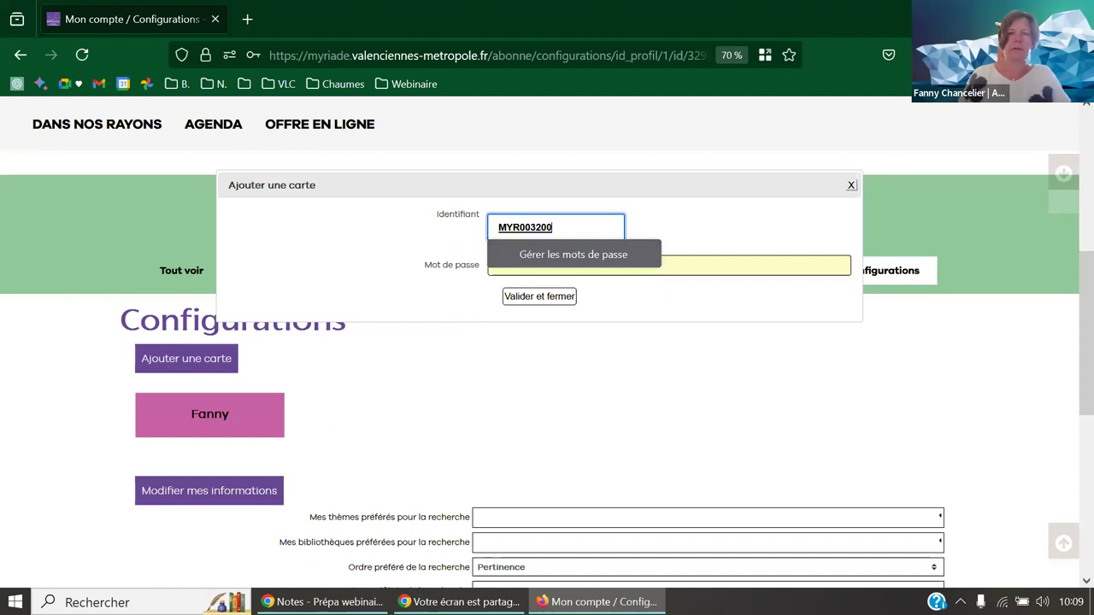
pyautogui.click(709, 272)
pyautogui.write('••••')
pyautogui.moveTo(540, 265); pyautogui.dragTo(466, 259)
pyautogui.write('•')
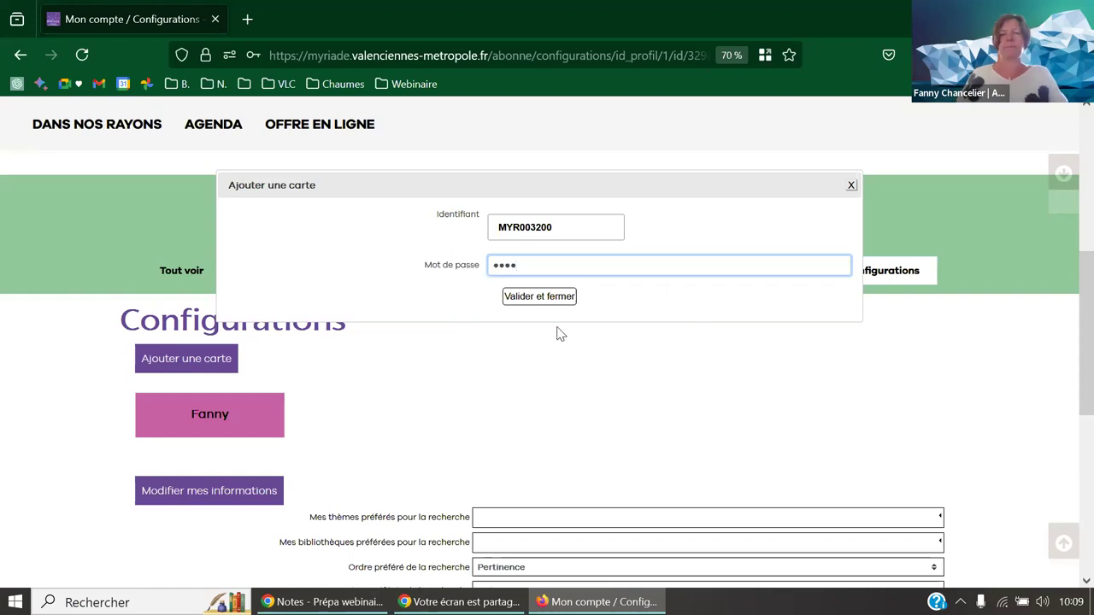
pyautogui.click(562, 297)
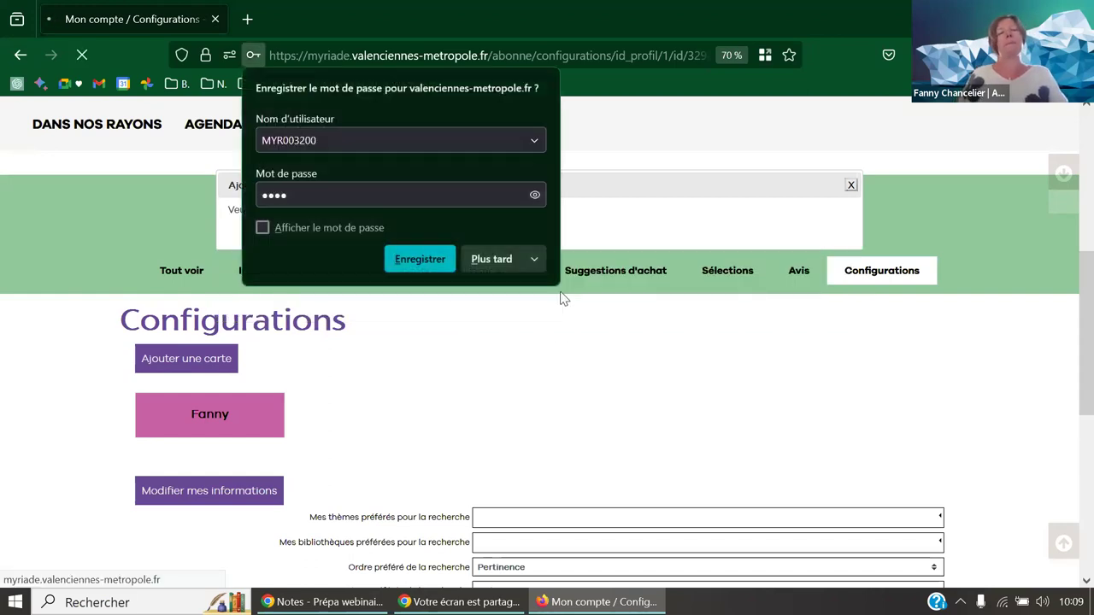
pyautogui.click(484, 261)
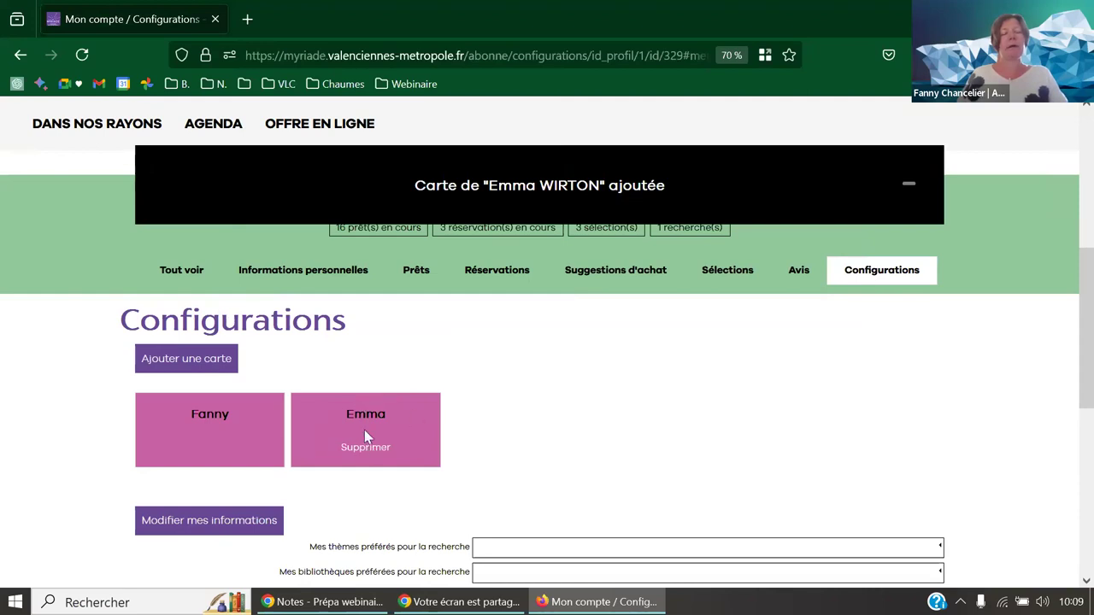
# - Add a third reader's card with its identifier and password, skip saving, and close the confirmation banner
pyautogui.click(214, 365)
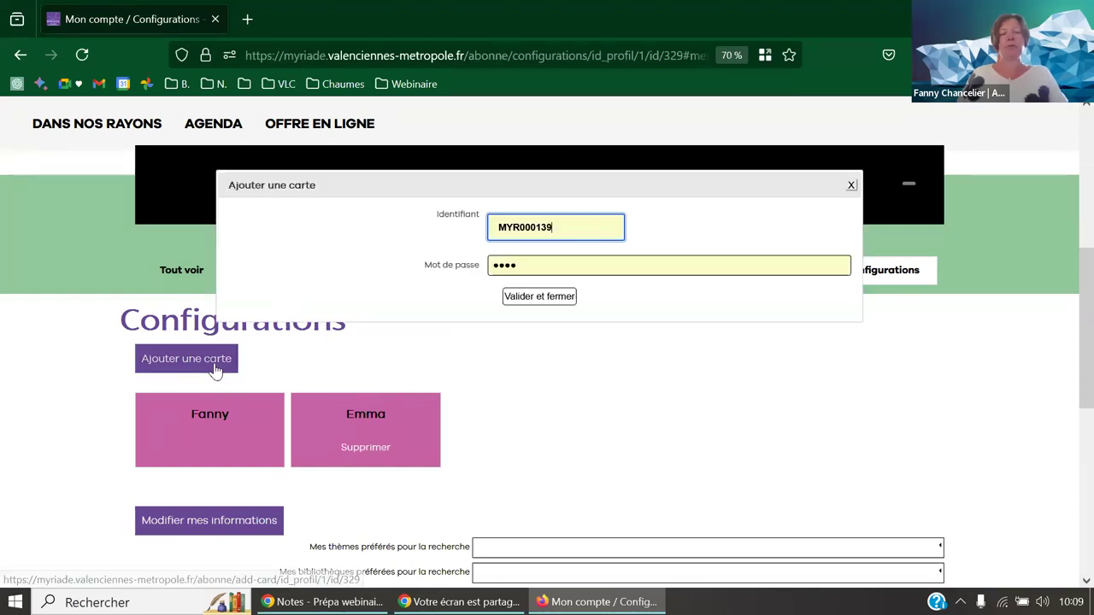
pyautogui.doubleClick(568, 229)
pyautogui.write('x')
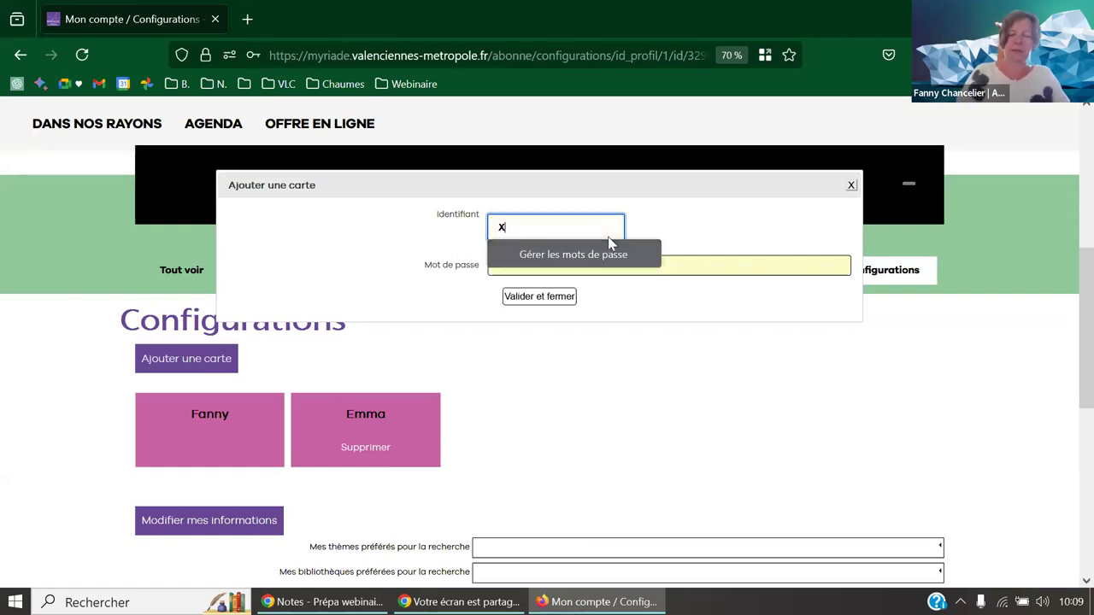
pyautogui.write('000')
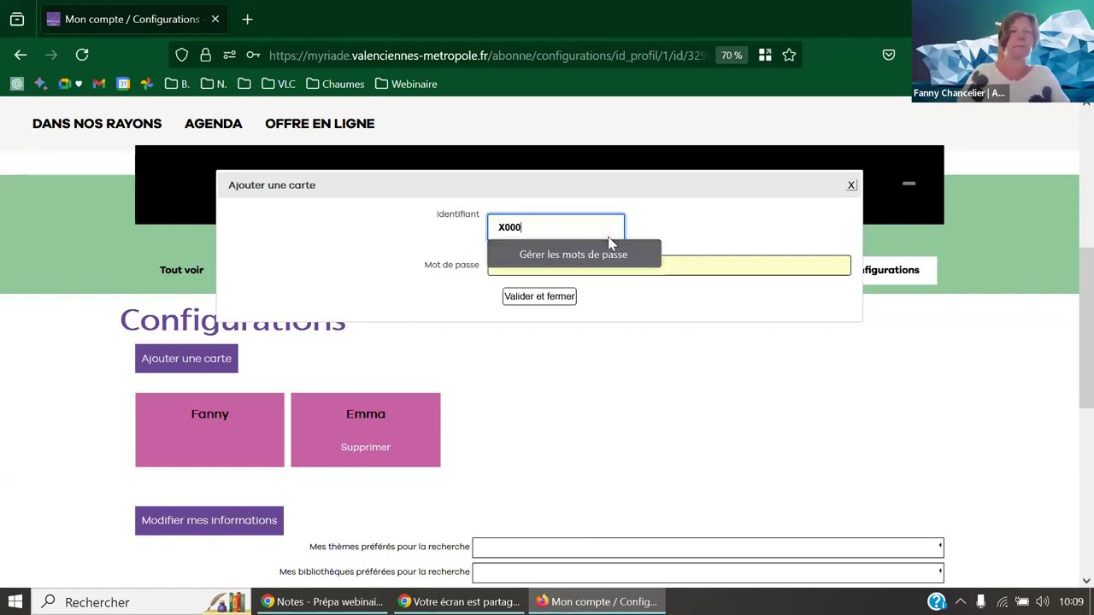
pyautogui.write('147')
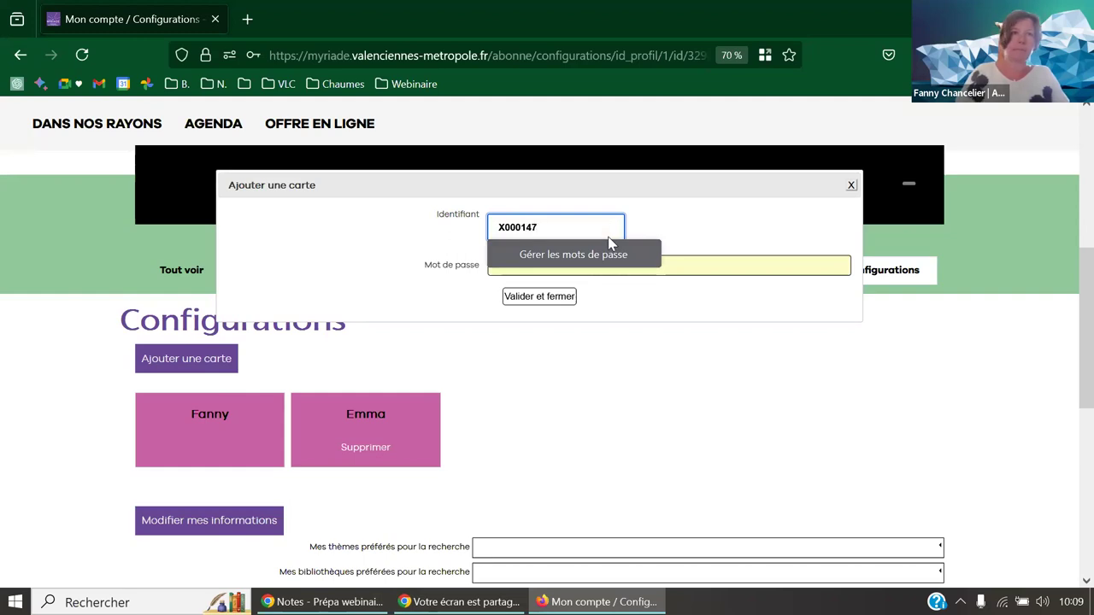
pyautogui.write('014')
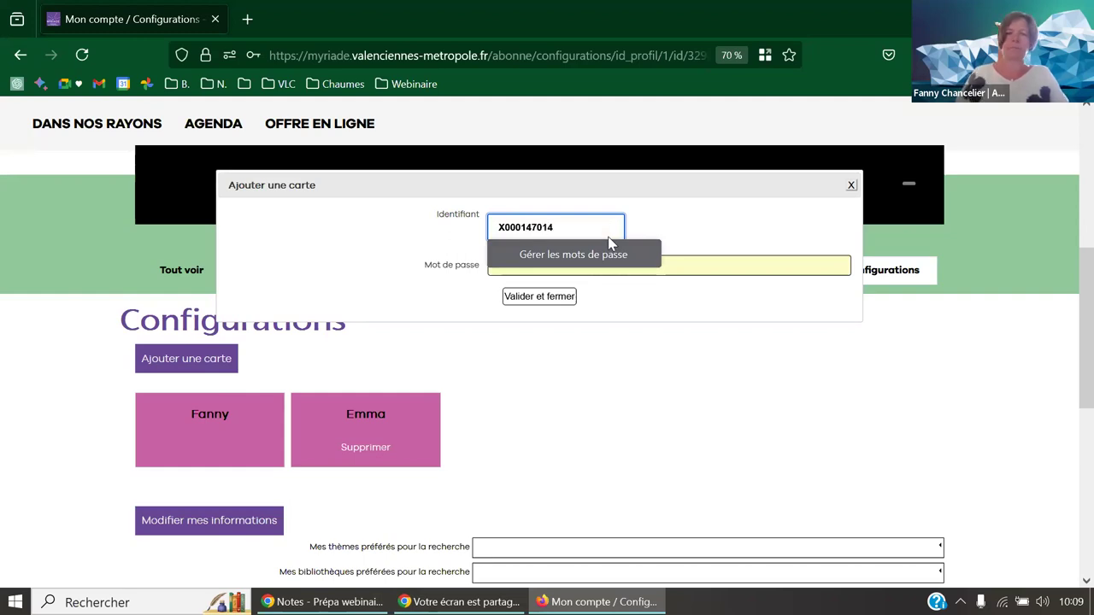
pyautogui.click(605, 267)
pyautogui.write('••••')
pyautogui.moveTo(605, 268); pyautogui.dragTo(444, 265)
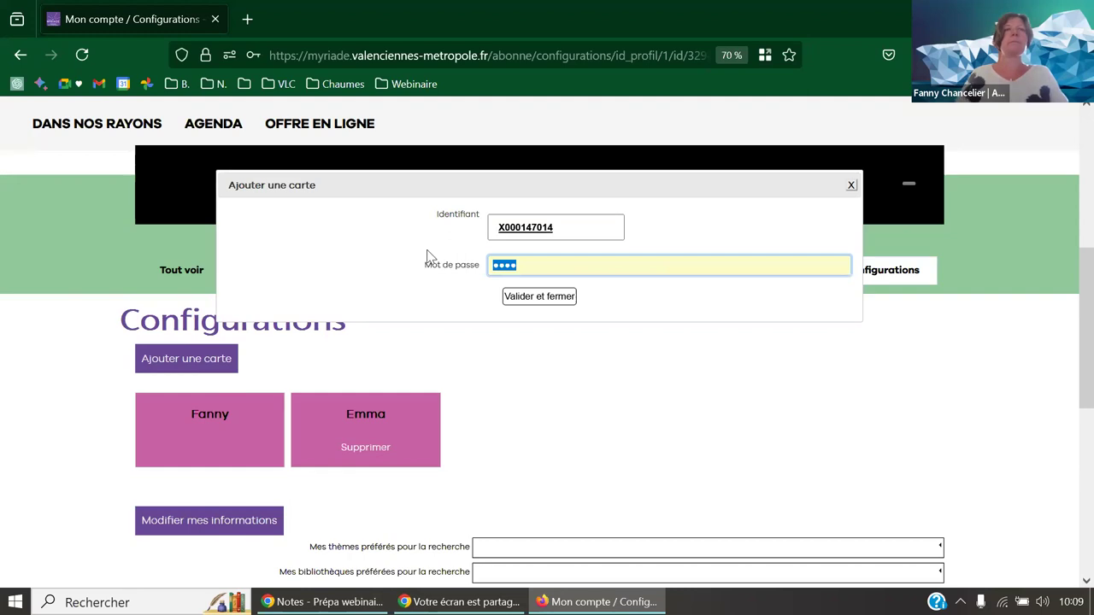
pyautogui.write('••••')
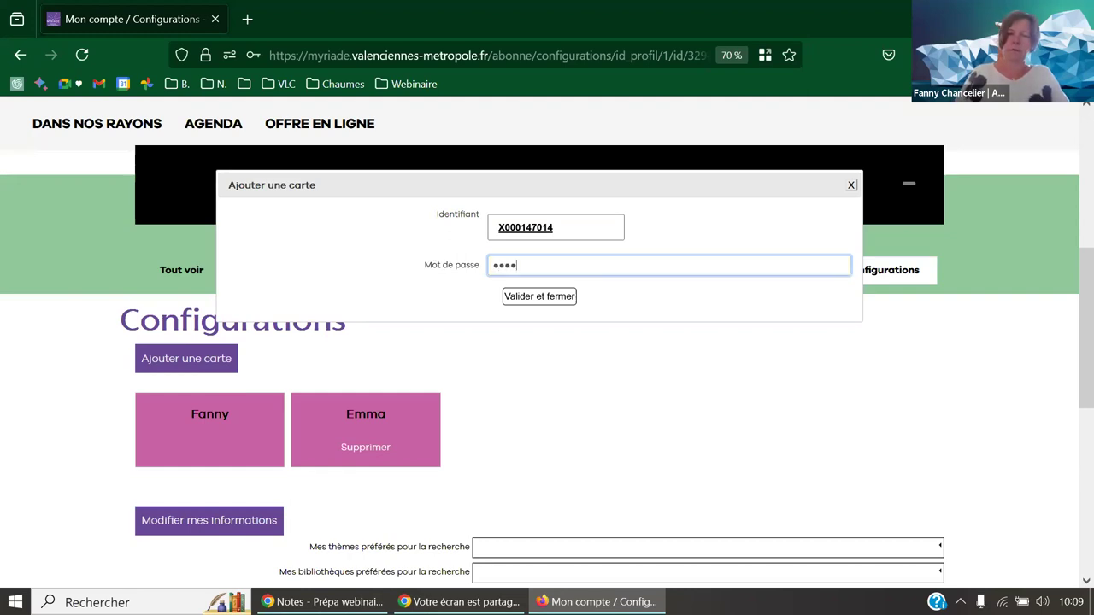
pyautogui.click(538, 299)
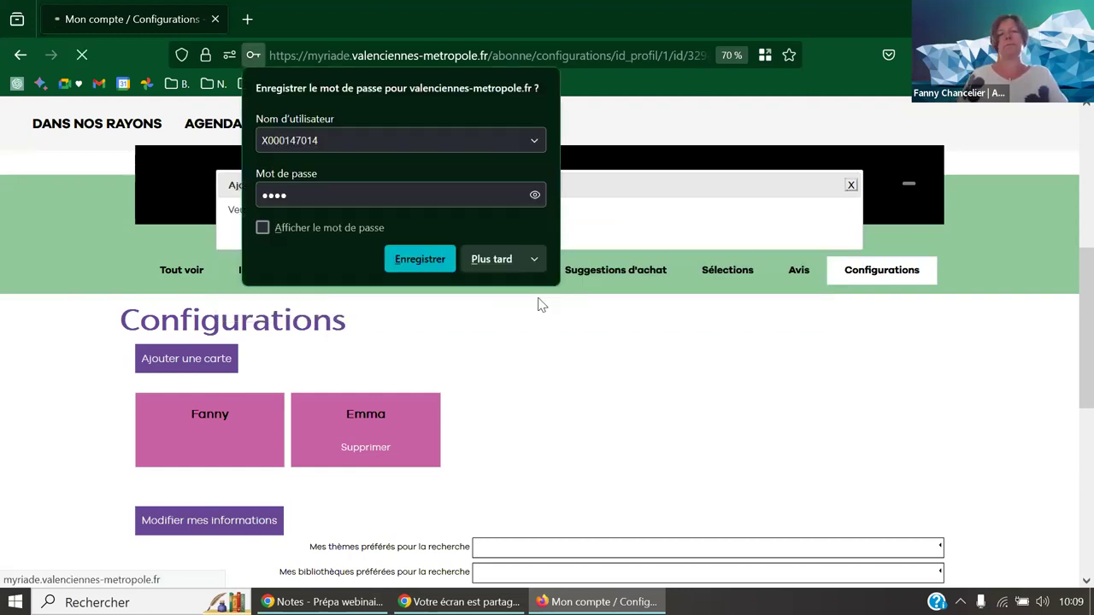
pyautogui.click(499, 256)
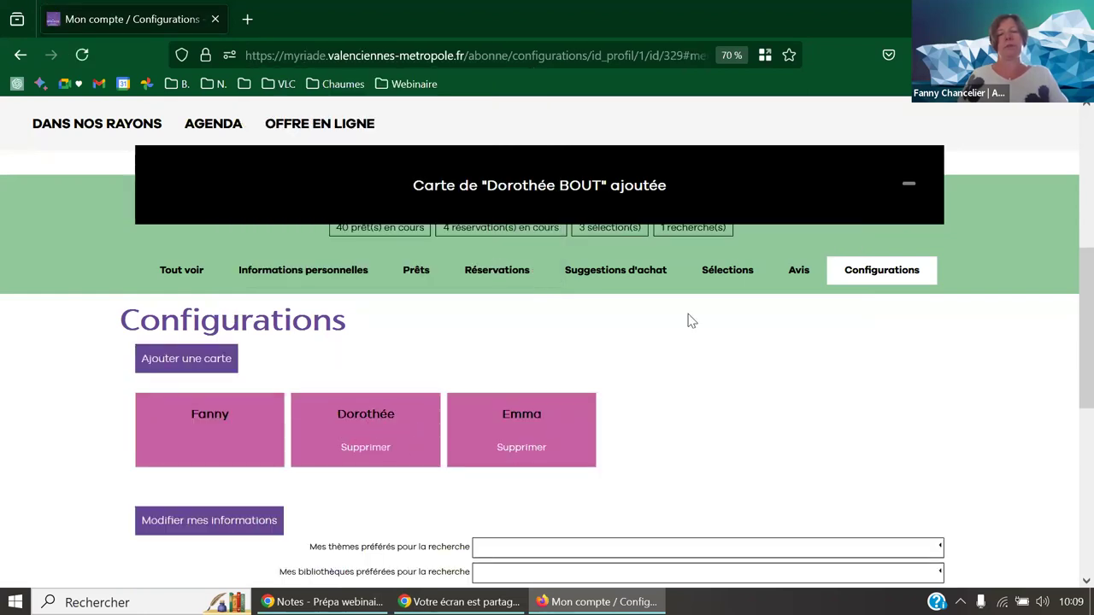
pyautogui.click(910, 188)
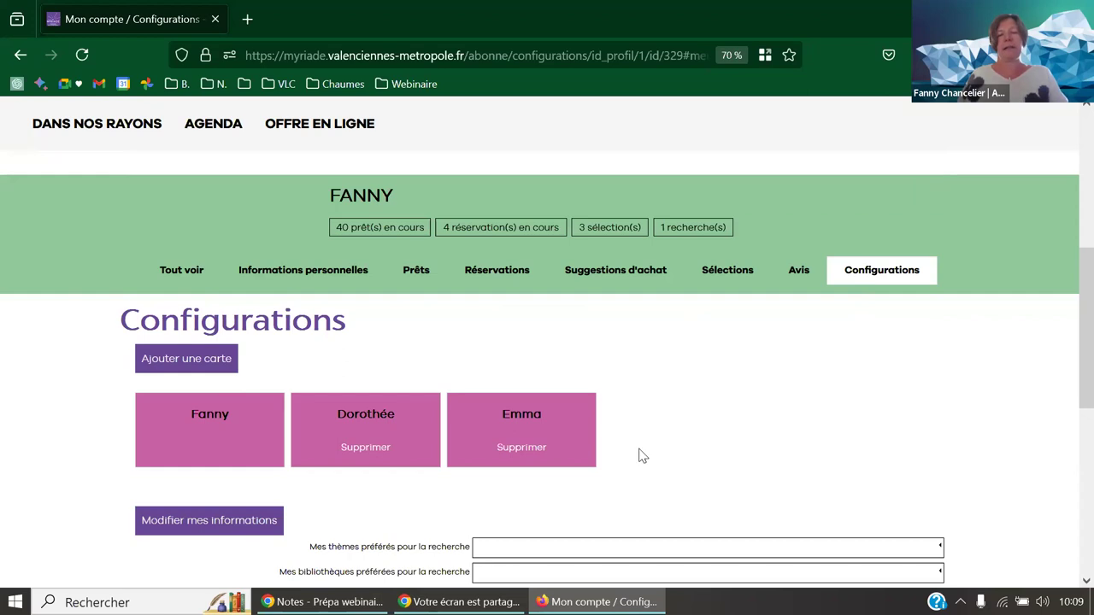
# - Review the combined 40 loans and 4 reservations across all linked cards, then log out
pyautogui.click(171, 271)
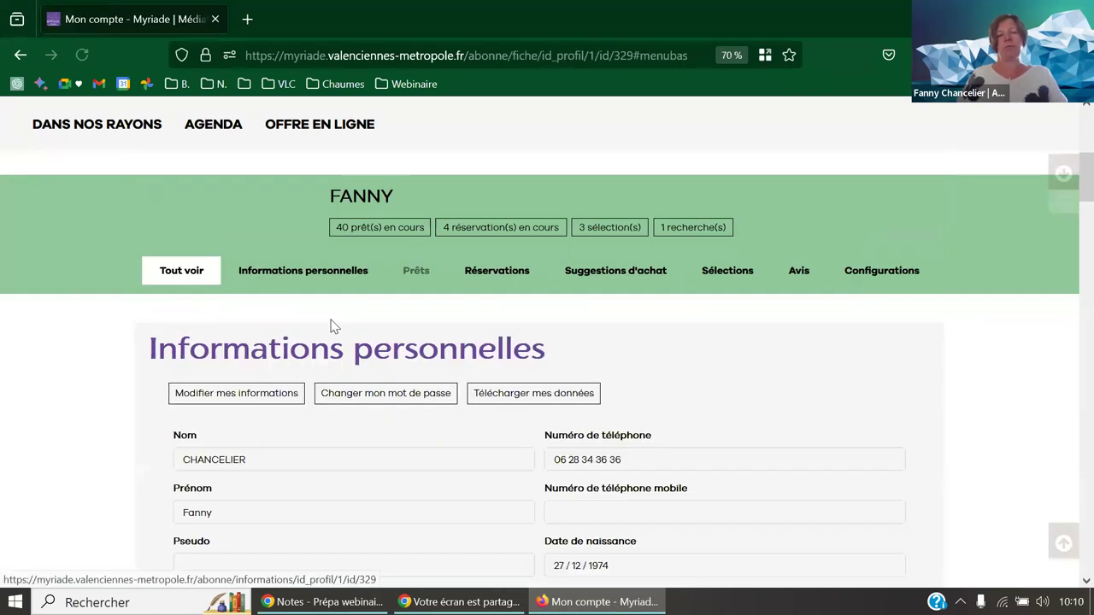
pyautogui.scroll(-3, 329, 324)
pyautogui.scroll(-6, 405, 358)
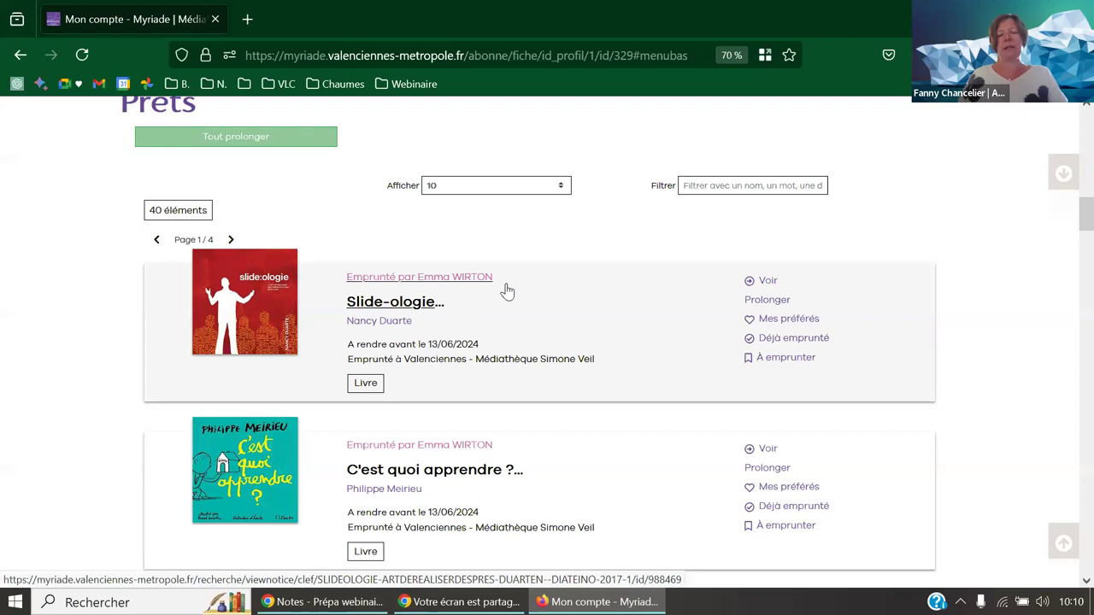
pyautogui.moveTo(1090, 204)
pyautogui.mouseDown()
pyautogui.moveTo(1090, 342)
pyautogui.moveTo(1090, 184)
pyautogui.moveTo(1090, 207)
pyautogui.mouseUp()
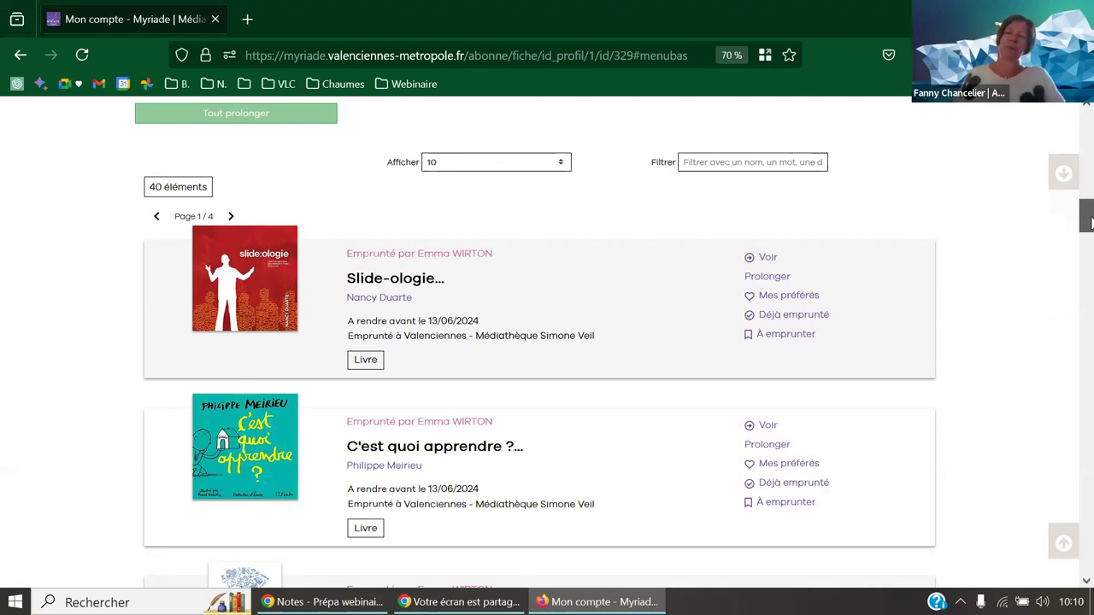
pyautogui.scroll(-2, 1091, 229)
pyautogui.moveTo(1090, 229); pyautogui.dragTo(1089, 357)
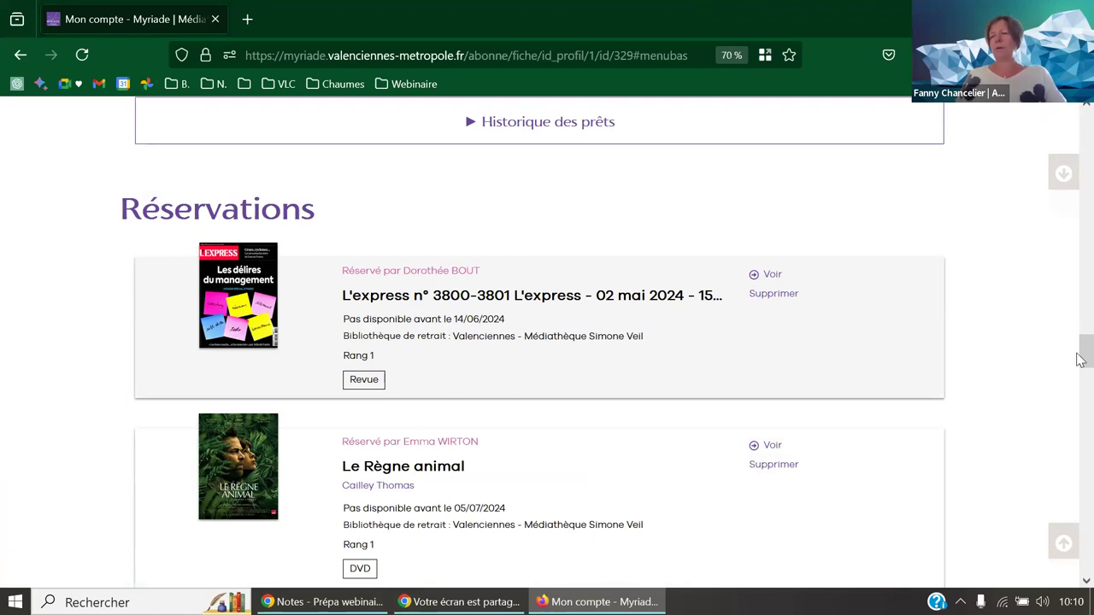
pyautogui.moveTo(1087, 359); pyautogui.dragTo(1087, 130)
pyautogui.moveTo(956, 180)
pyautogui.click(893, 202)
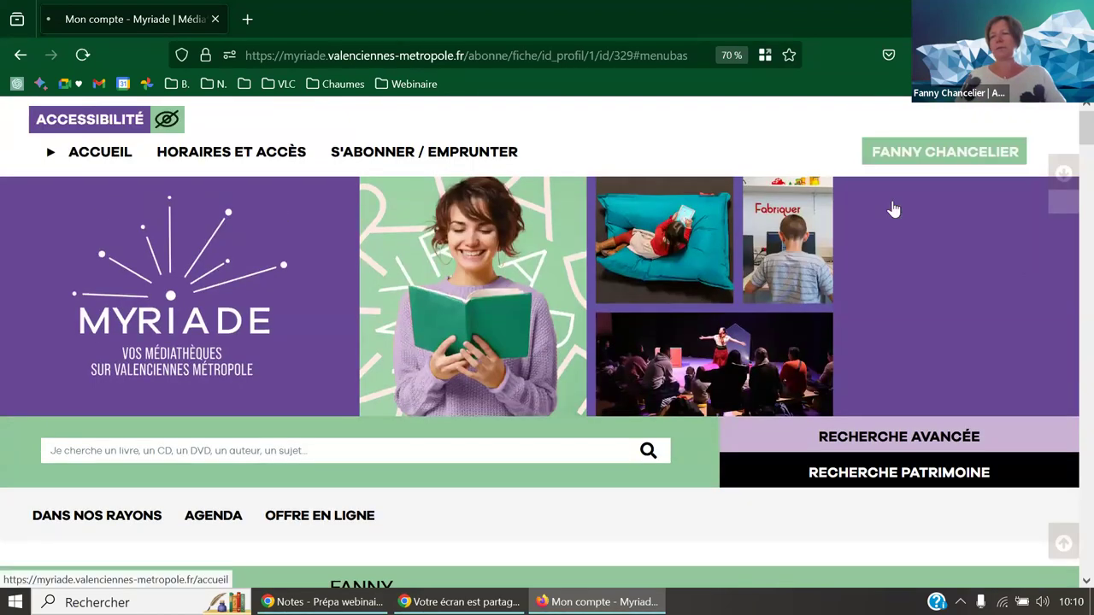
# - Log in with the other reader's card number and password, skip saving, and dismiss the linked-card notice
pyautogui.moveTo(924, 162)
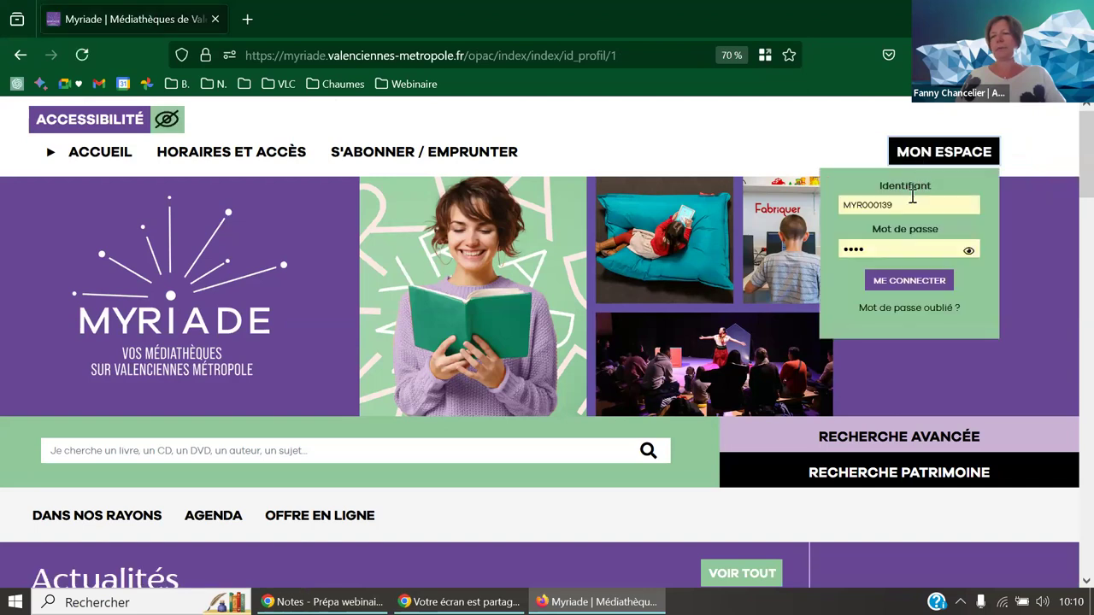
pyautogui.doubleClick(909, 205)
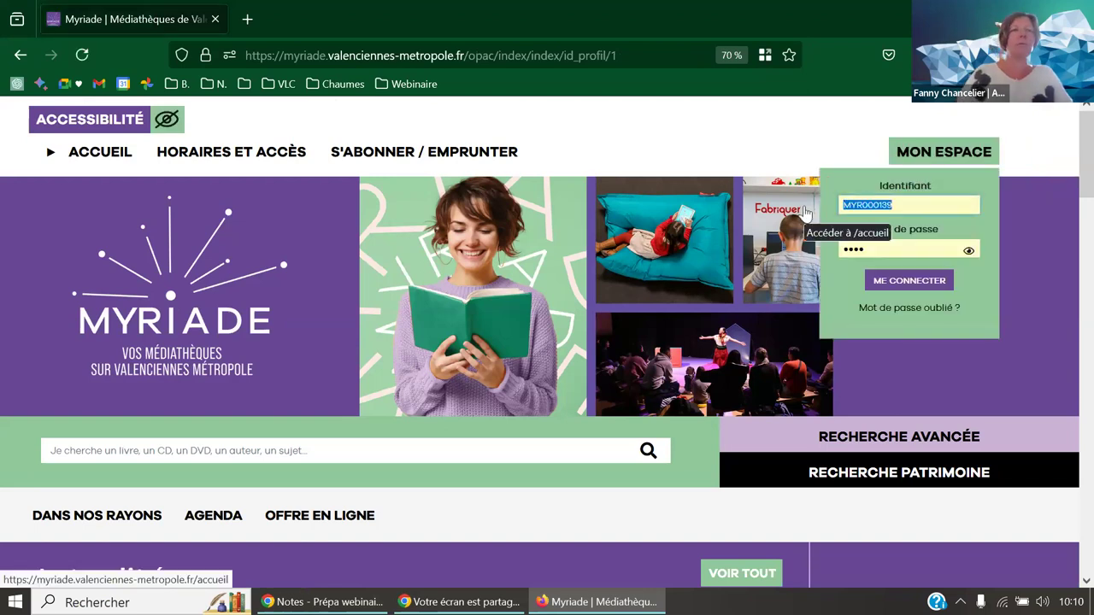
pyautogui.write('MYR')
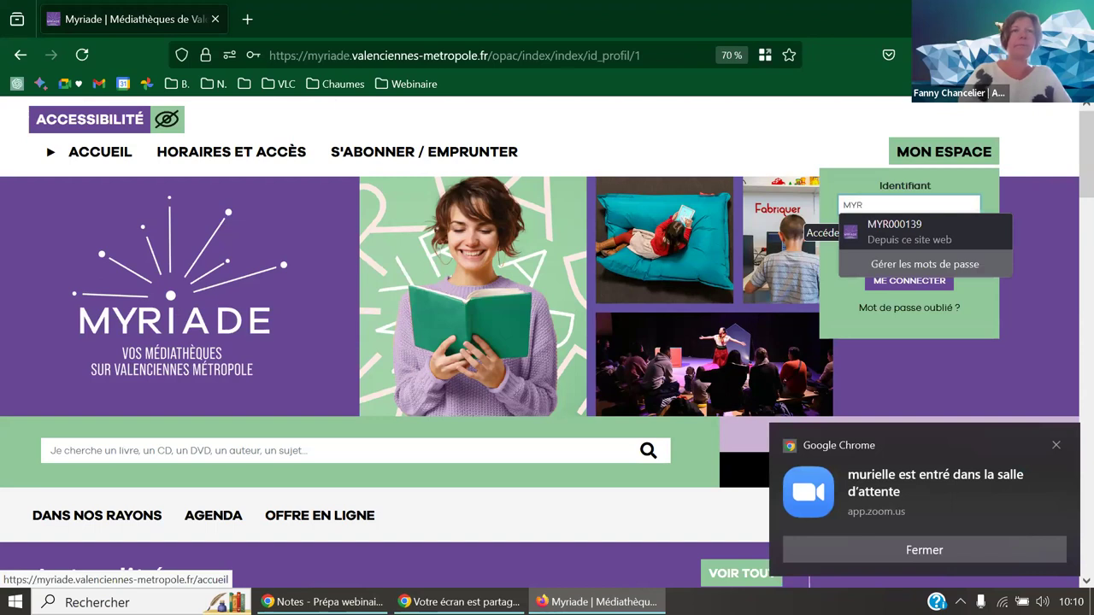
pyautogui.write('003200')
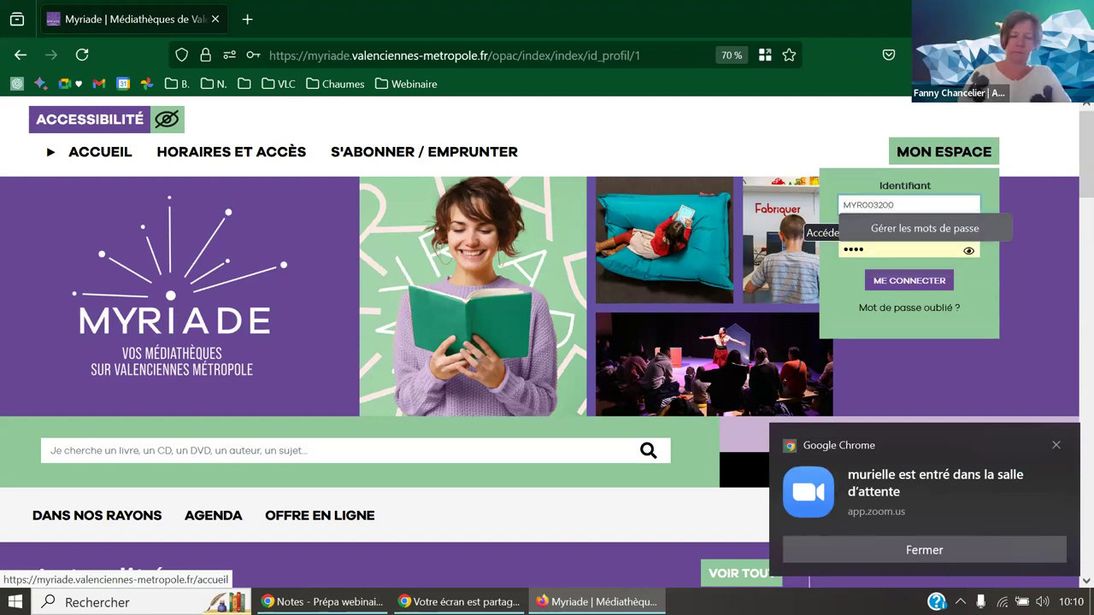
pyautogui.press('Tab')
pyautogui.write('1')
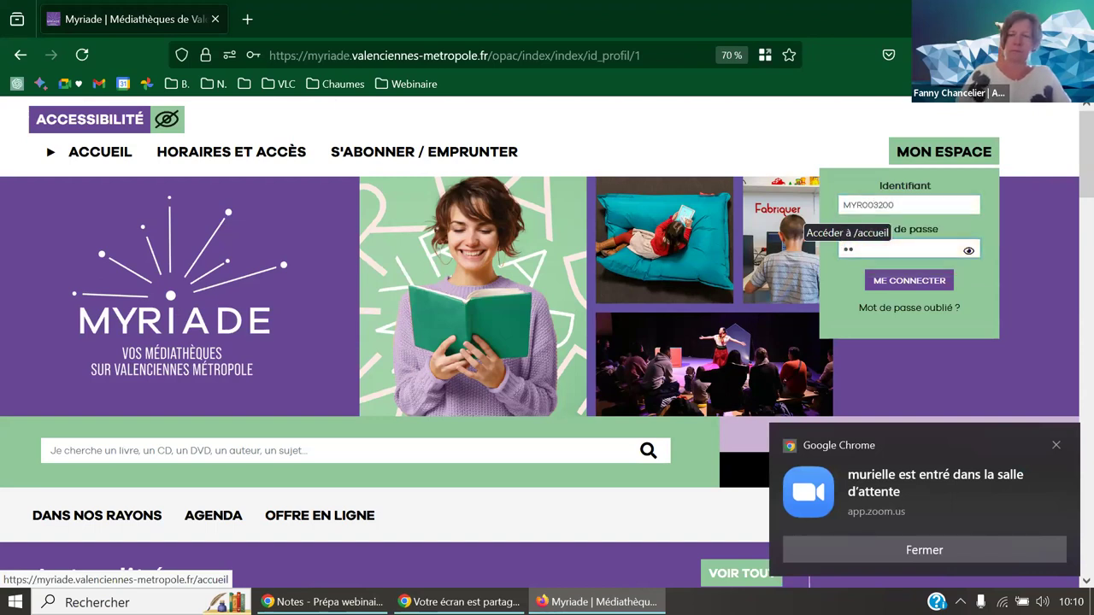
pyautogui.press('Return')
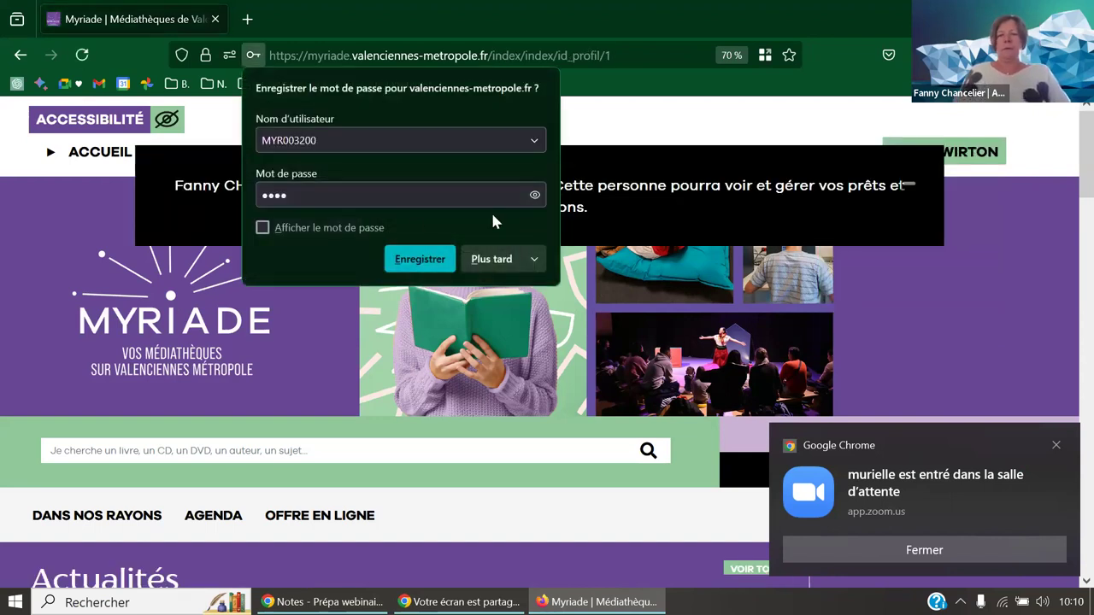
pyautogui.click(491, 259)
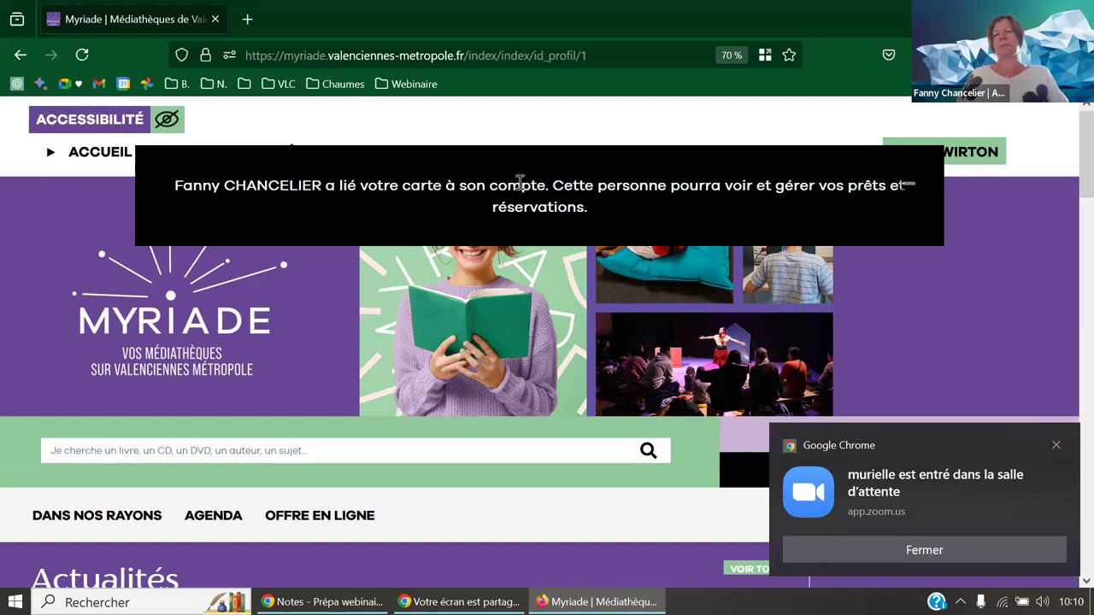
pyautogui.click(908, 184)
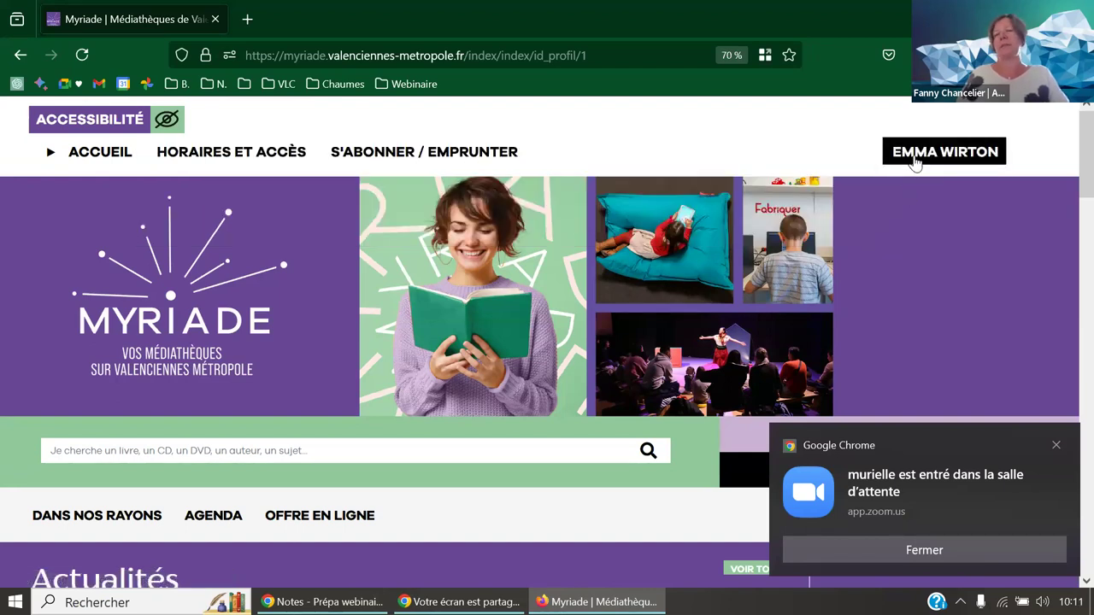
# - Log out of the other reader's card and log back in with the main account
pyautogui.click(912, 157)
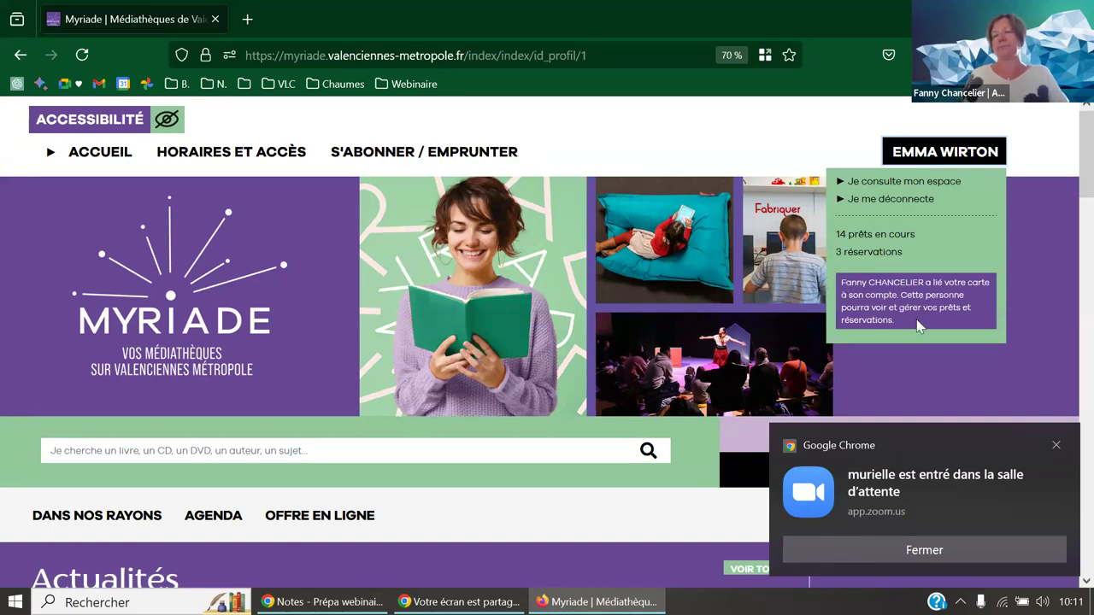
pyautogui.click(889, 202)
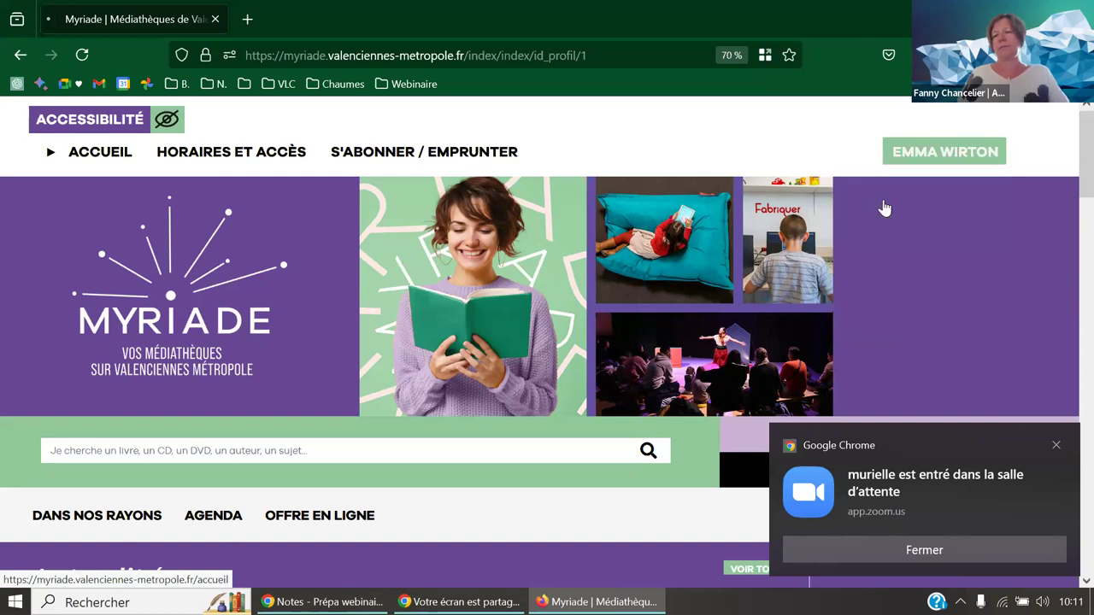
pyautogui.click(917, 158)
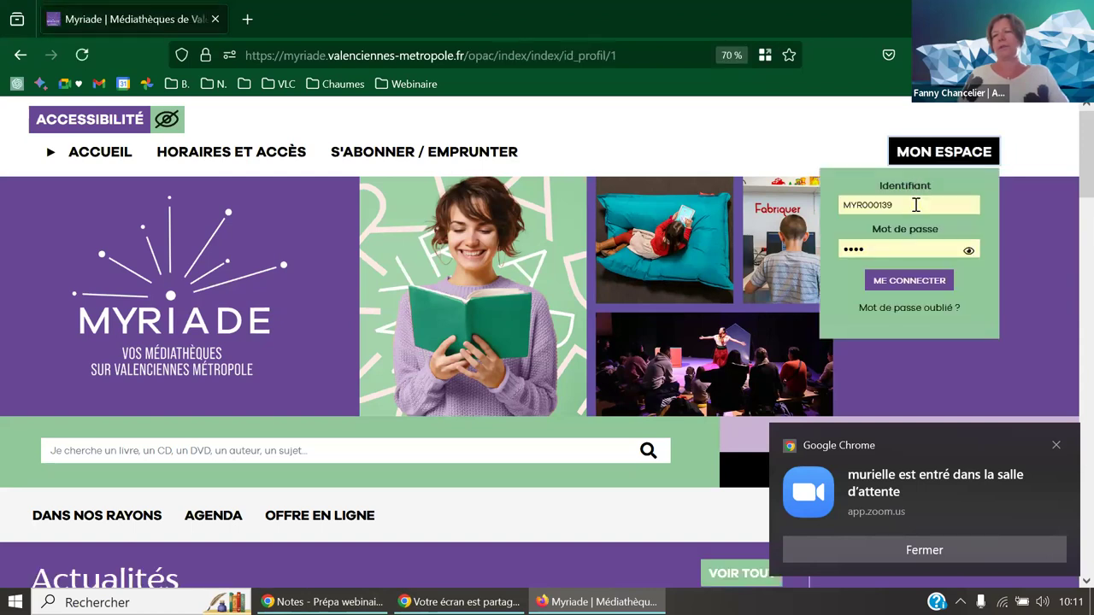
pyautogui.moveTo(916, 204); pyautogui.dragTo(820, 207)
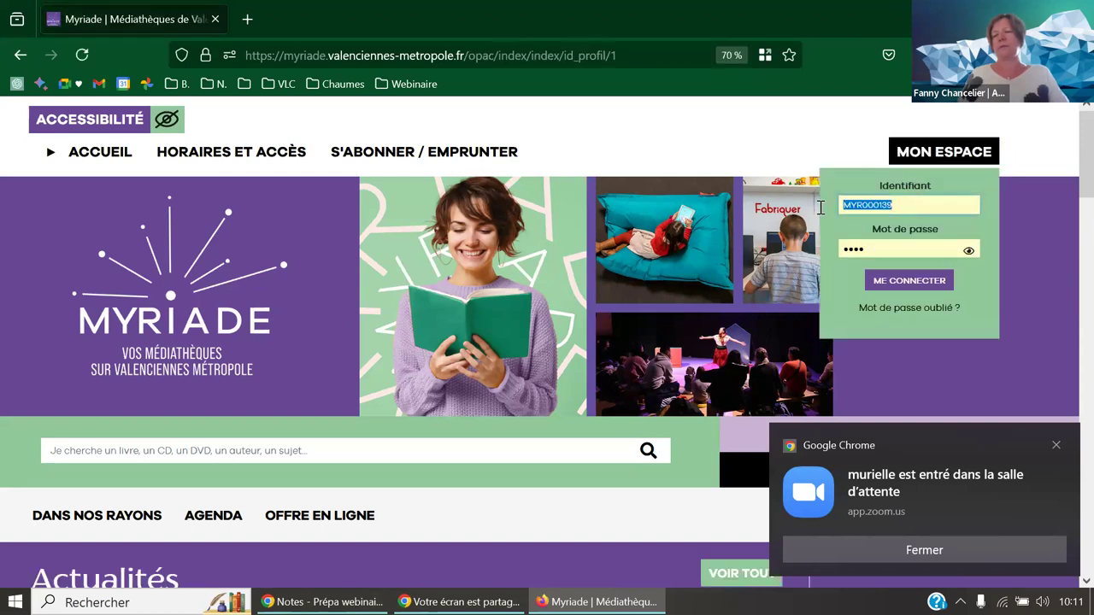
pyautogui.click(910, 279)
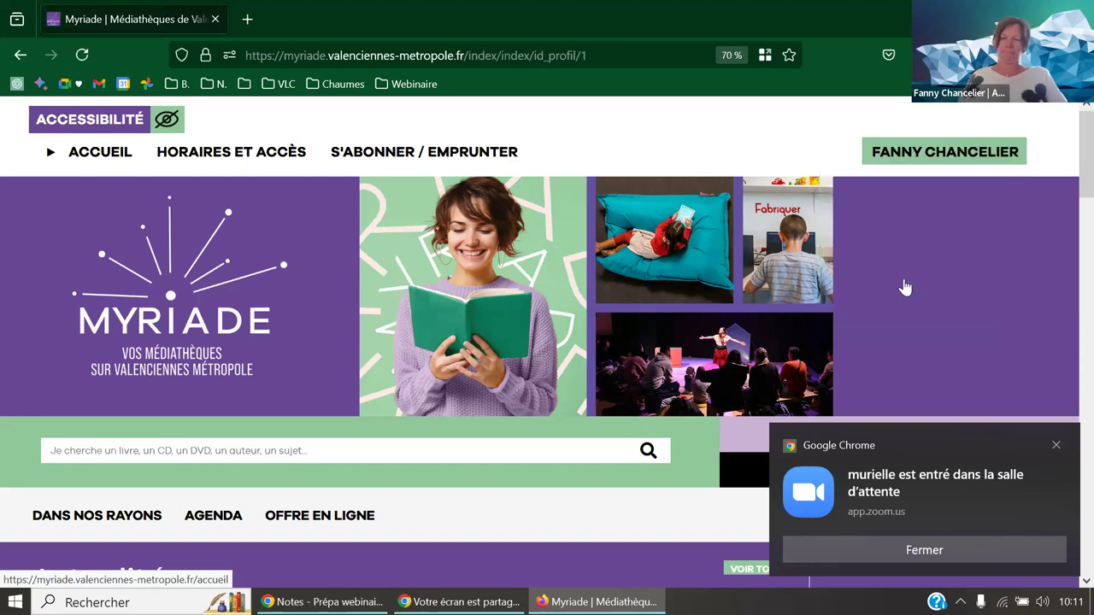
# - From the personal account space, remove both linked reader cards under Configurations
pyautogui.click(934, 163)
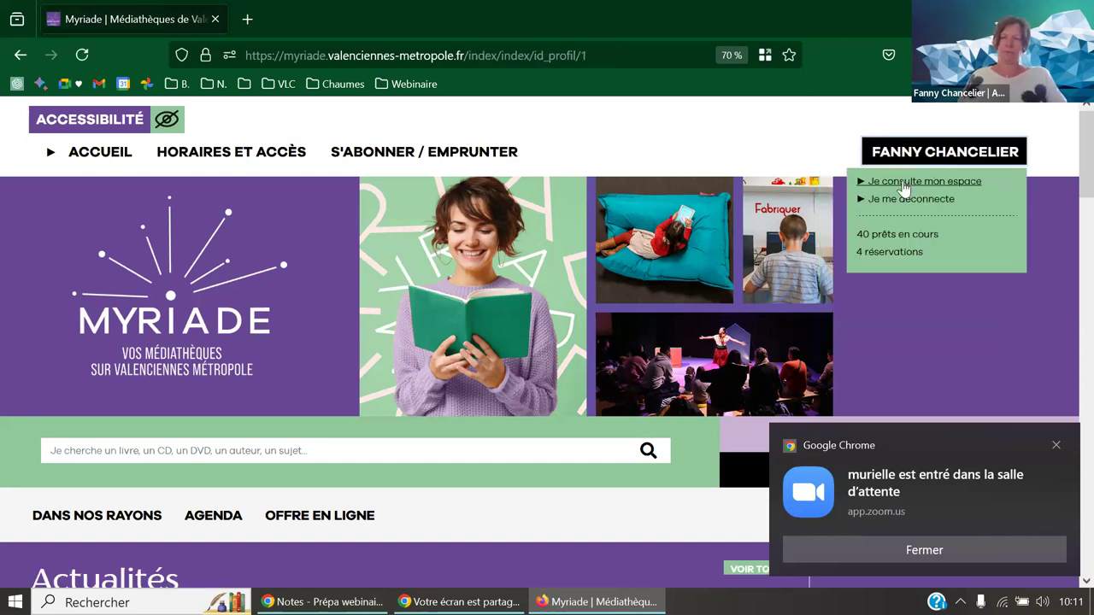
pyautogui.click(908, 183)
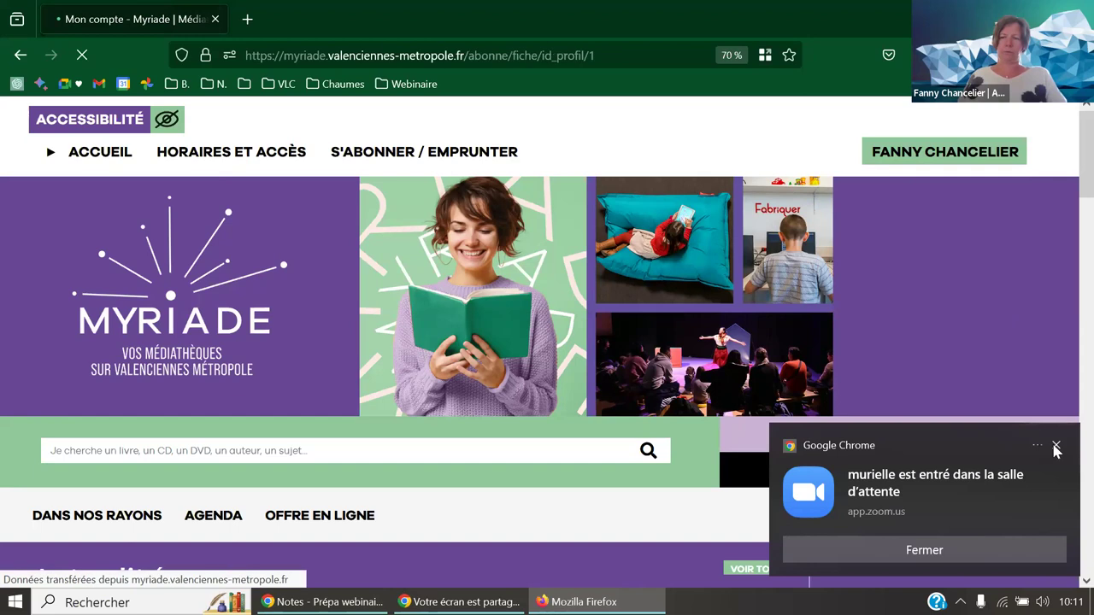
pyautogui.click(1056, 446)
pyautogui.moveTo(1092, 184); pyautogui.dragTo(1093, 564)
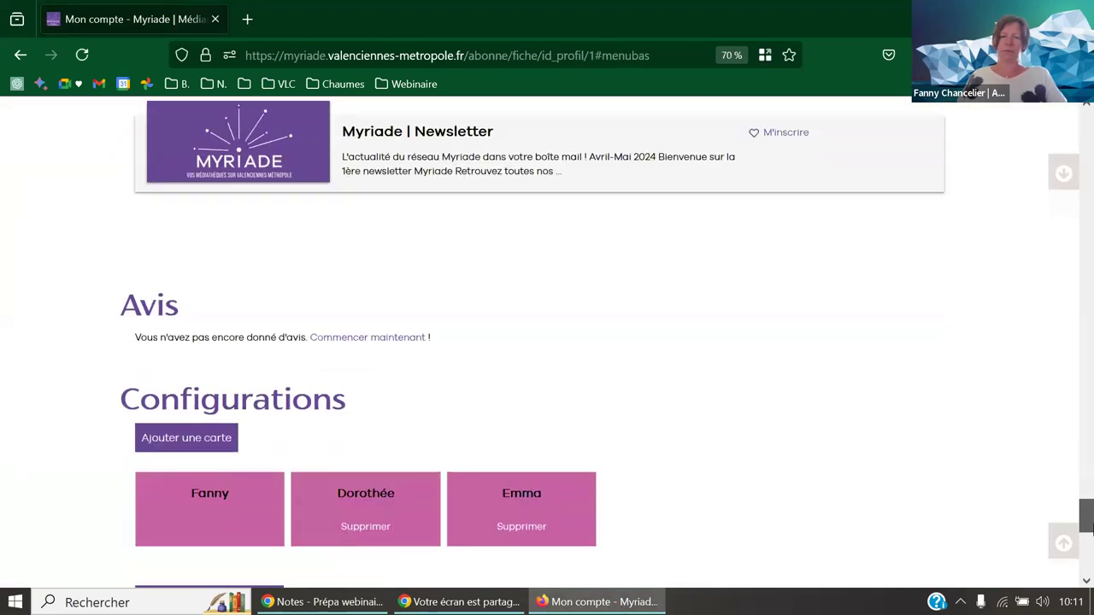
pyautogui.scroll(-2, 470, 428)
pyautogui.click(374, 408)
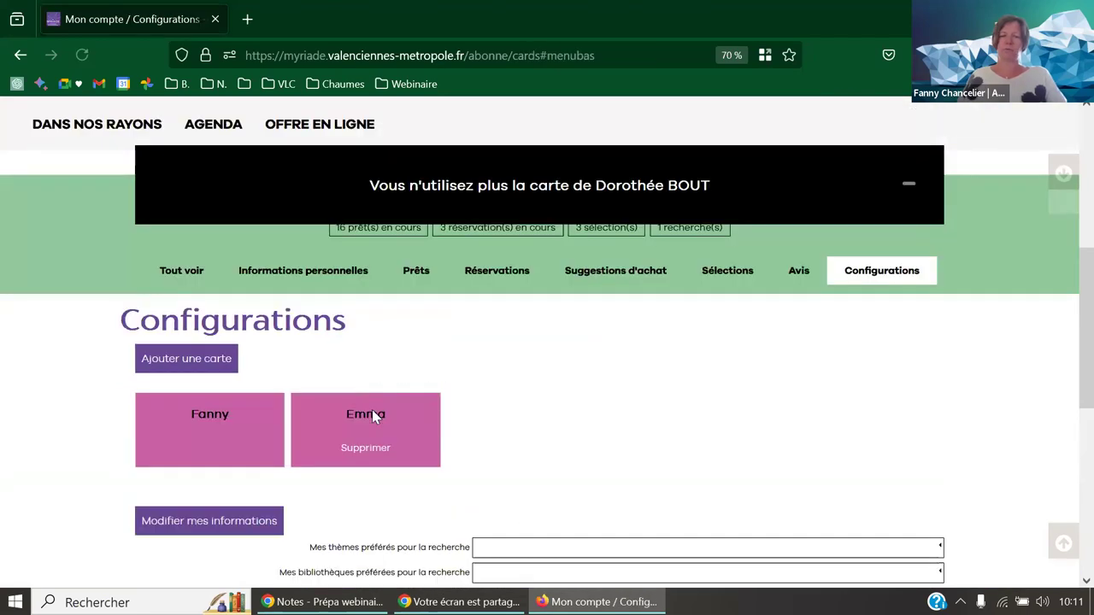
pyautogui.click(371, 453)
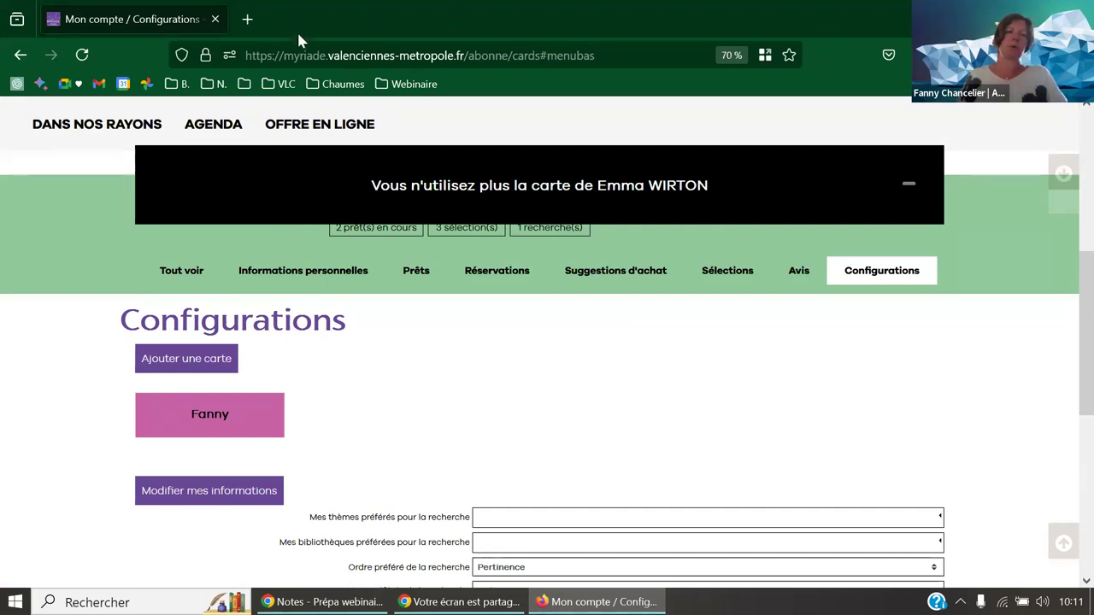
pyautogui.click(247, 18)
# - Open the Pévèle Carembault portal from the Webinaire bookmarks and log in with the demo account
pyautogui.click(407, 84)
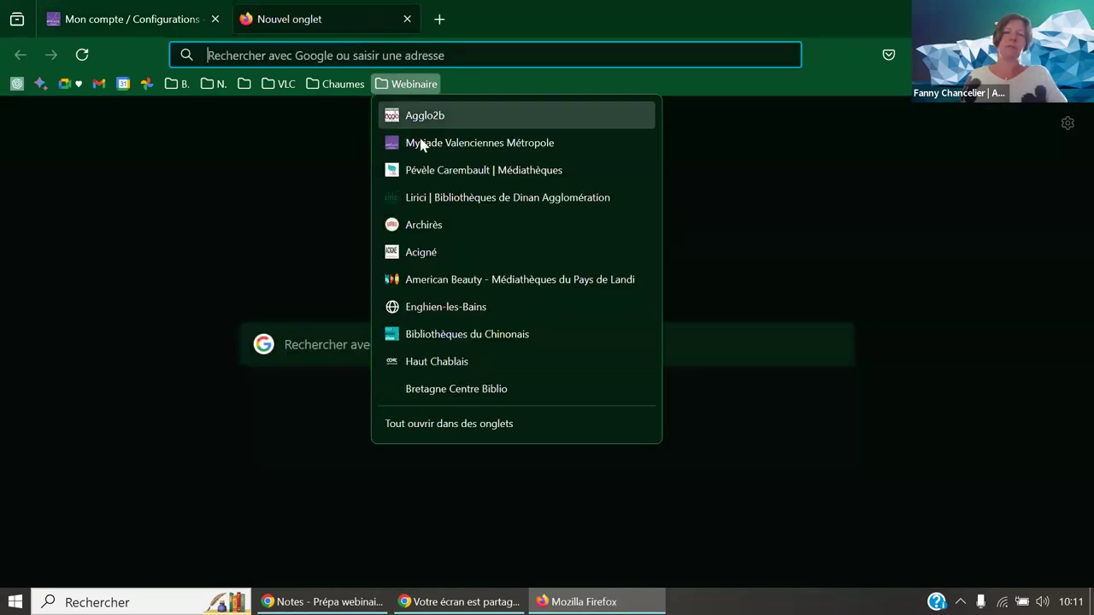
pyautogui.click(426, 165)
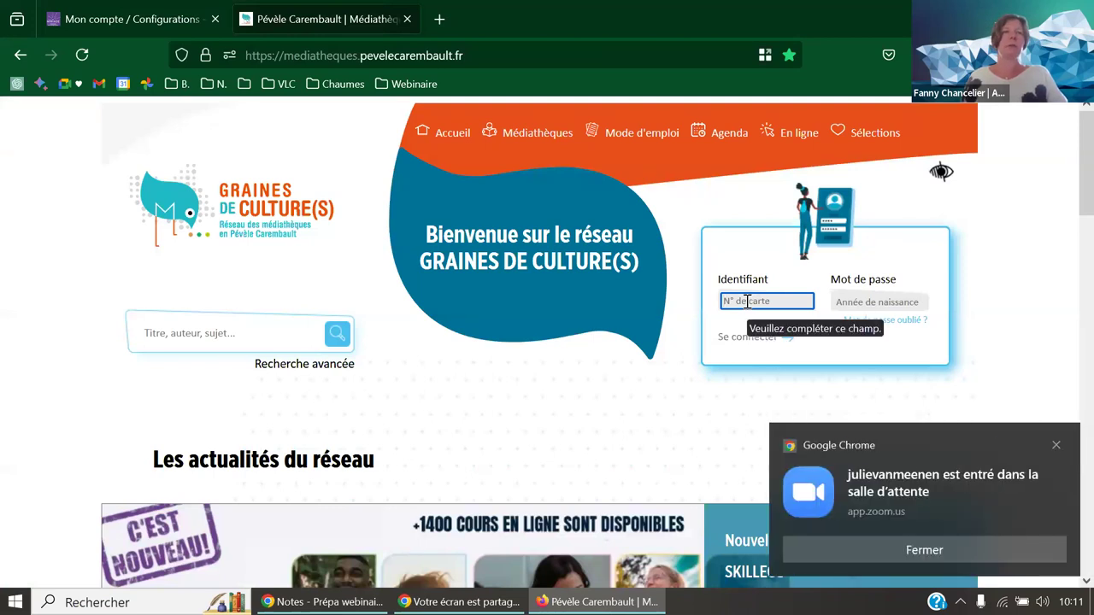
pyautogui.write('AFI')
pyautogui.press('Tab')
pyautogui.write('****')
pyautogui.press('Return')
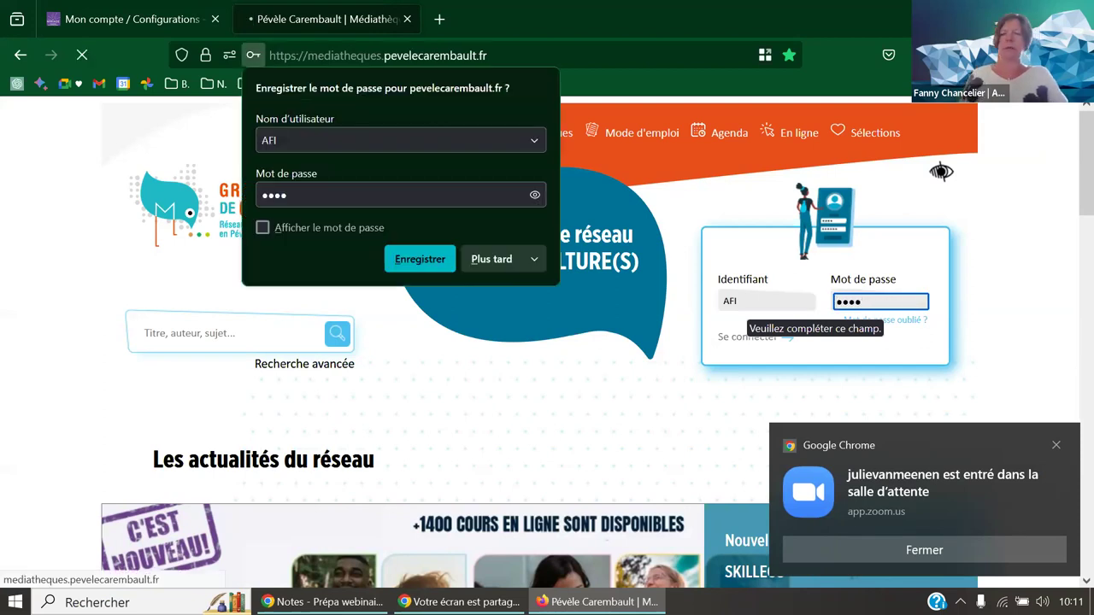
pyautogui.click(1057, 446)
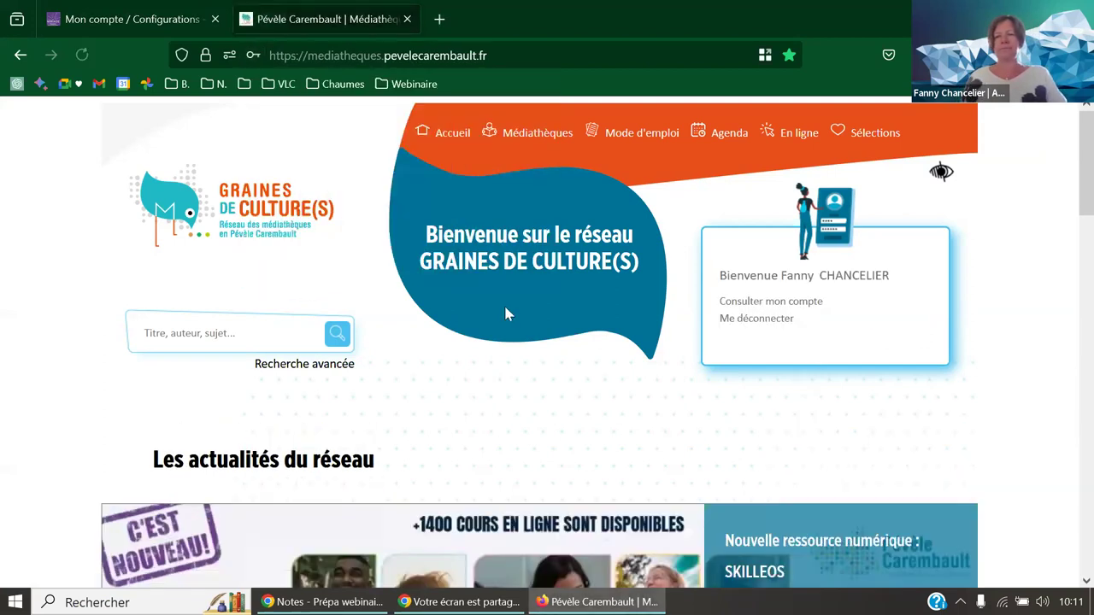
# - Check Mes cartes shows only the holder's card, cancel the add-card form, and close the tab
pyautogui.click(752, 305)
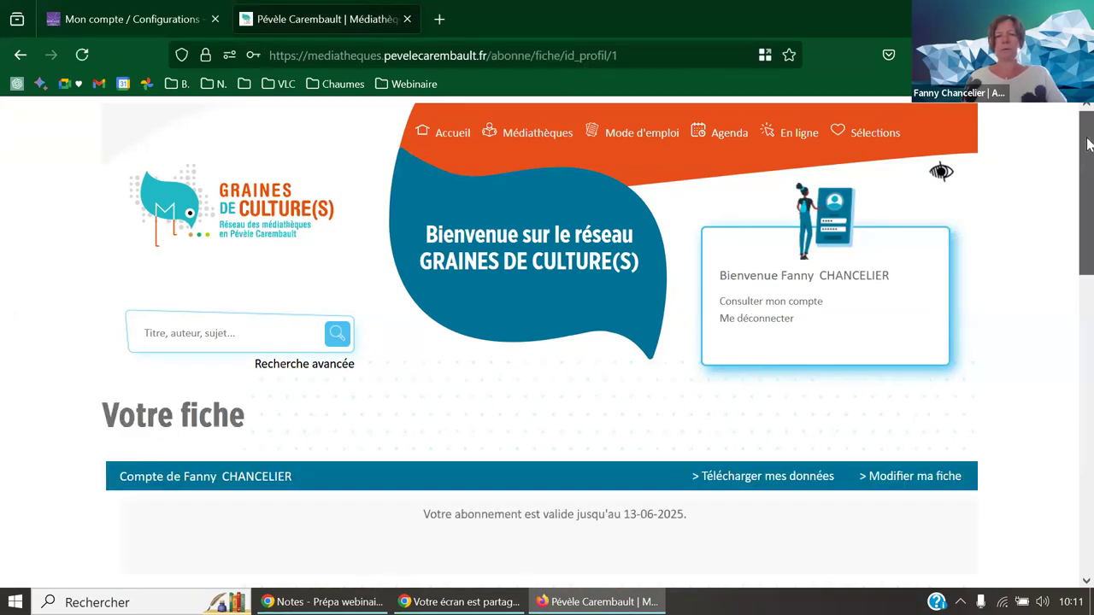
pyautogui.scroll(-2, 1092, 225)
pyautogui.scroll(-3, 1091, 225)
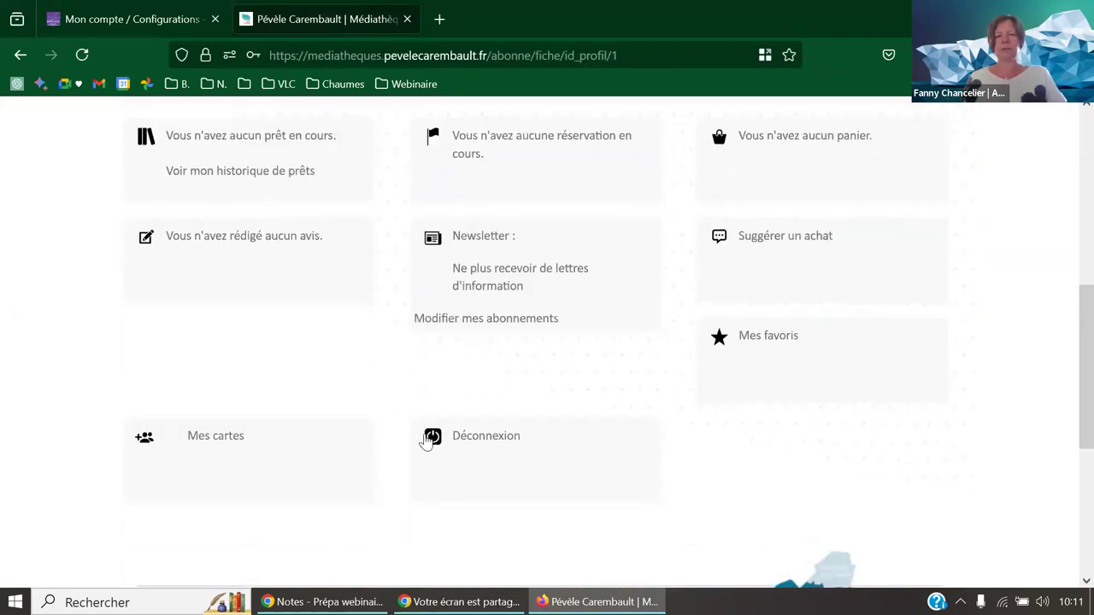
pyautogui.click(205, 444)
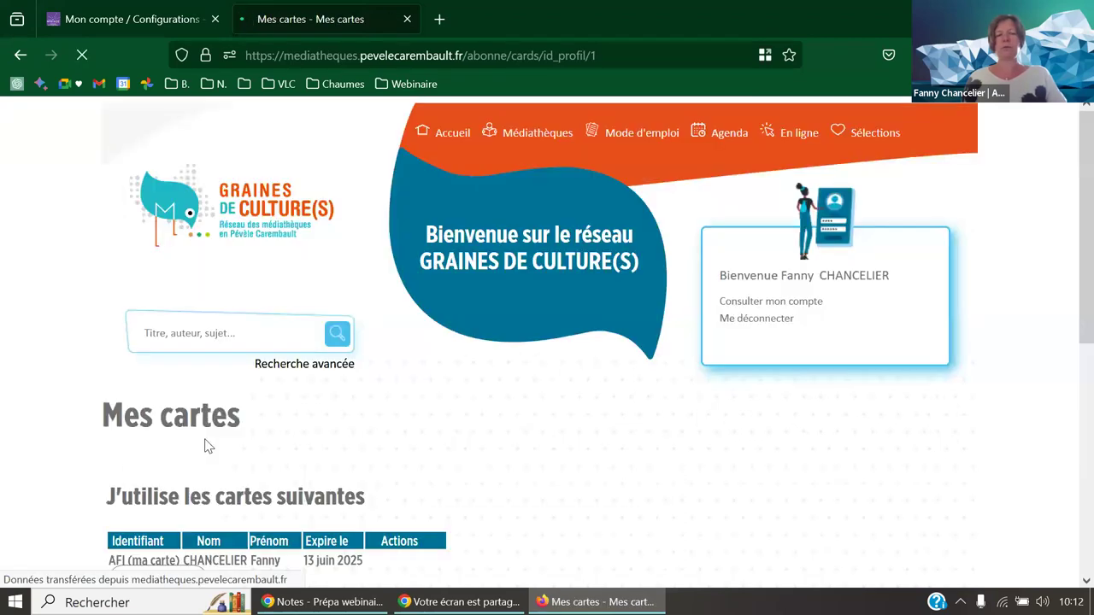
pyautogui.scroll(-2, 262, 422)
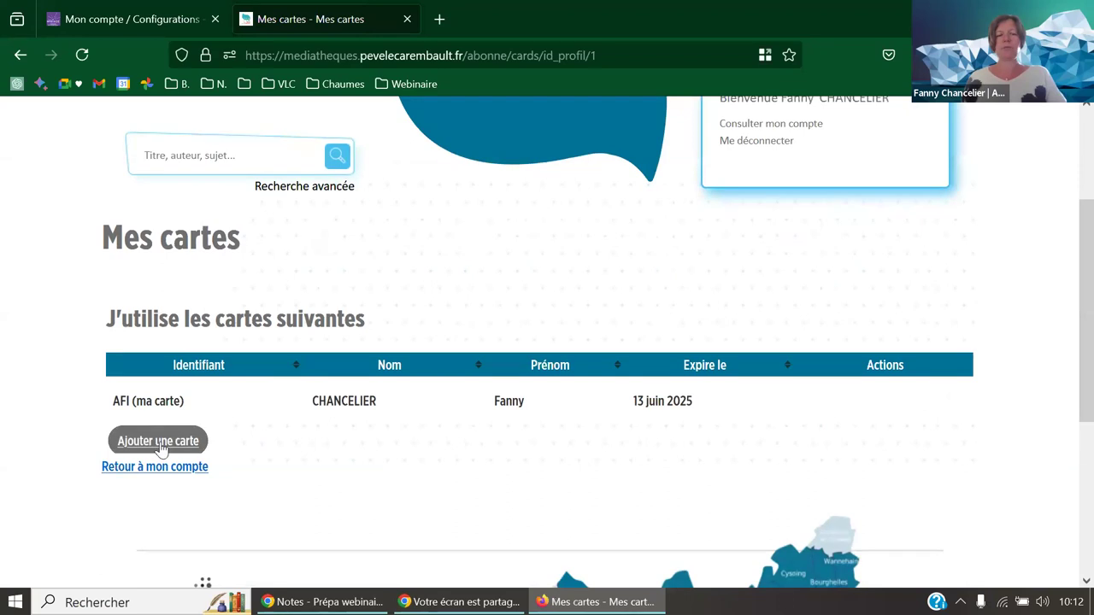
pyautogui.click(456, 243)
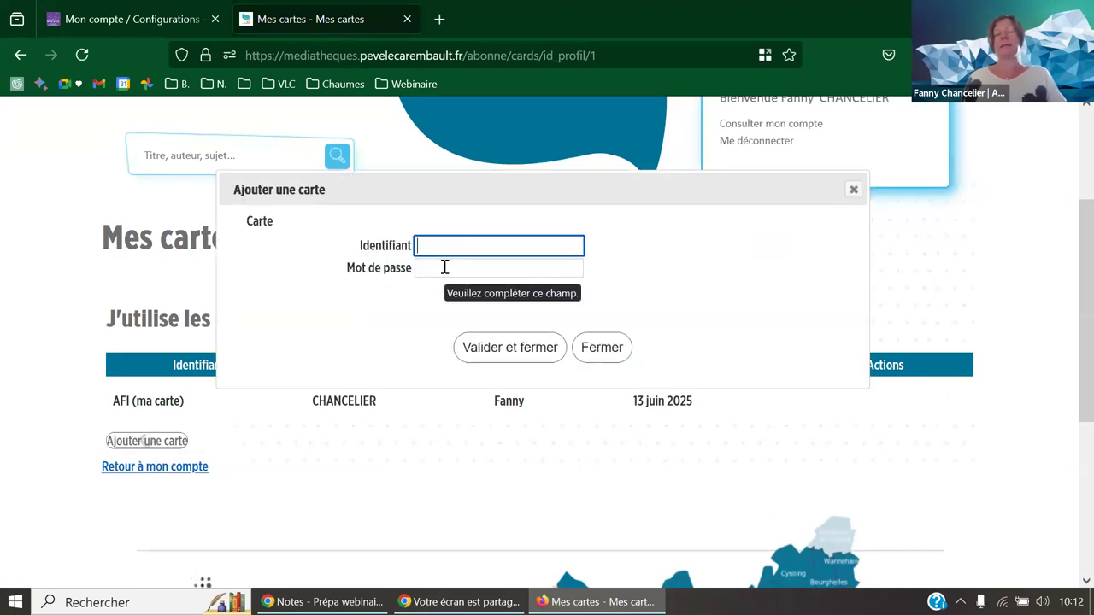
pyautogui.click(588, 354)
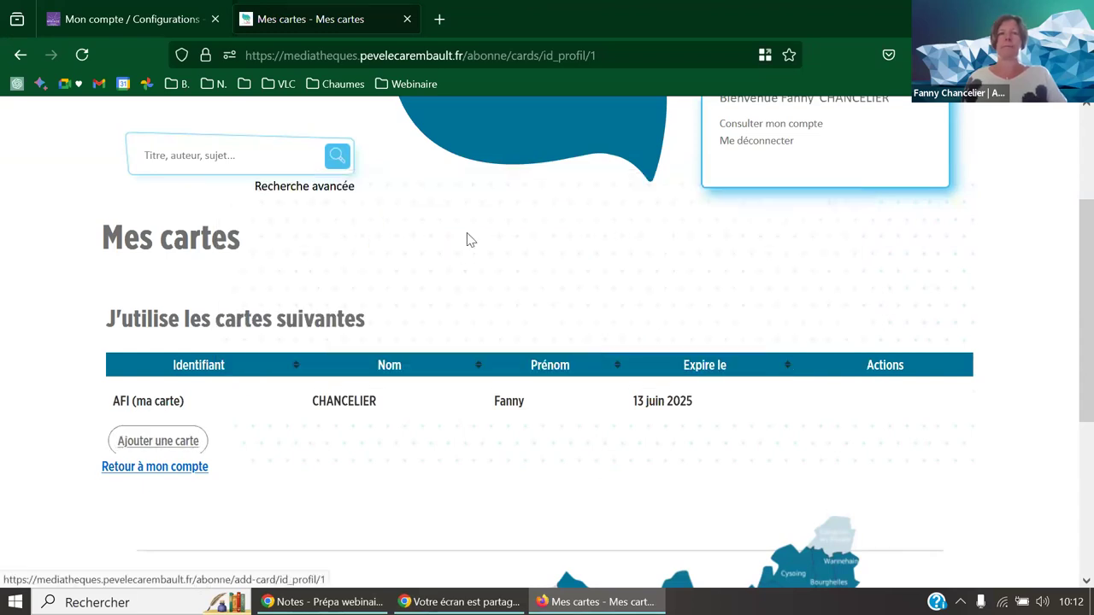
pyautogui.scroll(3, 466, 236)
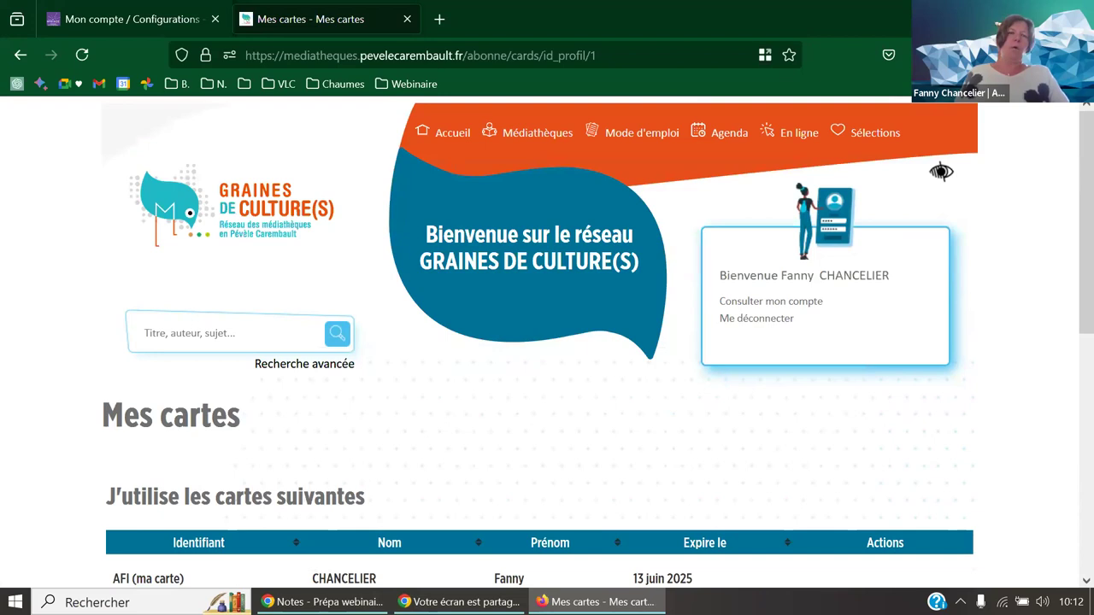
pyautogui.click(407, 19)
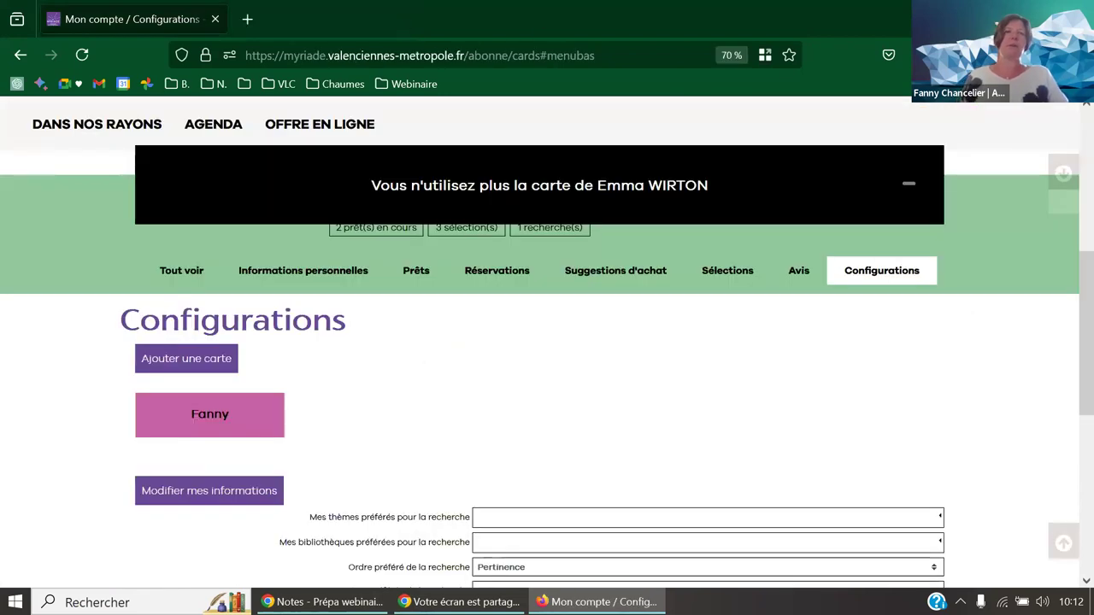
# - Open Lirici | Bibliothèques de Dinan Agglomération from the Webinaire bookmarks and focus the catalogue search box
pyautogui.hotkey('alt', 'Tab')
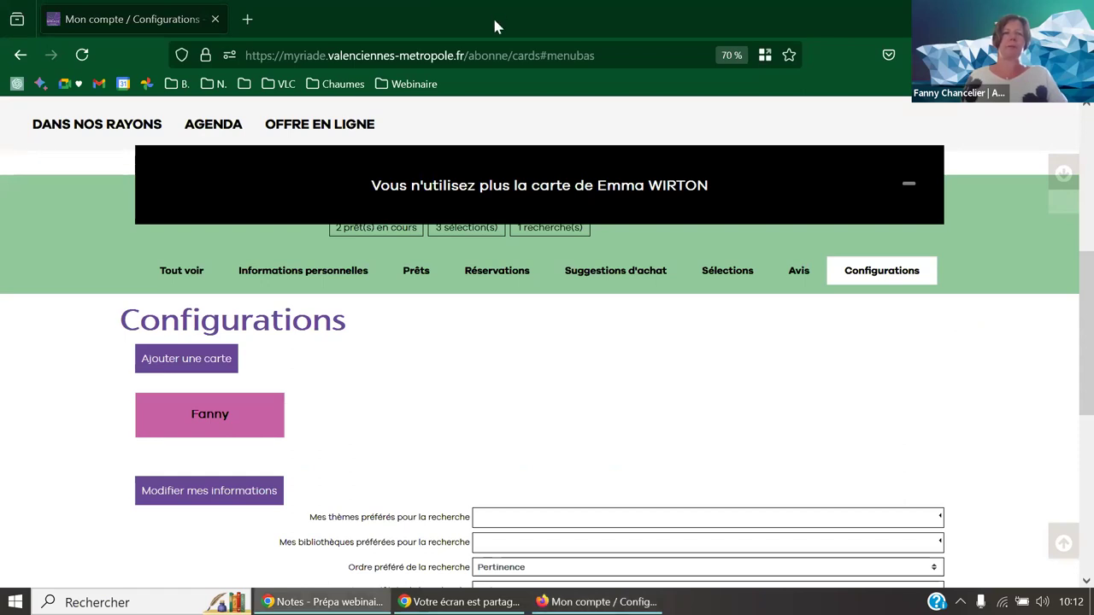
pyautogui.click(398, 85)
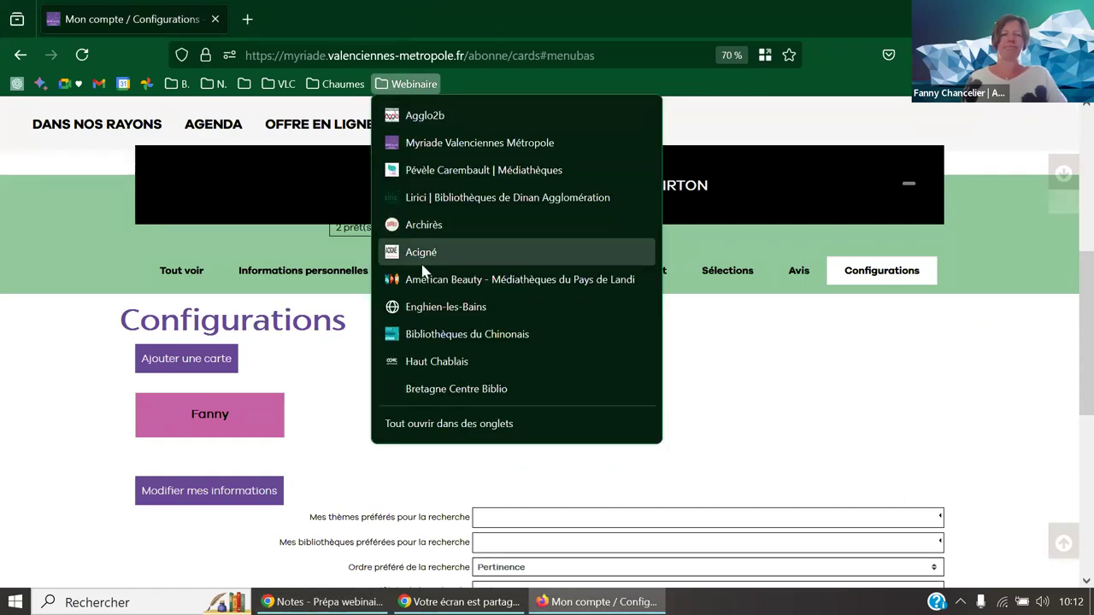
pyautogui.click(411, 198)
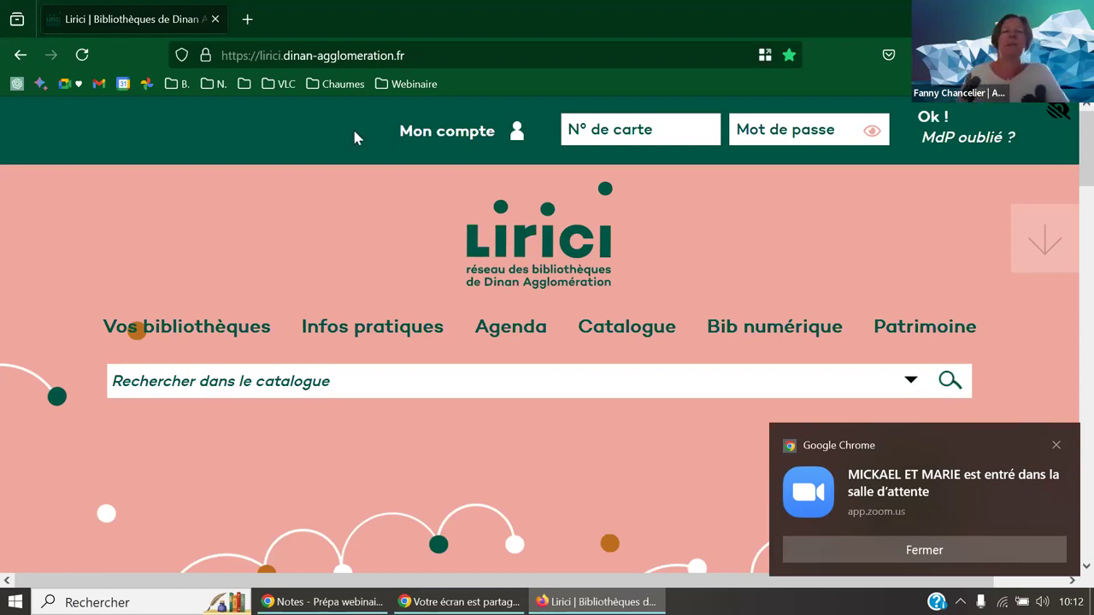
pyautogui.click(377, 382)
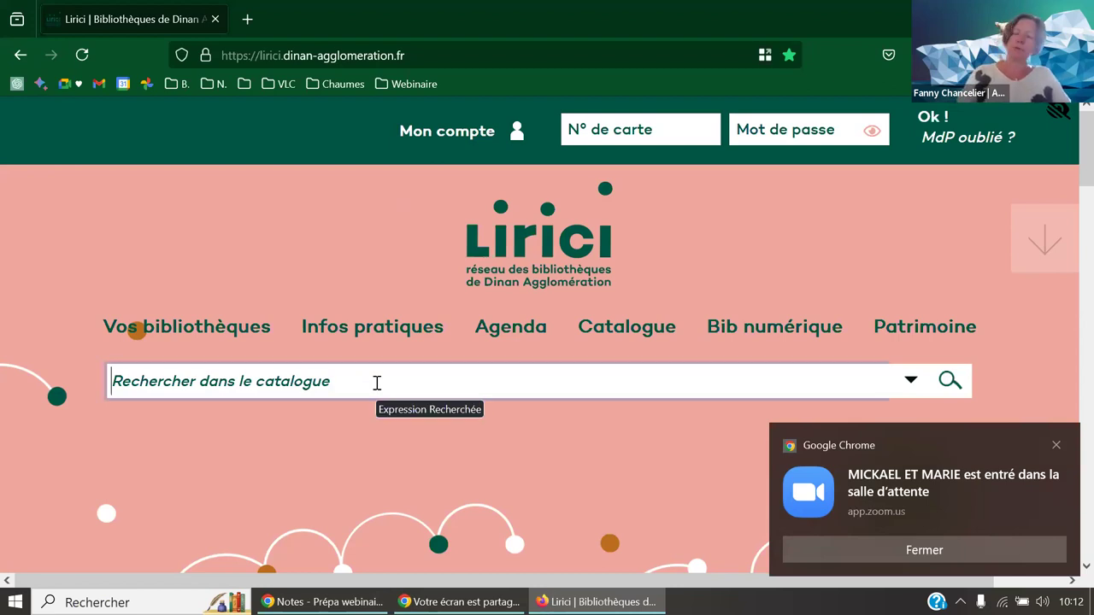
# - Search the catalogue for 'Recette chcolat'
pyautogui.write('Recet')
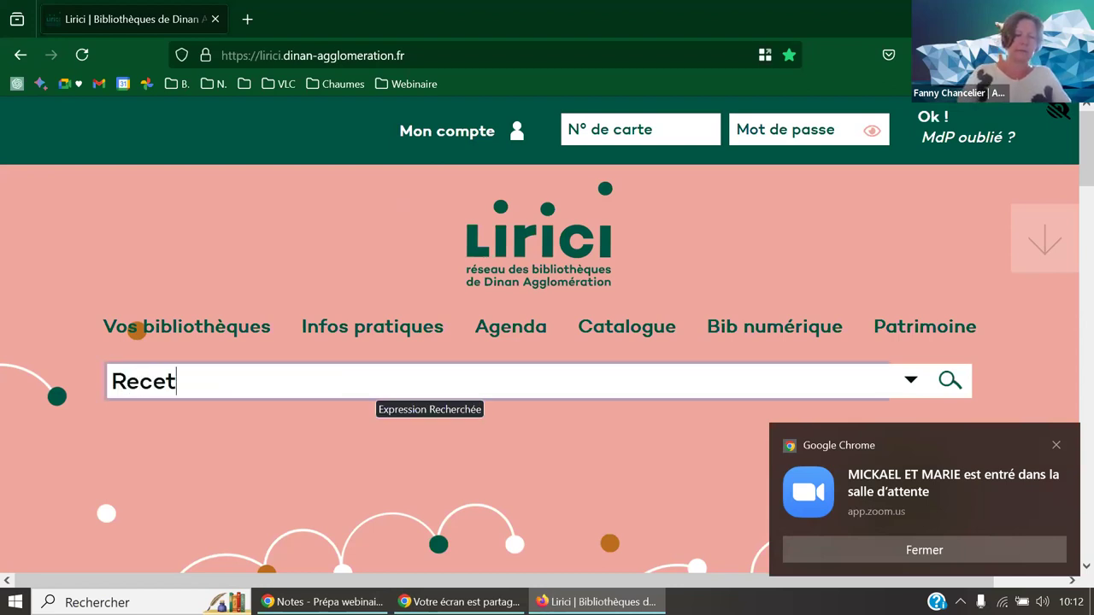
pyautogui.write('te cha')
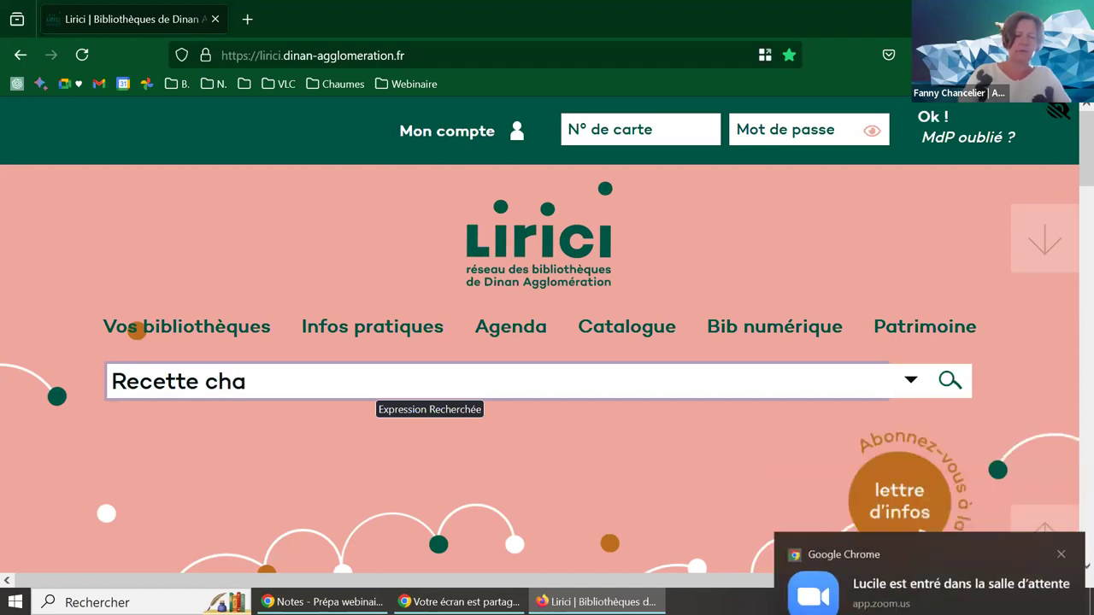
pyautogui.press('BackSpace')
pyautogui.write('colat')
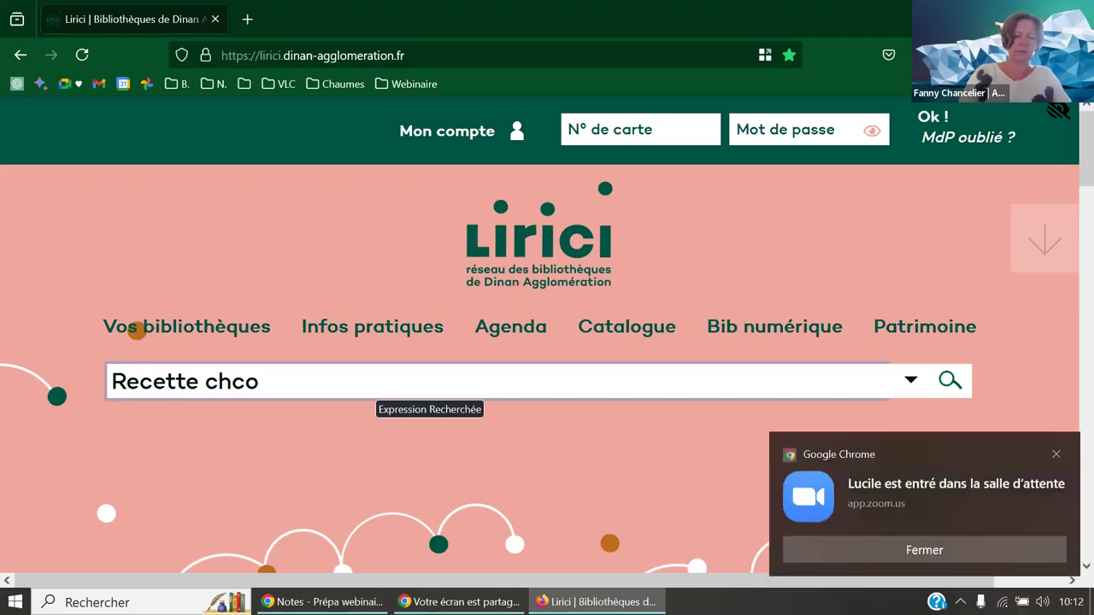
pyautogui.press('Return')
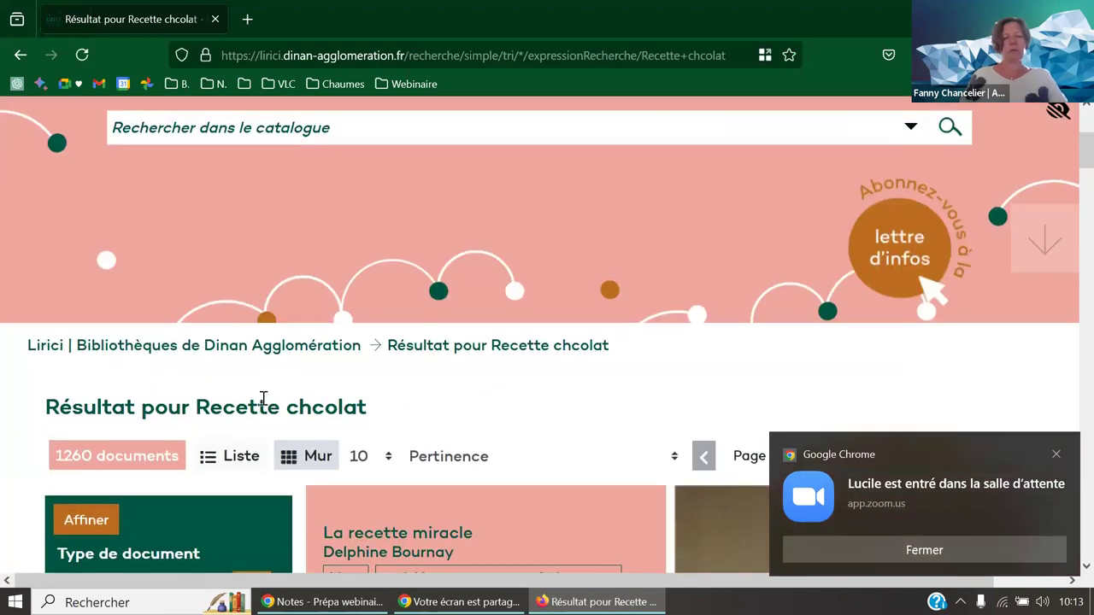
# - Filter the results to genre Documentaire and section Espace adulte, leaving 17434 documents
pyautogui.scroll(-8, 231, 386)
pyautogui.scroll(-2, 224, 394)
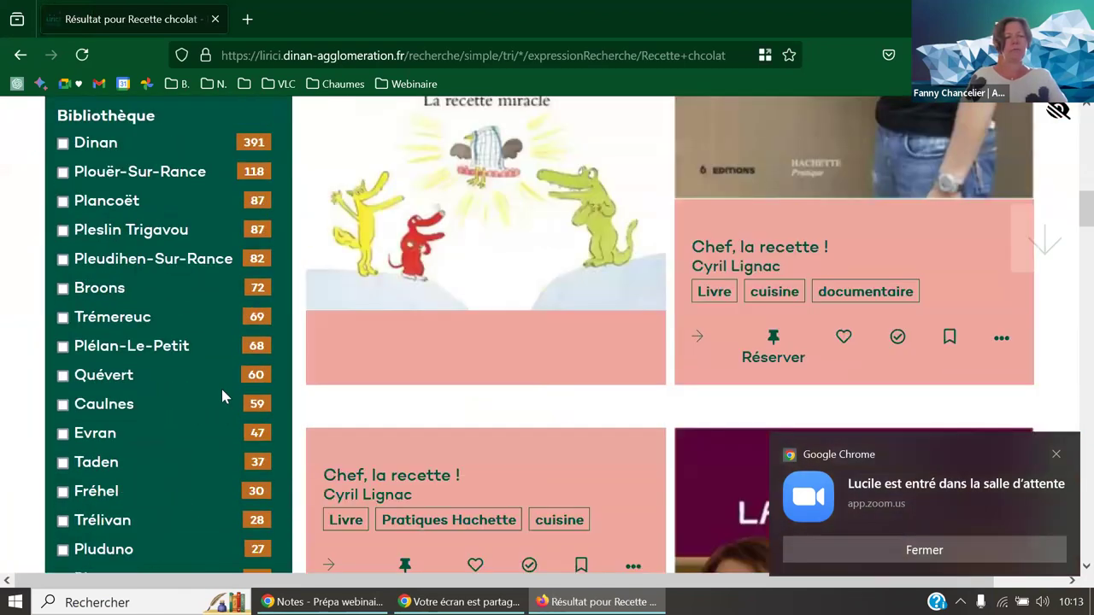
pyautogui.scroll(-4, 221, 394)
pyautogui.scroll(-5, 221, 392)
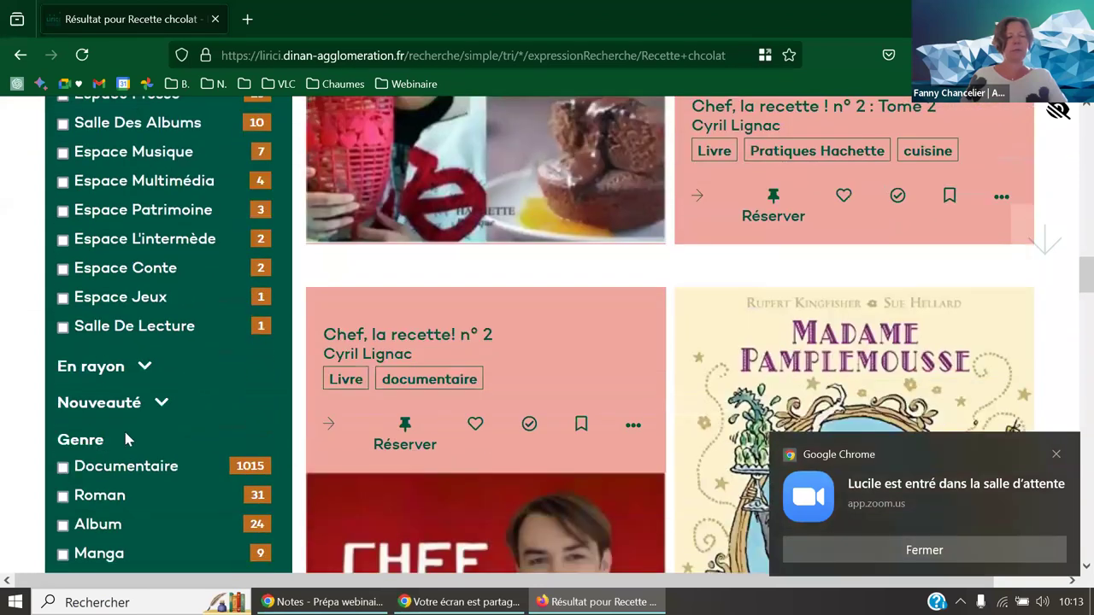
pyautogui.click(111, 472)
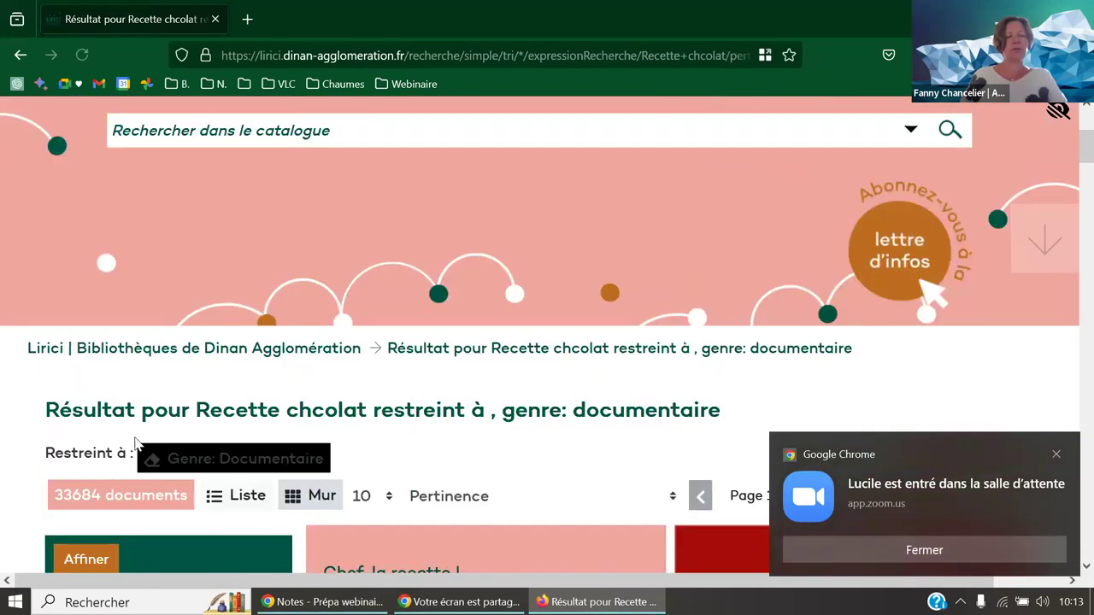
pyautogui.scroll(-3, 137, 445)
pyautogui.scroll(-10, 134, 445)
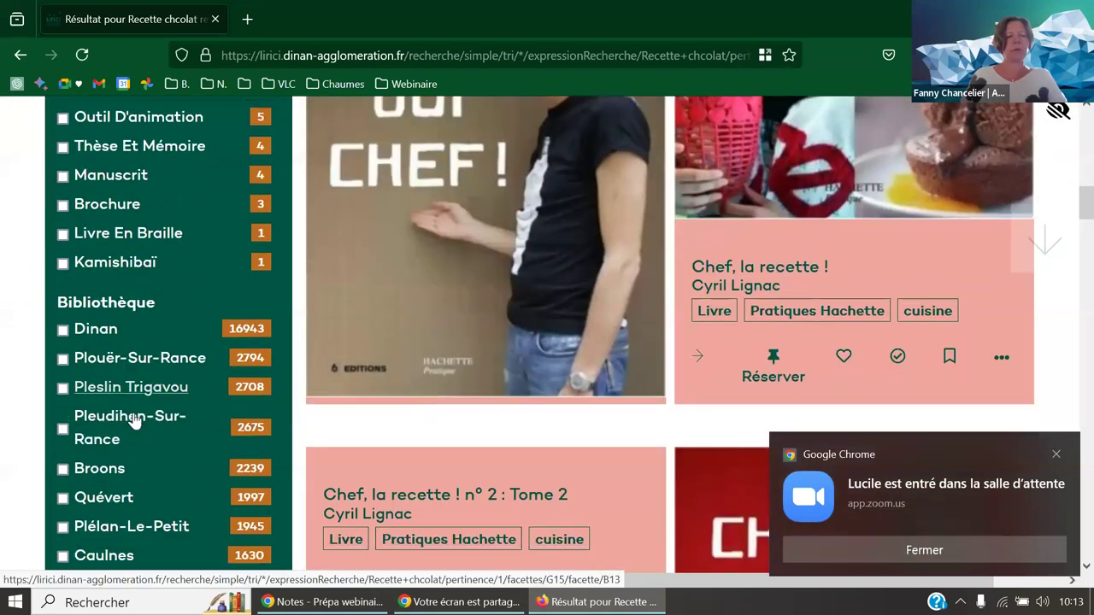
pyautogui.scroll(-5, 128, 425)
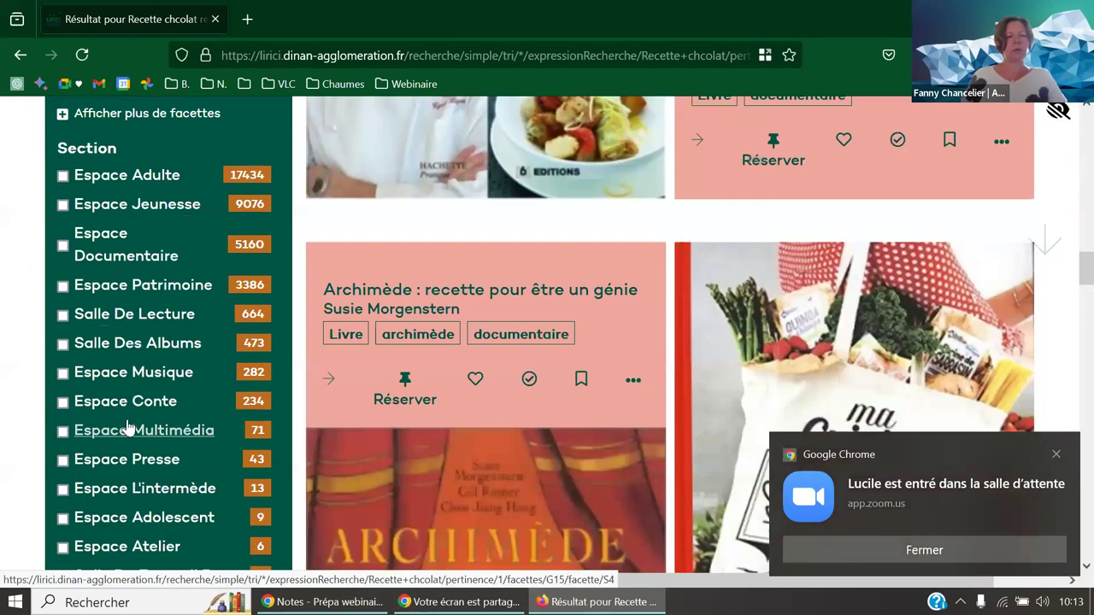
pyautogui.scroll(2, 116, 270)
pyautogui.click(118, 272)
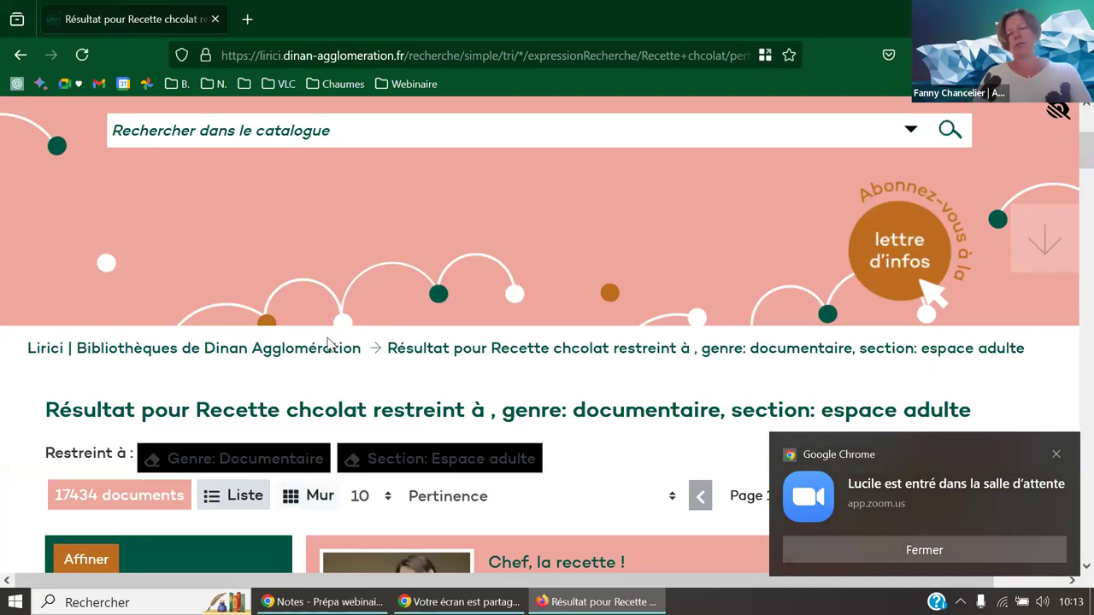
pyautogui.click(1057, 454)
pyautogui.scroll(-6, 867, 454)
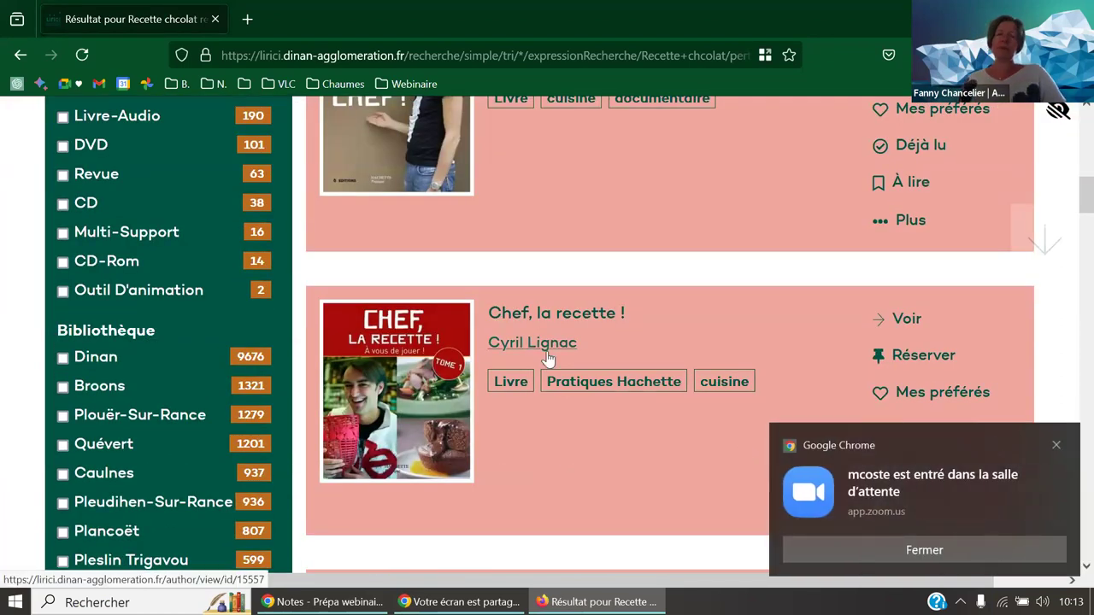
pyautogui.scroll(4, 548, 351)
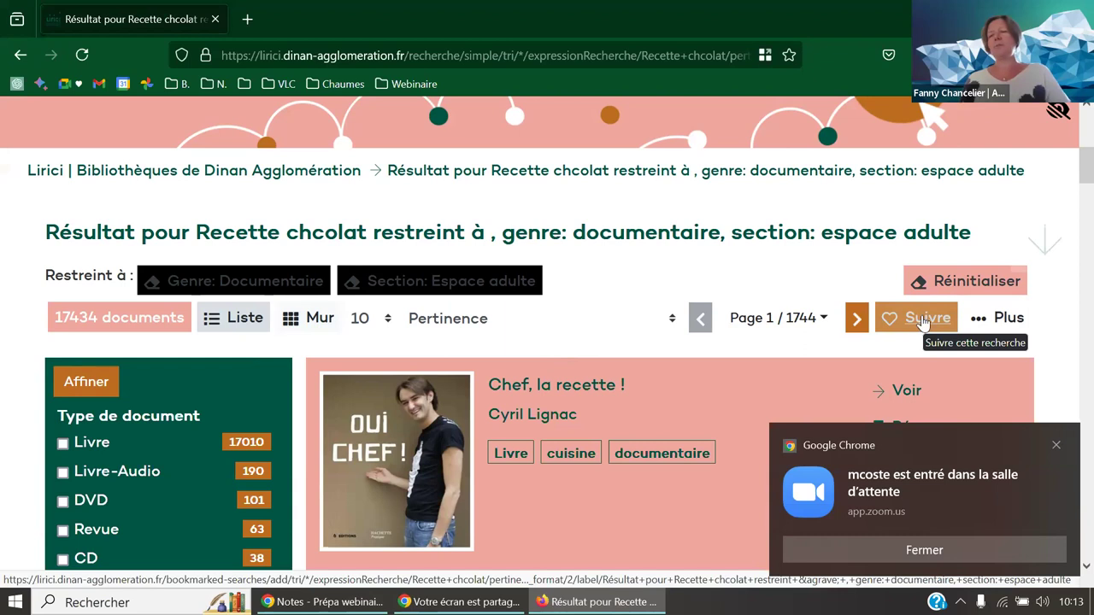
# - Choose Suivre on the filtered search and sign in with the reader card number and password
pyautogui.click(926, 315)
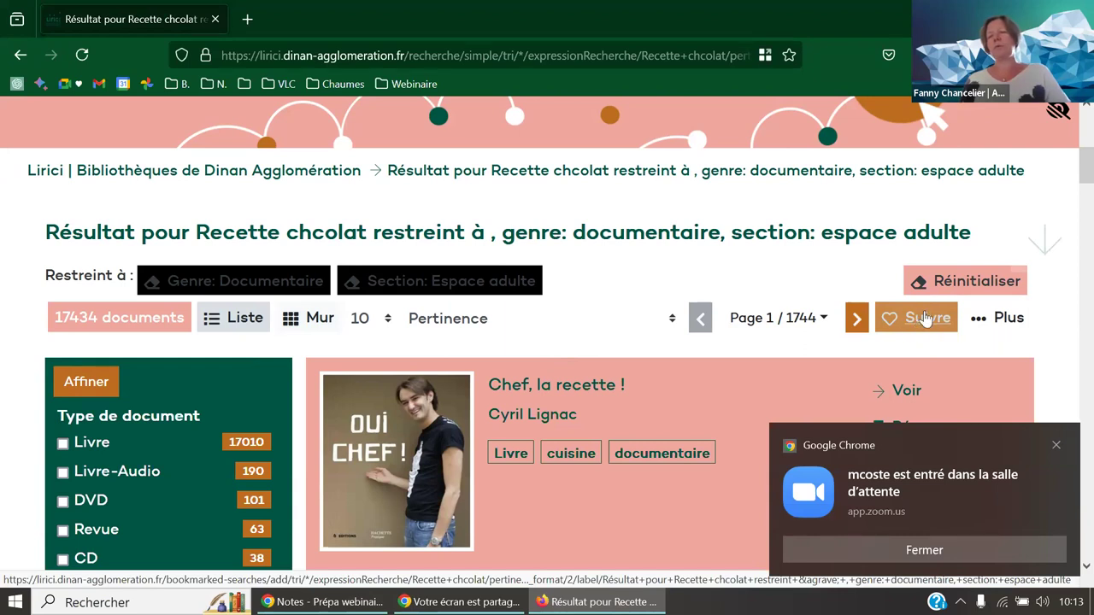
pyautogui.click(924, 322)
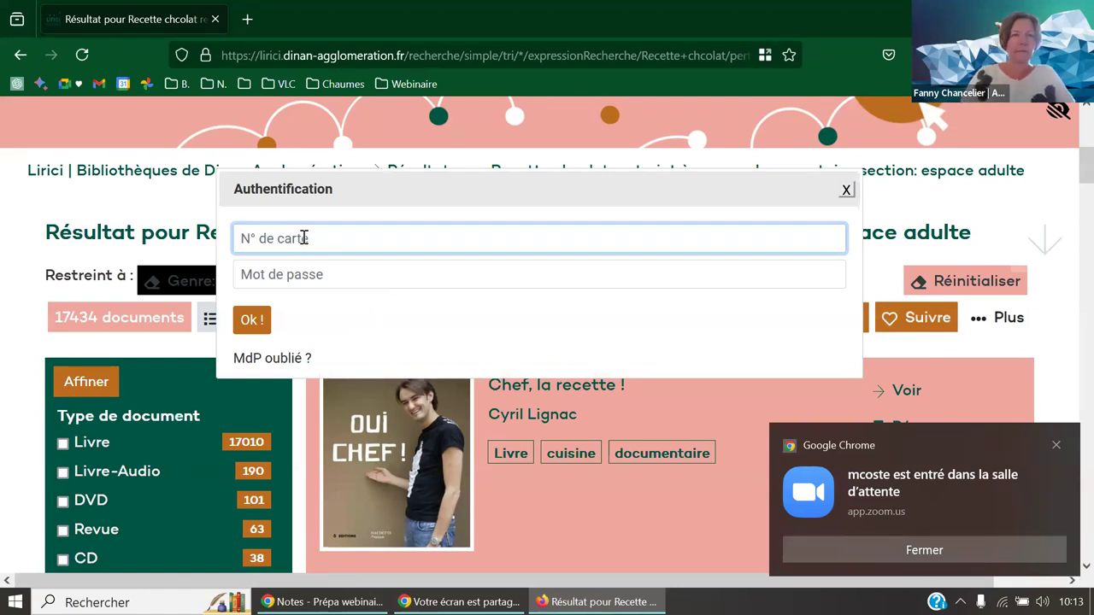
pyautogui.write('L')
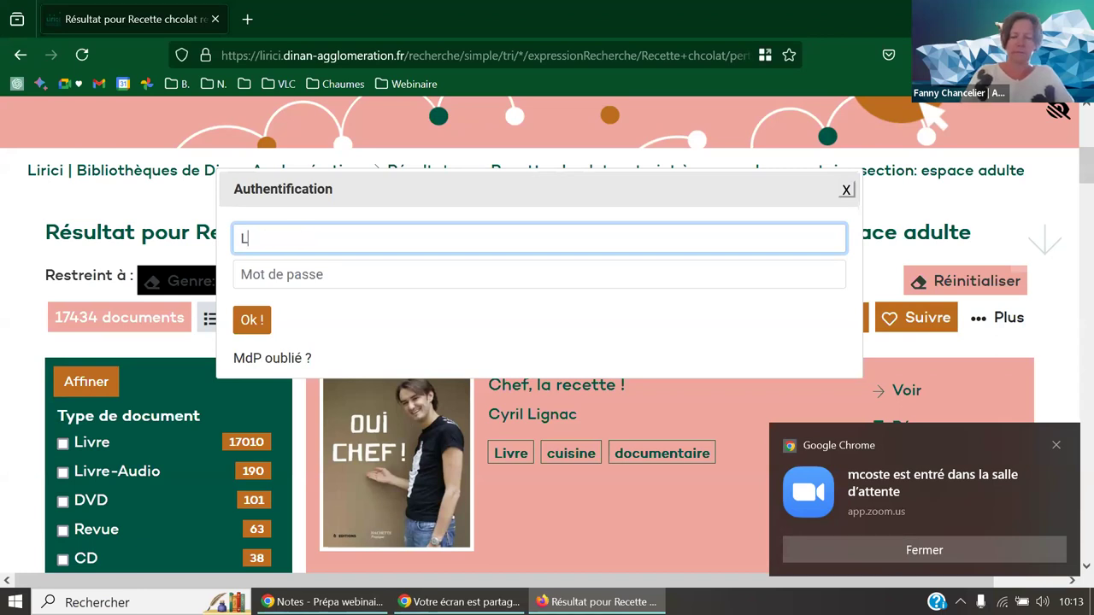
pyautogui.write('0020501')
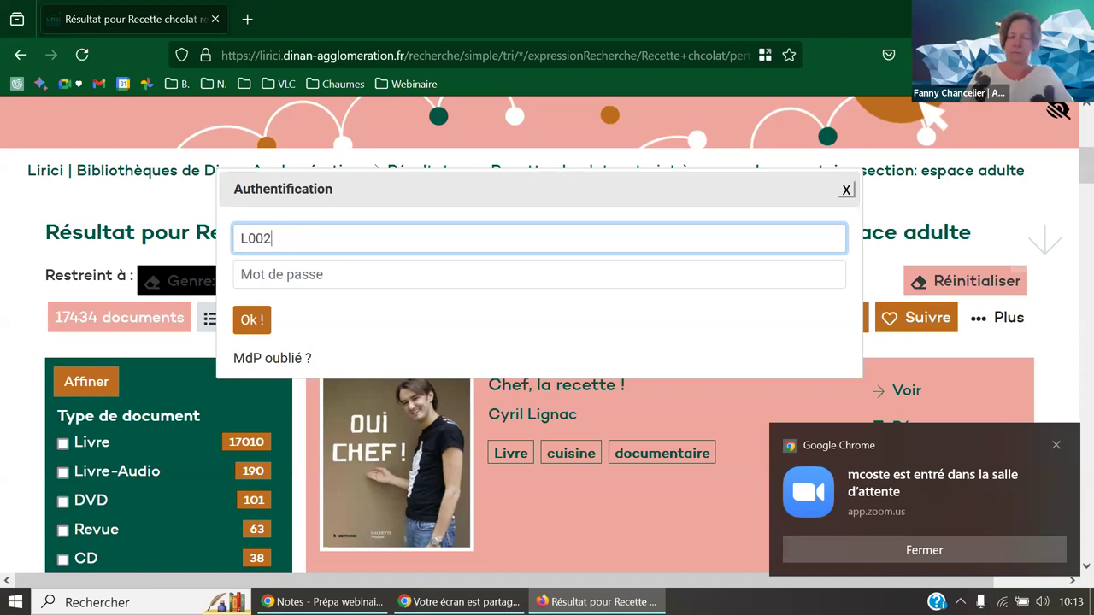
pyautogui.click(539, 275)
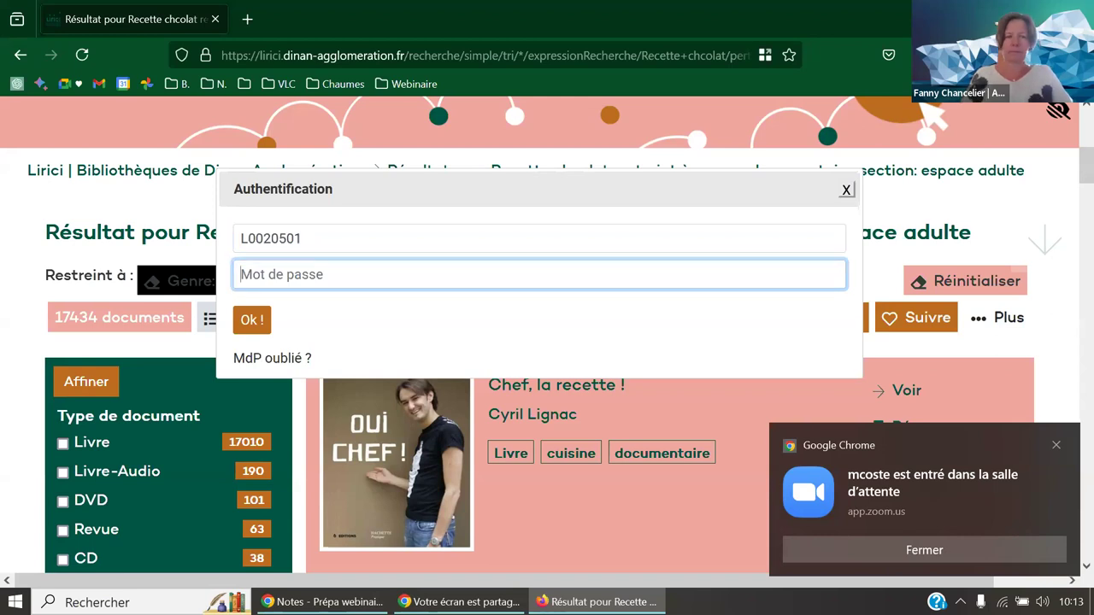
pyautogui.write('****')
pyautogui.press('Return')
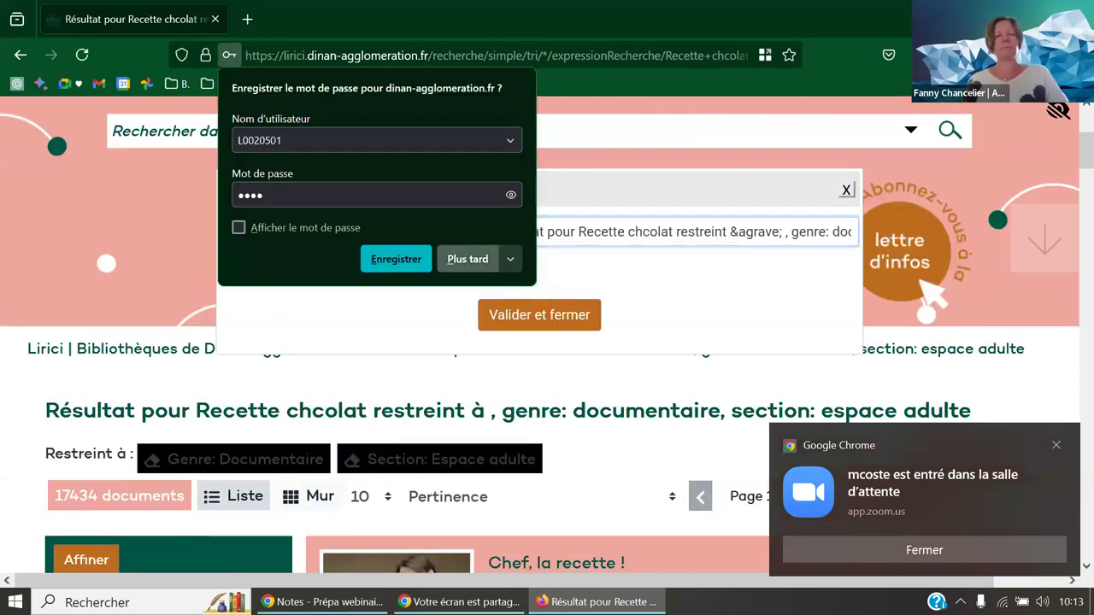
# - Skip saving the password, then save the search as 'Chocolat' with new-item e-mail alerts
pyautogui.click(509, 232)
pyautogui.moveTo(494, 231); pyautogui.dragTo(893, 241)
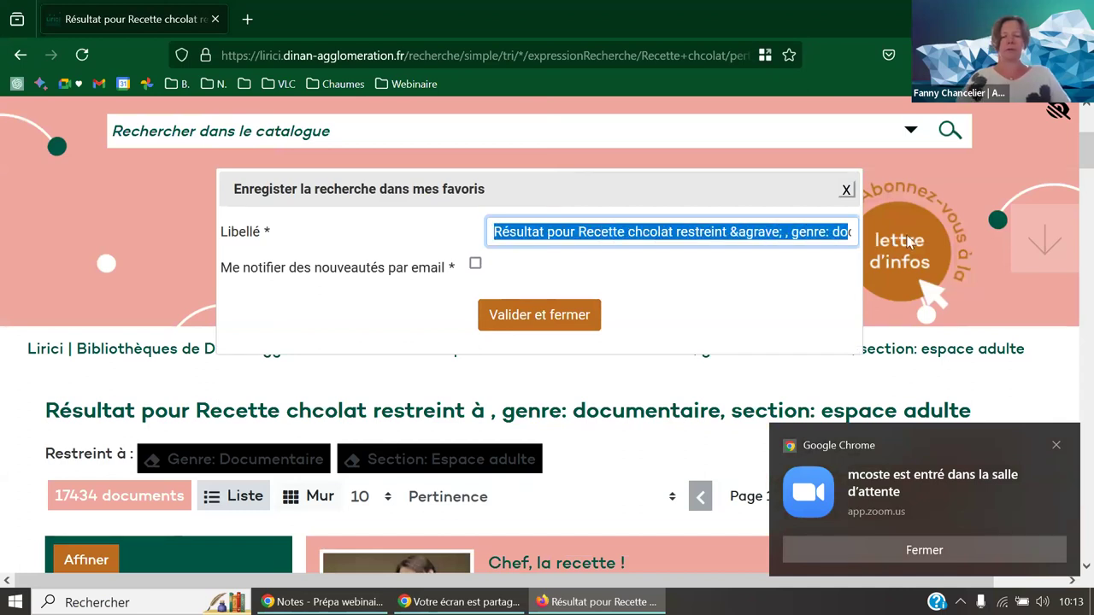
pyautogui.press('Delete')
pyautogui.press('Delete')
pyautogui.press('Delete')
pyautogui.press('Delete')
pyautogui.press('Delete')
pyautogui.press('Delete')
pyautogui.press('Delete')
pyautogui.press('Delete')
pyautogui.press('Delete')
pyautogui.press('Delete')
pyautogui.press('Delete')
pyautogui.press('Delete')
pyautogui.press('Delete')
pyautogui.press('Delete')
pyautogui.press('Delete')
pyautogui.press('Delete')
pyautogui.press('Delete')
pyautogui.press('Delete')
pyautogui.press('Delete')
pyautogui.press('Delete')
pyautogui.press('Delete')
pyautogui.press('Delete')
pyautogui.press('Delete')
pyautogui.press('Delete')
pyautogui.press('Delete')
pyautogui.press('Delete')
pyautogui.write('Chocolat')
pyautogui.hotkey('shift', 'Left')
pyautogui.hotkey('shift', 'Left')
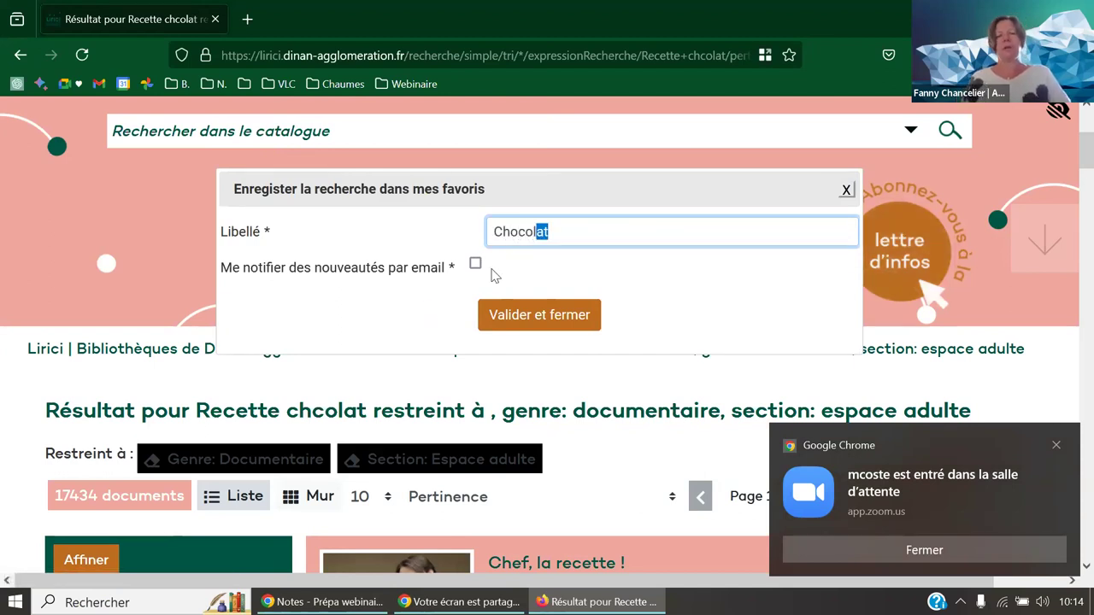
pyautogui.click(476, 264)
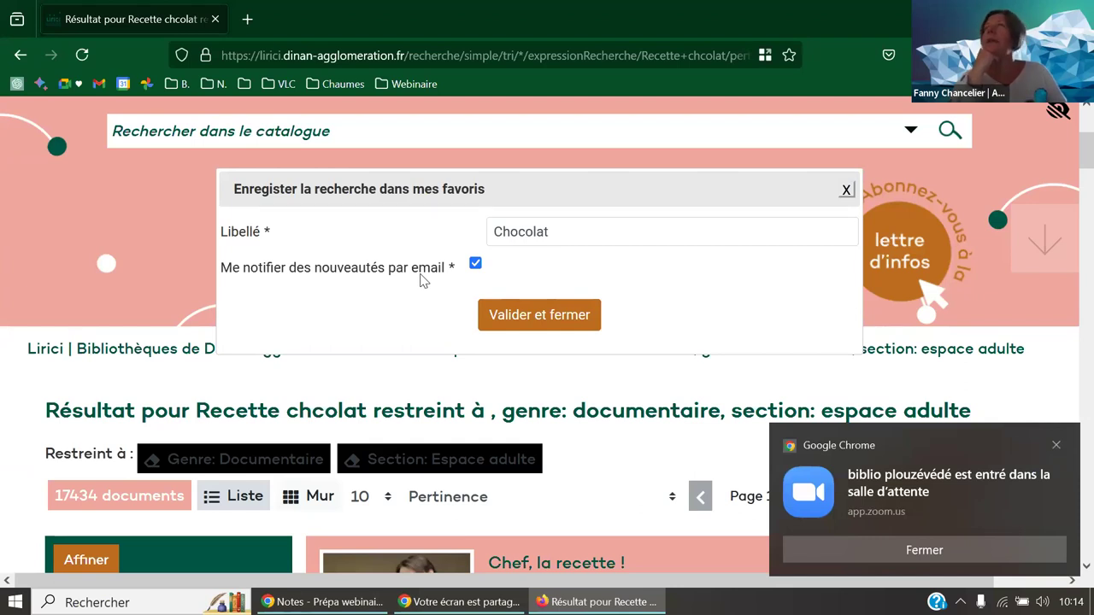
pyautogui.click(557, 318)
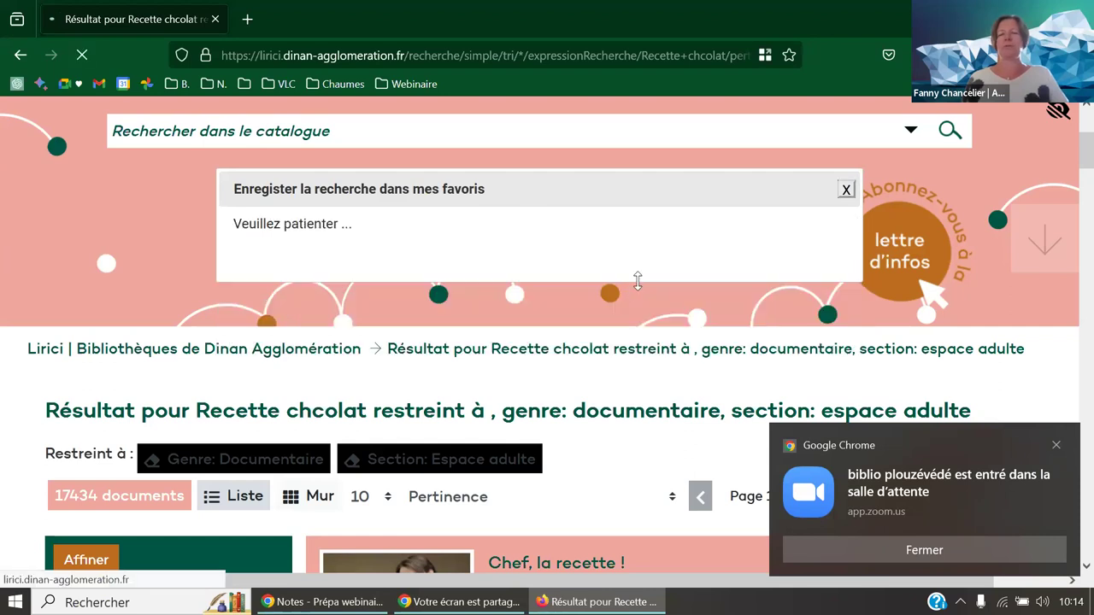
# - Dismiss the notification and saved-search confirmation, then go to the reader's account page
pyautogui.click(1056, 446)
pyautogui.scroll(3, 875, 282)
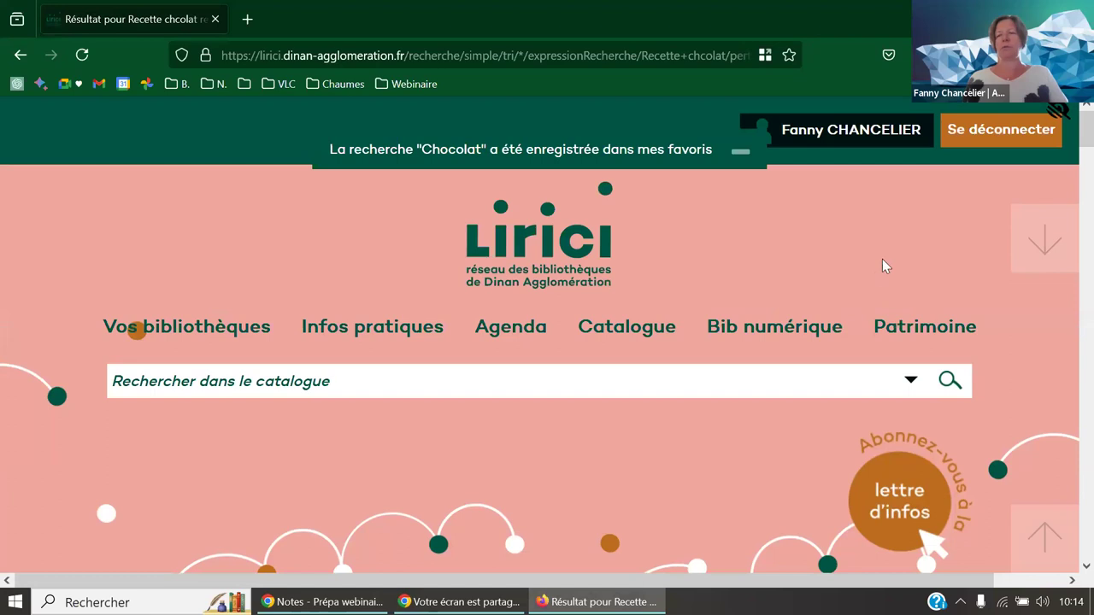
pyautogui.click(741, 151)
pyautogui.click(848, 132)
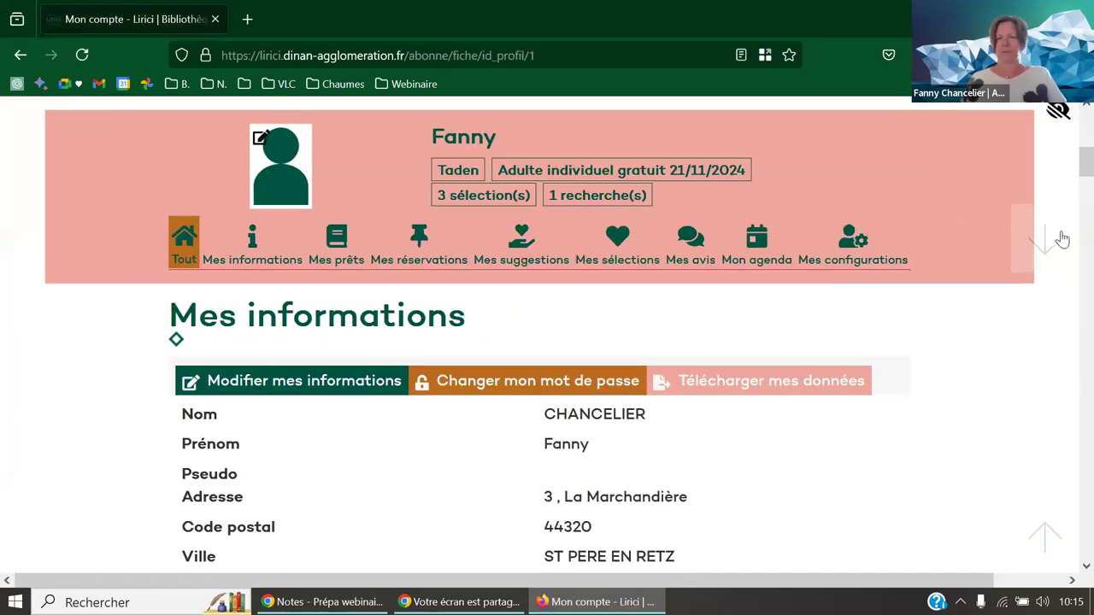
# - Unfollow the Chocolat search under Mes recherches suivies and close the removal confirmation
pyautogui.moveTo(1086, 171); pyautogui.dragTo(1075, 273)
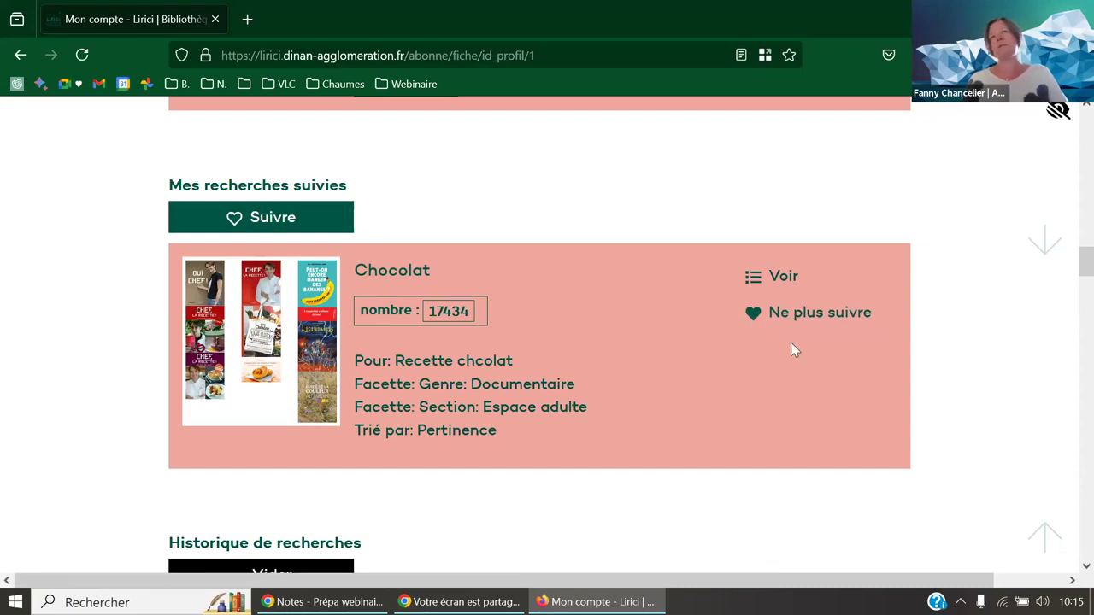
pyautogui.click(814, 315)
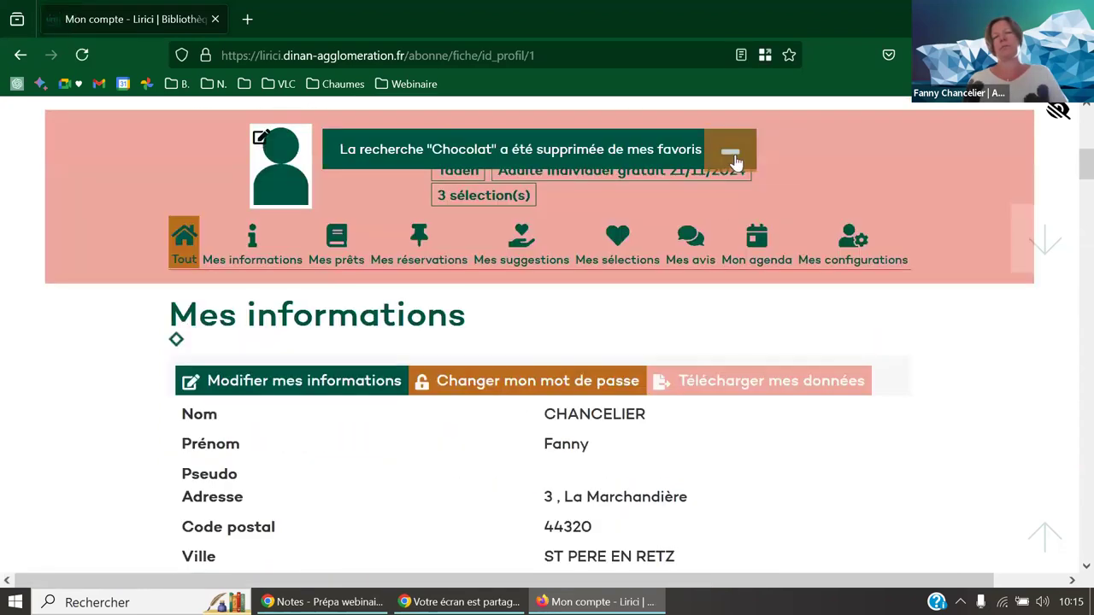
pyautogui.click(730, 151)
pyautogui.scroll(-3, 778, 415)
pyautogui.scroll(4, 774, 414)
pyautogui.scroll(5, 770, 414)
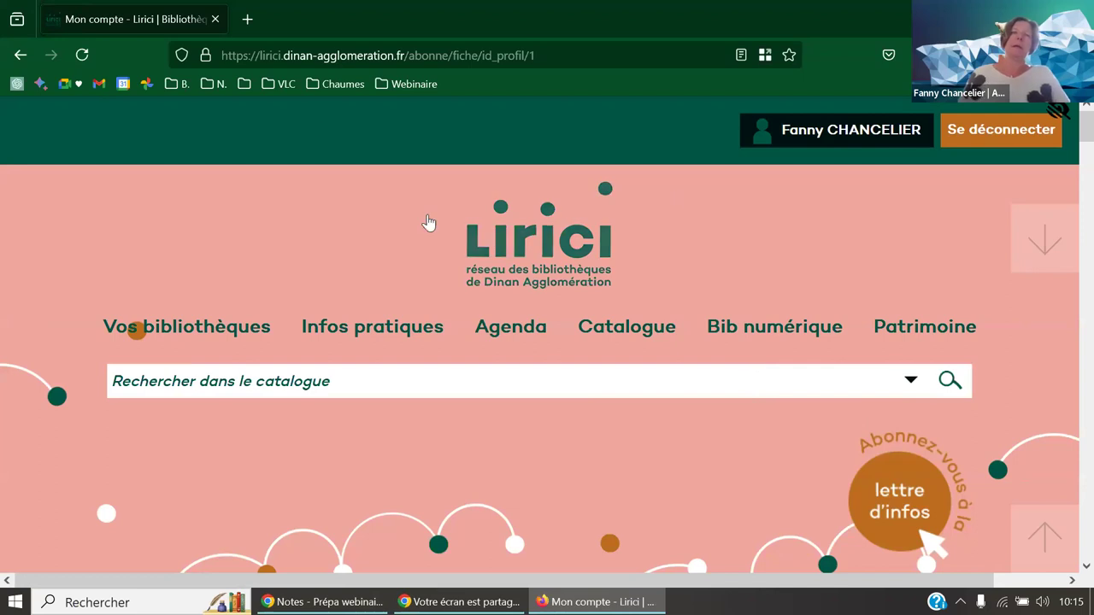
# - Open the ArchiRès portal from the Webinaire bookmarks folder
pyautogui.hotkey('alt', 'Tab')
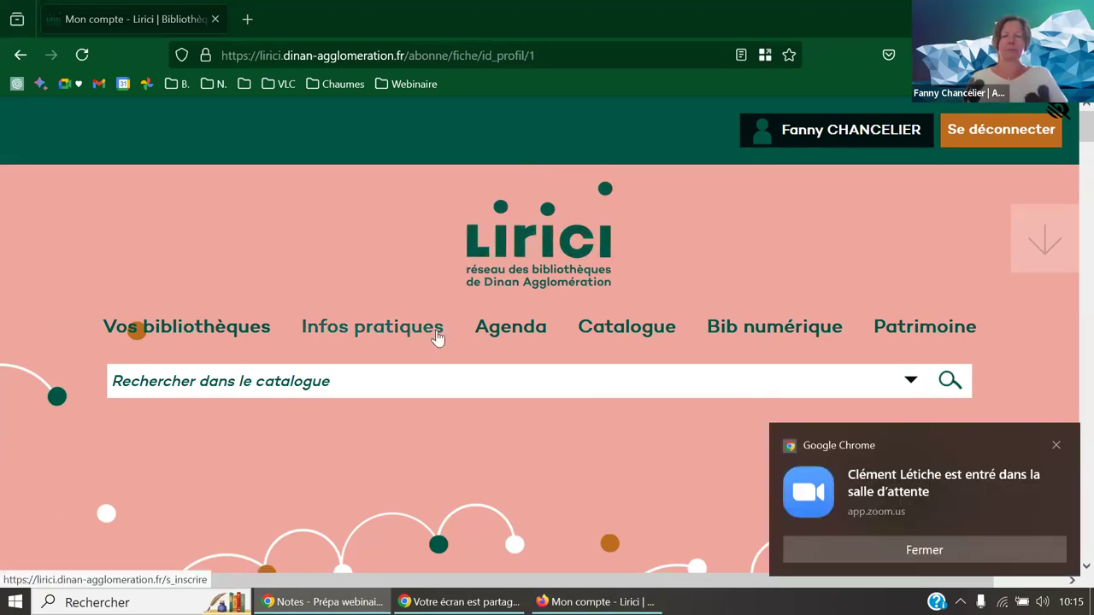
pyautogui.click(389, 85)
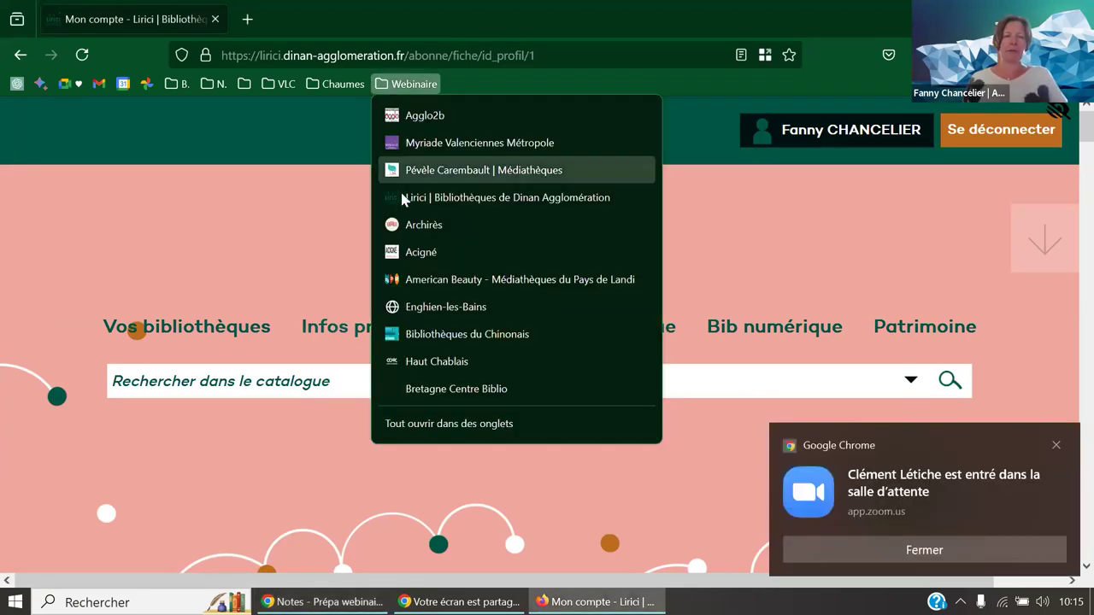
pyautogui.click(400, 225)
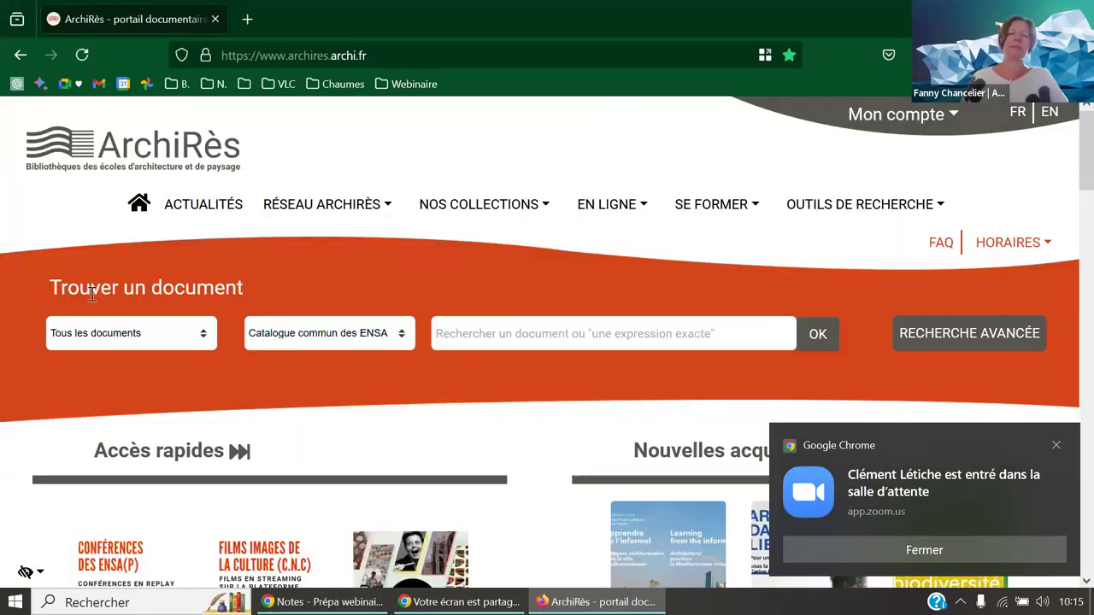
# - Search the catalogue for maison du japon, returning 1986 documents
pyautogui.click(465, 334)
pyautogui.write('ma')
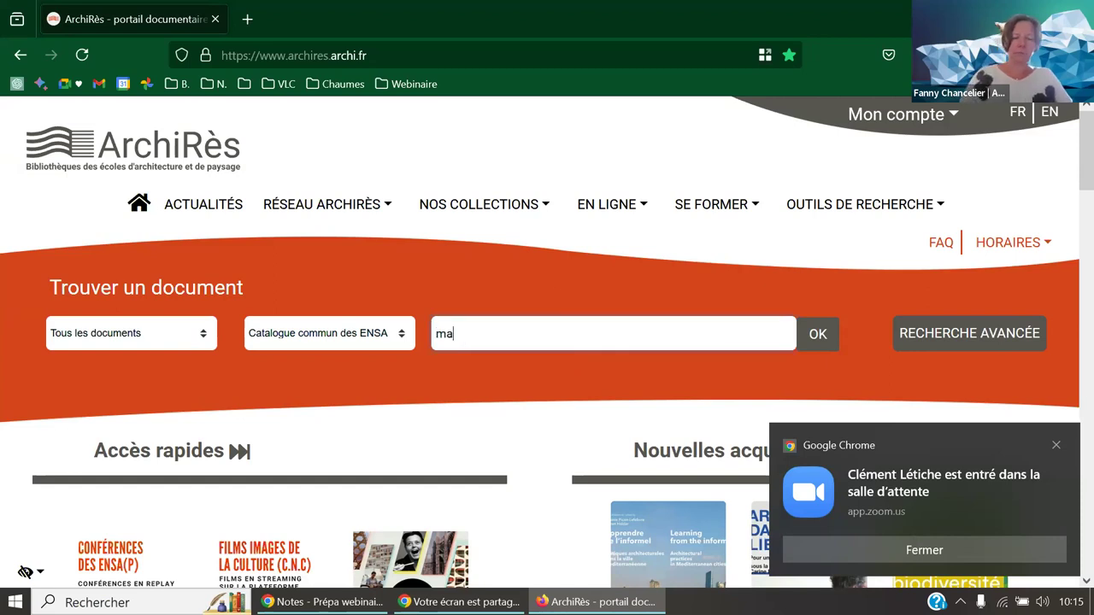
pyautogui.write('ison du japo')
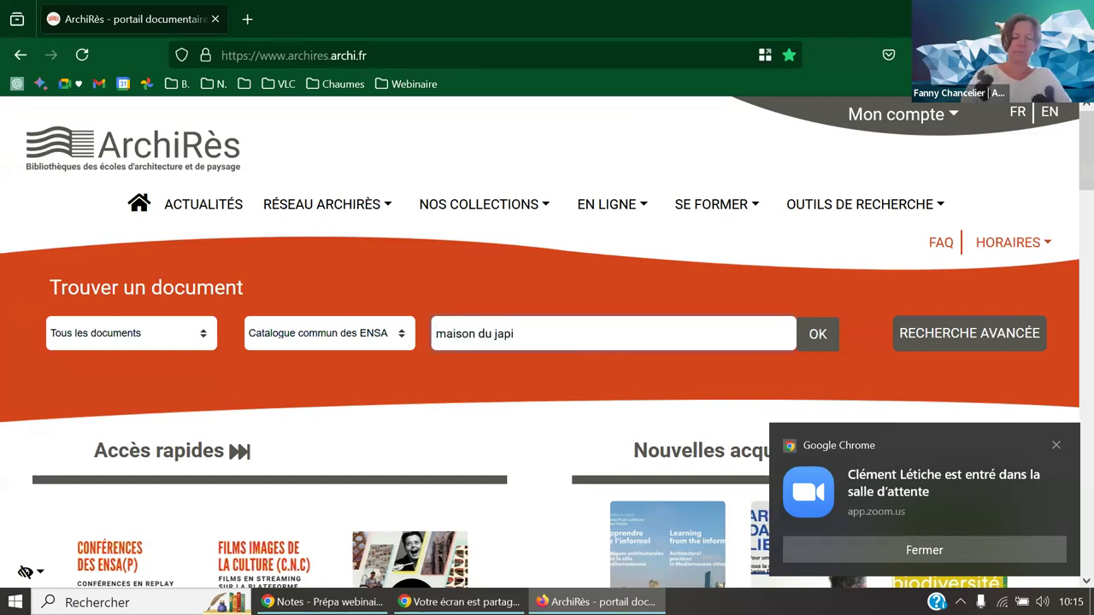
pyautogui.write('n')
pyautogui.press('Return')
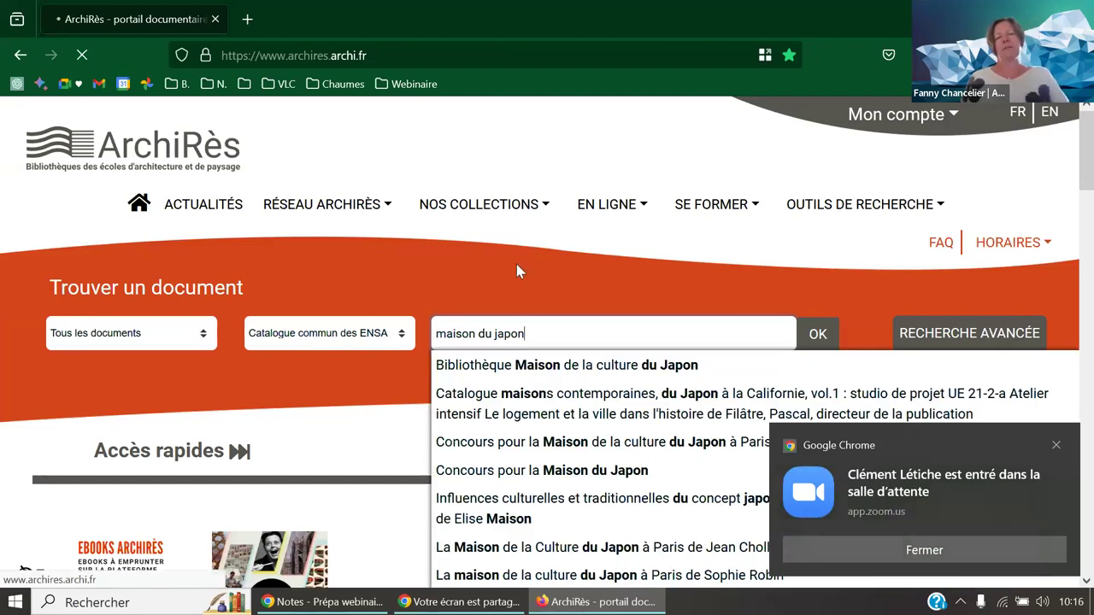
pyautogui.scroll(-3, 526, 272)
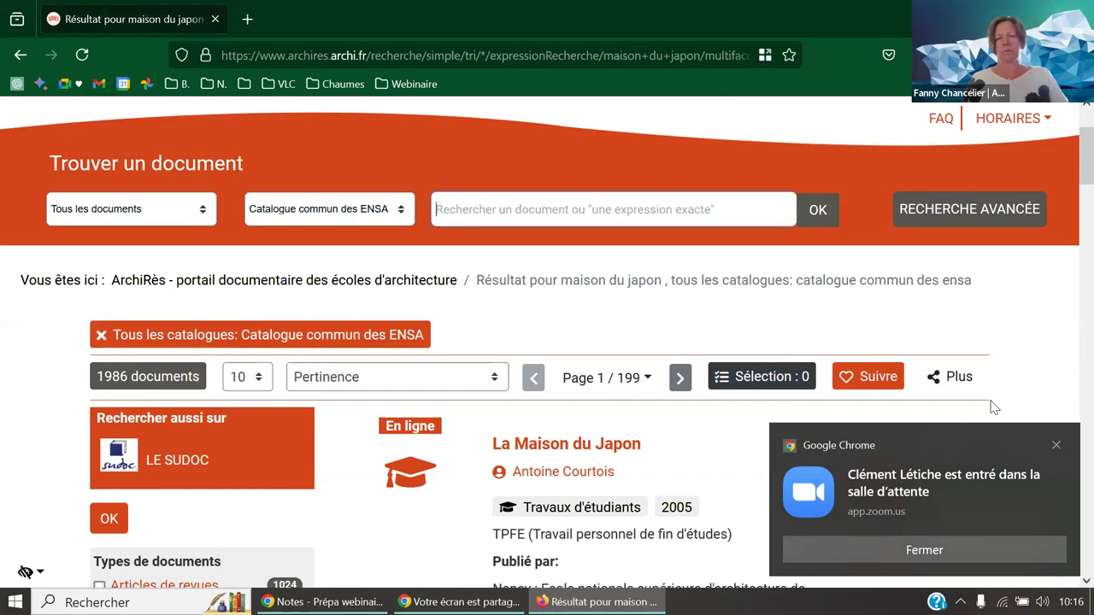
# - Rerun the search as the exact phrase "maison du japon", narrowing it to 25 documents
pyautogui.click(1056, 446)
pyautogui.click(508, 212)
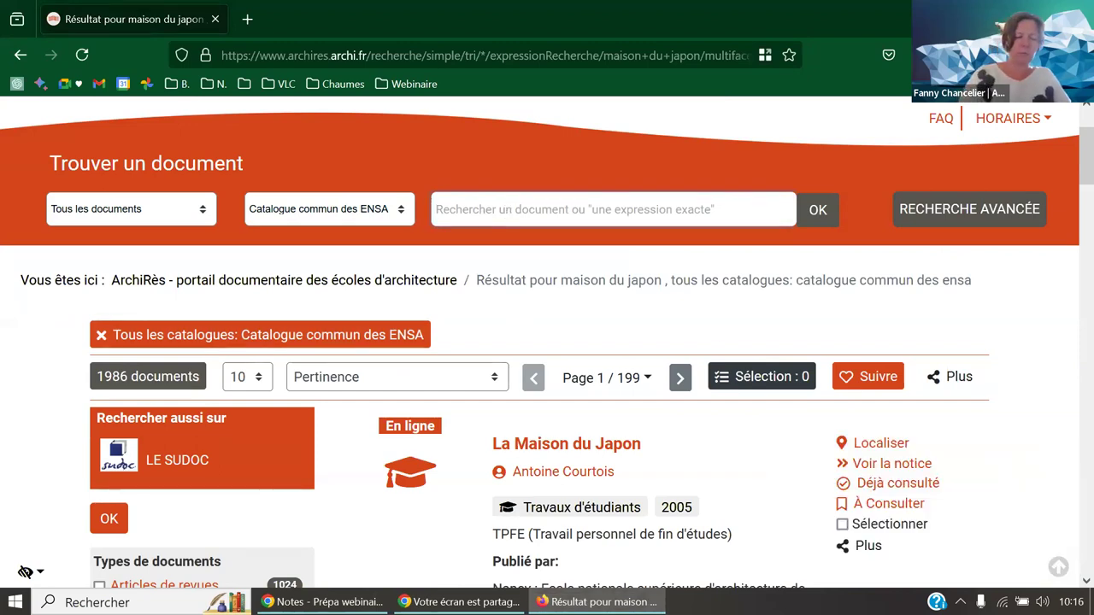
pyautogui.write('"maison')
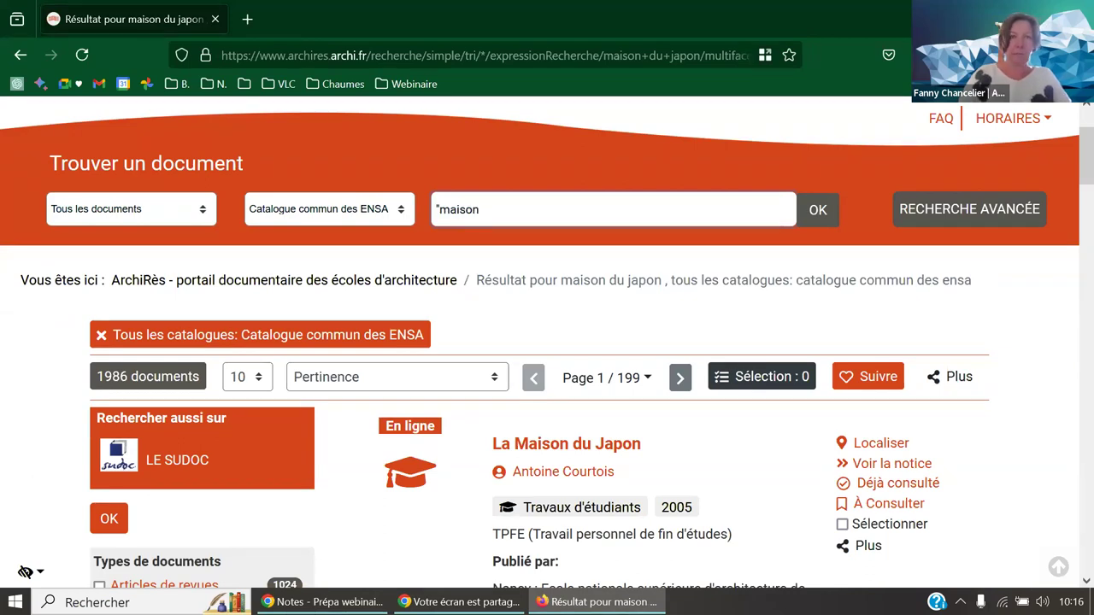
pyautogui.write(' du j')
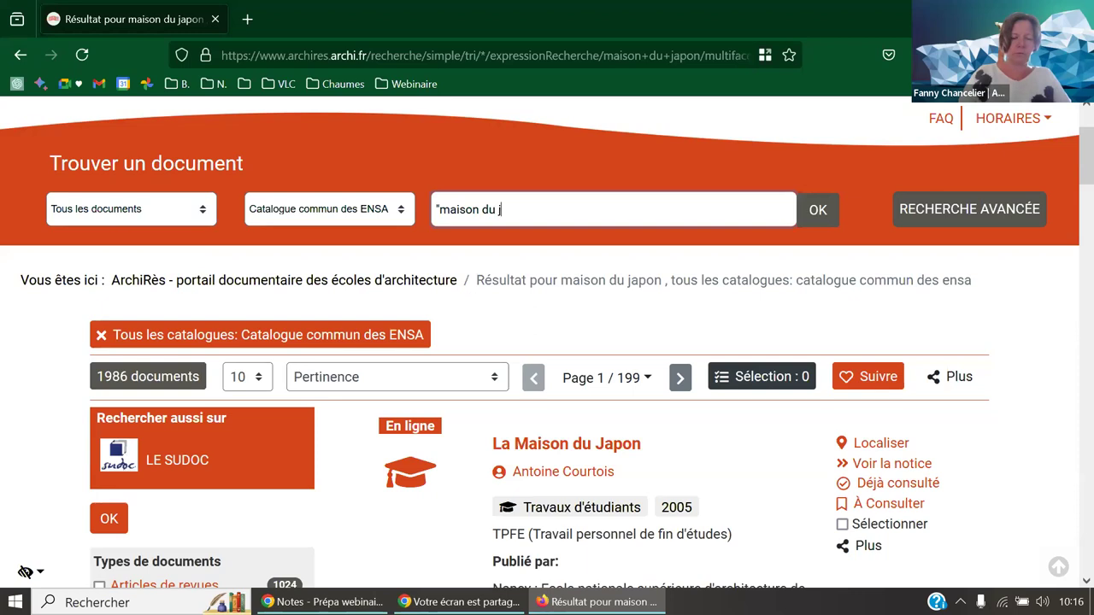
pyautogui.write('apon"')
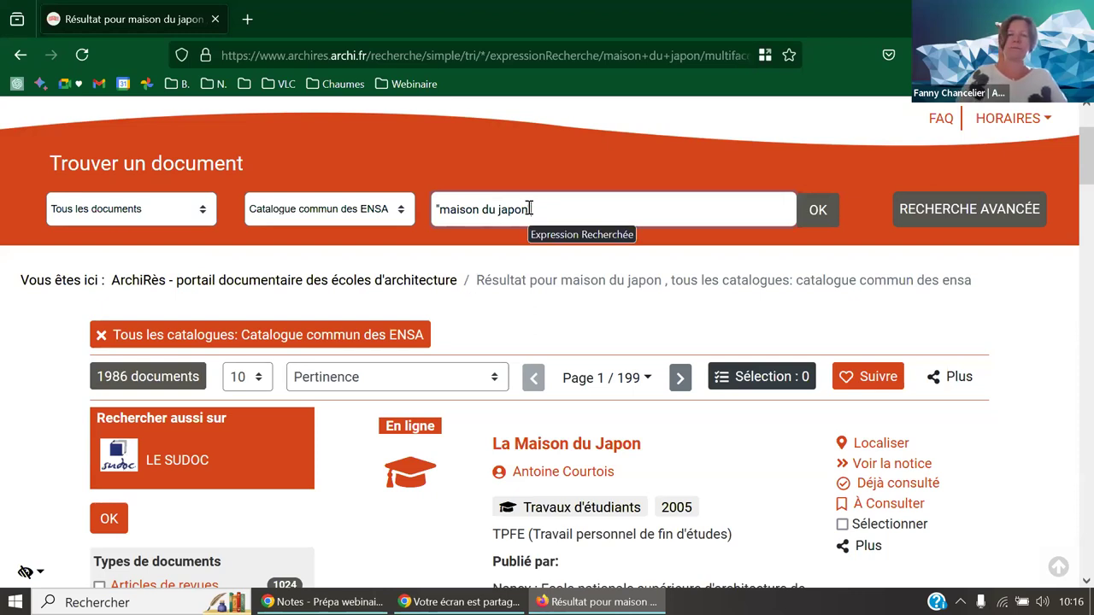
pyautogui.press('Return')
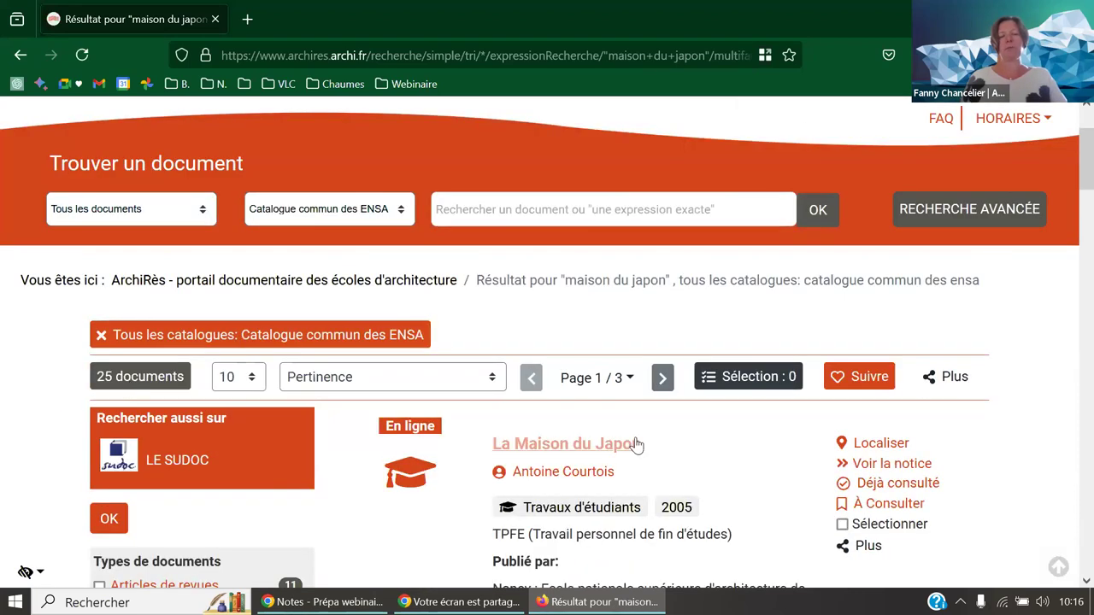
pyautogui.scroll(-3, 680, 443)
pyautogui.scroll(-6, 682, 443)
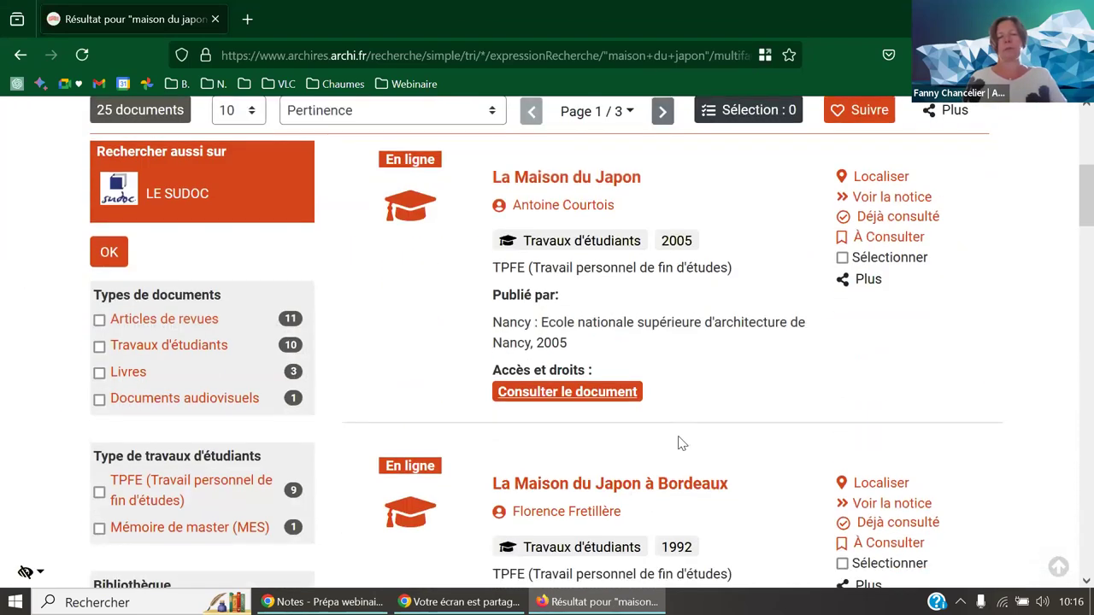
pyautogui.scroll(-6, 682, 449)
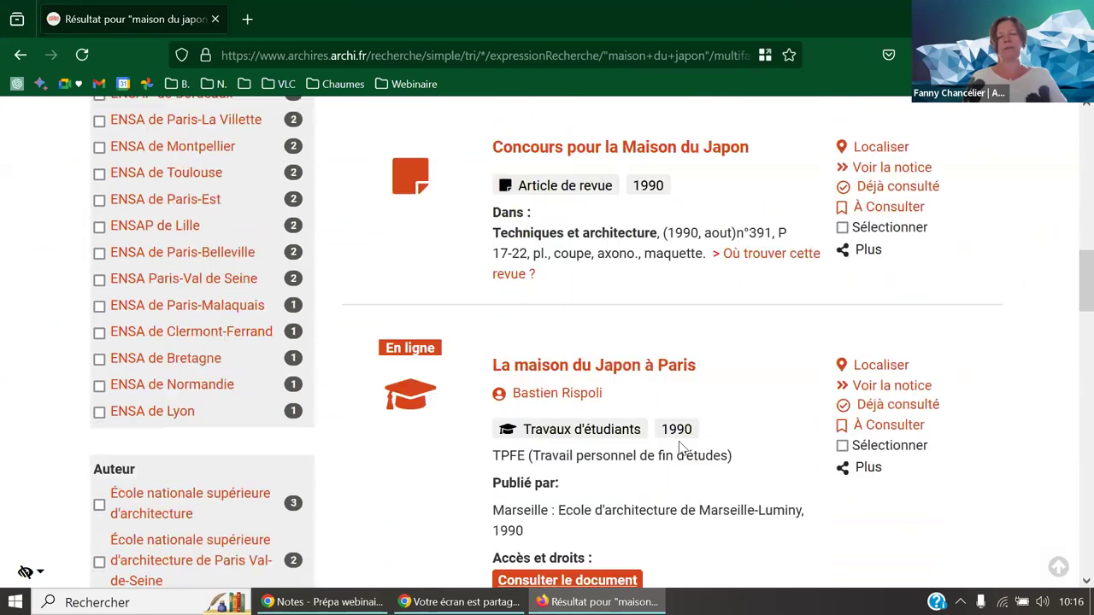
pyautogui.scroll(-5, 682, 452)
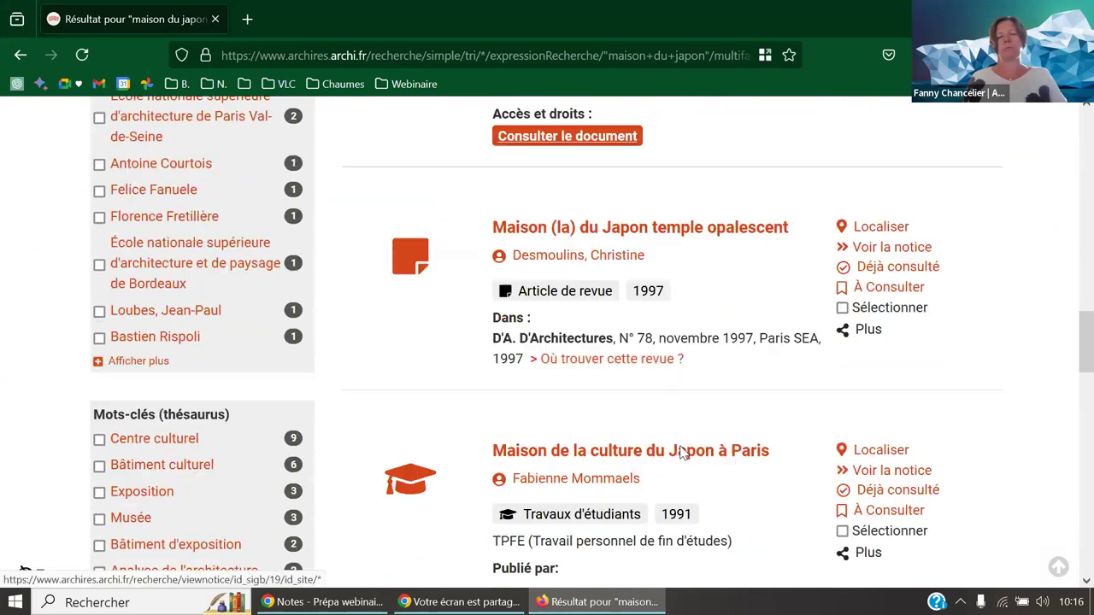
pyautogui.scroll(-6, 681, 454)
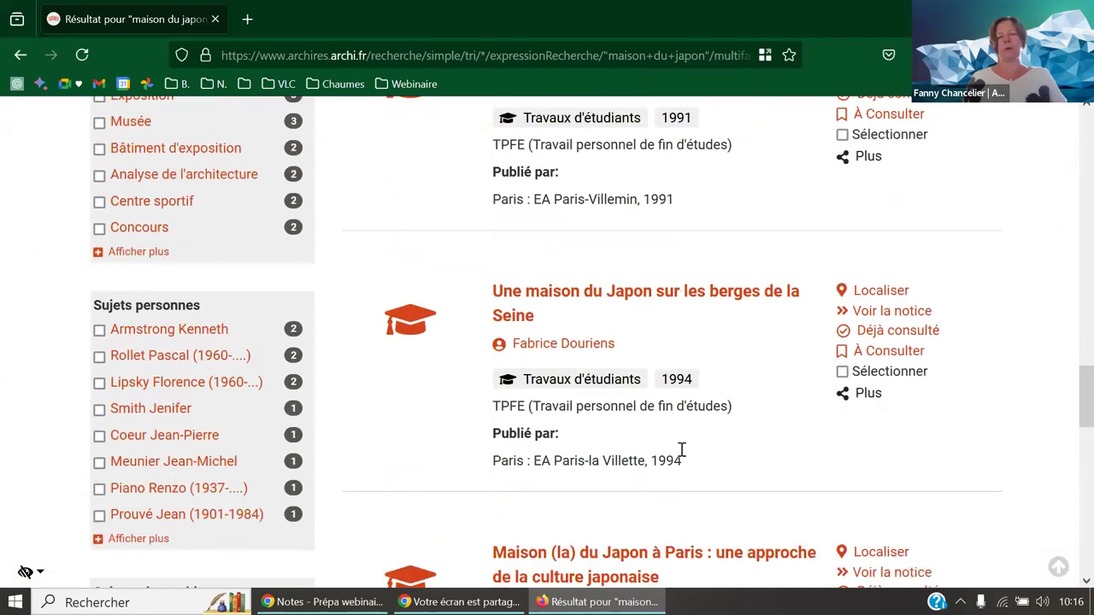
pyautogui.scroll(-2, 683, 460)
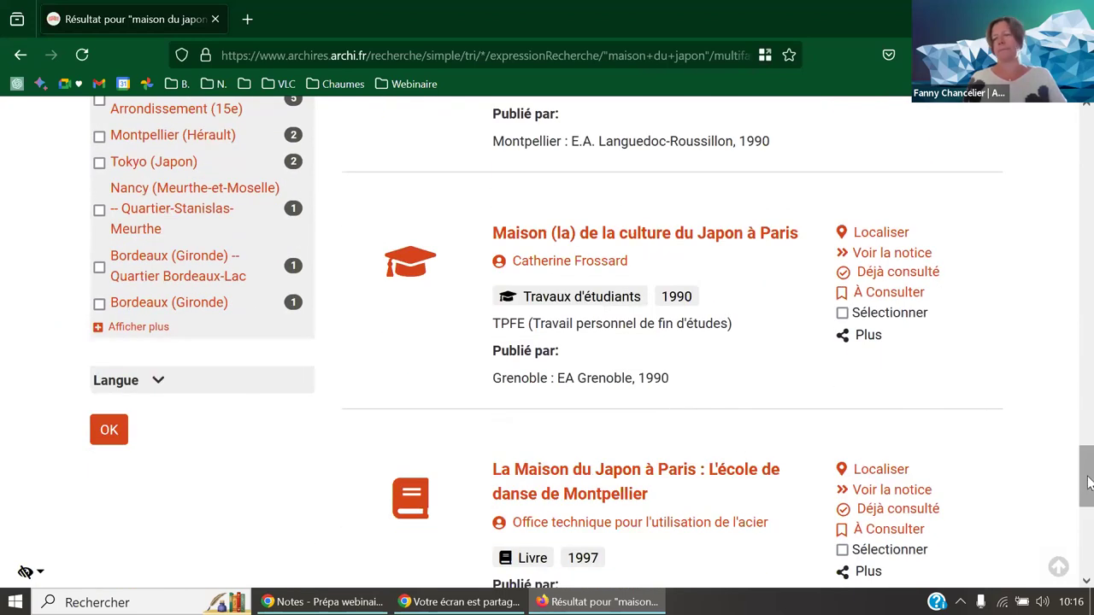
pyautogui.scroll(1, 1090, 466)
pyautogui.moveTo(1090, 466); pyautogui.dragTo(1087, 137)
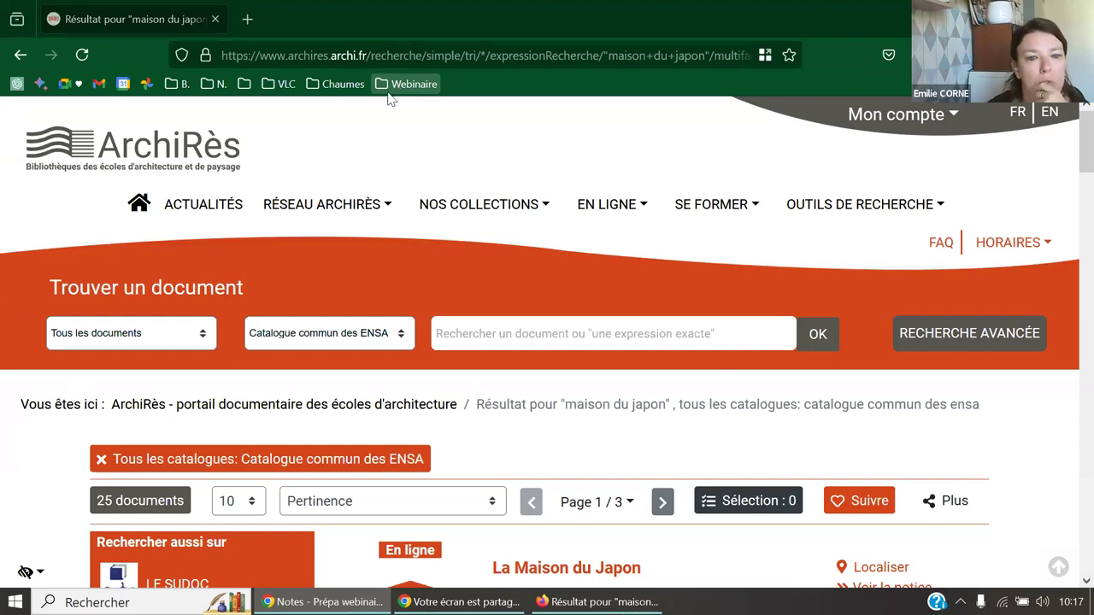
# - Stop sharing the screen from the Zoom sharing controls with Arrêter le partage
pyautogui.click(456, 603)
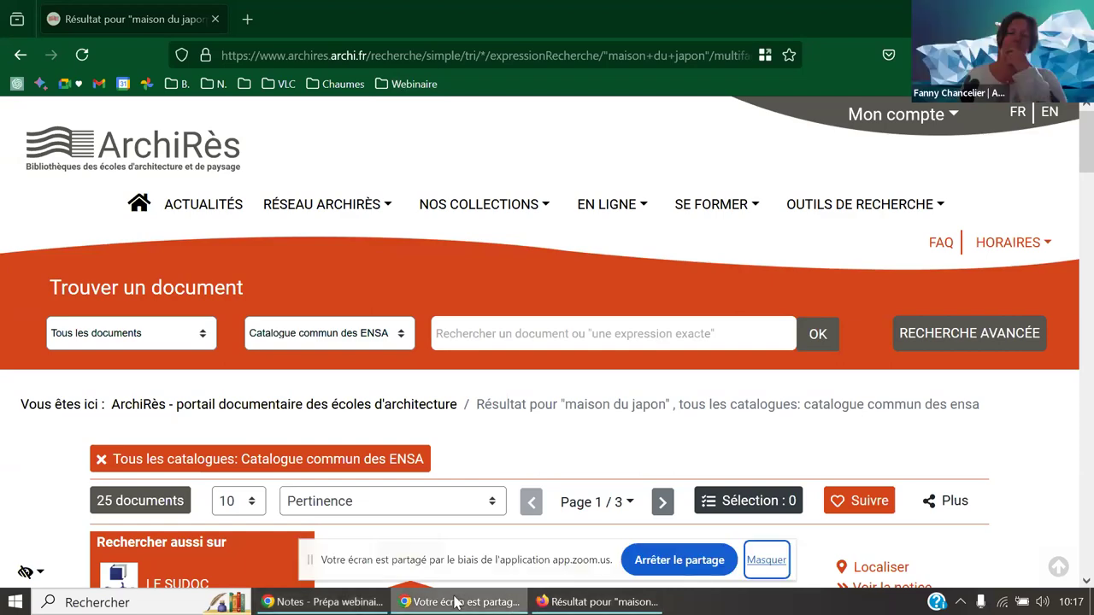
pyautogui.click(676, 559)
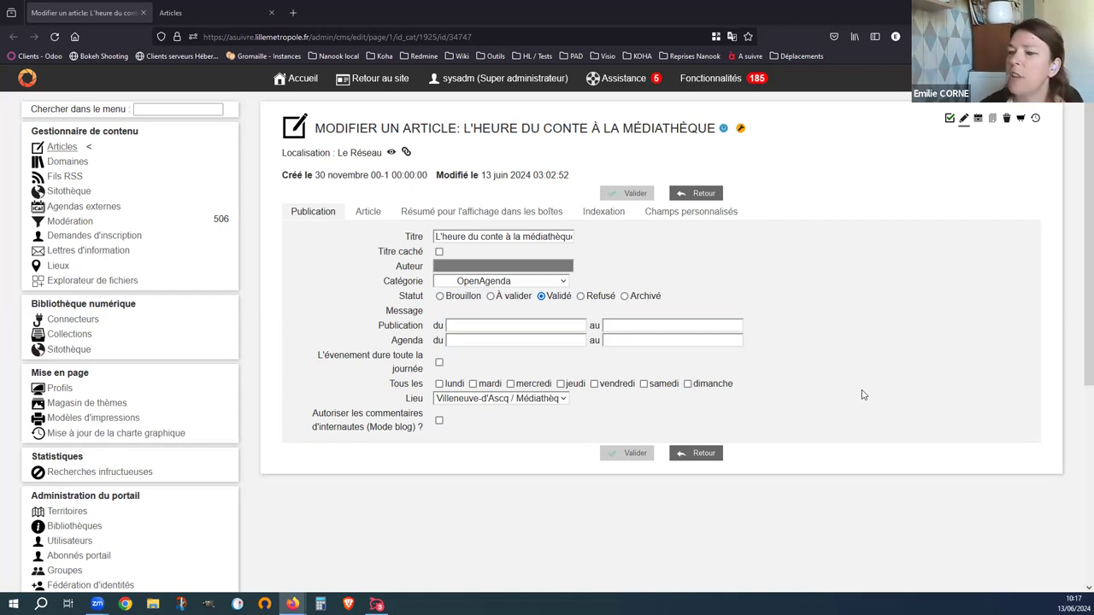
# - Try the Agenda start date and all-day toggle, zoom to 120%, and show the event's time slots
pyautogui.click(556, 339)
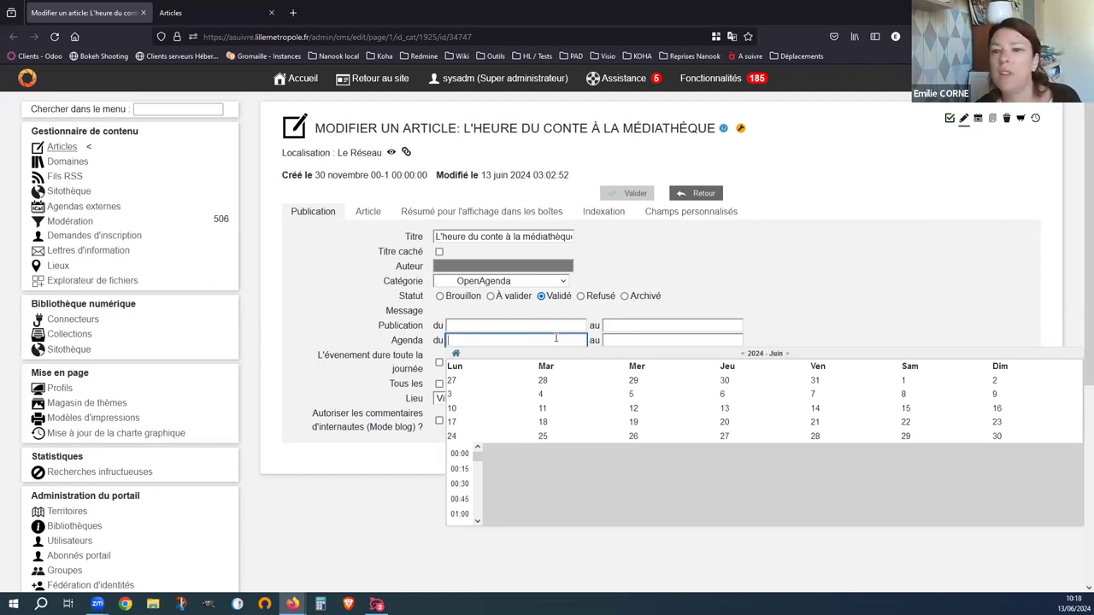
pyautogui.click(438, 362)
pyautogui.click(439, 363)
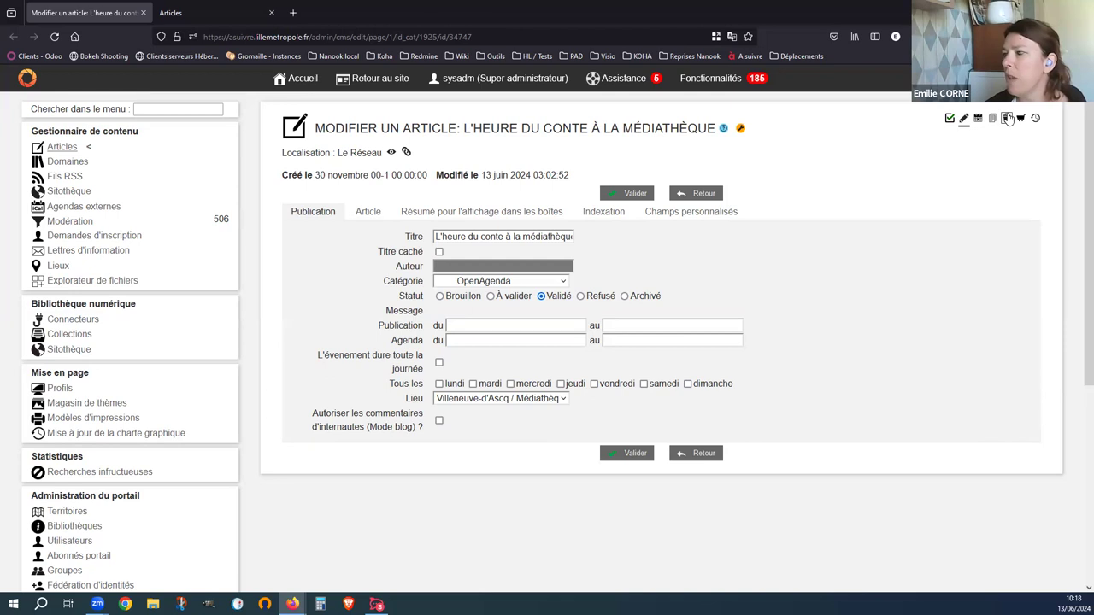
pyautogui.hotkey('ctrl', '+')
pyautogui.hotkey('ctrl', '+')
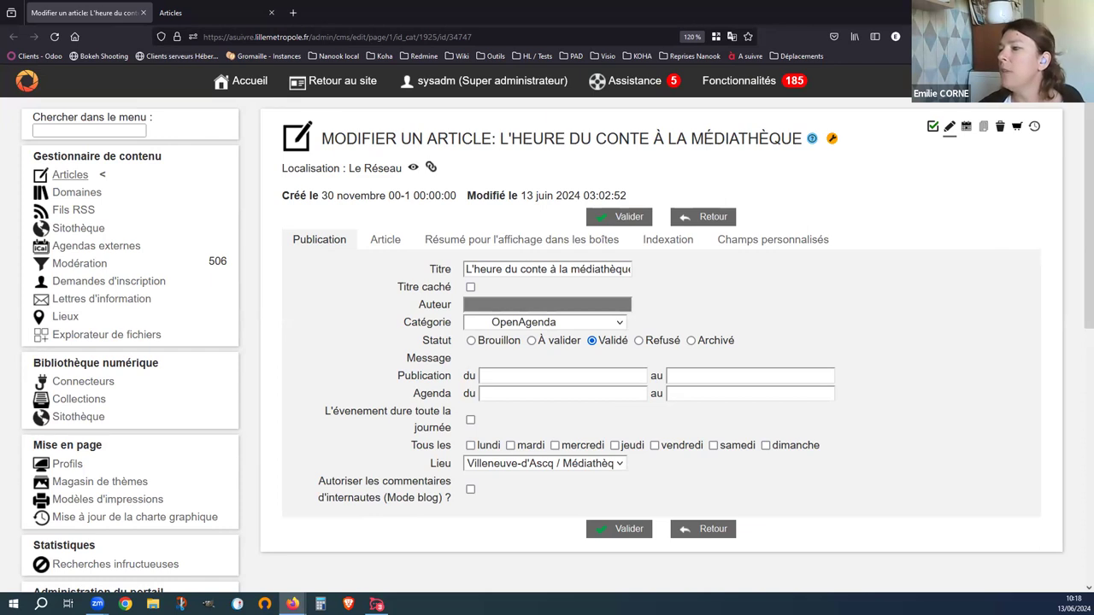
pyautogui.click(967, 127)
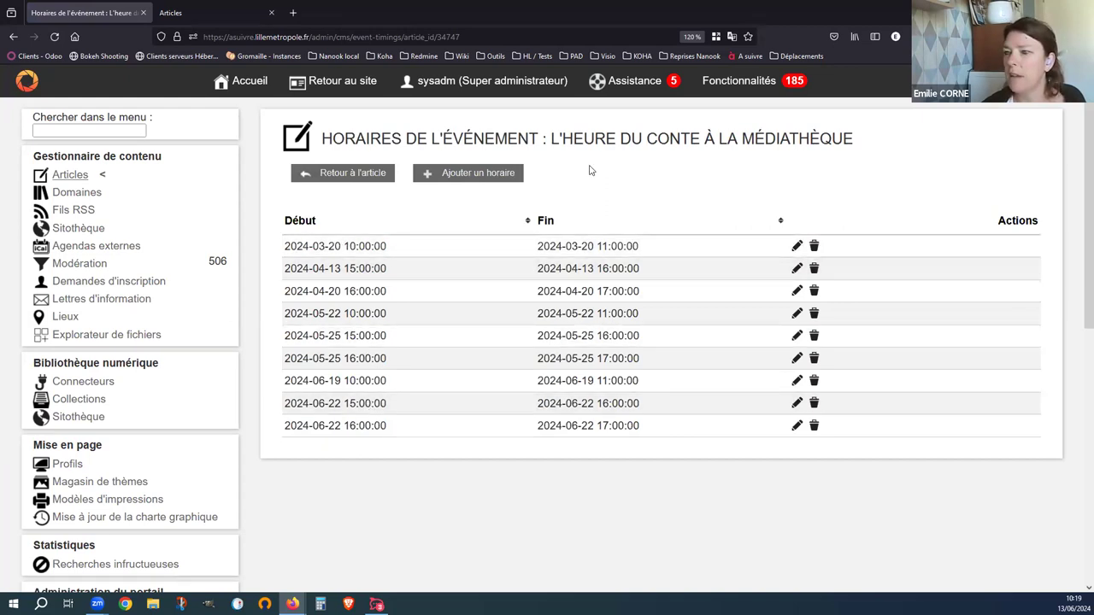
# - Preview the Ajouter un horaire form unsaved, return to the article, and open its public page in a new tab
pyautogui.click(480, 175)
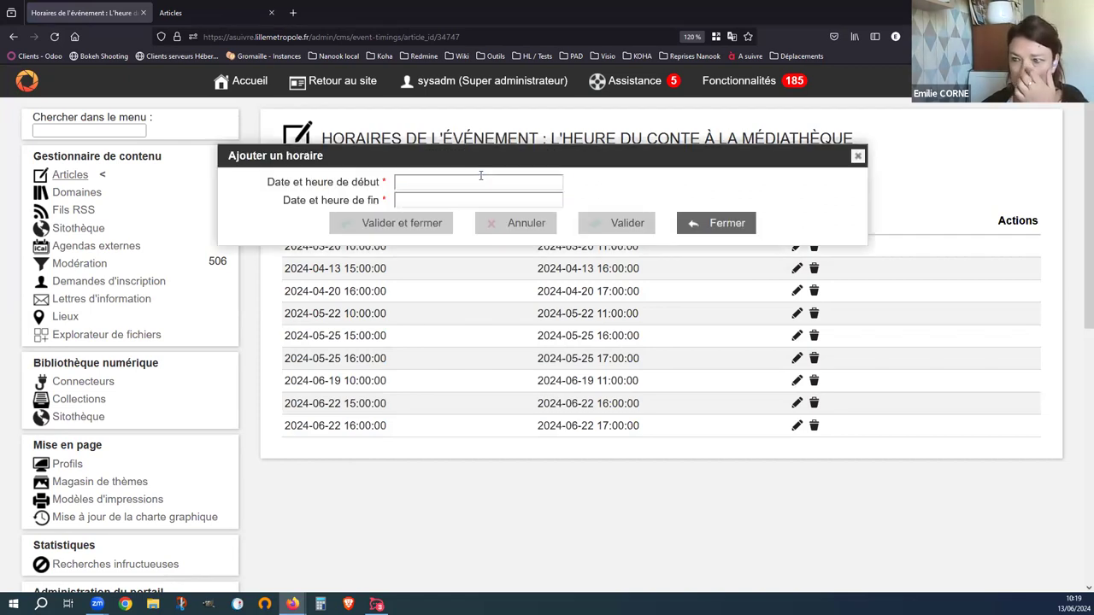
pyautogui.click(480, 176)
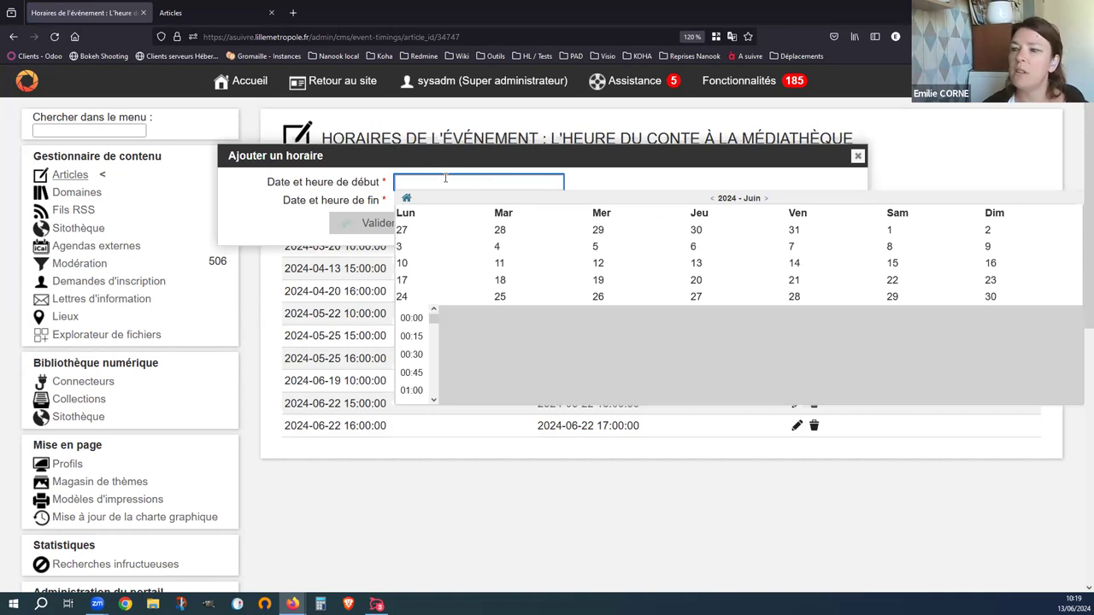
pyautogui.click(857, 156)
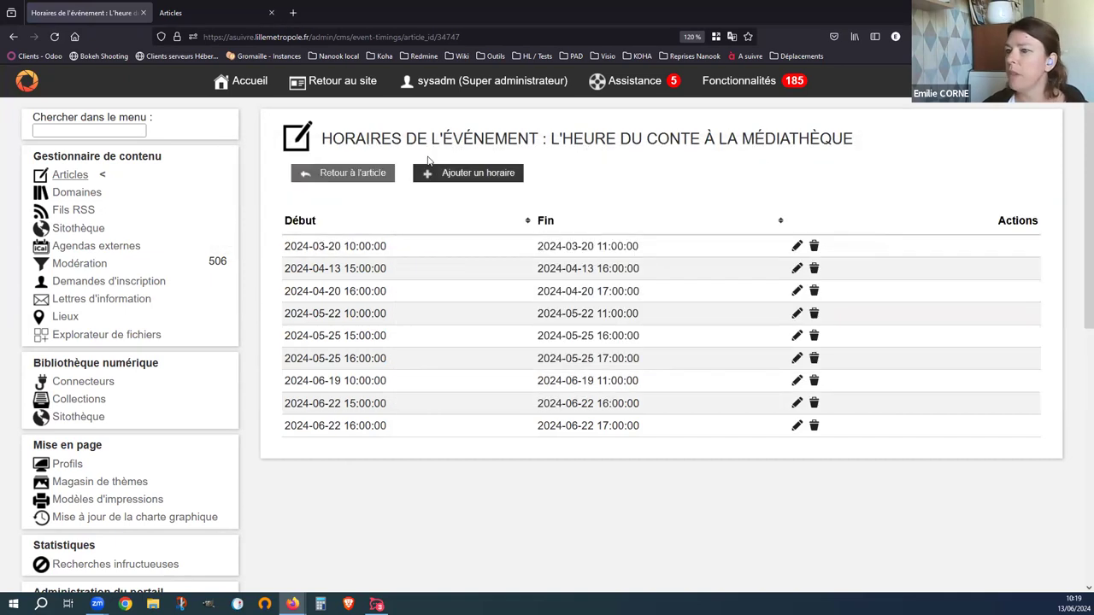
pyautogui.click(350, 171)
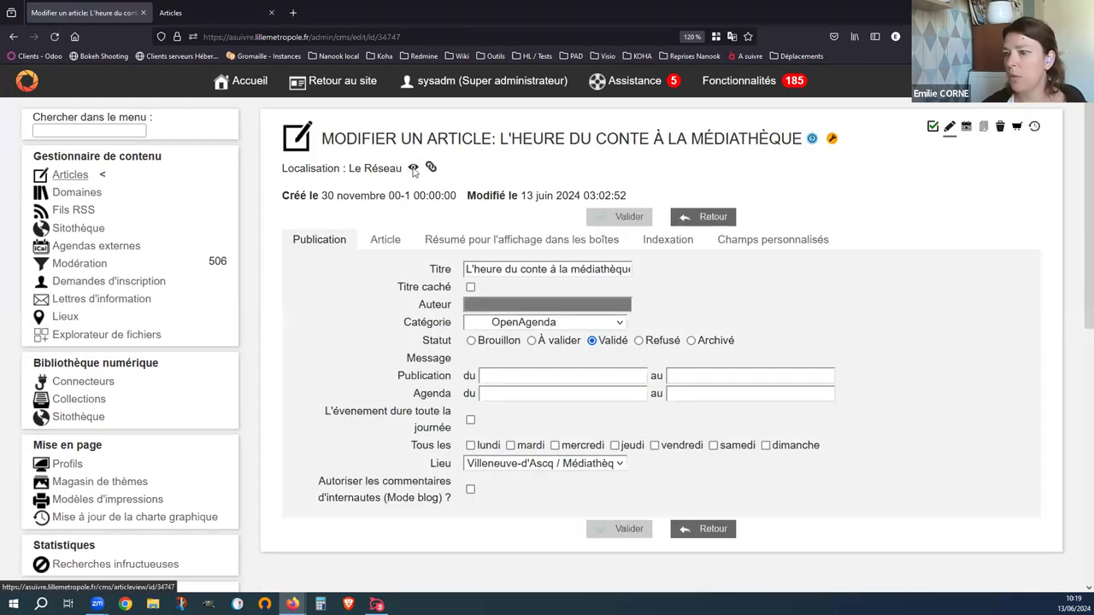
pyautogui.rightClick(412, 171)
pyautogui.click(479, 181)
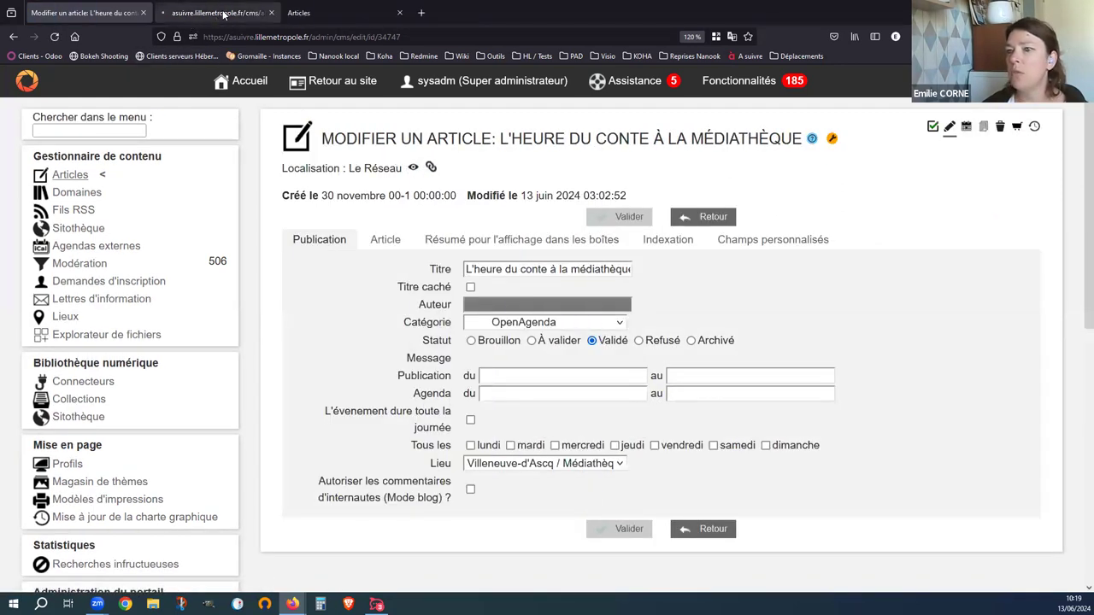
# - On the public article page, refuse all cookies and highlight the event's Dates et Horaires
pyautogui.click(220, 12)
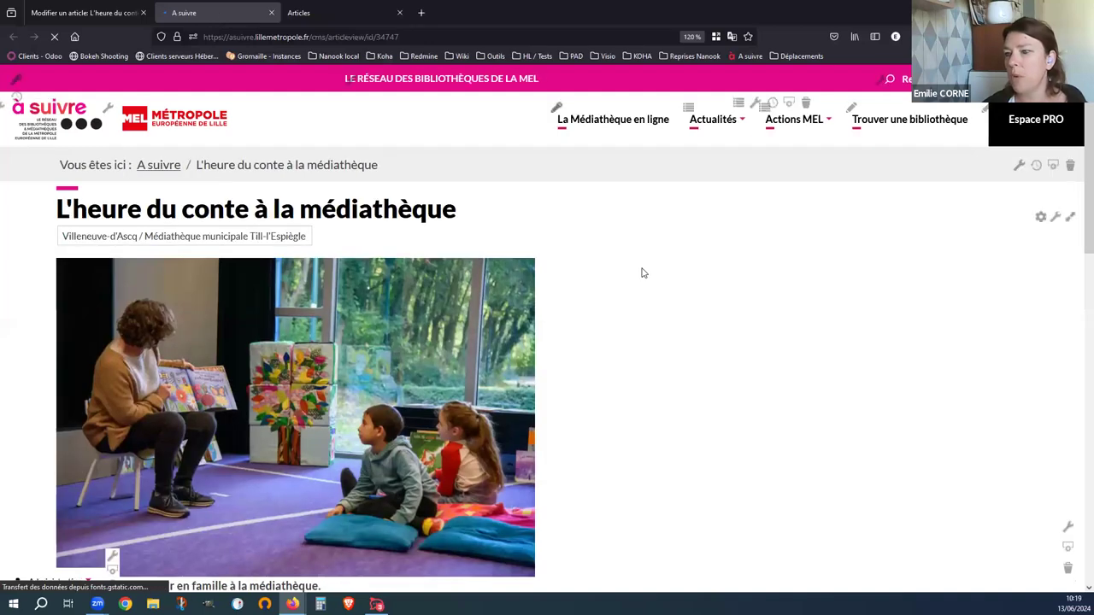
pyautogui.scroll(-5, 644, 272)
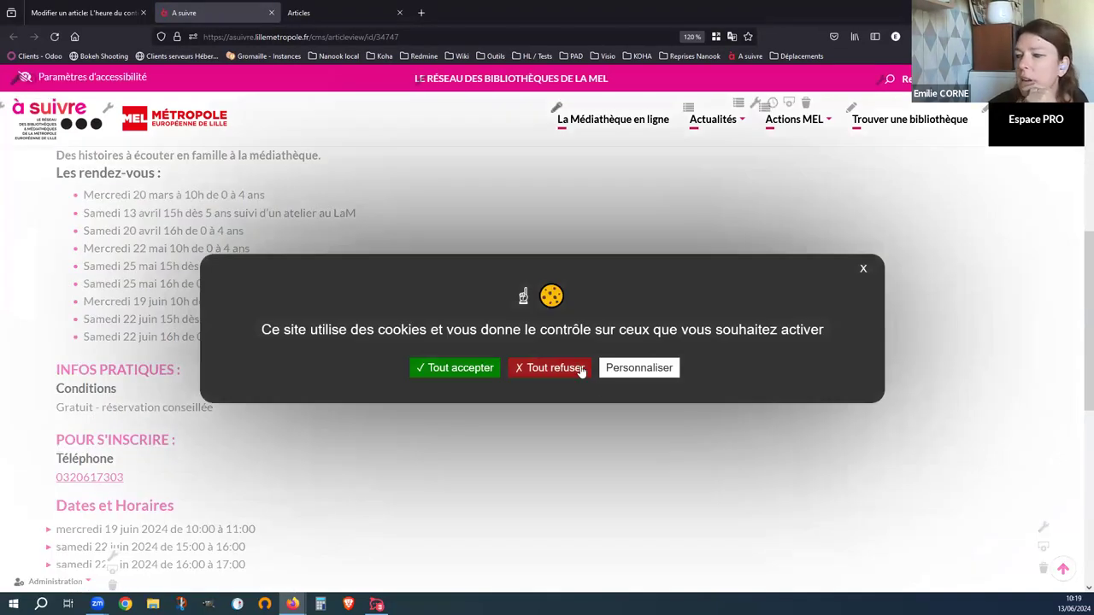
pyautogui.click(519, 370)
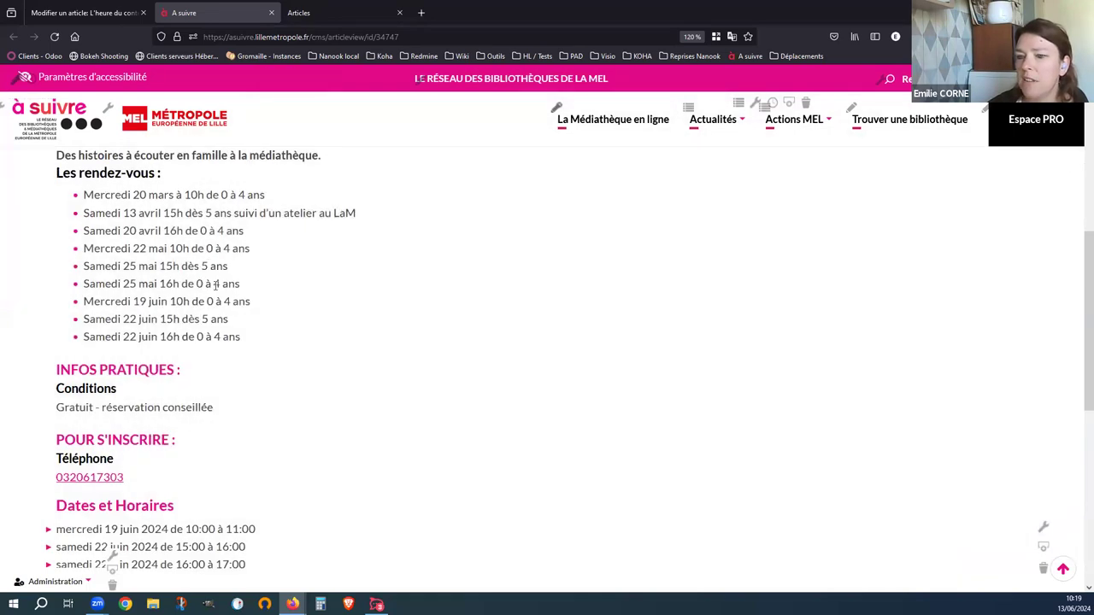
pyautogui.scroll(-3, 216, 285)
pyautogui.moveTo(57, 218); pyautogui.dragTo(253, 276)
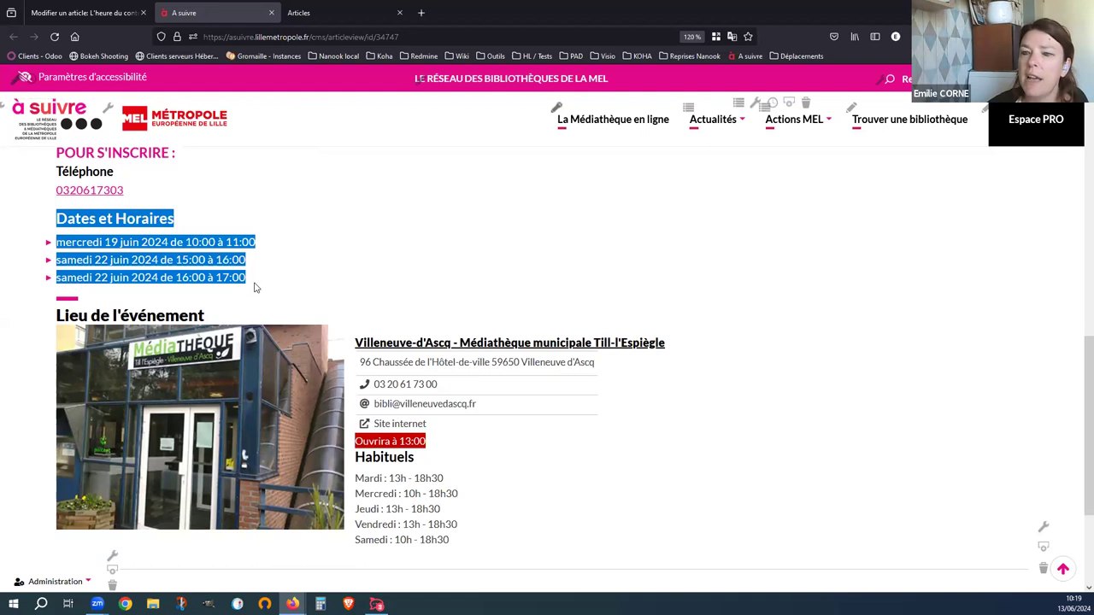
pyautogui.click(255, 288)
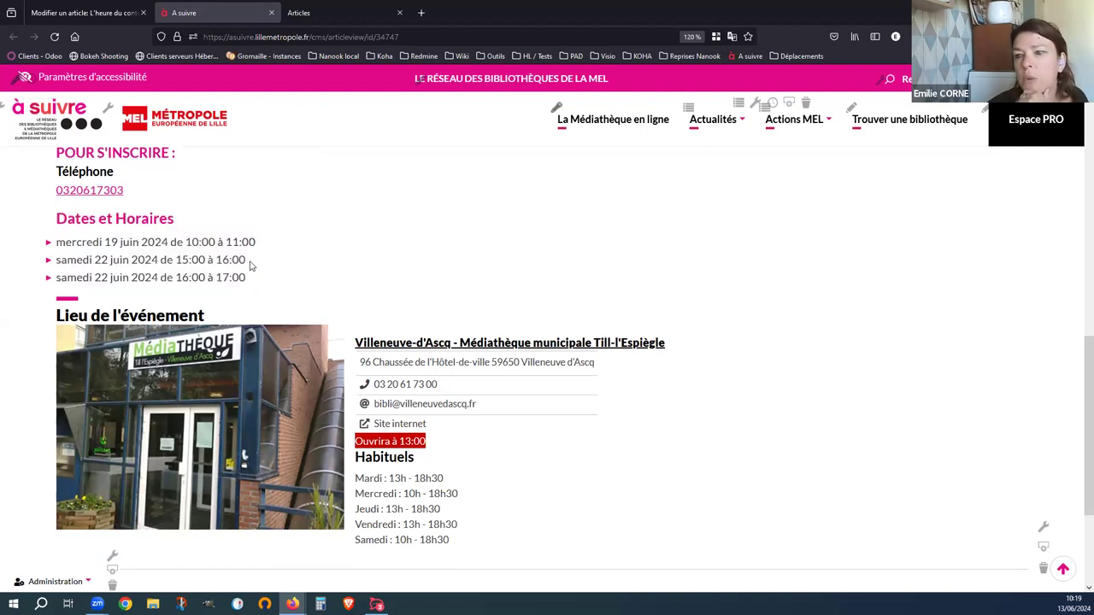
# - Compare the public session dates with the admin's Horaires de l'événement list
pyautogui.click(103, 12)
pyautogui.click(967, 126)
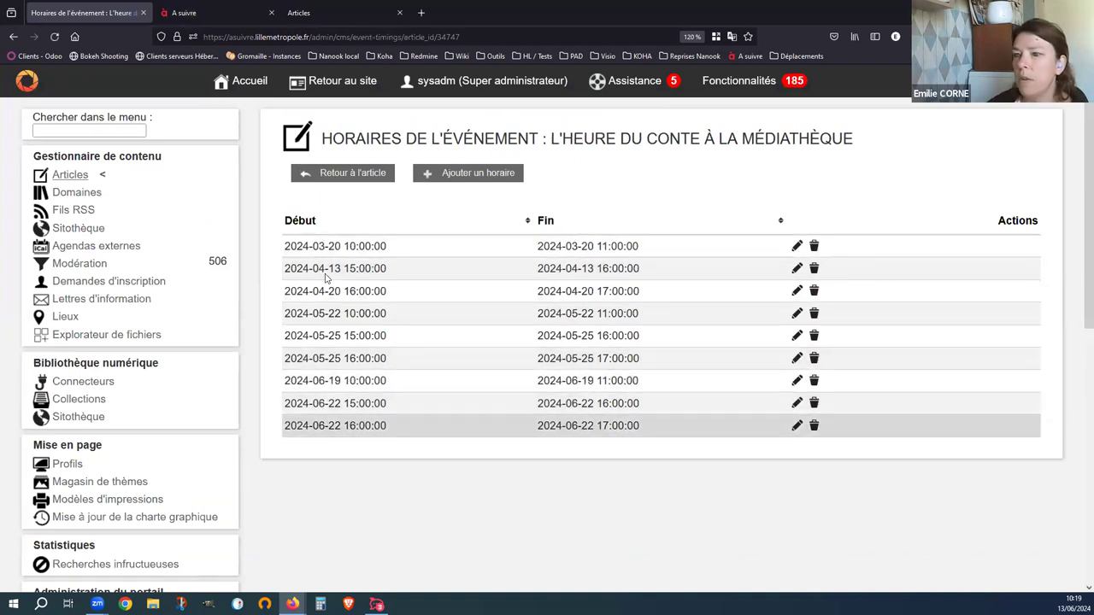
pyautogui.click(214, 13)
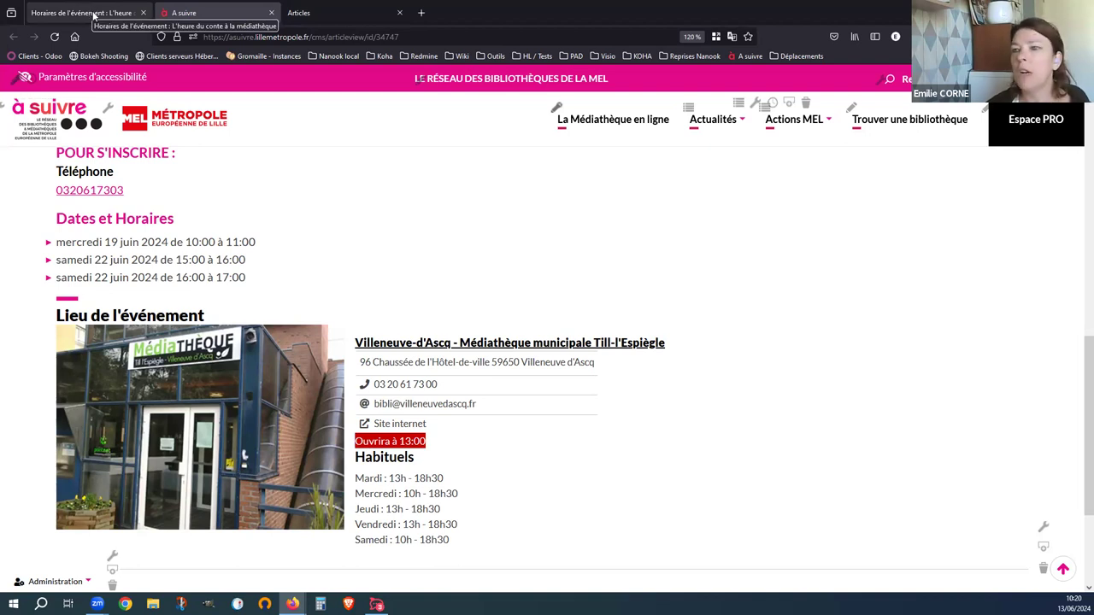
pyautogui.click(91, 12)
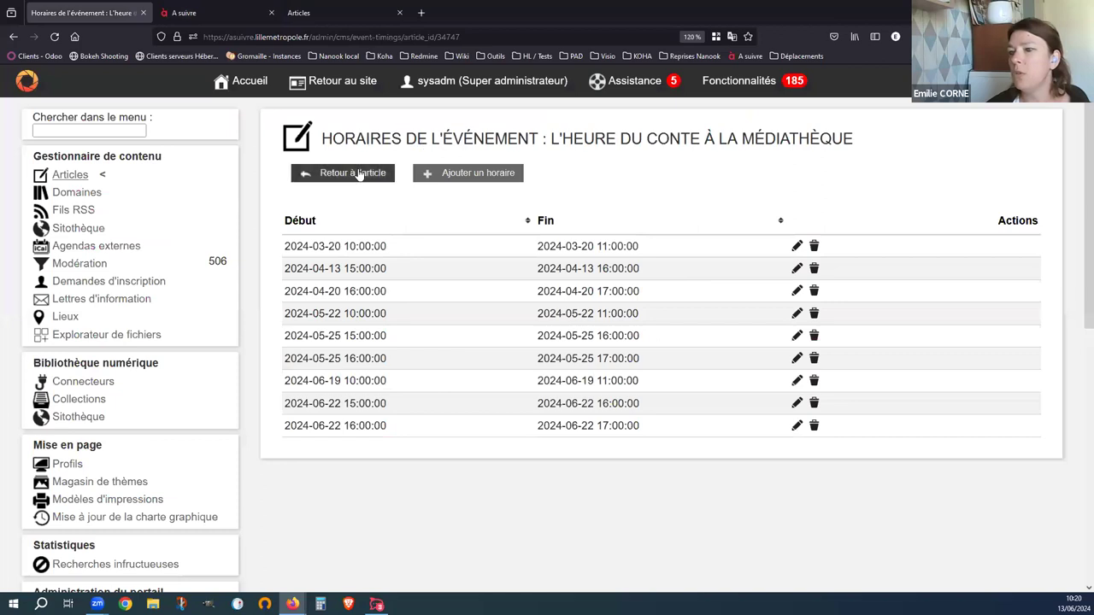
# - Return to the article and review its Indexation and Publication tabs, ending on Indexation
pyautogui.click(359, 174)
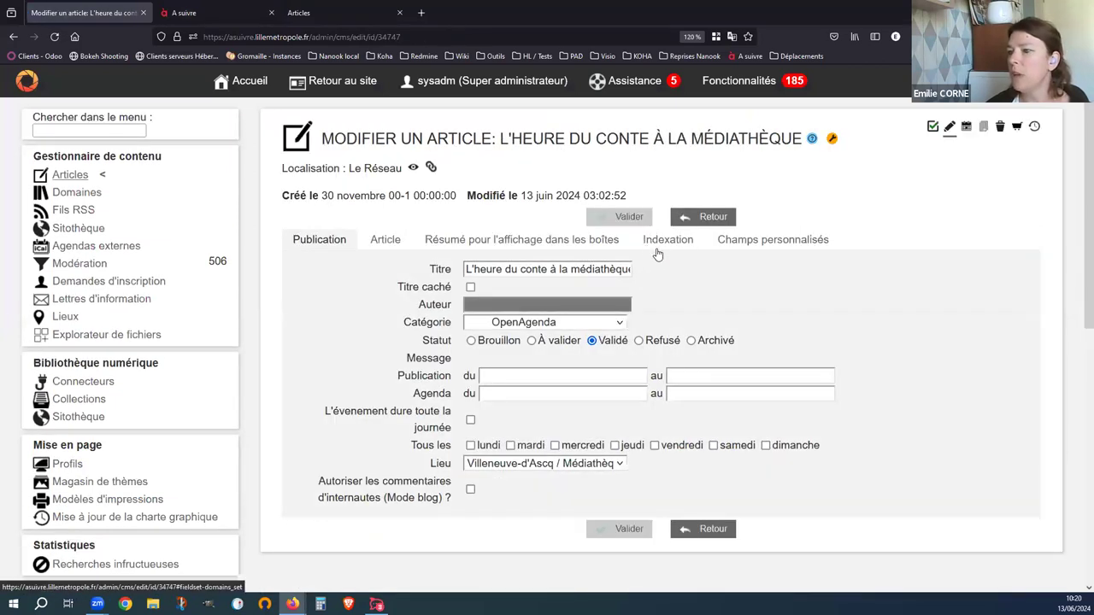
pyautogui.click(668, 242)
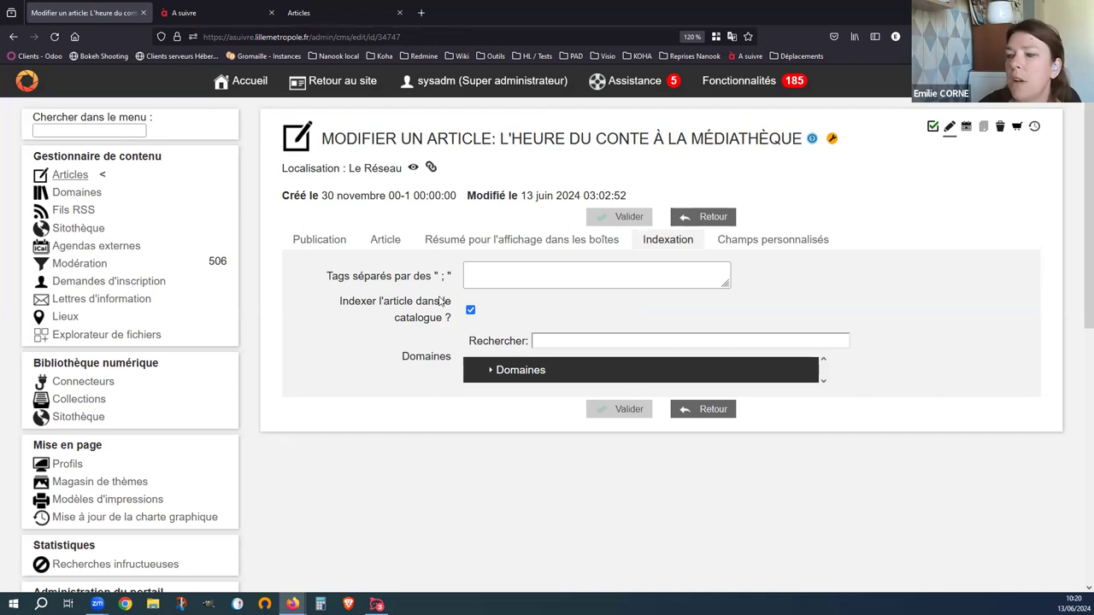
pyautogui.click(323, 240)
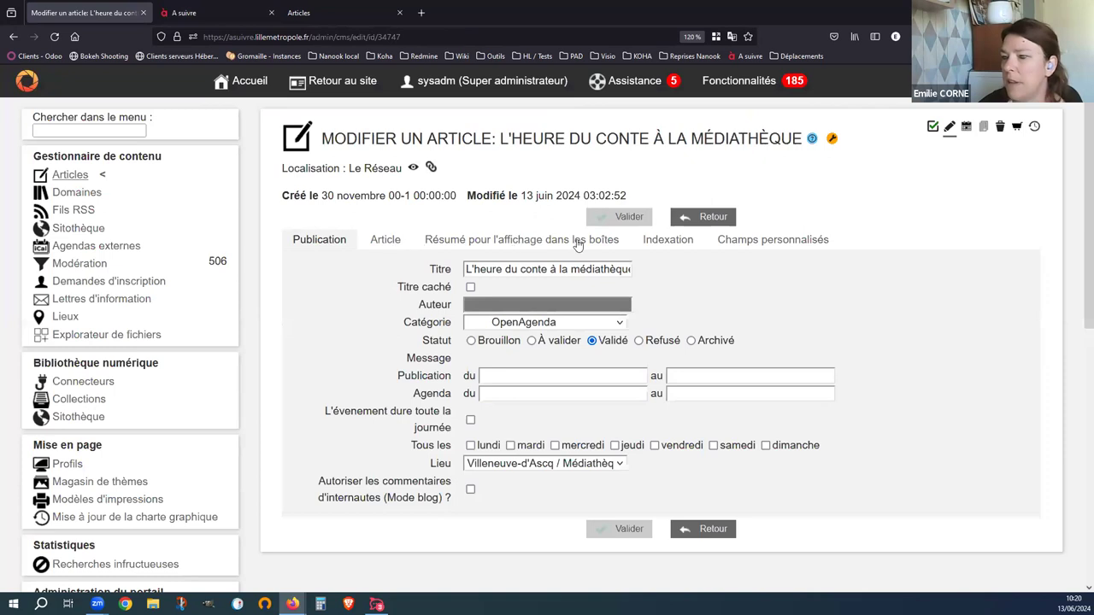
pyautogui.click(650, 242)
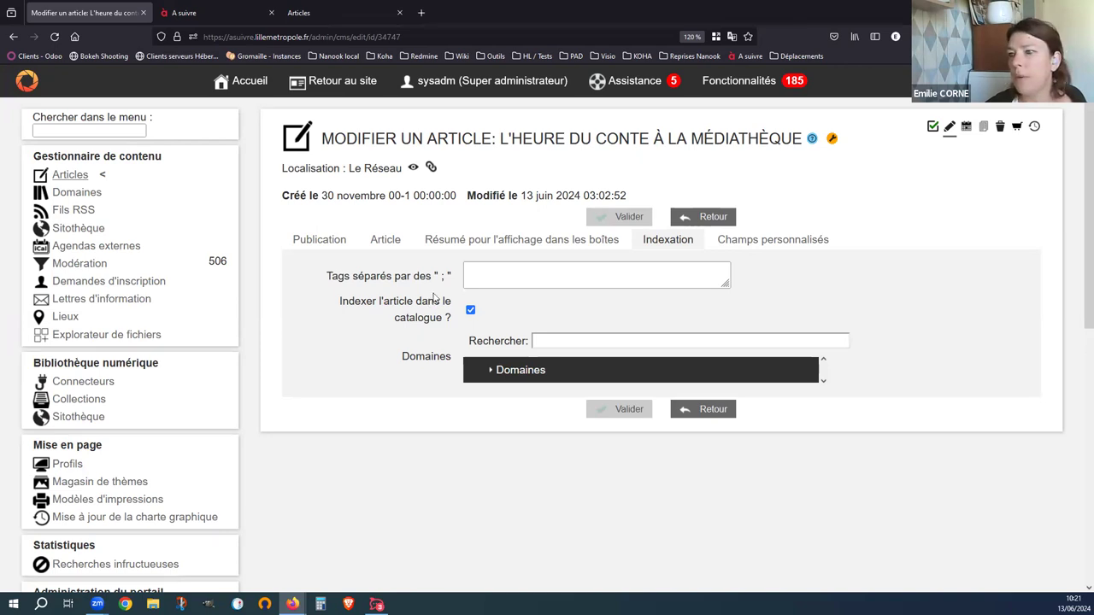
# - Open the Accueil category and add Atelier slam, Atelier Slam du mercredi and Atelier teinture végétale to the selection
pyautogui.click(338, 9)
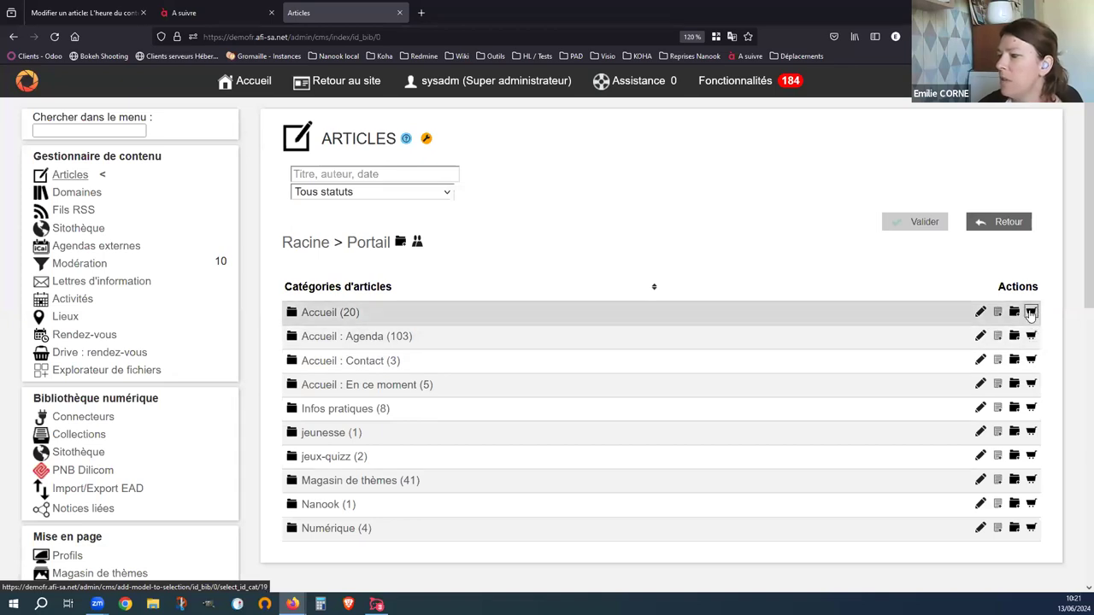
pyautogui.click(340, 313)
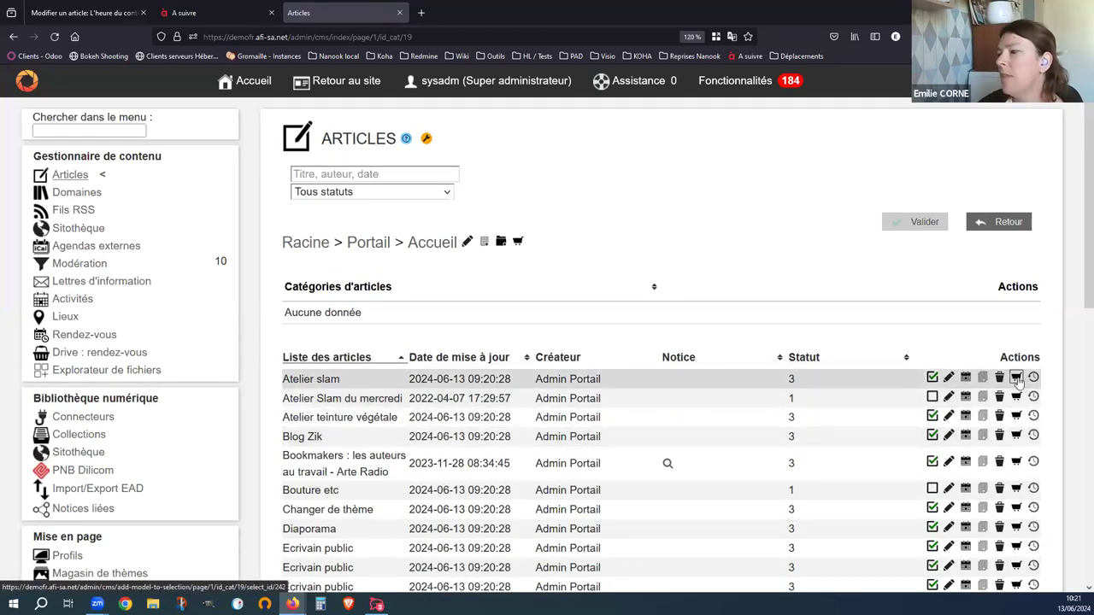
pyautogui.click(1017, 378)
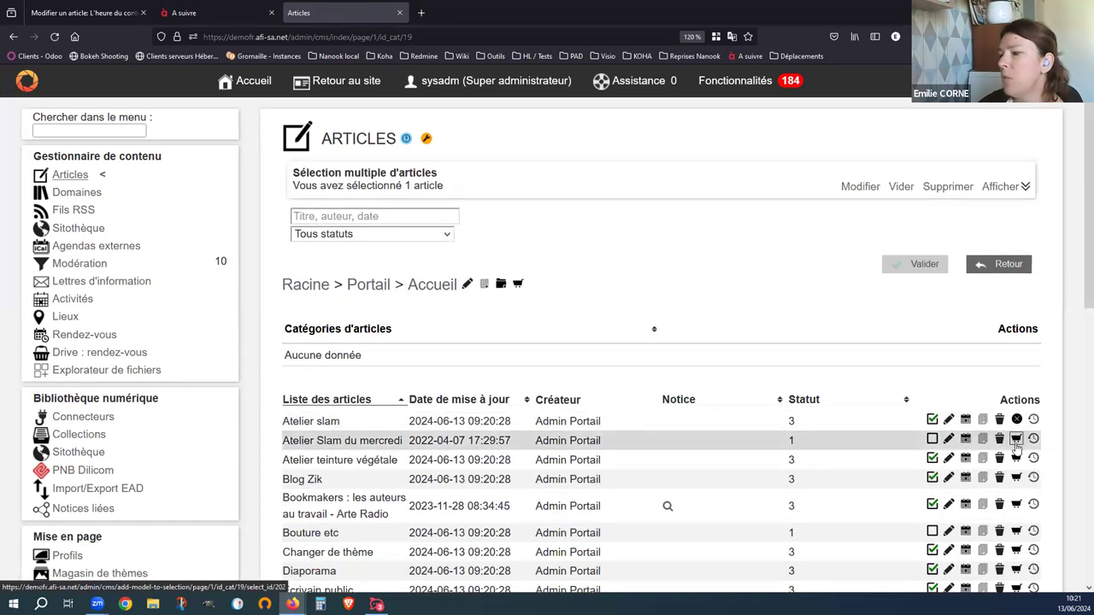
pyautogui.click(1017, 438)
pyautogui.click(1017, 458)
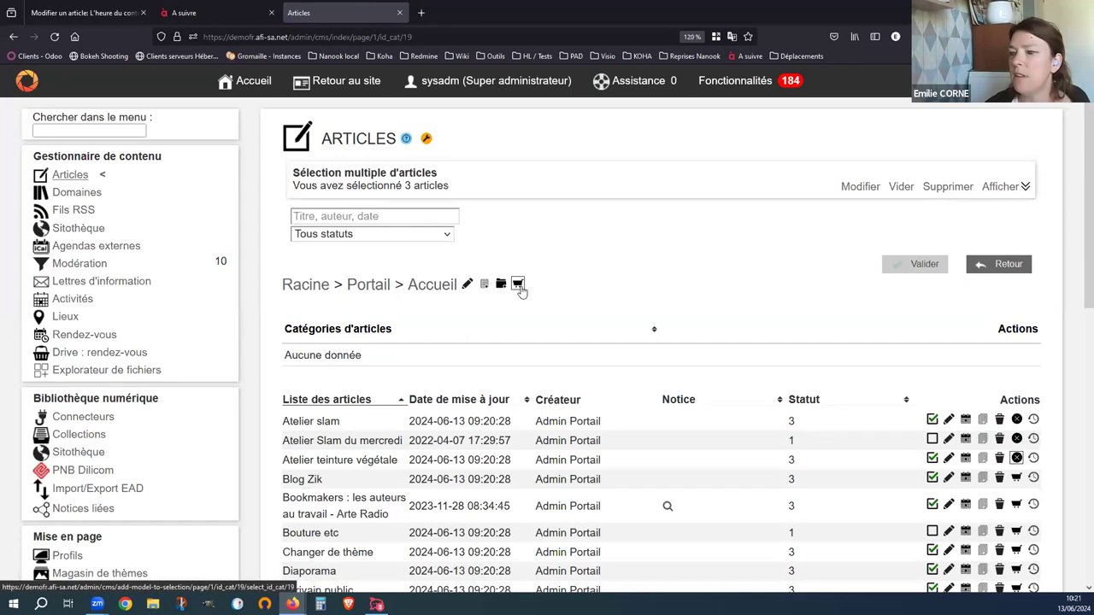
# - Add all 20 Accueil articles to the selection and list their titles
pyautogui.click(518, 284)
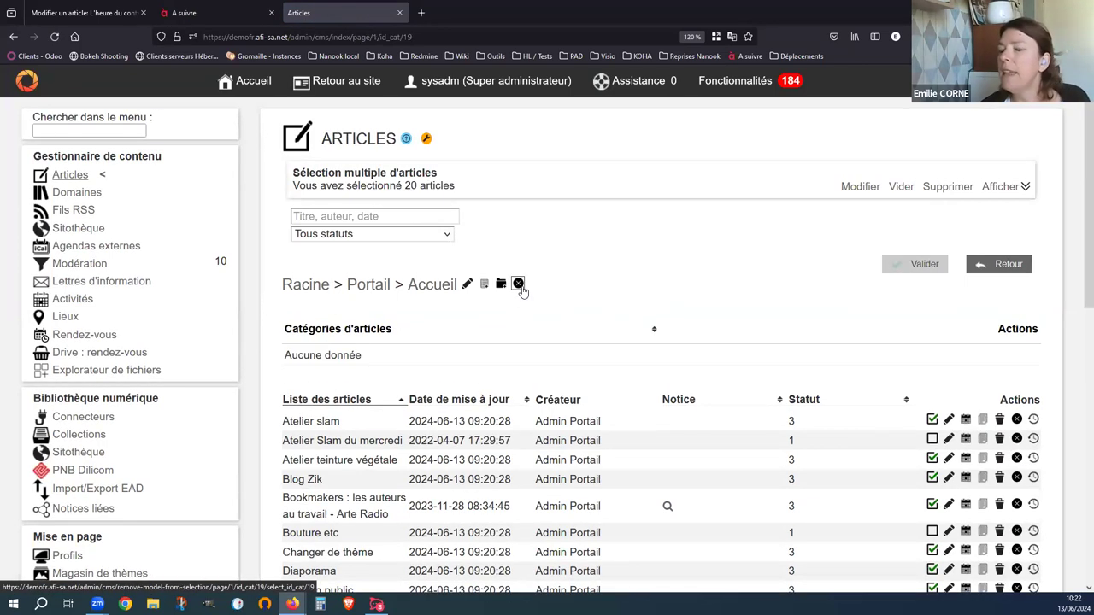
pyautogui.moveTo(293, 173); pyautogui.dragTo(476, 191)
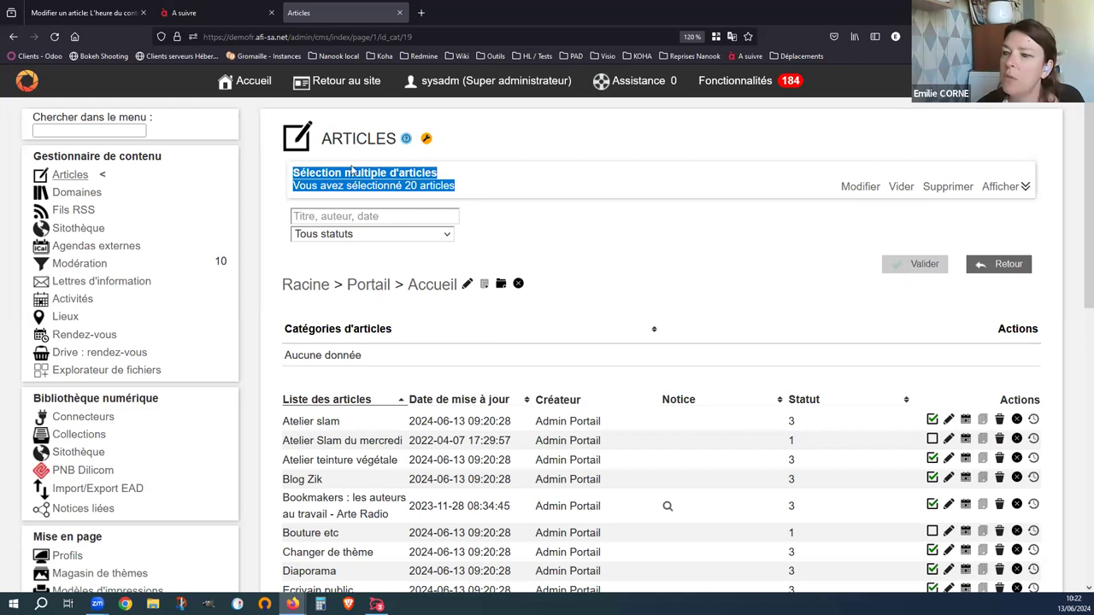
pyautogui.click(459, 189)
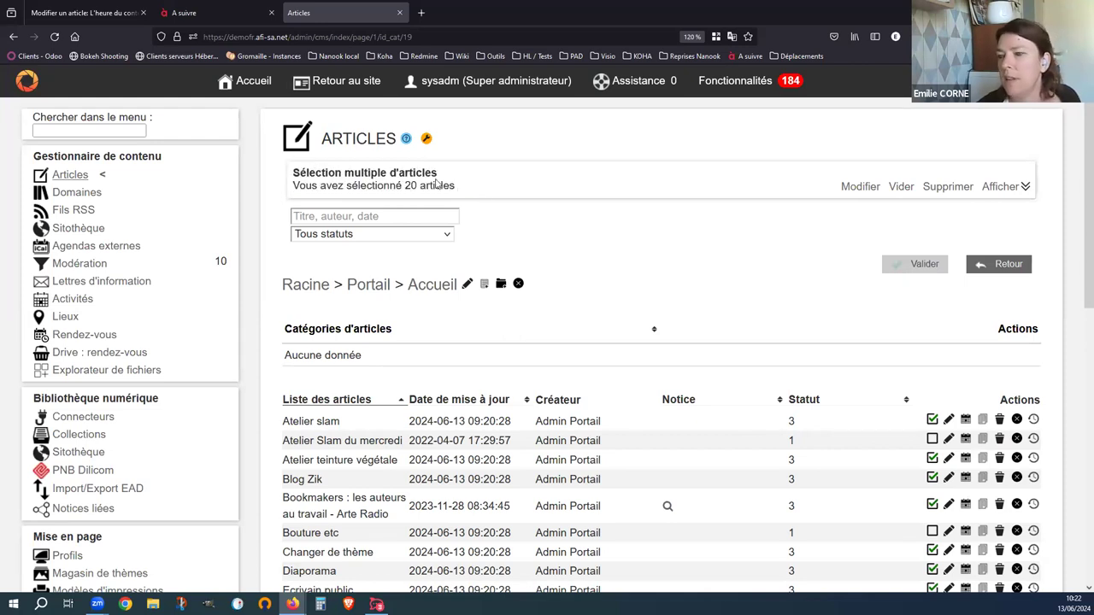
pyautogui.click(1002, 187)
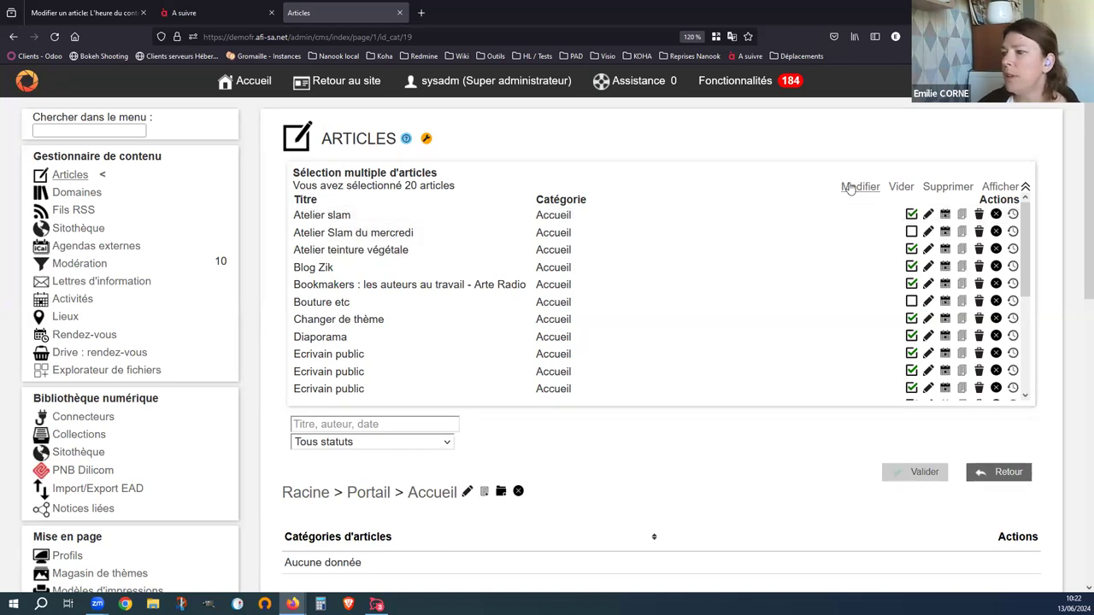
pyautogui.click(851, 187)
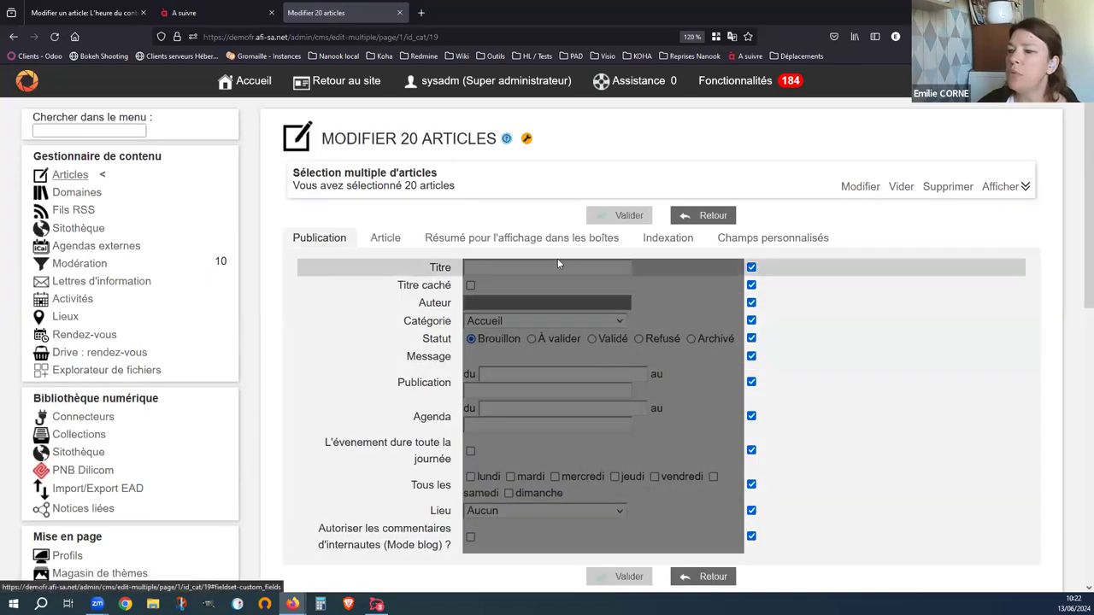
pyautogui.click(386, 238)
pyautogui.click(661, 238)
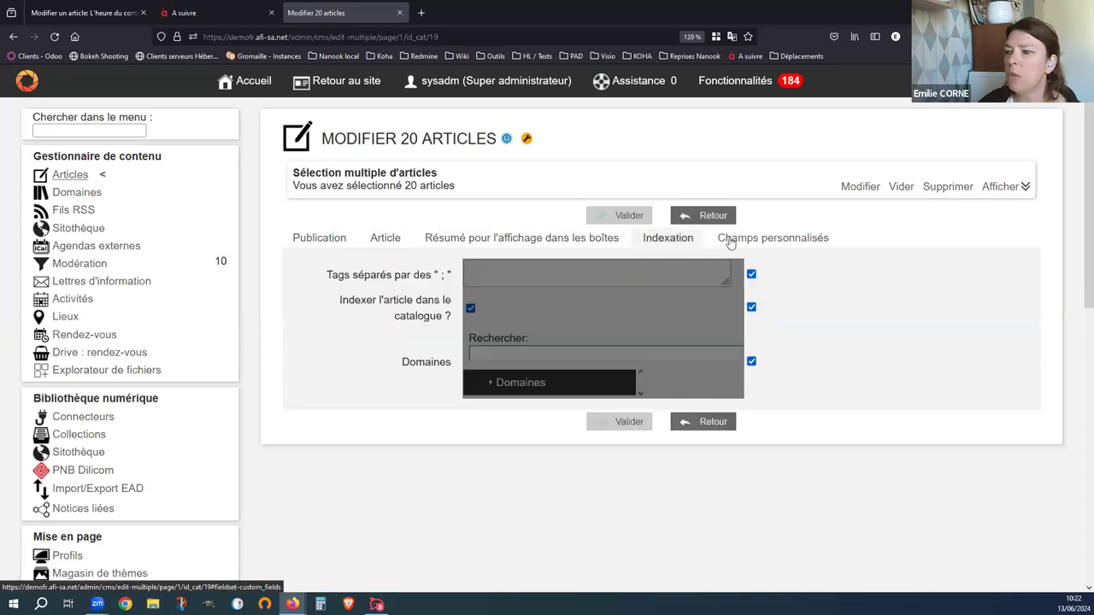
pyautogui.click(734, 239)
pyautogui.click(313, 244)
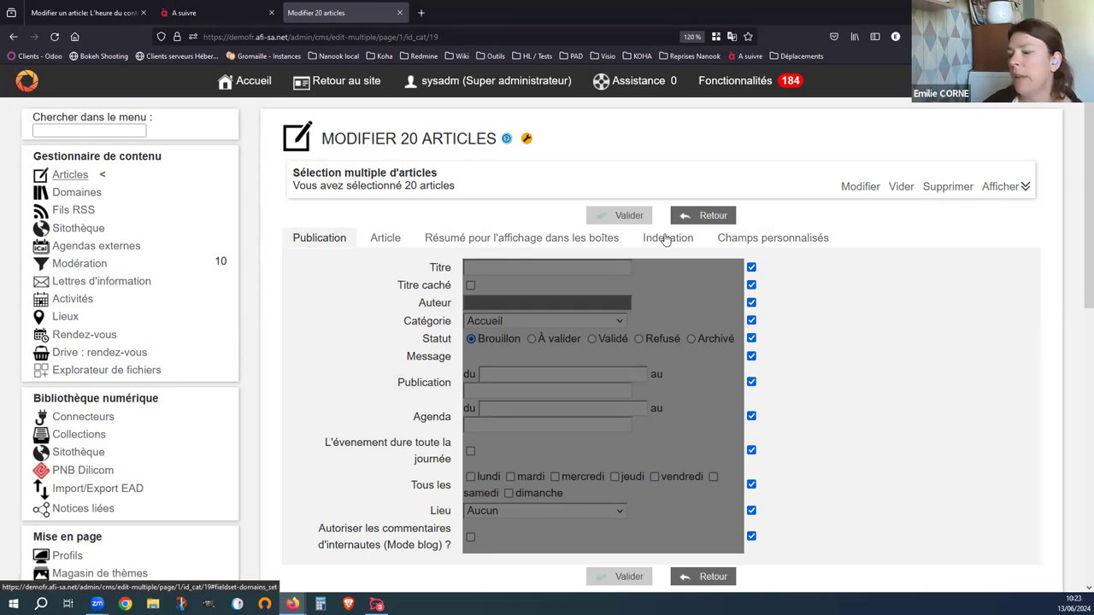
pyautogui.click(752, 321)
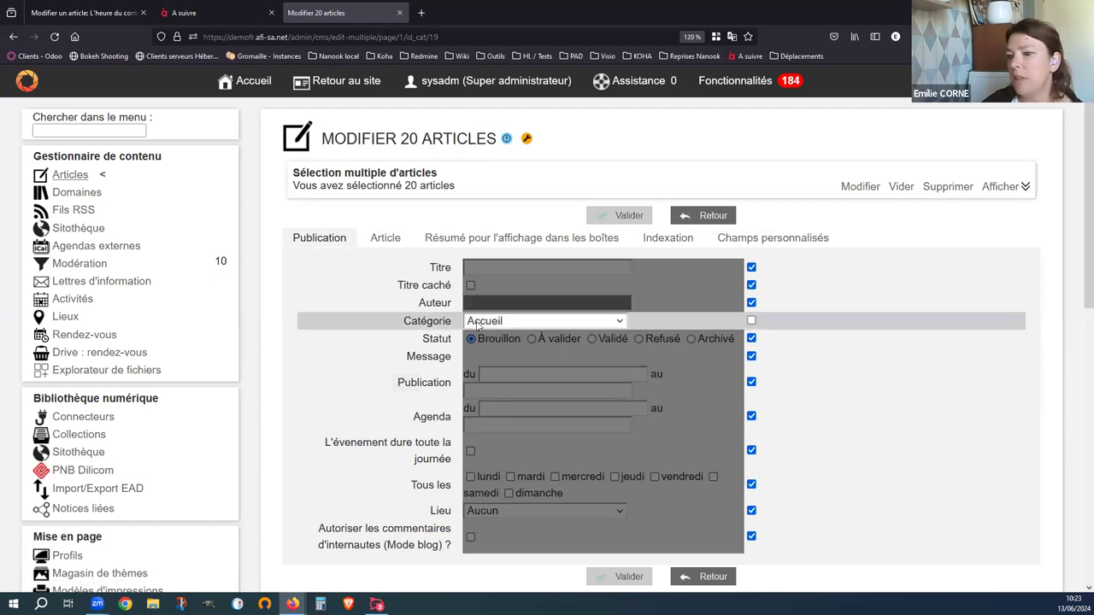
pyautogui.click(477, 323)
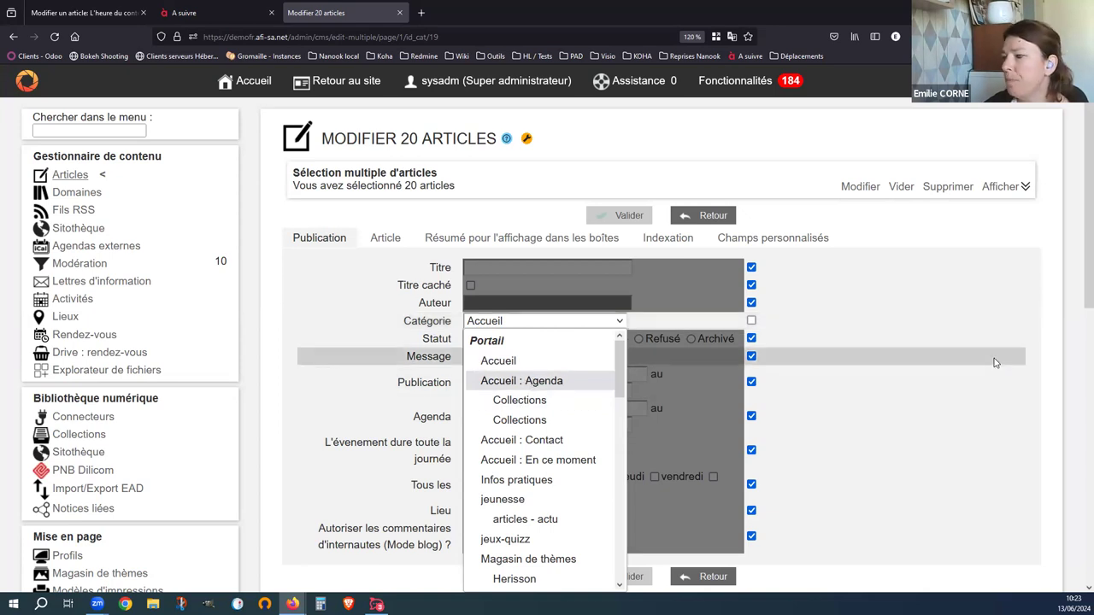
pyautogui.click(1039, 355)
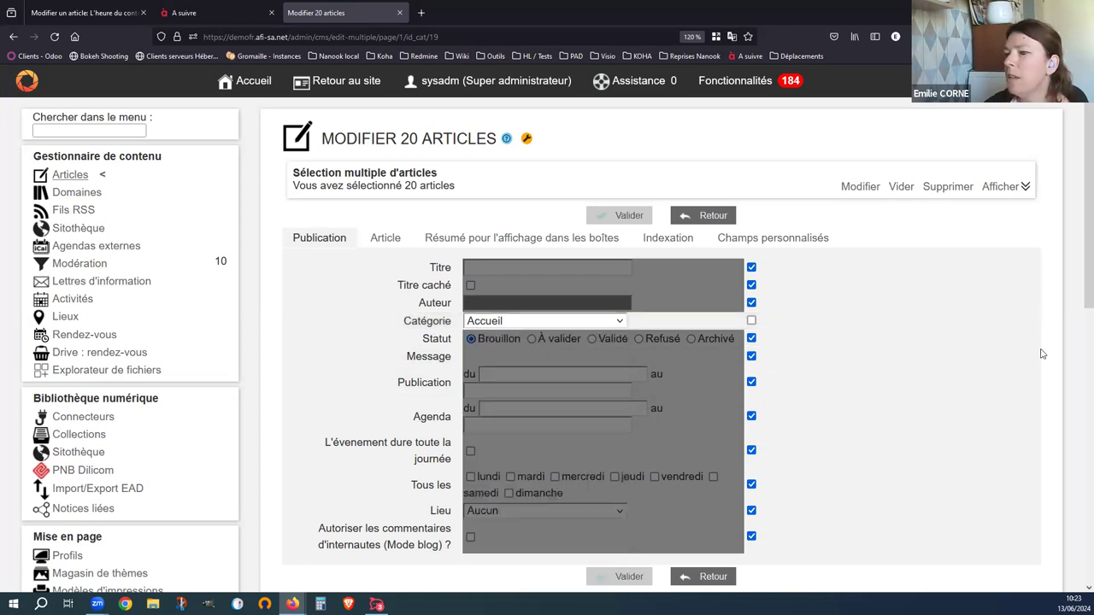
pyautogui.click(664, 238)
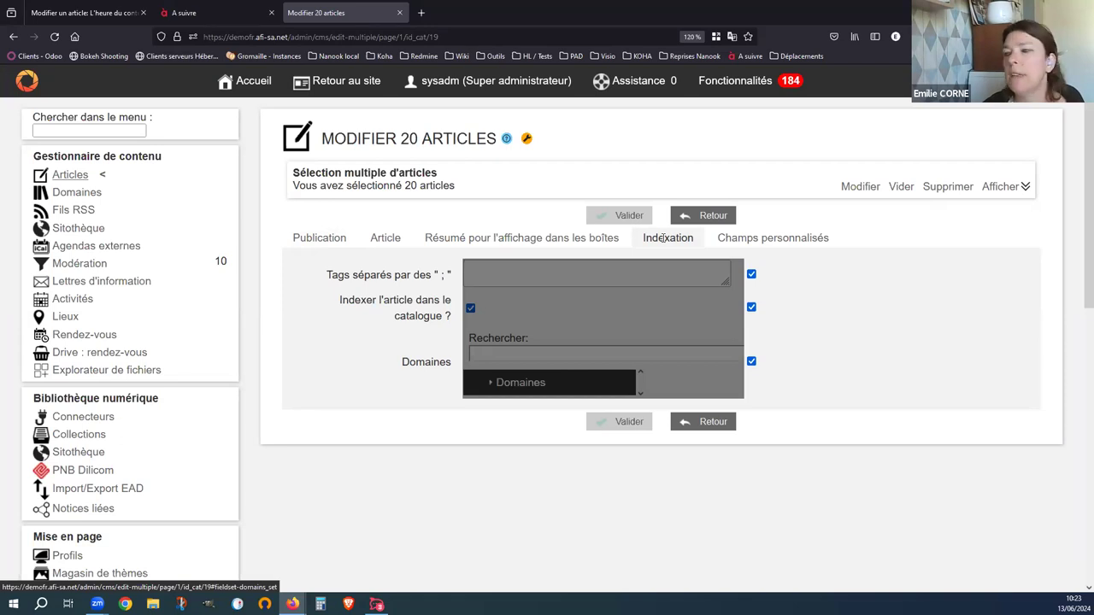
pyautogui.click(751, 307)
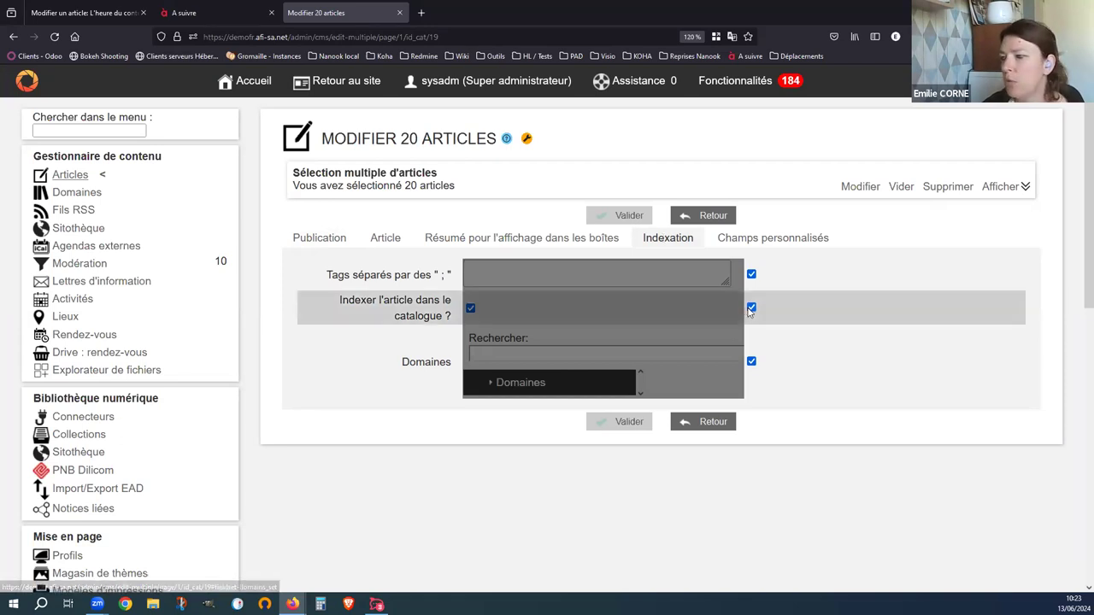
pyautogui.click(470, 309)
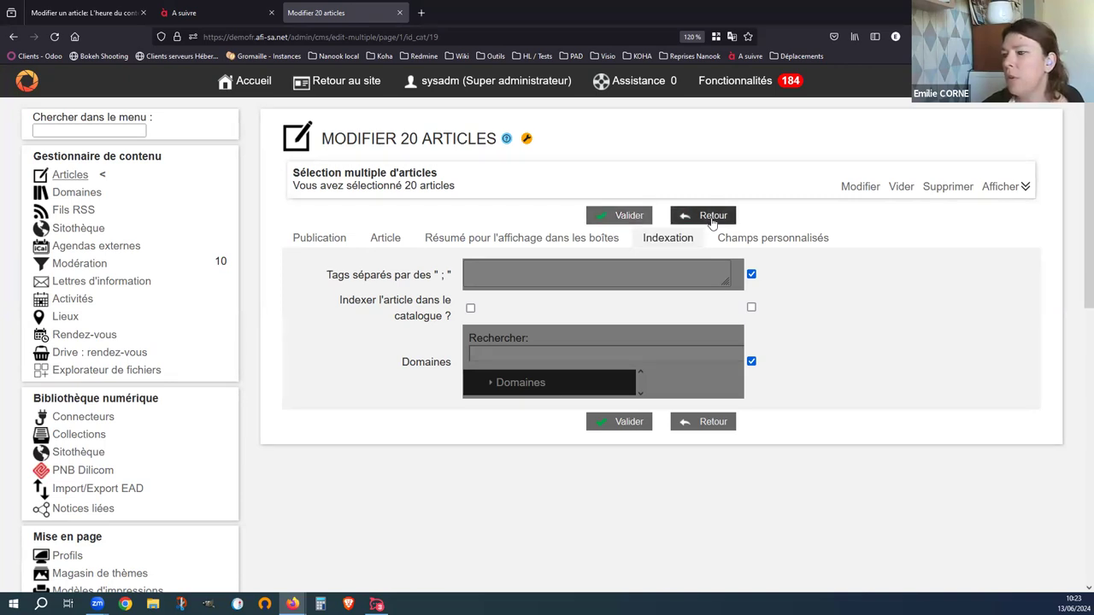
pyautogui.click(710, 423)
pyautogui.click(597, 348)
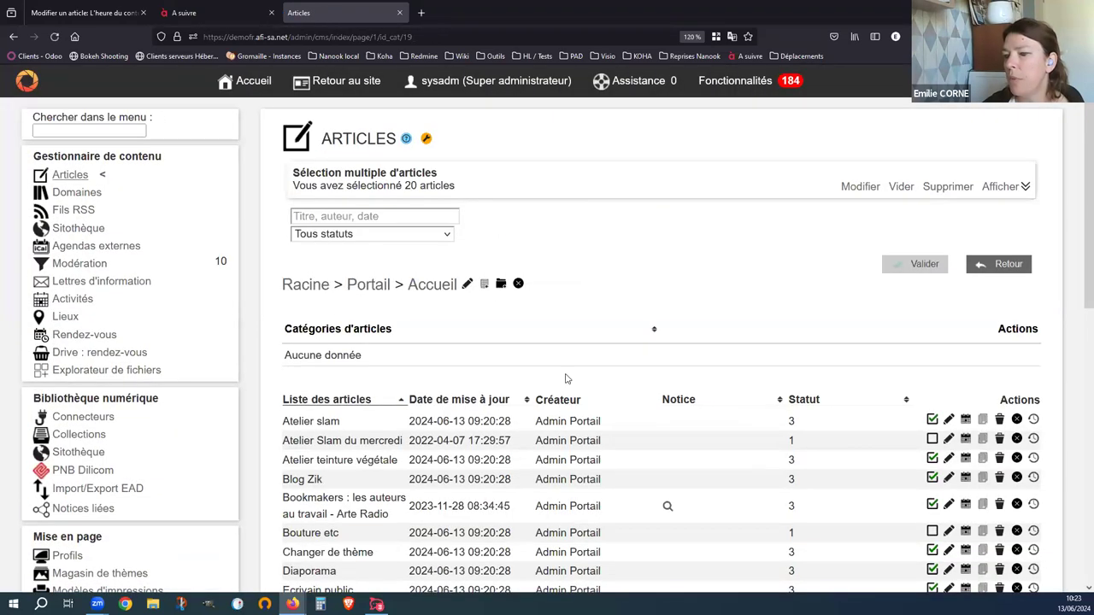
# - Load the edit page of the article 'Une bouturothèque à la médiathèque' from its pasted /id/77 URL
pyautogui.scroll(-2, 570, 398)
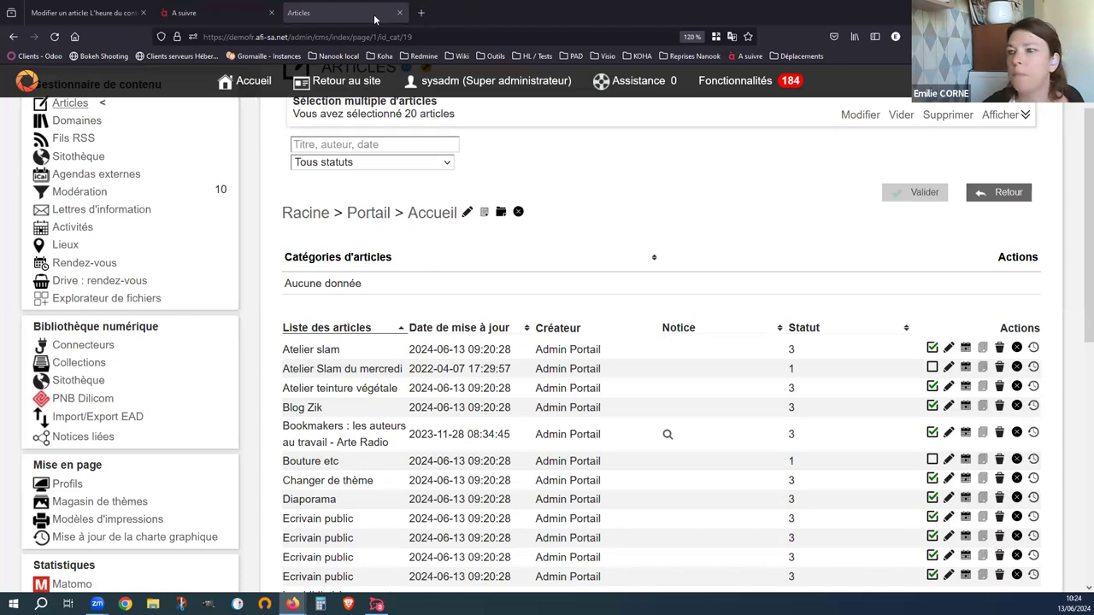
pyautogui.click(379, 34)
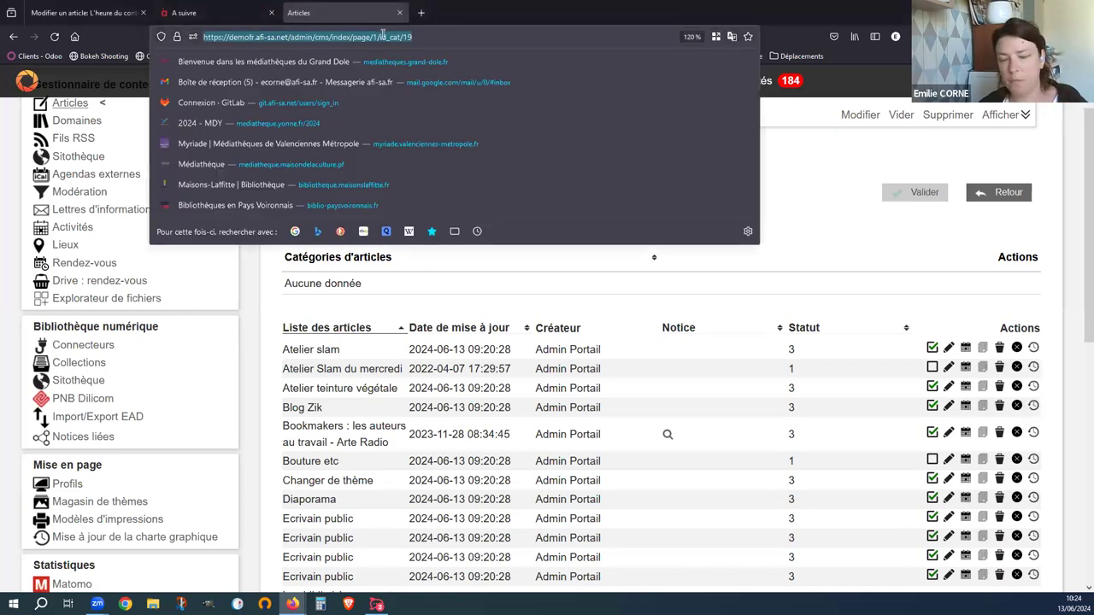
pyautogui.write('https://demofr.afi-sa.net/admin/cms/edit/page/1/title_search//status_search/0/id/77/select_id/47')
pyautogui.press('Return')
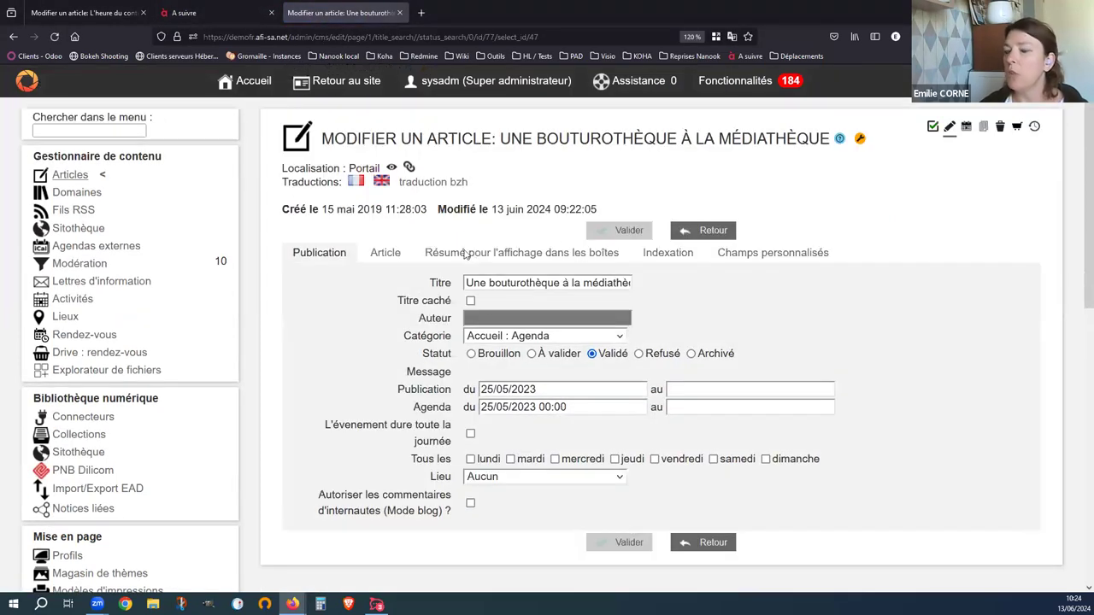
# - Replace the placeholder word Test in the article body with the pasted bouturothèque text
pyautogui.click(377, 255)
pyautogui.click(371, 363)
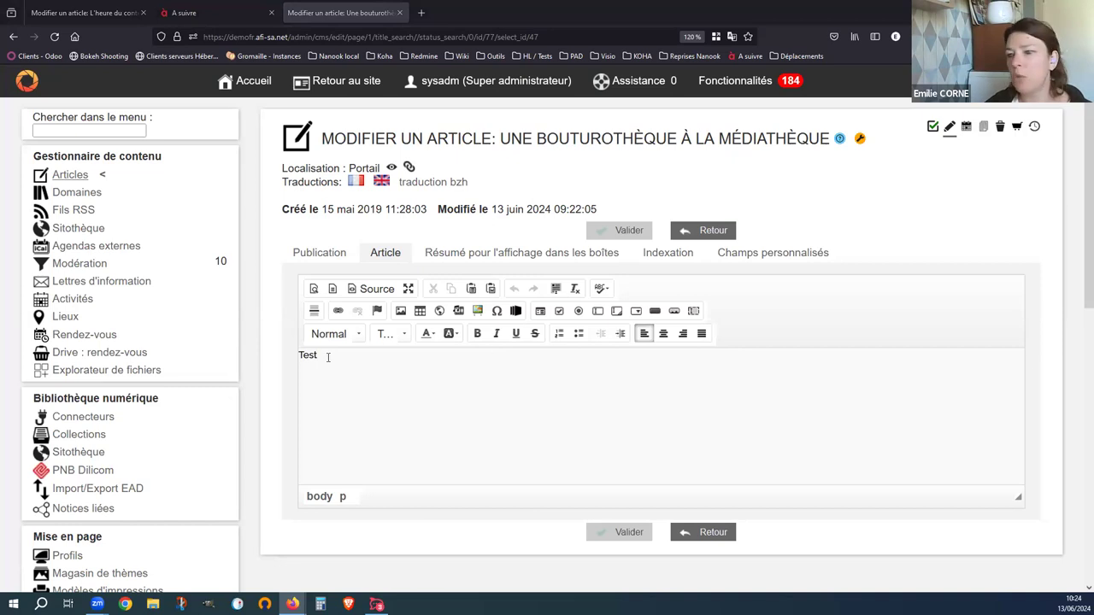
pyautogui.doubleClick(322, 358)
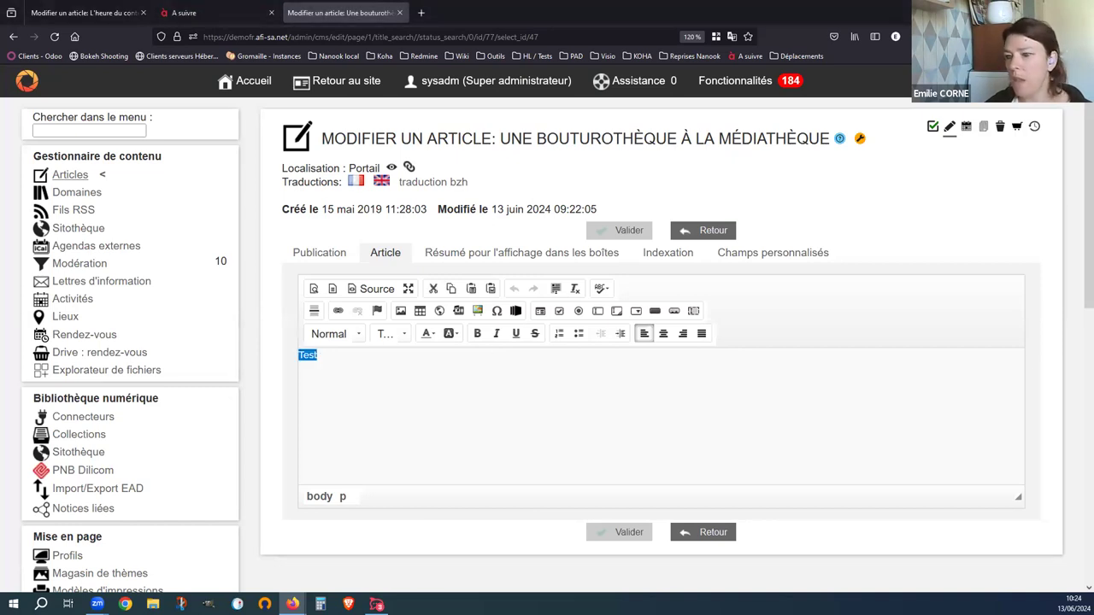
pyautogui.hotkey('ctrl', 'v')
# - Select all of the article text and strip its formatting with Remove Format
pyautogui.scroll(2, 590, 405)
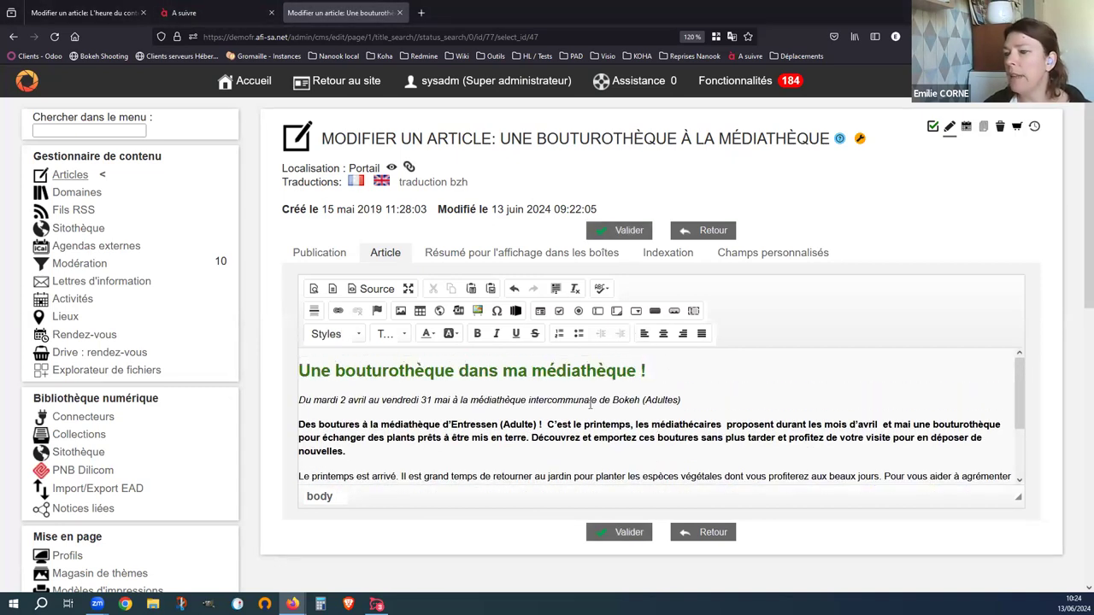
pyautogui.click(380, 370)
pyautogui.scroll(-2, 410, 402)
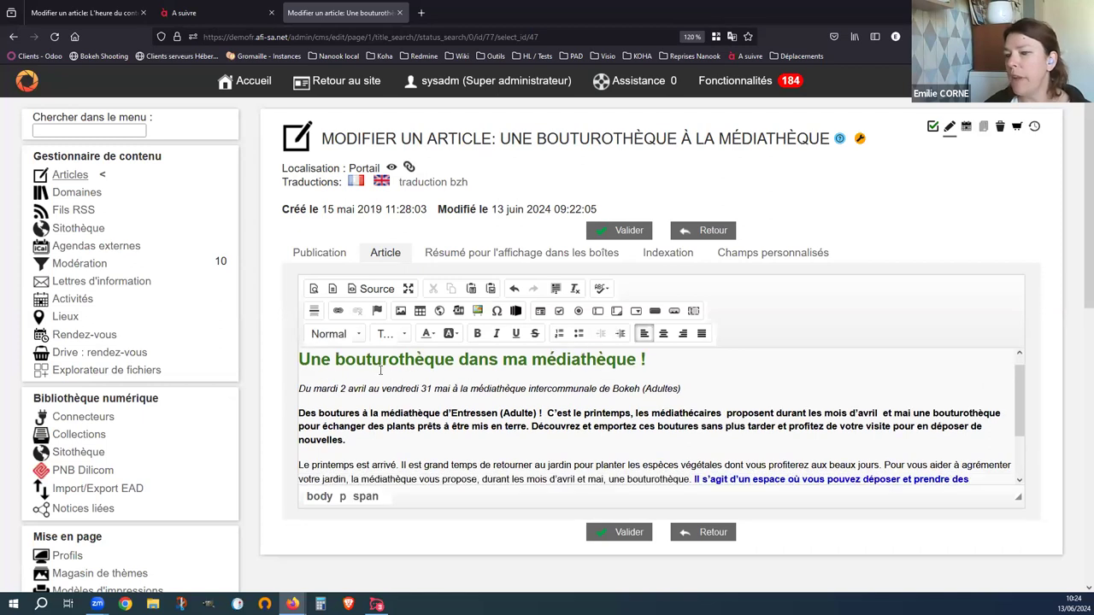
pyautogui.scroll(2, 441, 435)
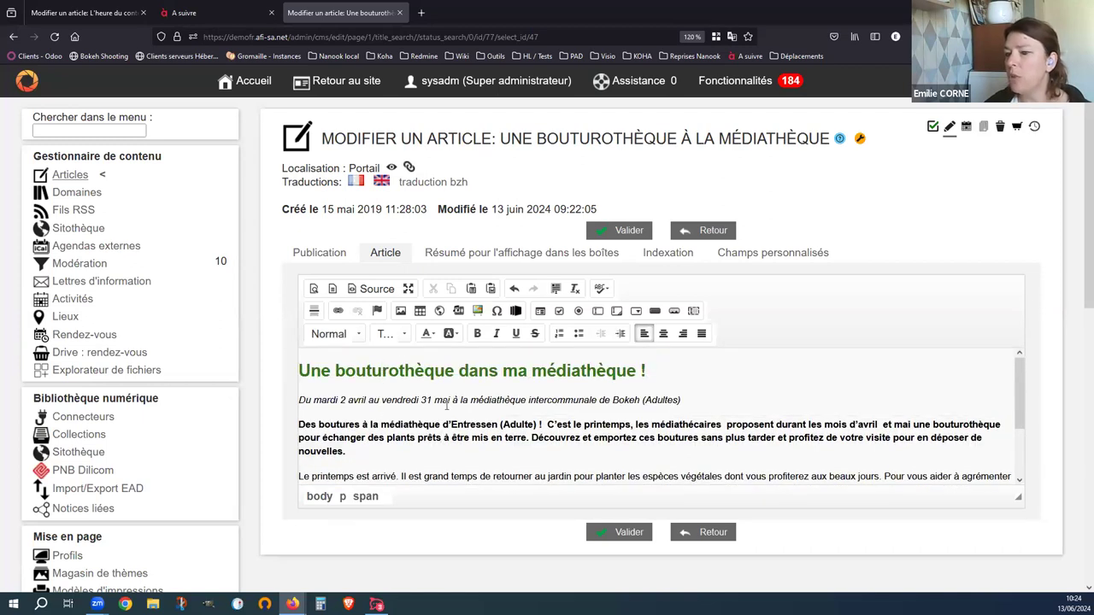
pyautogui.scroll(-2, 467, 388)
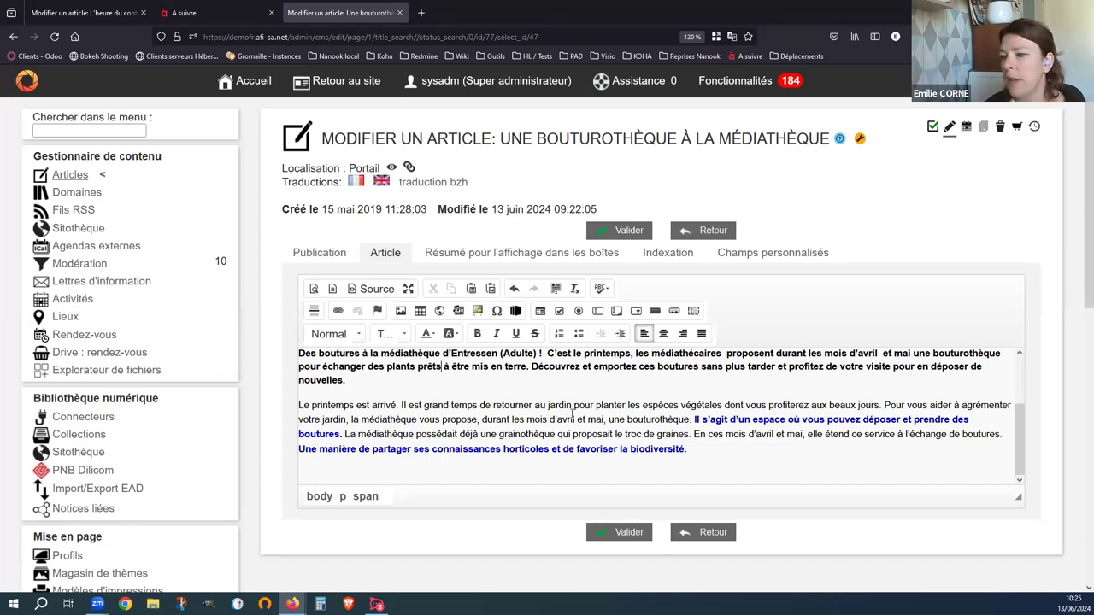
pyautogui.click(712, 445)
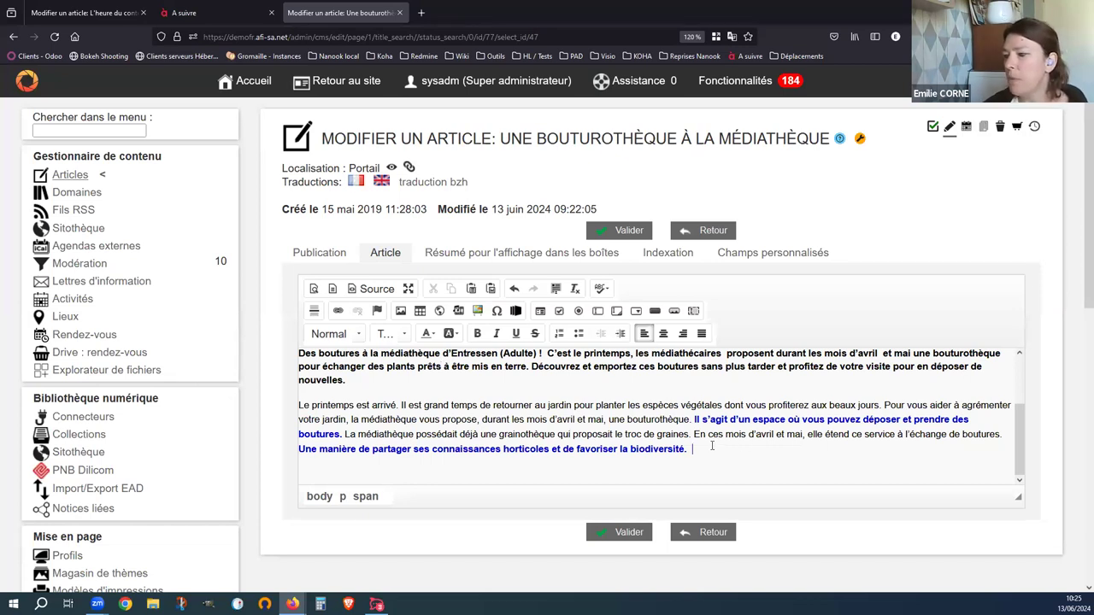
pyautogui.hotkey('ctrl', 'a')
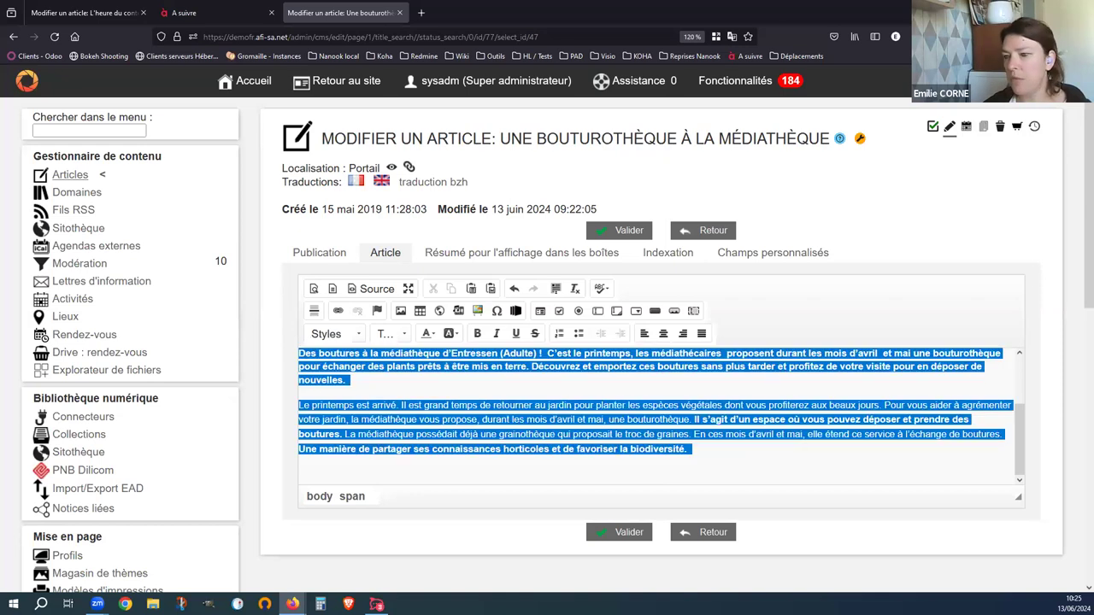
pyautogui.scroll(3, 587, 362)
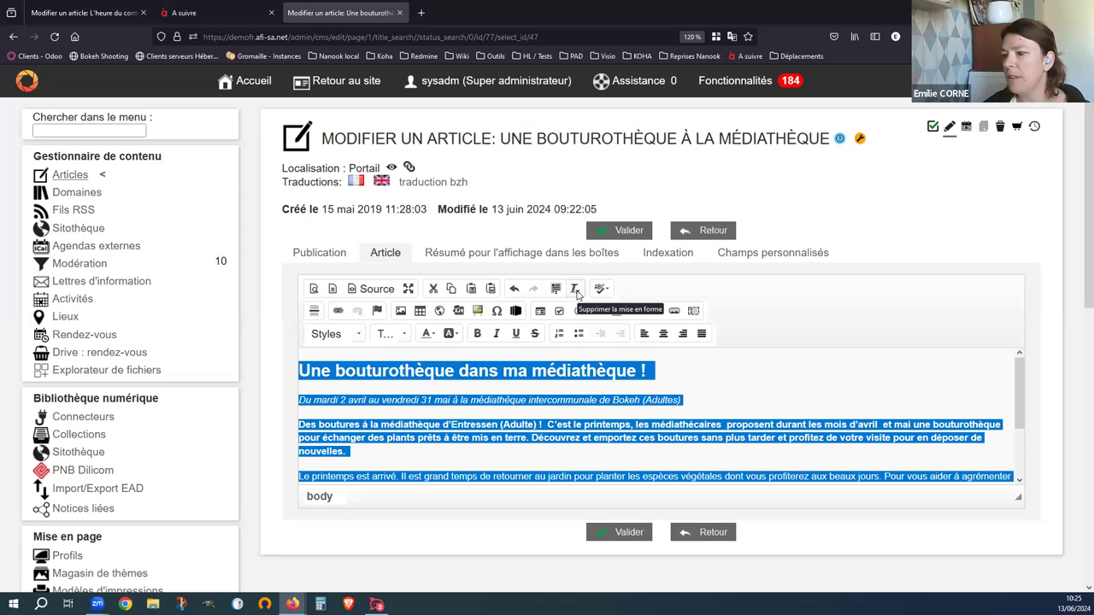
pyautogui.click(577, 293)
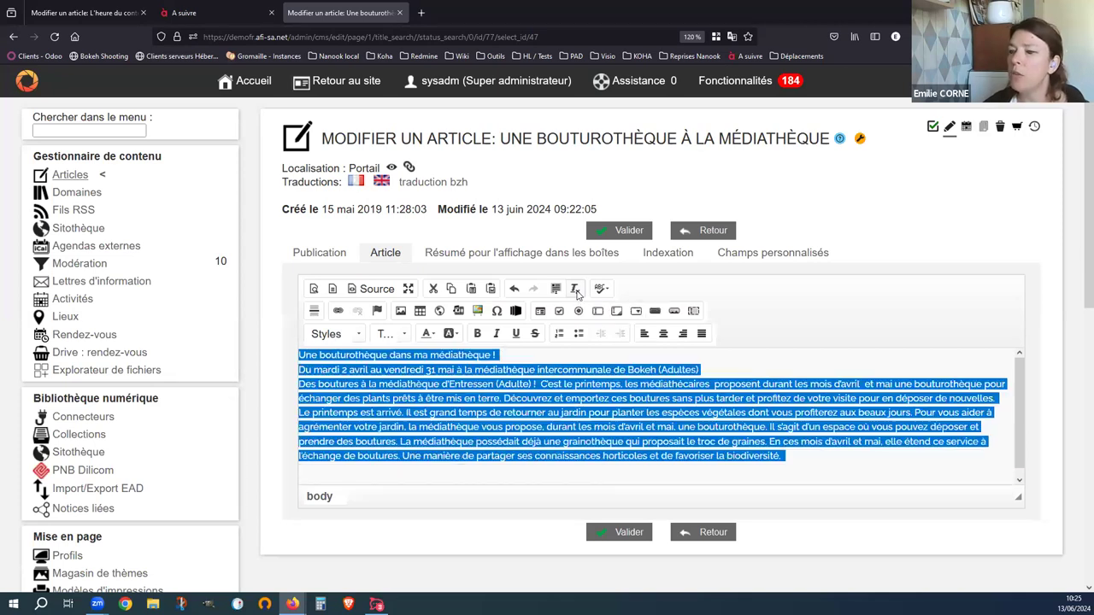
pyautogui.click(563, 406)
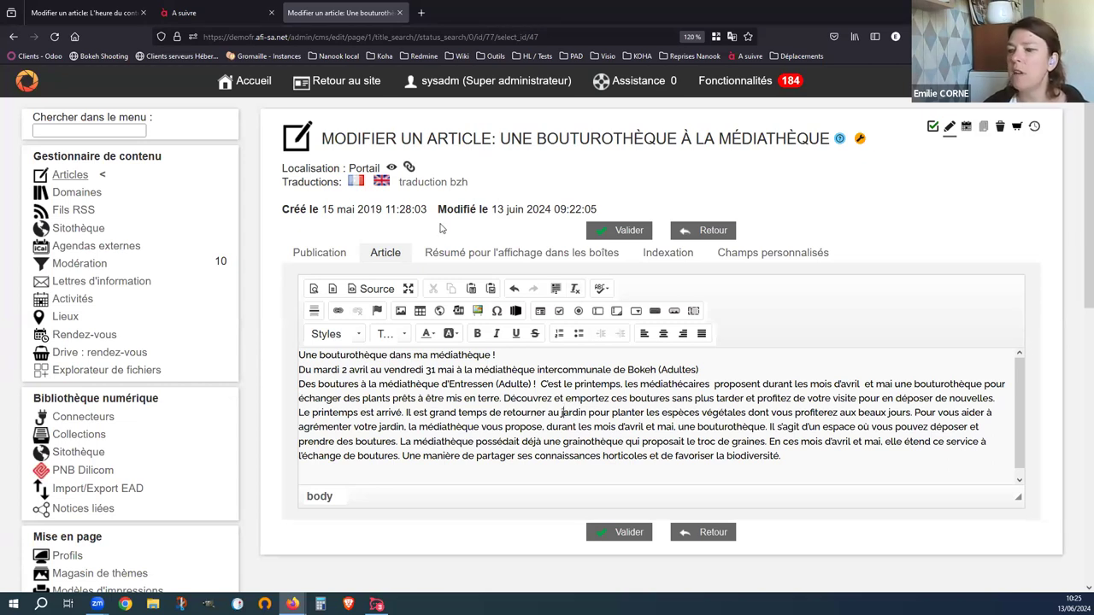
# - Style the article's first line, its title, as Titre 2
pyautogui.moveTo(500, 354); pyautogui.dragTo(287, 358)
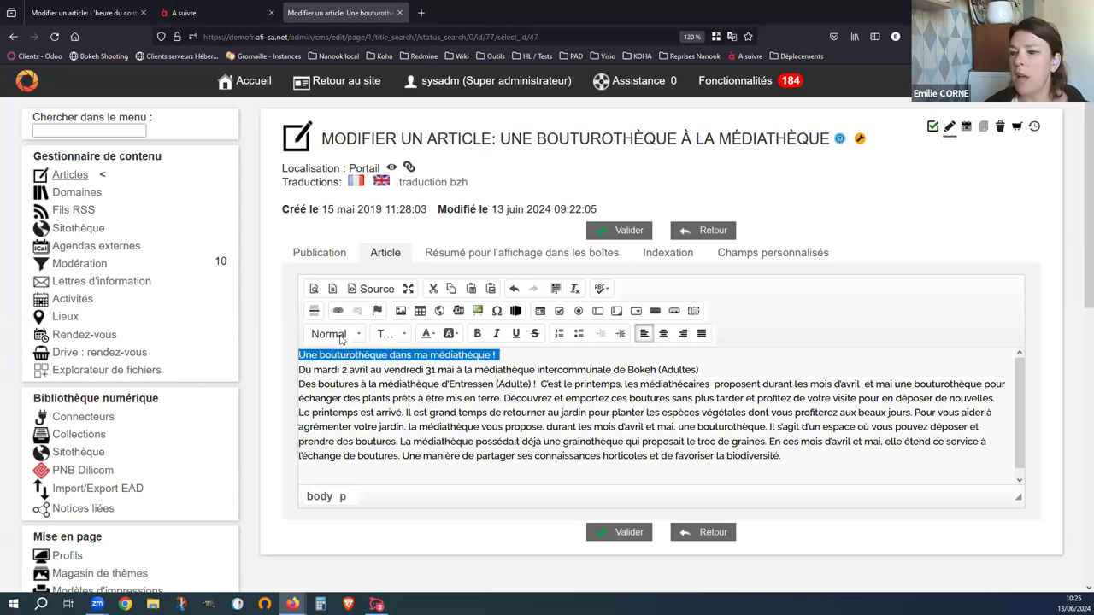
pyautogui.click(342, 334)
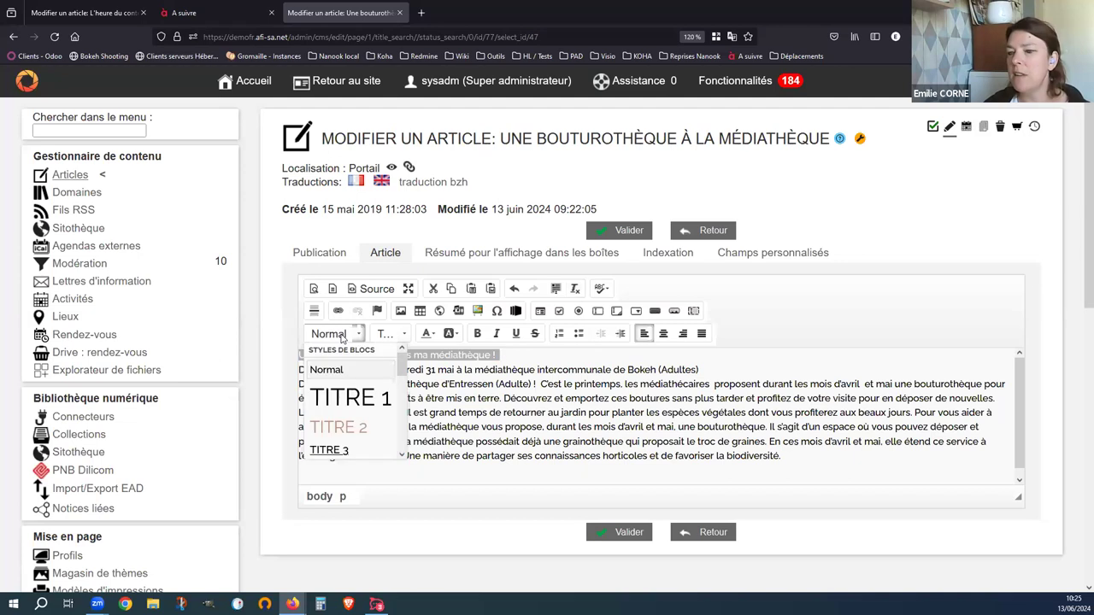
pyautogui.click(356, 429)
pyautogui.click(356, 420)
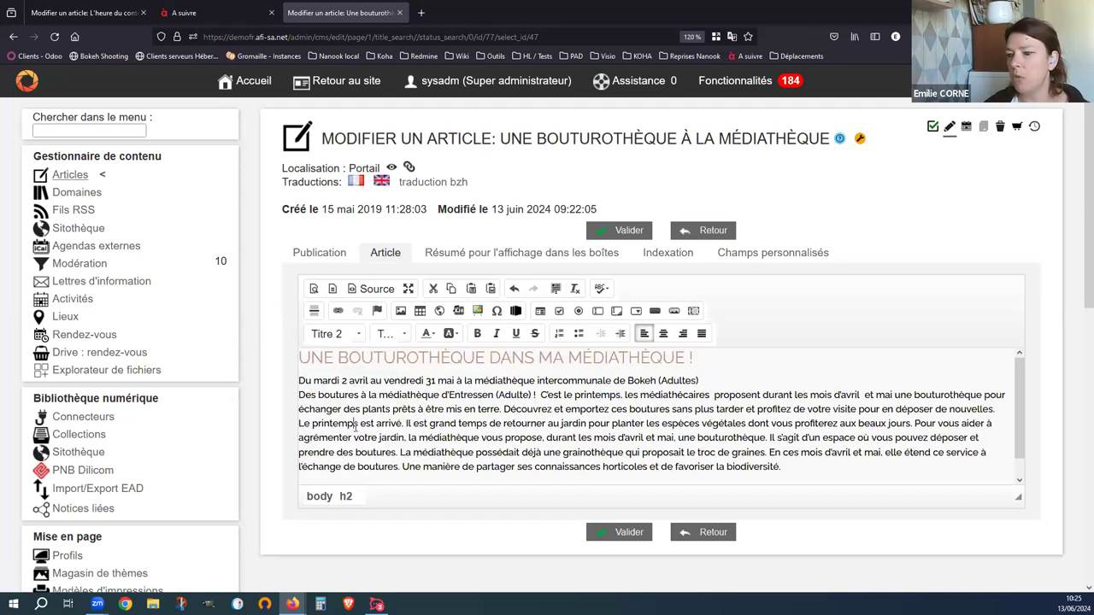
pyautogui.scroll(-1, 404, 421)
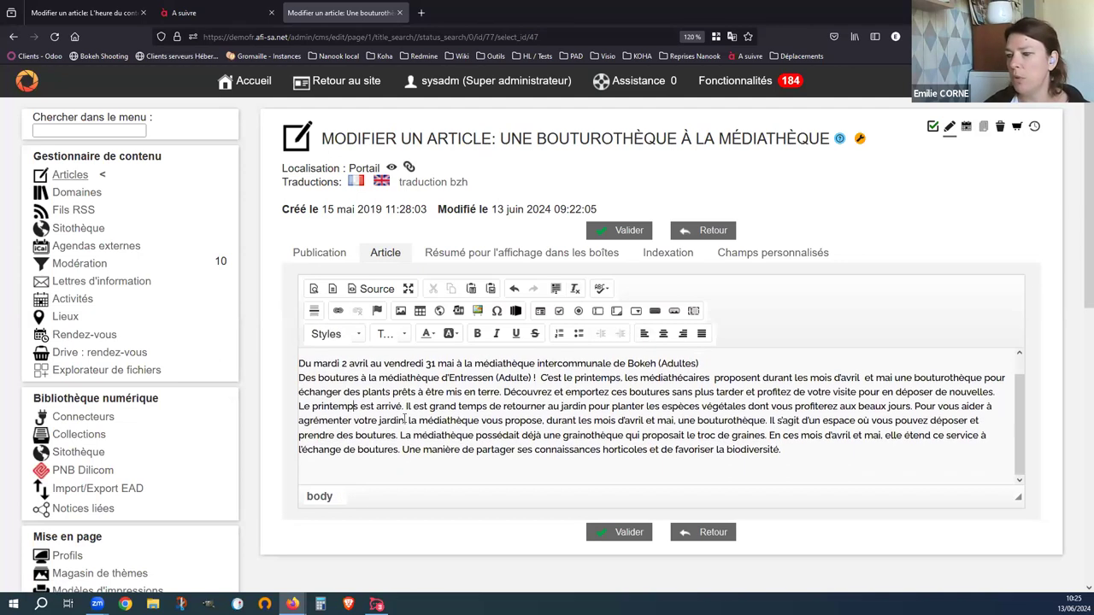
# - Split 'En ces mois…' into its own paragraph and style it as Titre 3
pyautogui.click(771, 434)
pyautogui.press('Return')
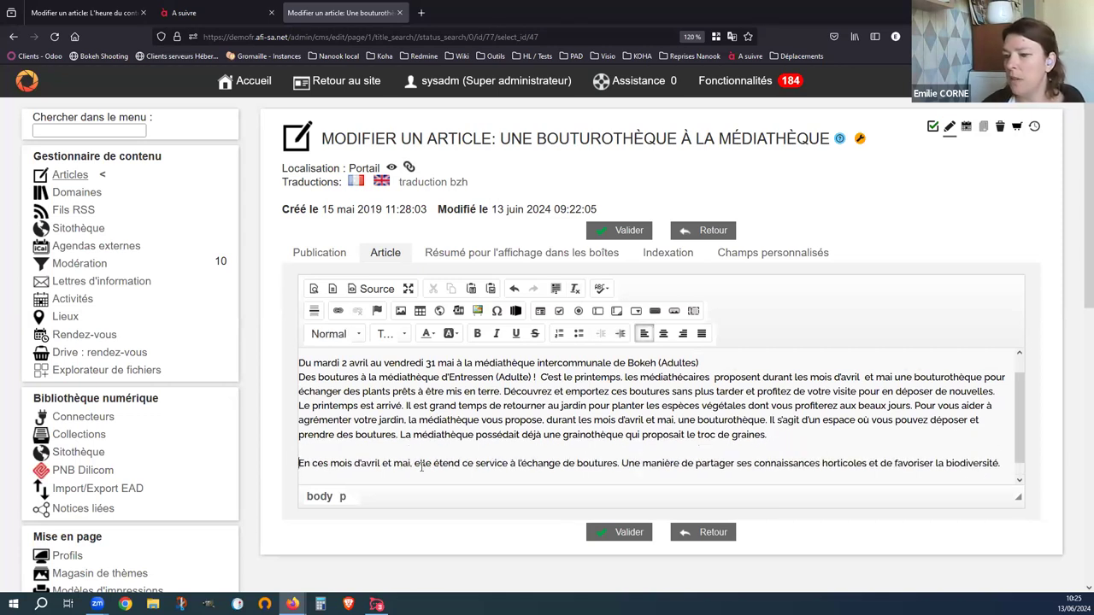
pyautogui.tripleClick(418, 464)
pyautogui.click(360, 334)
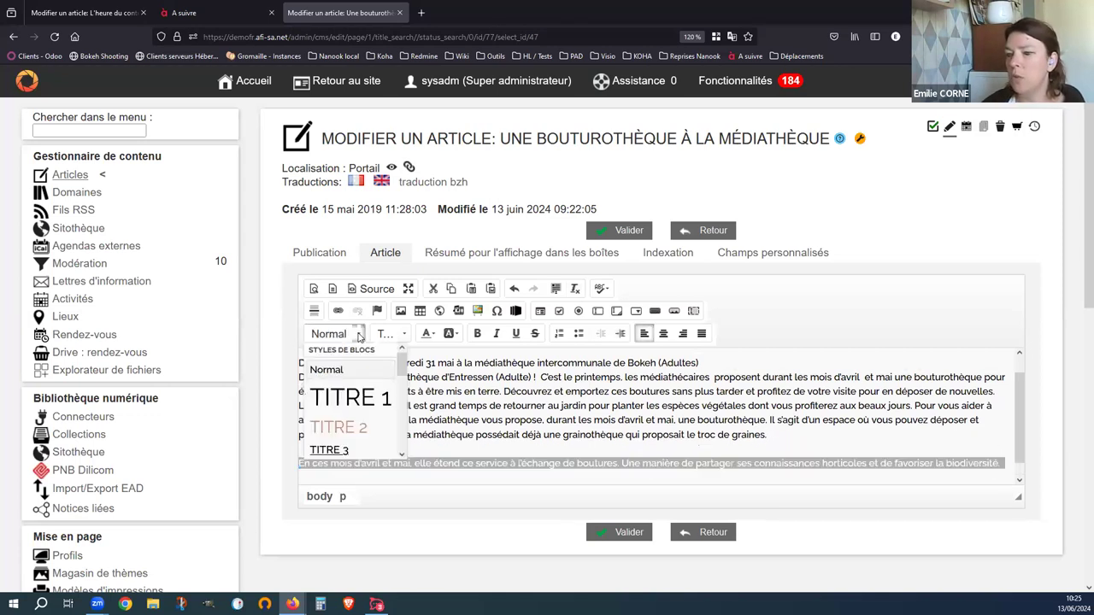
pyautogui.click(351, 450)
pyautogui.click(480, 406)
pyautogui.scroll(-1, 481, 405)
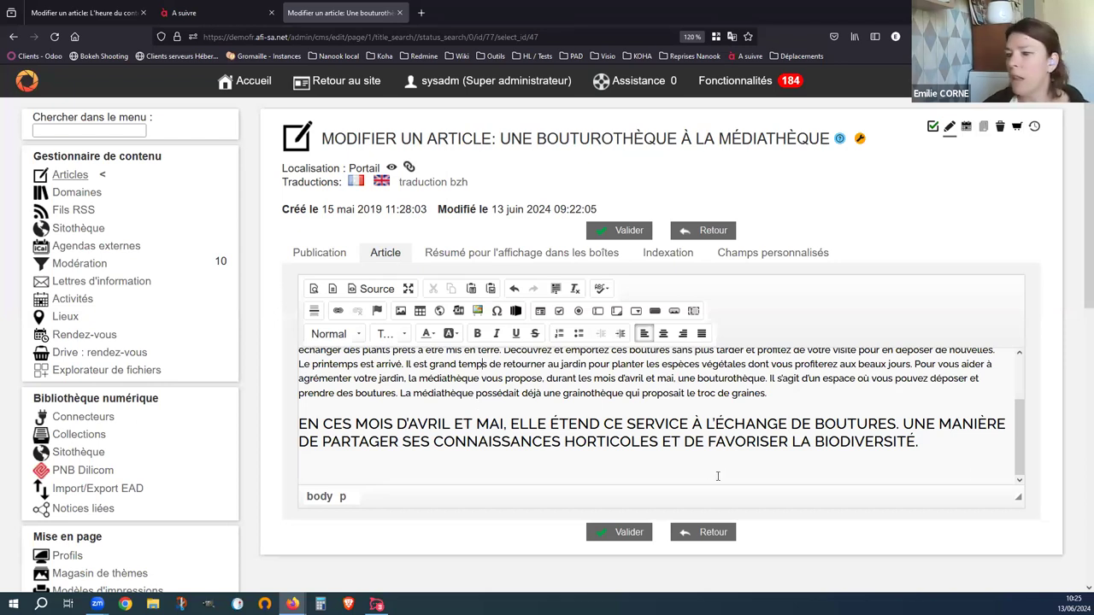
# - Start 'Il s'agit d'un espace…' as a new paragraph and open Retour au site in a new tab
pyautogui.click(768, 379)
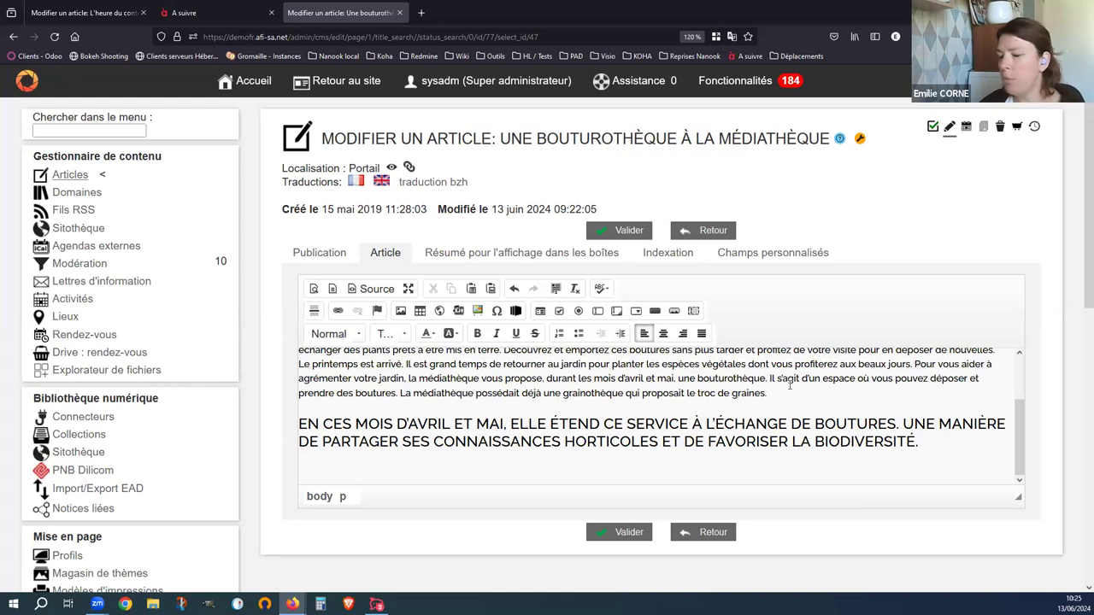
pyautogui.press('Return')
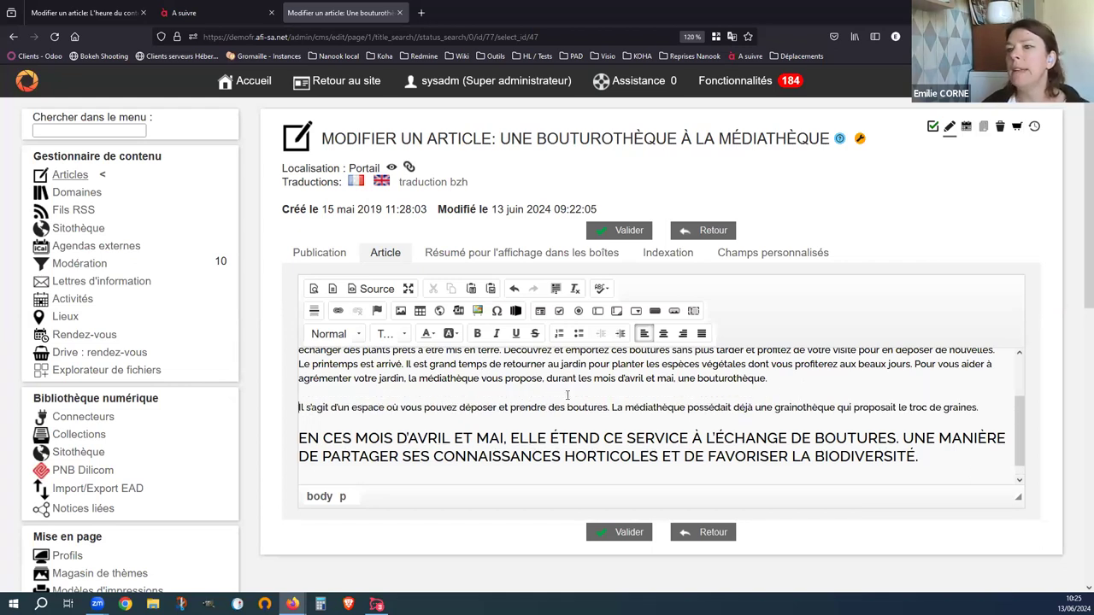
pyautogui.rightClick(357, 83)
pyautogui.click(375, 92)
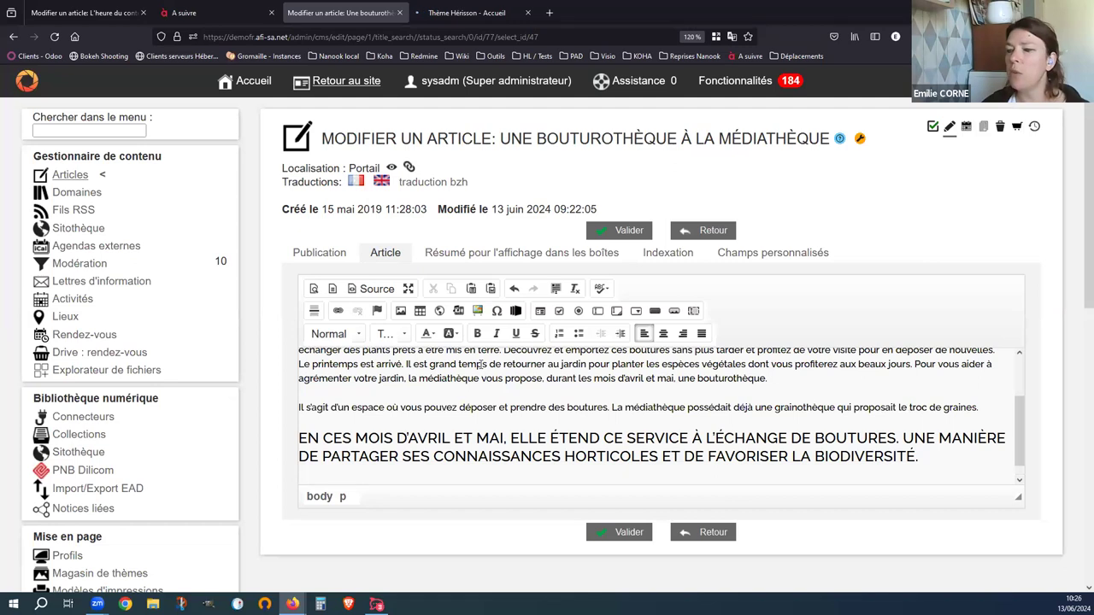
# - Open the Hérisson portal's Agenda page and select its address to copy
pyautogui.click(466, 13)
pyautogui.click(591, 101)
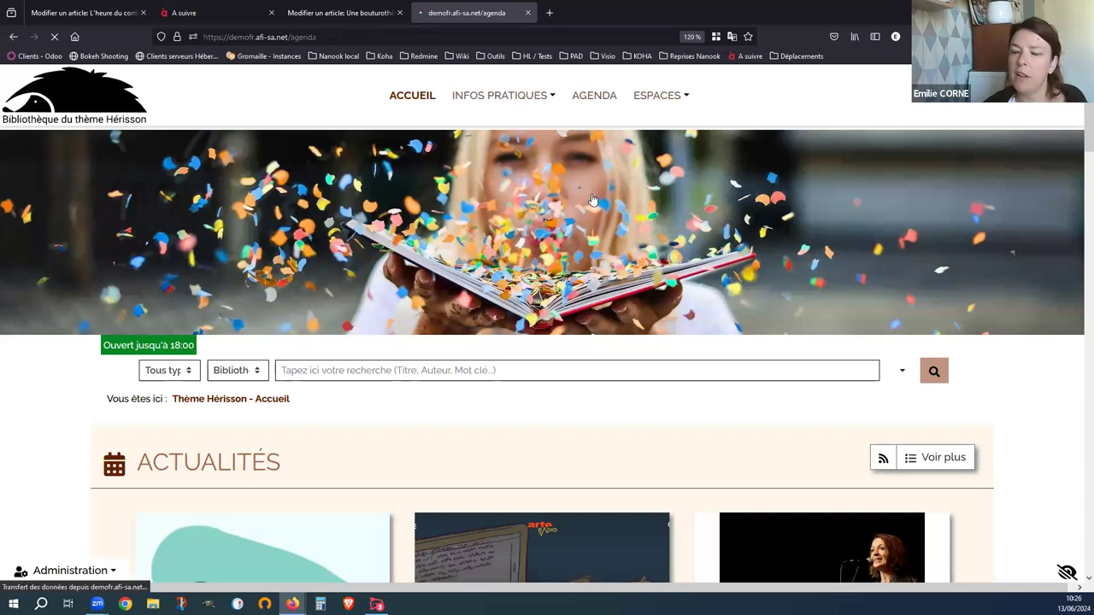
pyautogui.click(304, 37)
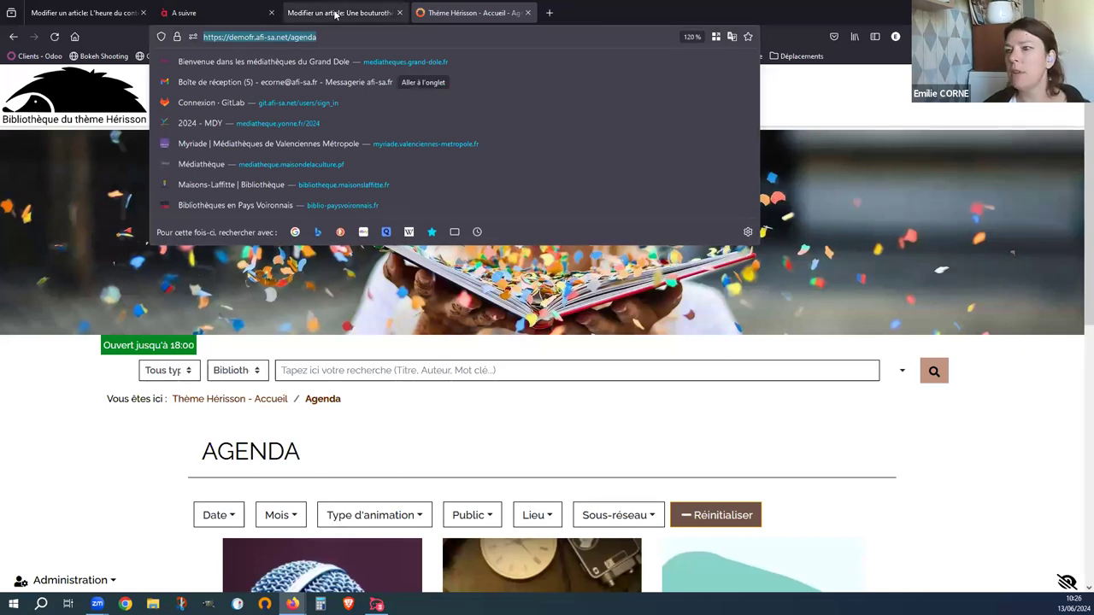
# - Back in the article editor, select the grainothèque sentence
pyautogui.click(337, 12)
pyautogui.moveTo(612, 408); pyautogui.dragTo(792, 408)
pyautogui.moveTo(969, 394); pyautogui.dragTo(977, 407)
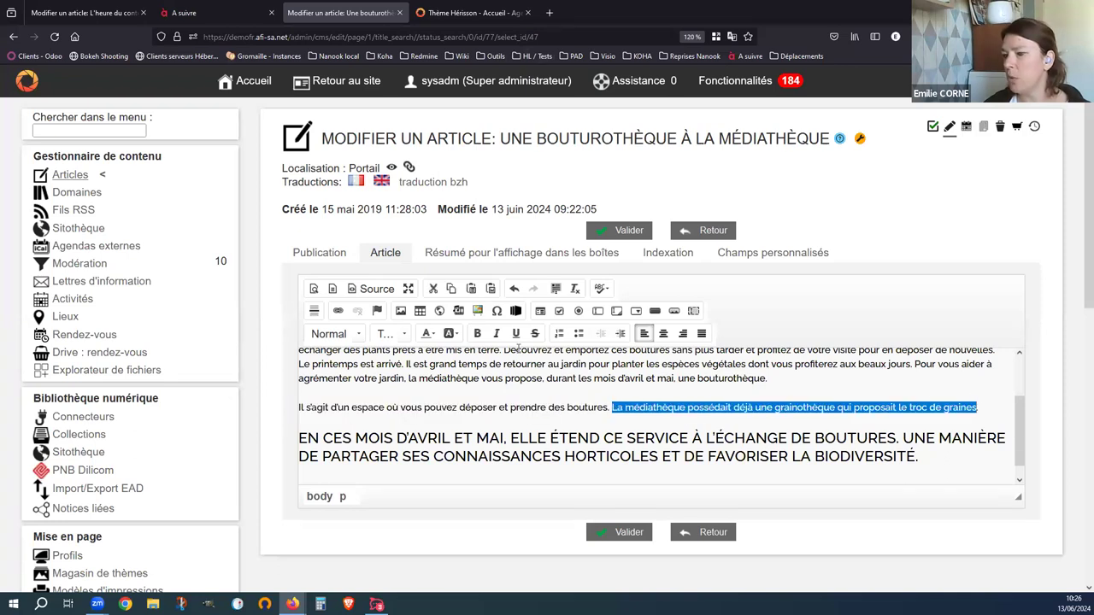
# - Set the sentence's link target to the relative /agenda path, then cancel the Lien dialog without saving
pyautogui.click(338, 311)
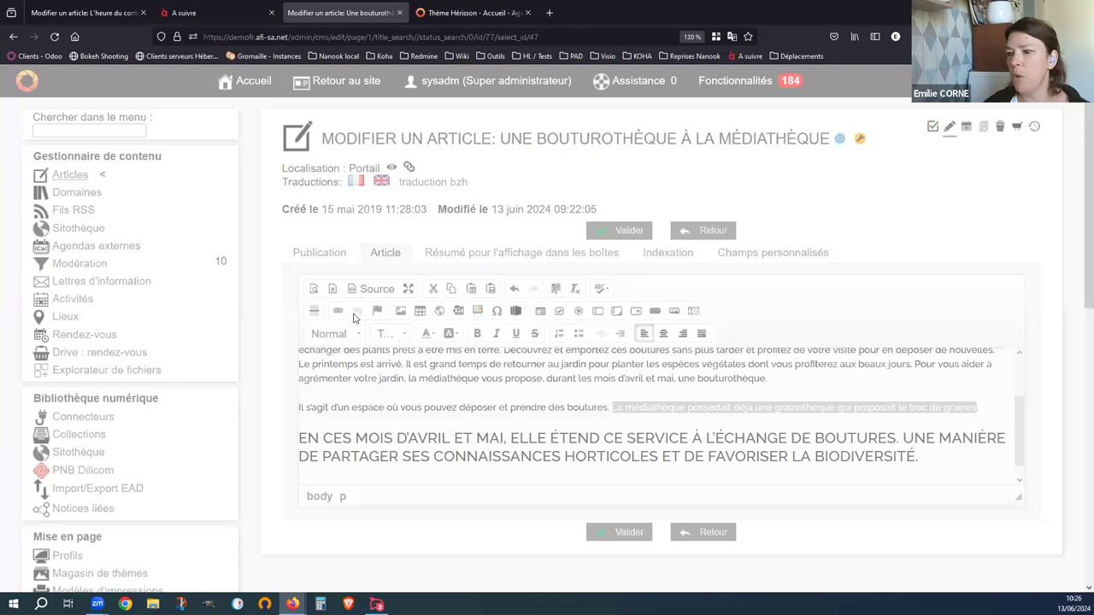
pyautogui.write('demofr.afi-sa.net/agenda')
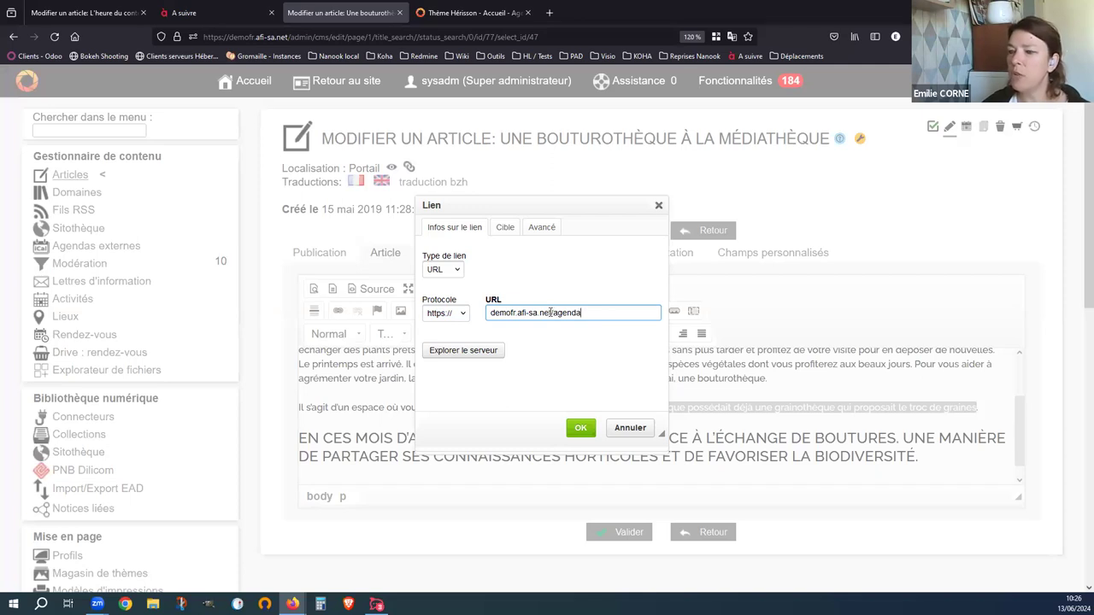
pyautogui.moveTo(552, 313); pyautogui.dragTo(442, 310)
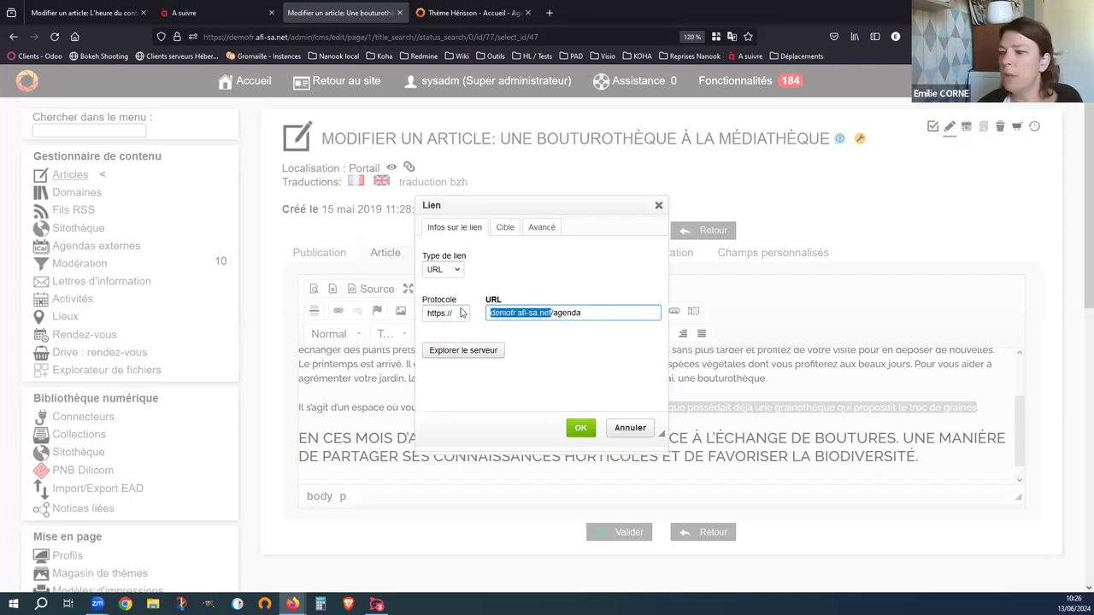
pyautogui.press('BackSpace')
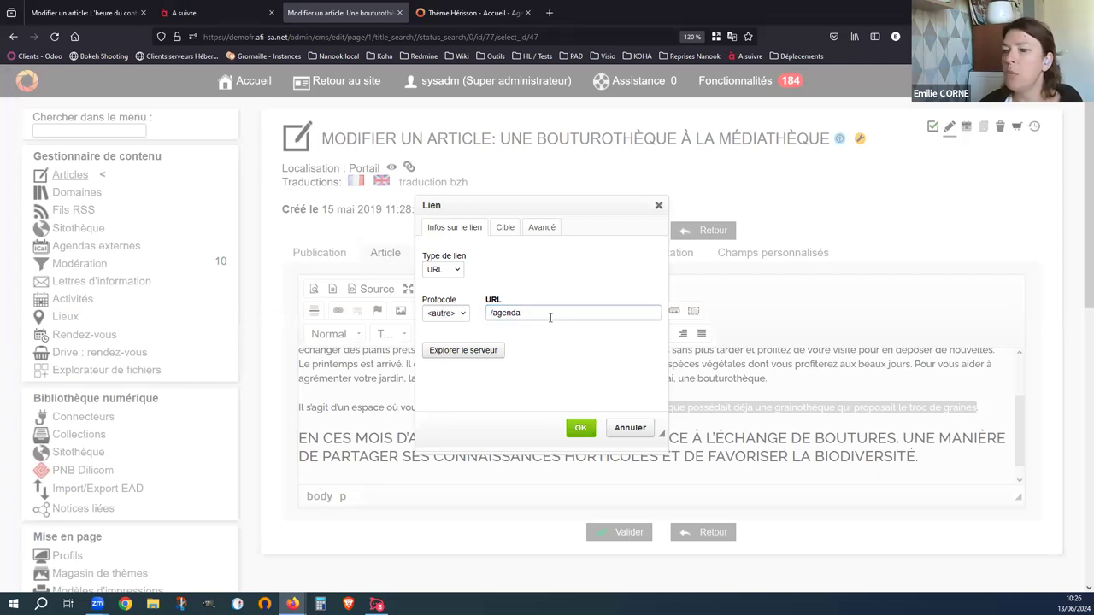
pyautogui.click(491, 313)
pyautogui.click(490, 313)
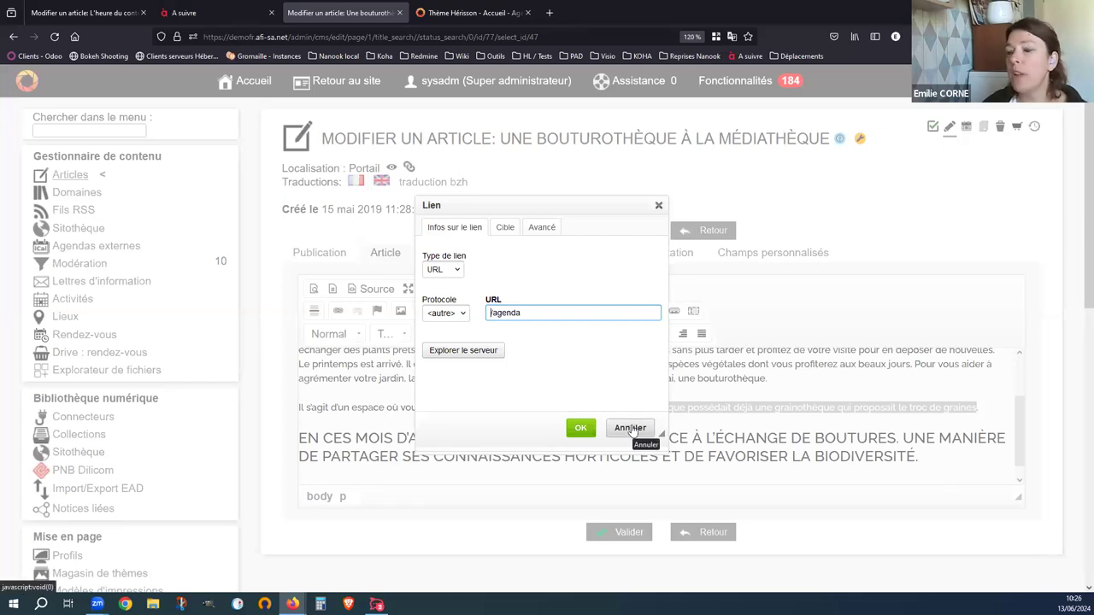
pyautogui.click(630, 429)
pyautogui.click(606, 352)
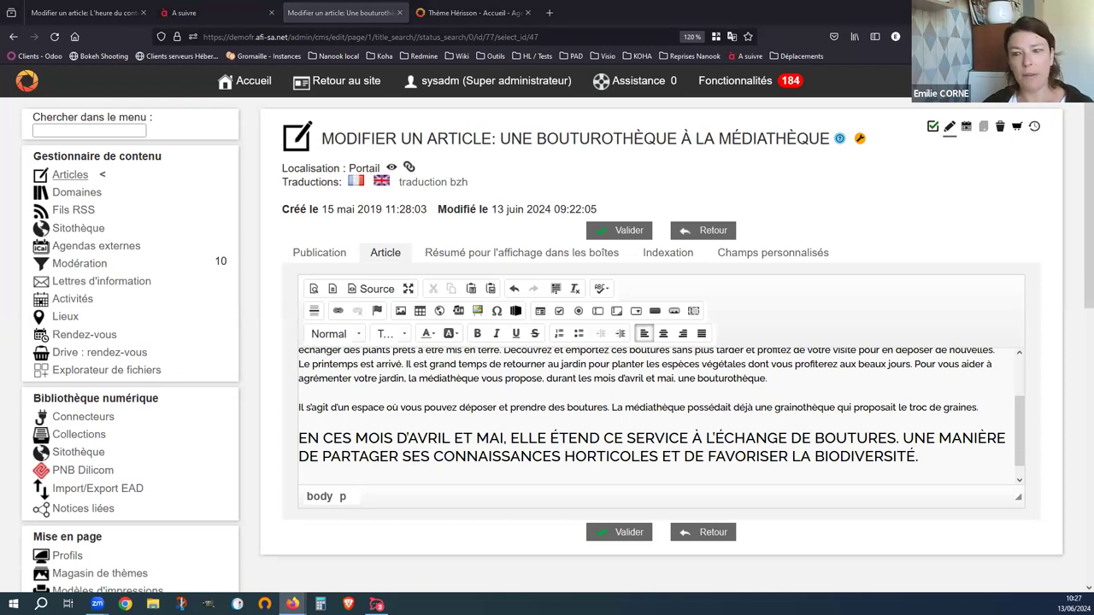
# - Check the headcount limits of the 19 March 2024 Atelier teinture végétale session, then switch to the Hérisson Agenda tab
pyautogui.click(76, 304)
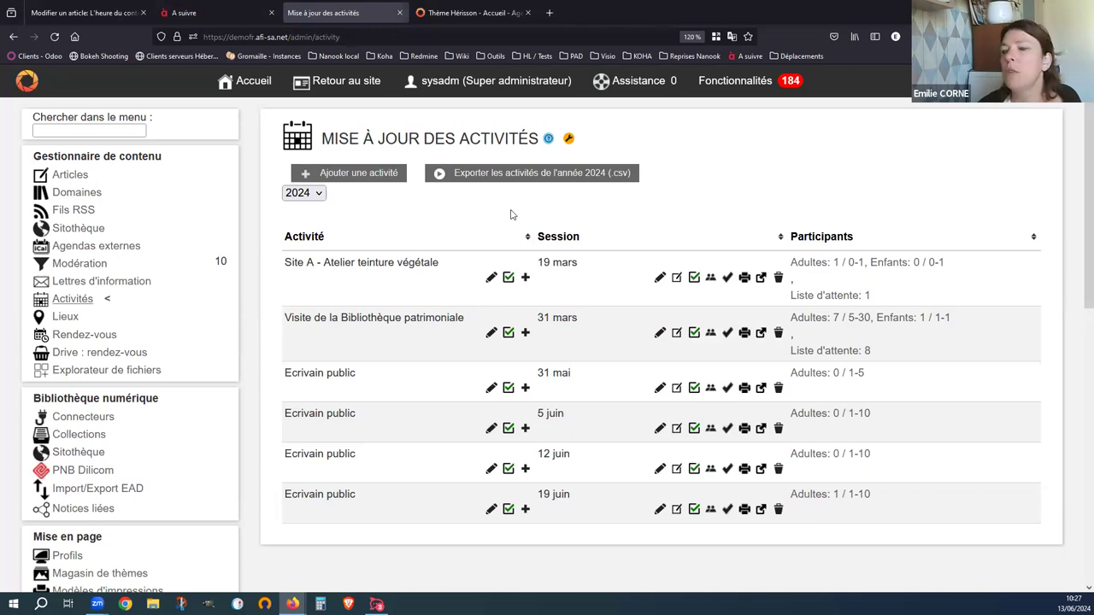
pyautogui.click(662, 280)
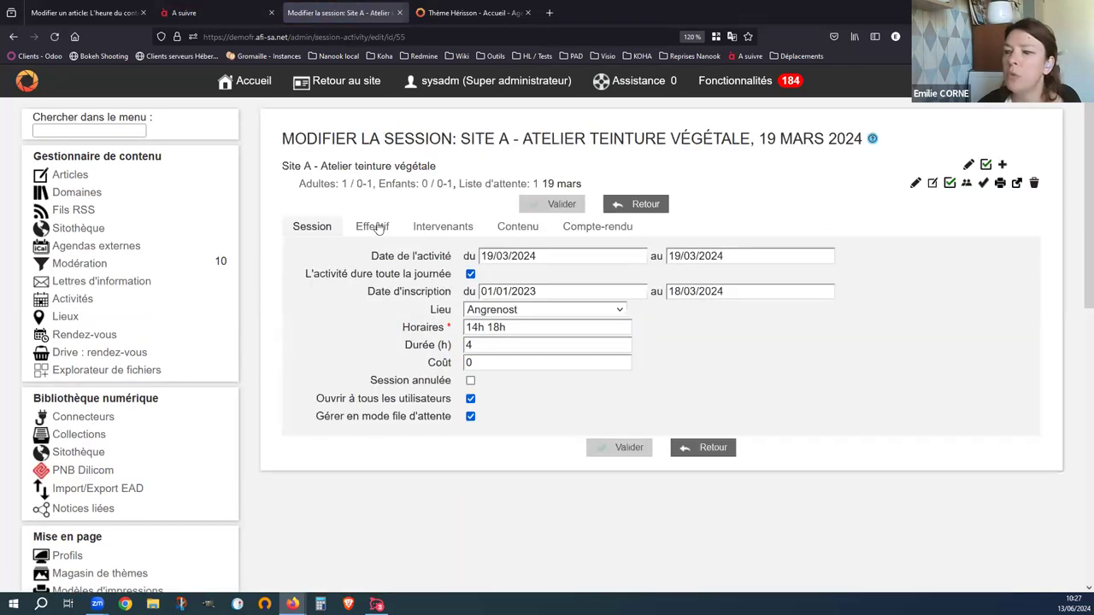
pyautogui.click(387, 229)
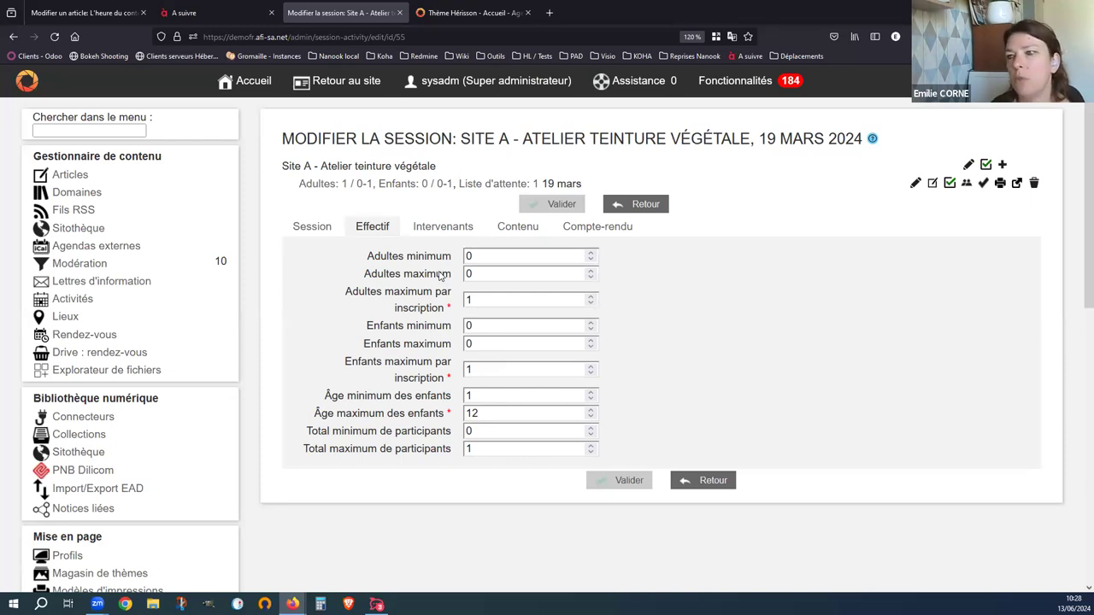
pyautogui.click(496, 12)
# - Load the Grand Dole portal and register for the 'Histoire d'ogres' show, reaching the reader login page
pyautogui.write('https://mediatheques.grand-dole.fr/cms/articleview/id/3117')
pyautogui.press('Return')
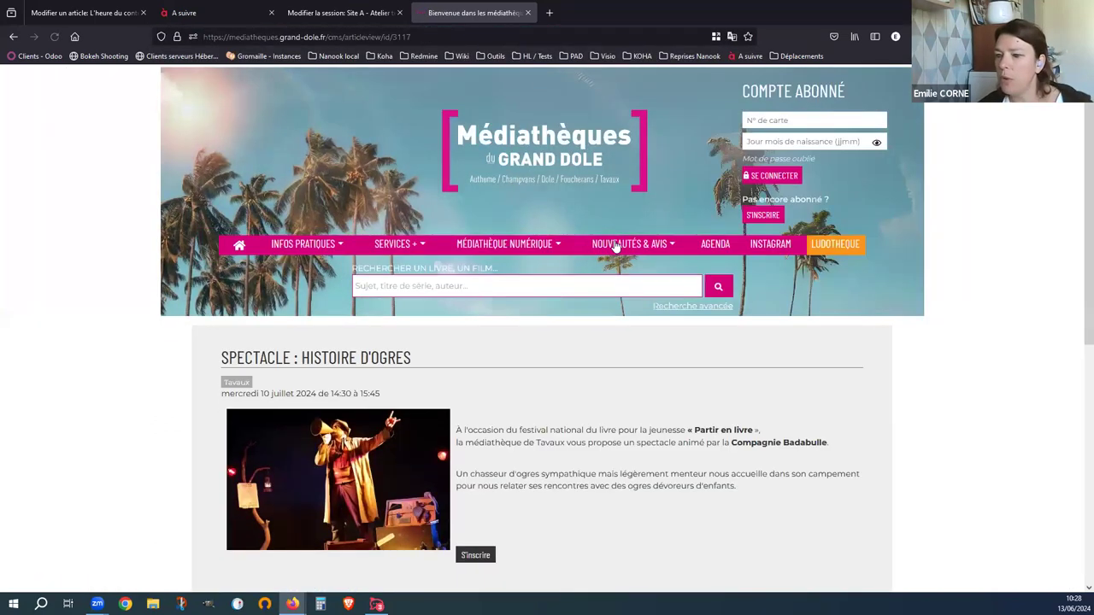
pyautogui.scroll(-2, 615, 246)
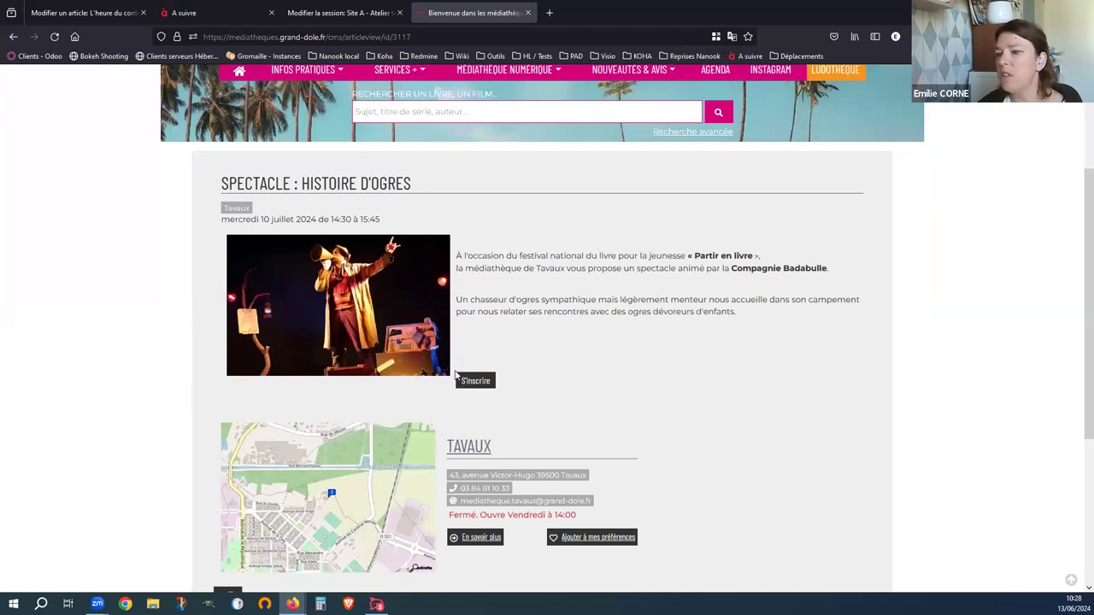
pyautogui.click(477, 382)
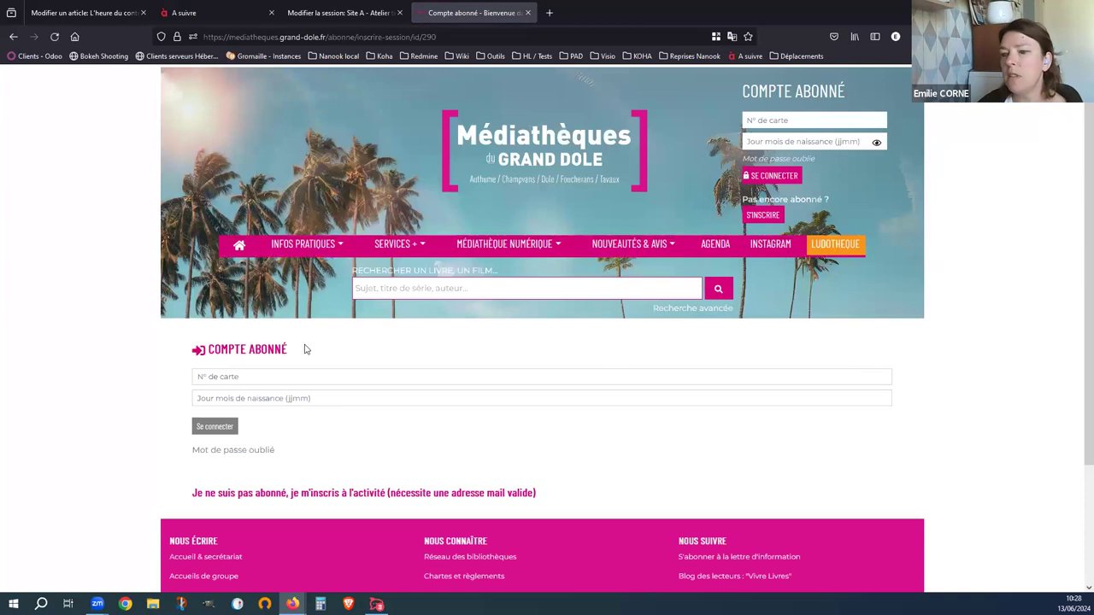
pyautogui.click(141, 384)
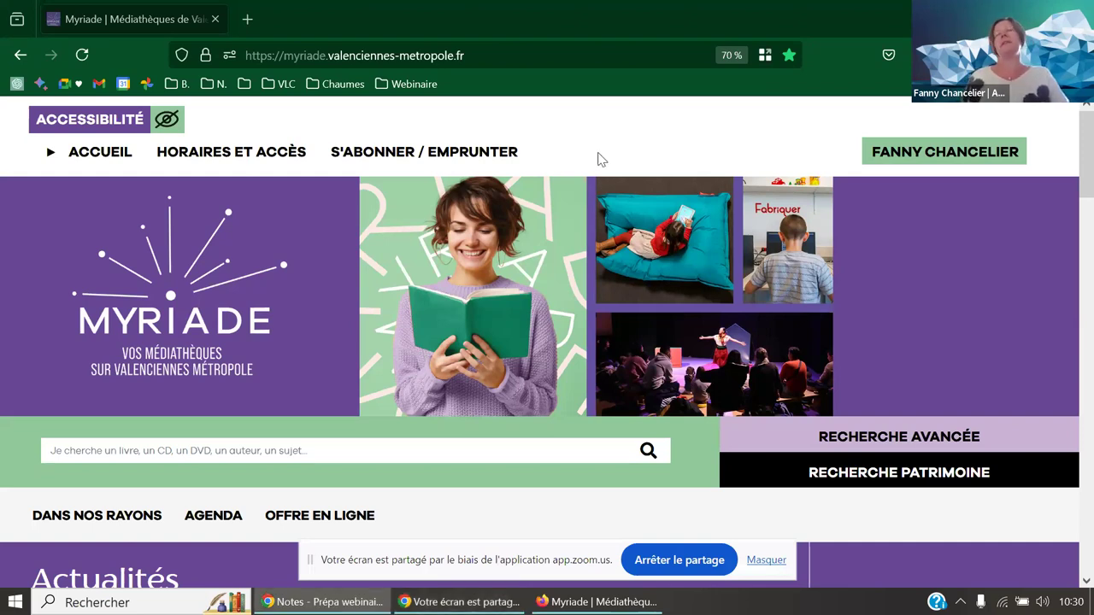
# - Search the Myriade catalogue for 'lapin'
pyautogui.scroll(-1, 579, 160)
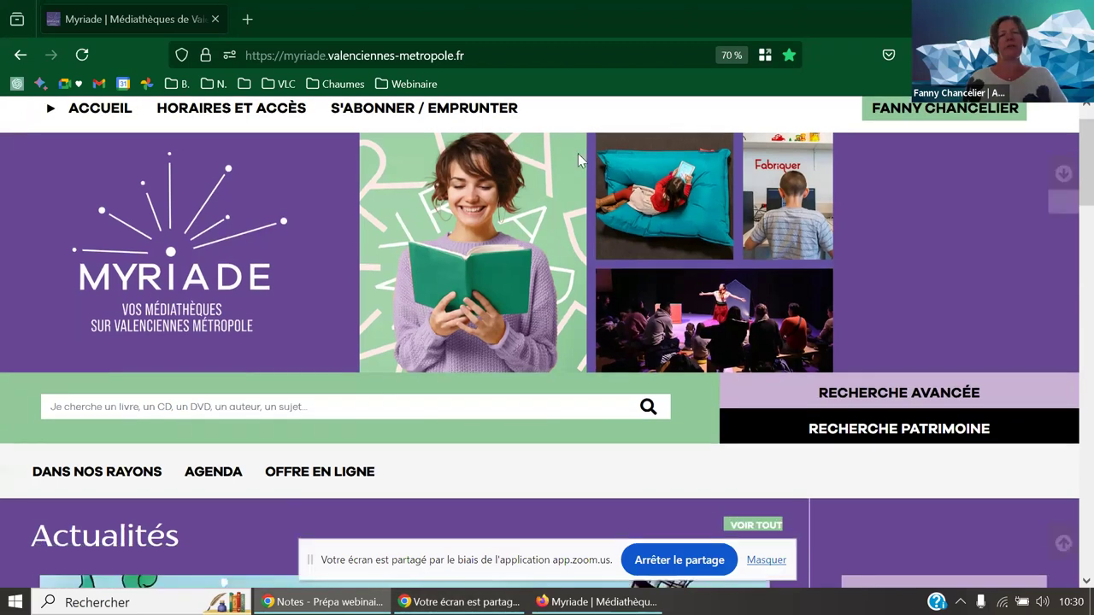
pyautogui.scroll(-1, 579, 160)
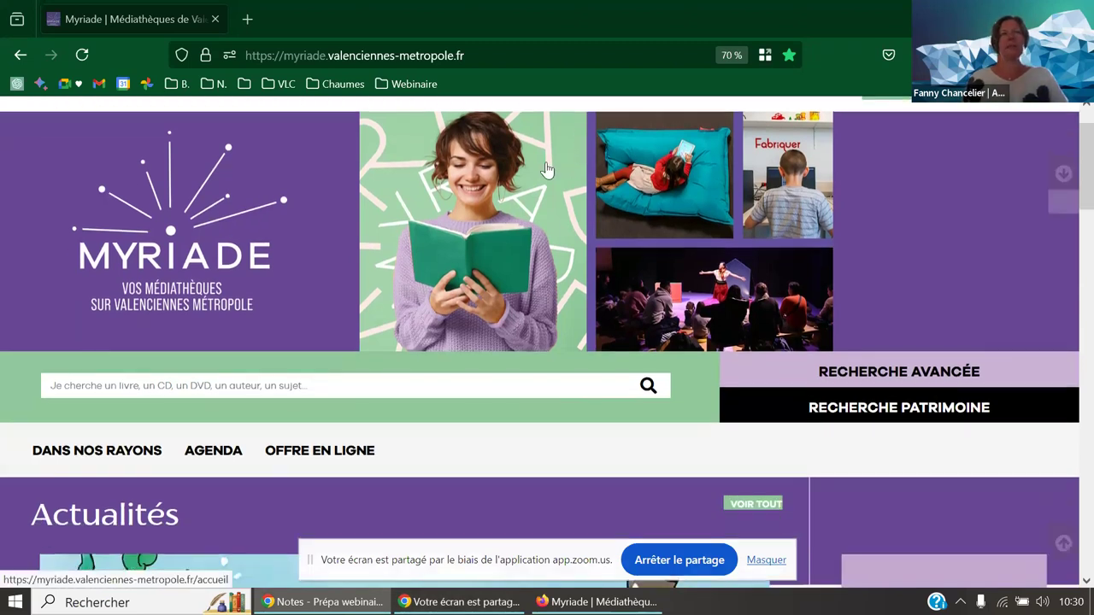
pyautogui.scroll(-1, 547, 169)
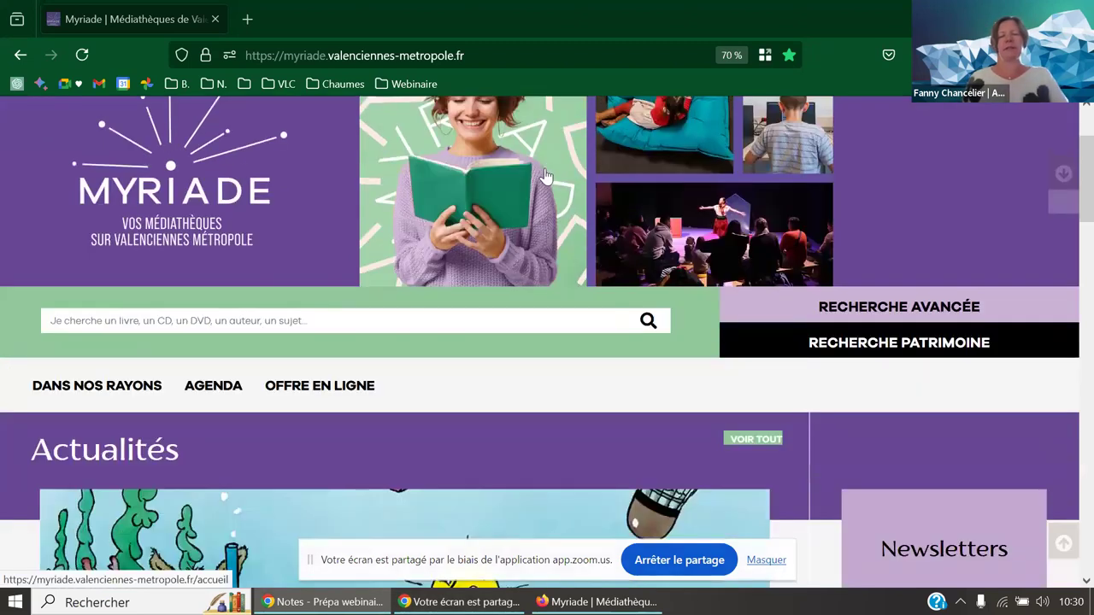
pyautogui.click(766, 560)
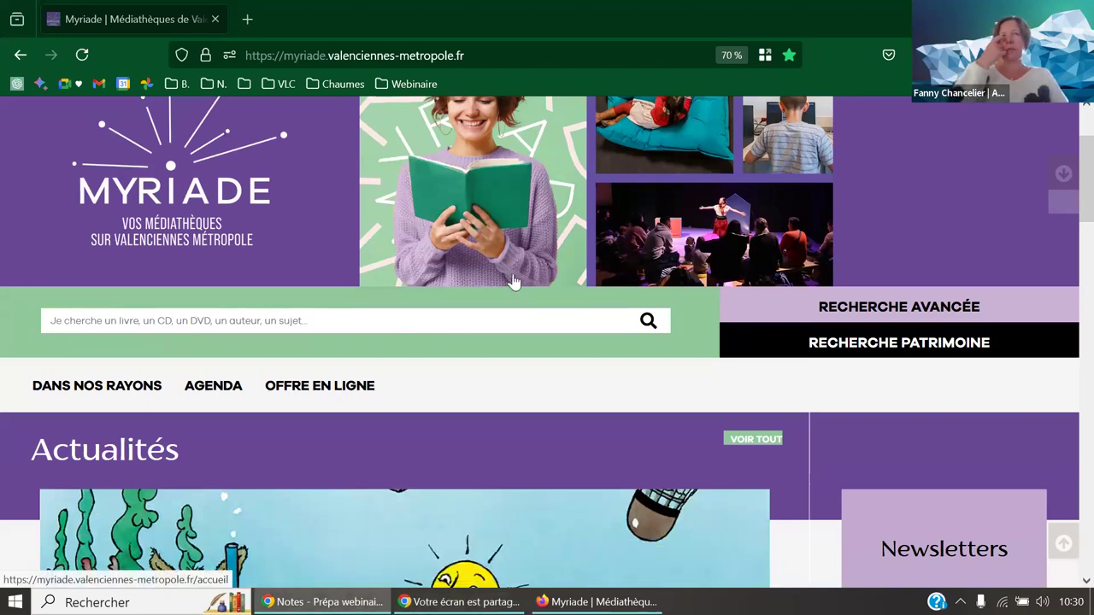
pyautogui.click(313, 322)
pyautogui.write('lapin')
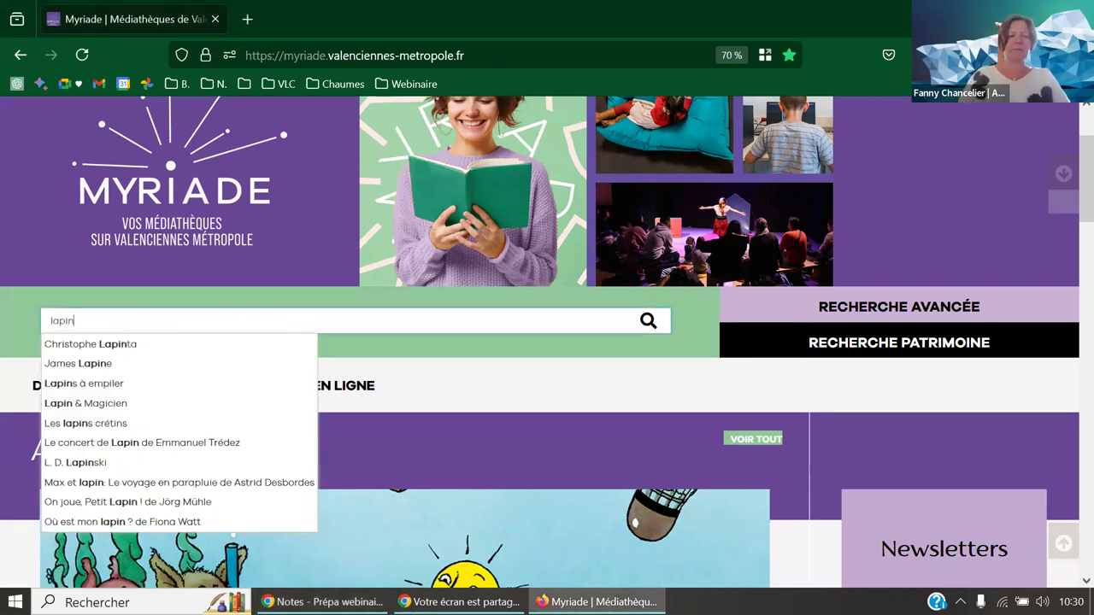
pyautogui.press('Return')
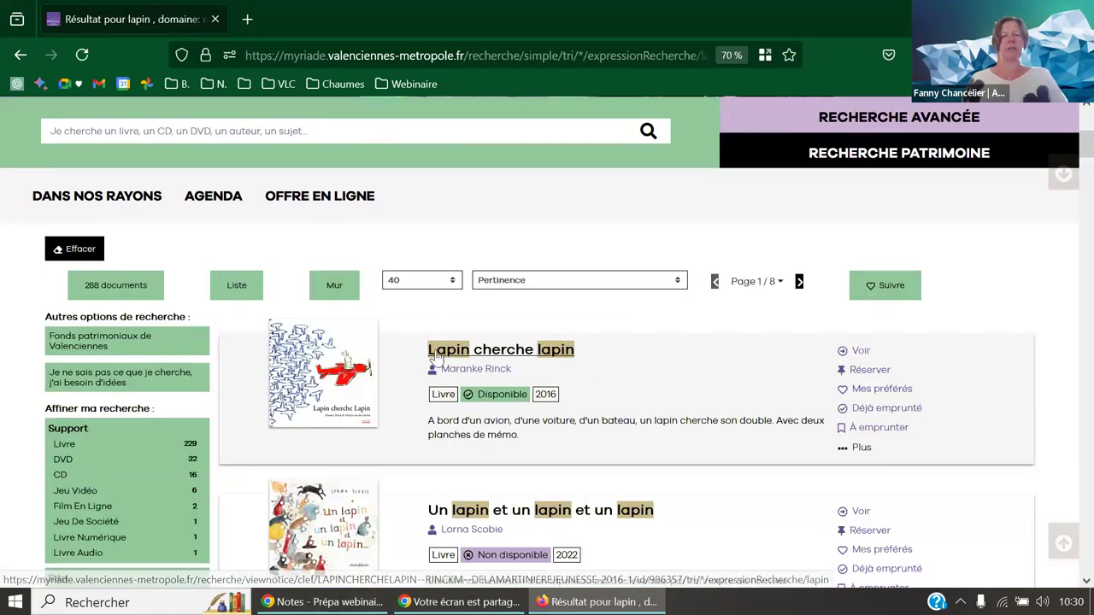
# - Browse the 288 lapin results, led by 'Lapin cherche lapin', and return to the top
pyautogui.scroll(-5, 430, 384)
pyautogui.scroll(-2, 430, 384)
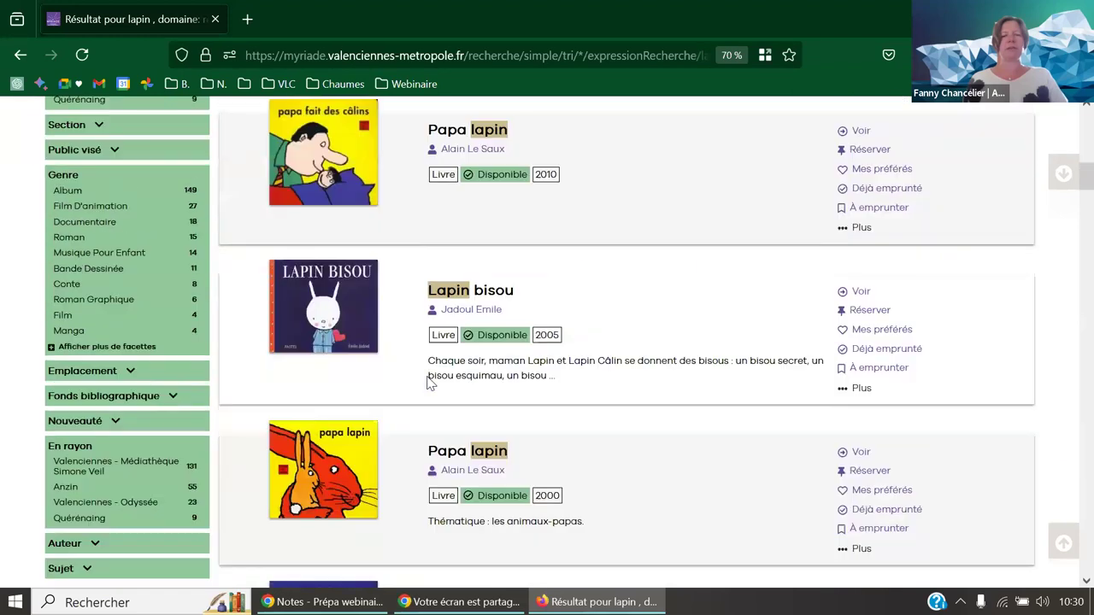
pyautogui.scroll(4, 438, 377)
pyautogui.scroll(2, 437, 378)
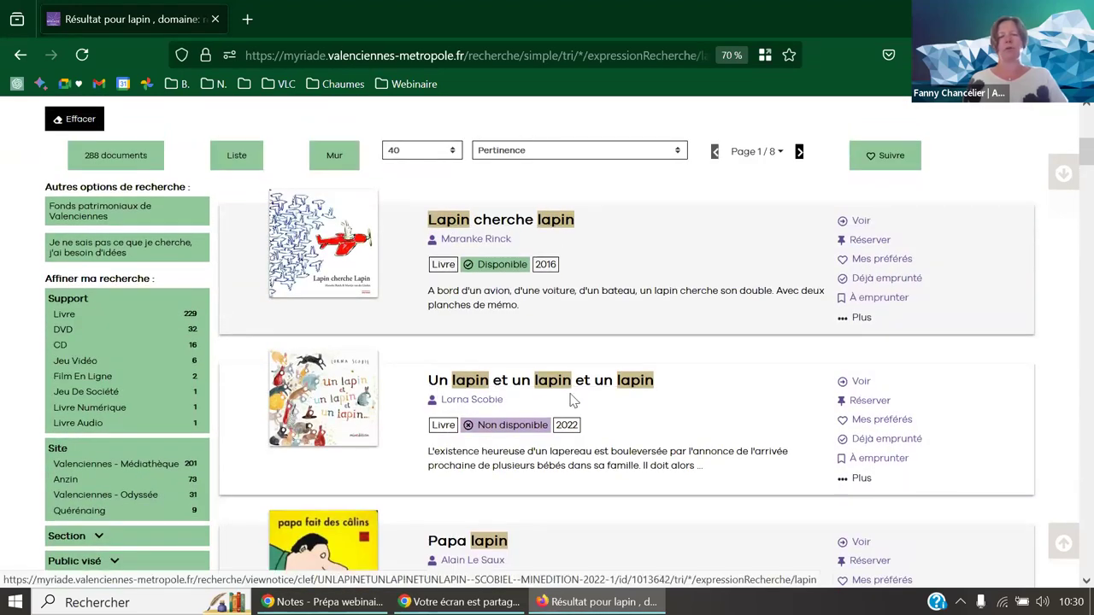
pyautogui.scroll(-3, 650, 411)
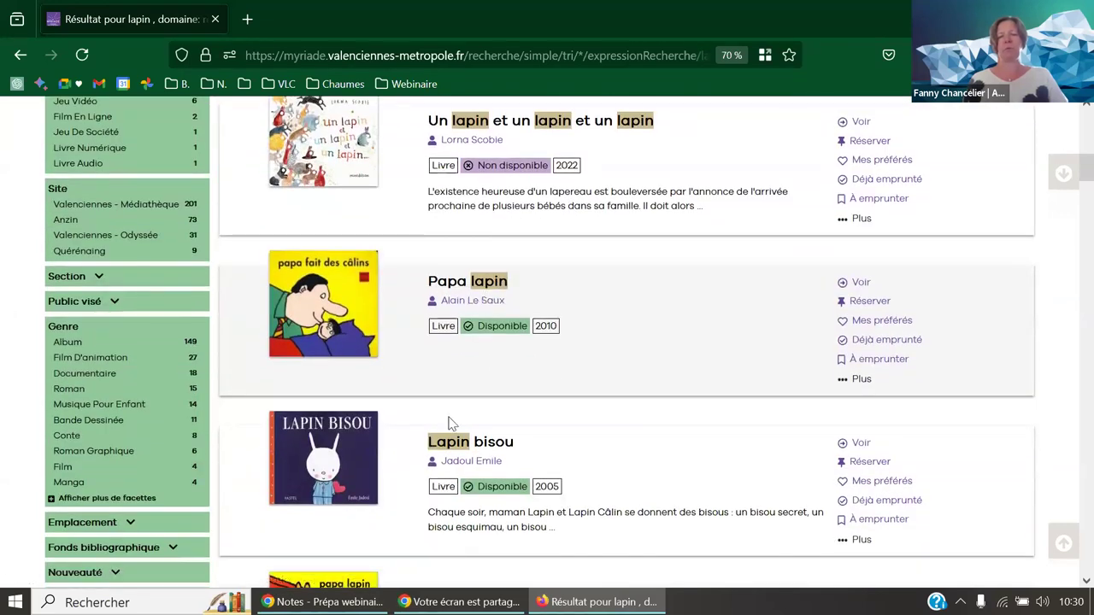
pyautogui.scroll(-2, 607, 449)
pyautogui.scroll(-2, 607, 449)
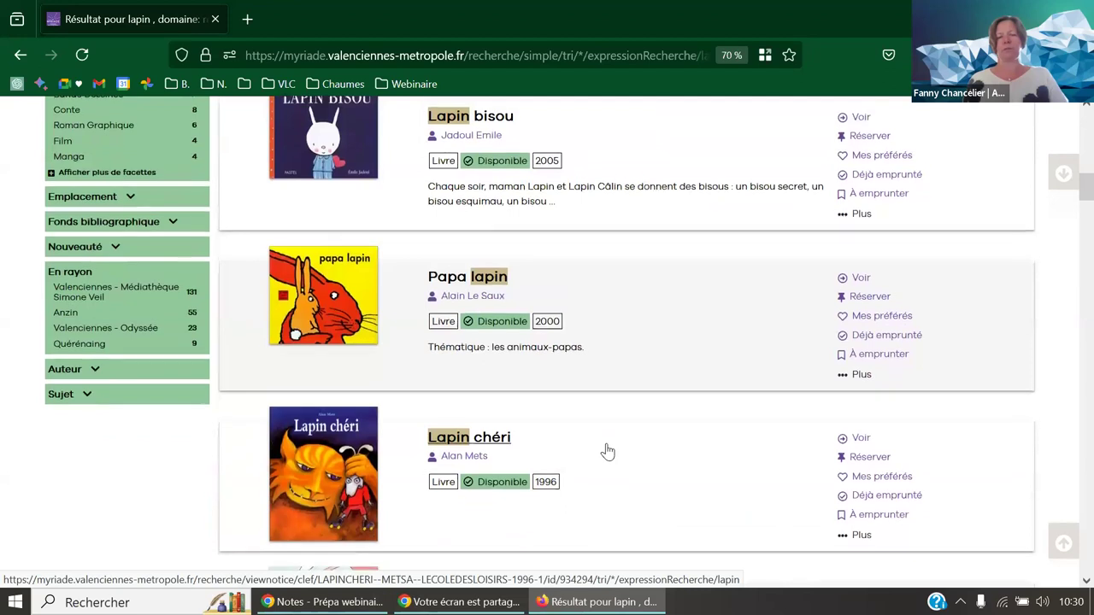
pyautogui.scroll(-3, 607, 449)
pyautogui.scroll(-2, 607, 449)
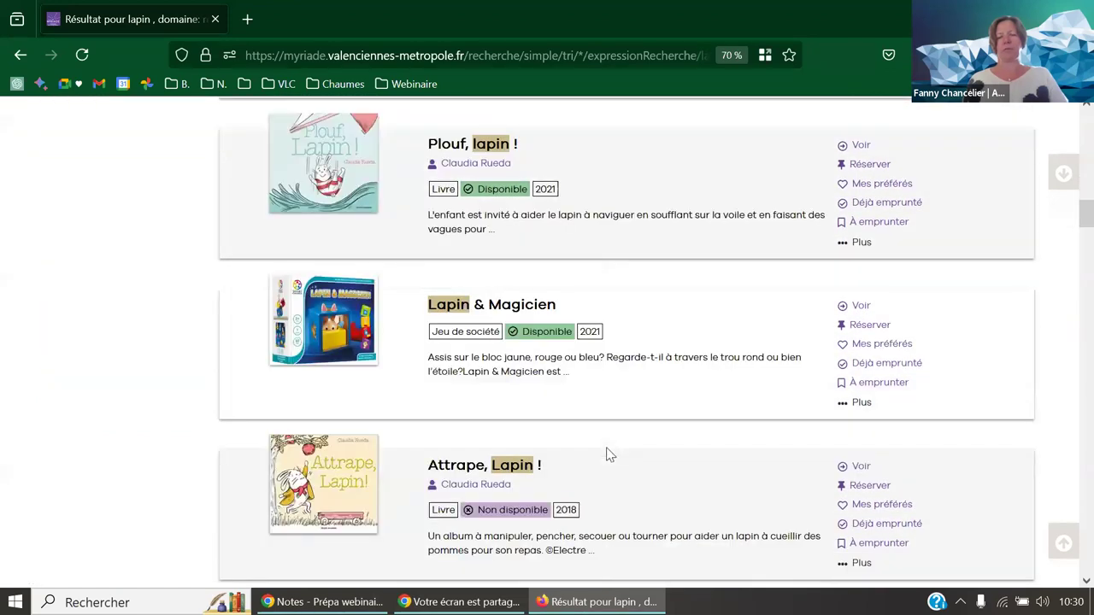
pyautogui.scroll(-2, 609, 453)
pyautogui.scroll(15, 608, 456)
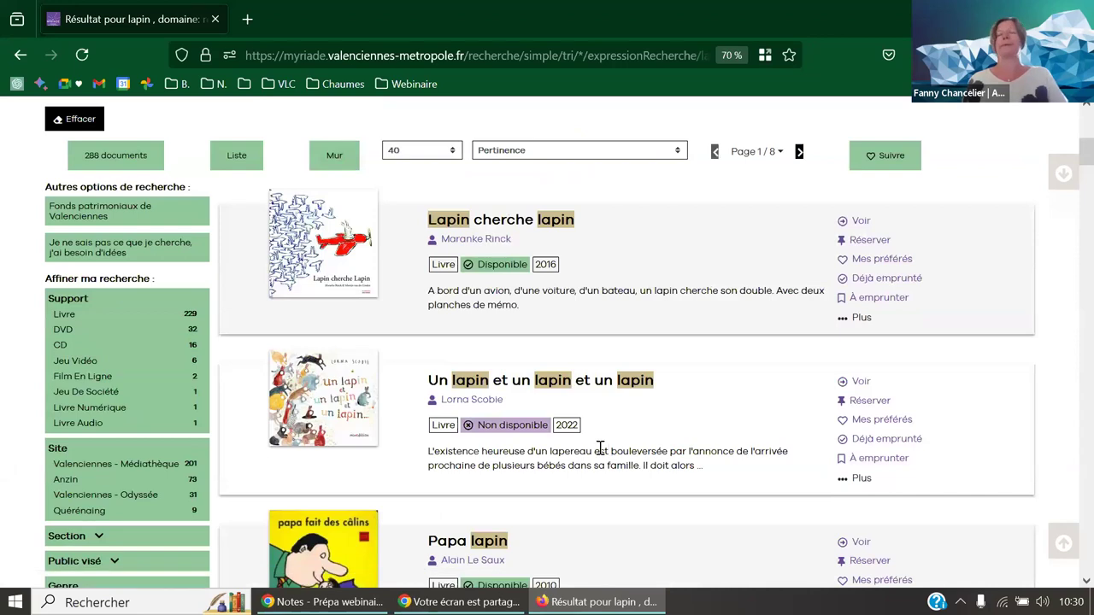
pyautogui.scroll(1, 511, 318)
pyautogui.scroll(3, 511, 318)
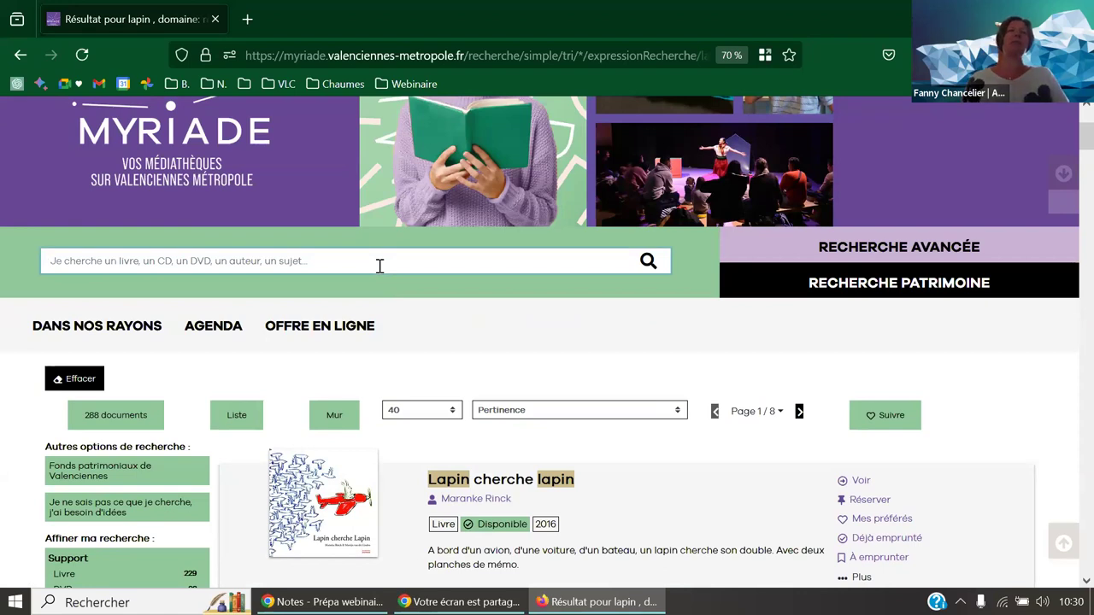
pyautogui.click(224, 253)
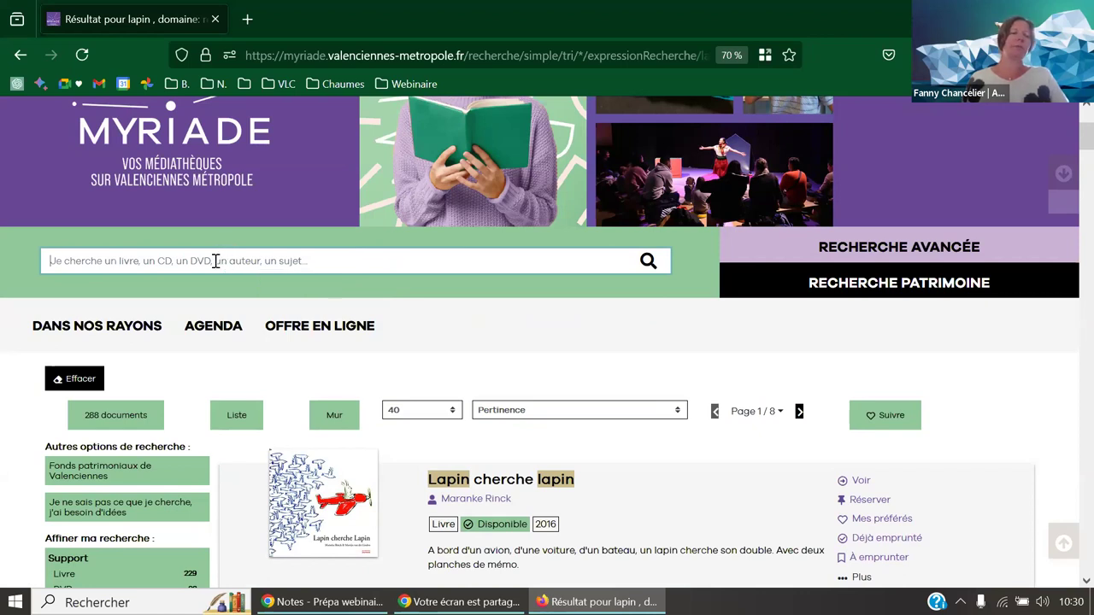
pyautogui.scroll(-5, 215, 261)
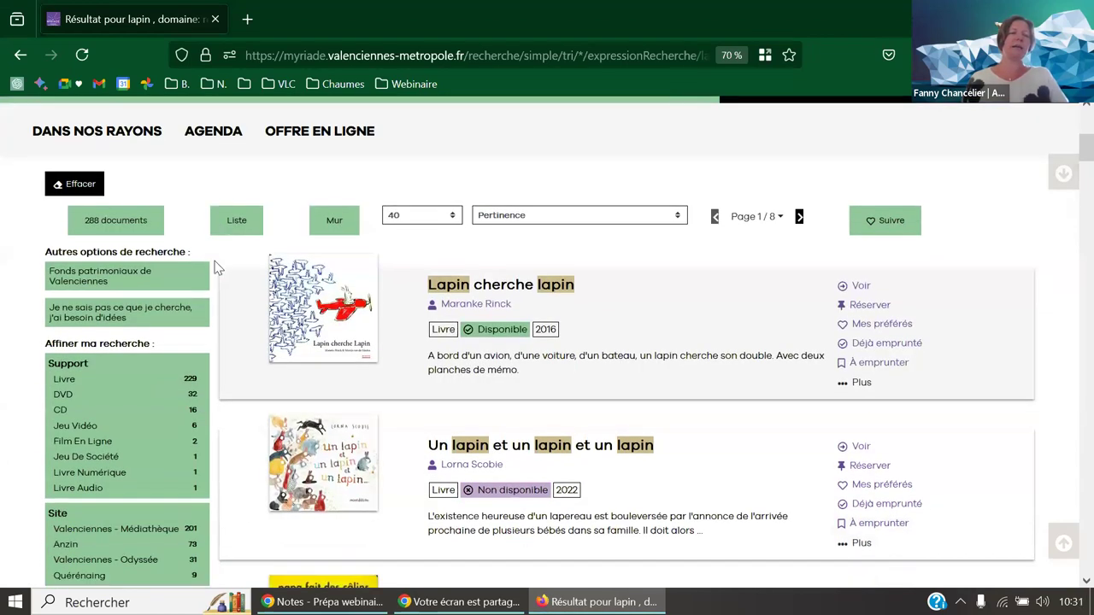
pyautogui.scroll(-2, 216, 268)
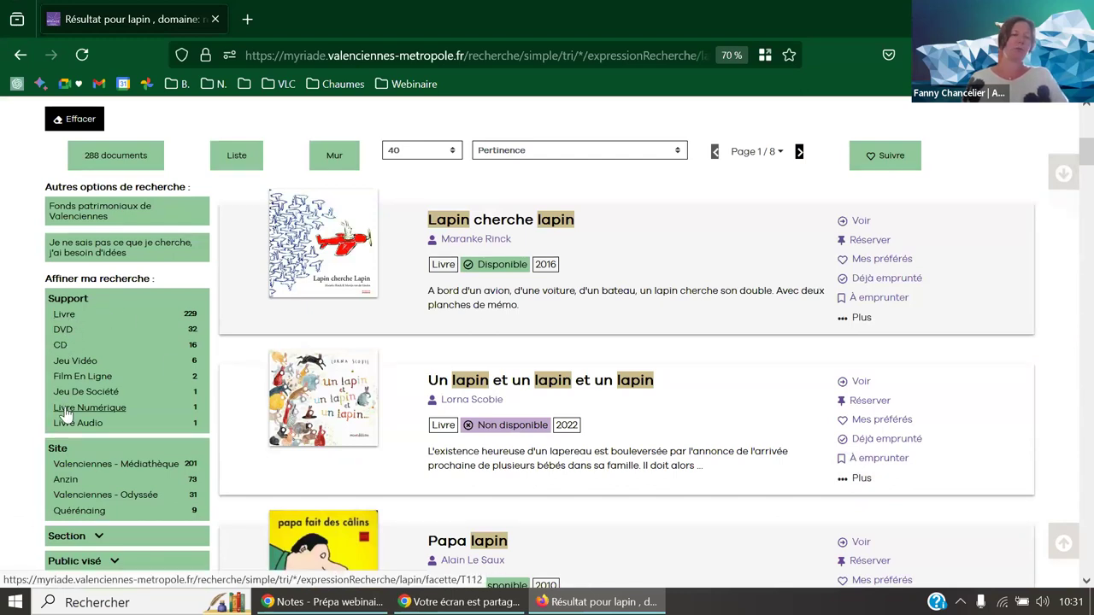
# - Narrow the lapin results to DVD and Film d'animation (27 documents), then show the Webinaire bookmarks in a new tab
pyautogui.click(62, 332)
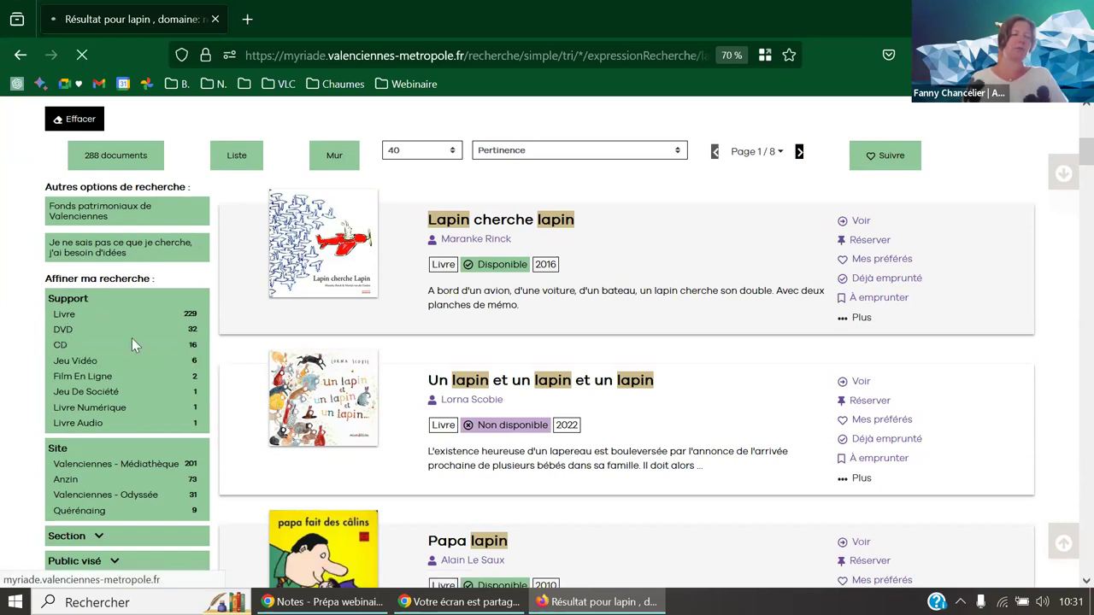
pyautogui.scroll(-3, 132, 337)
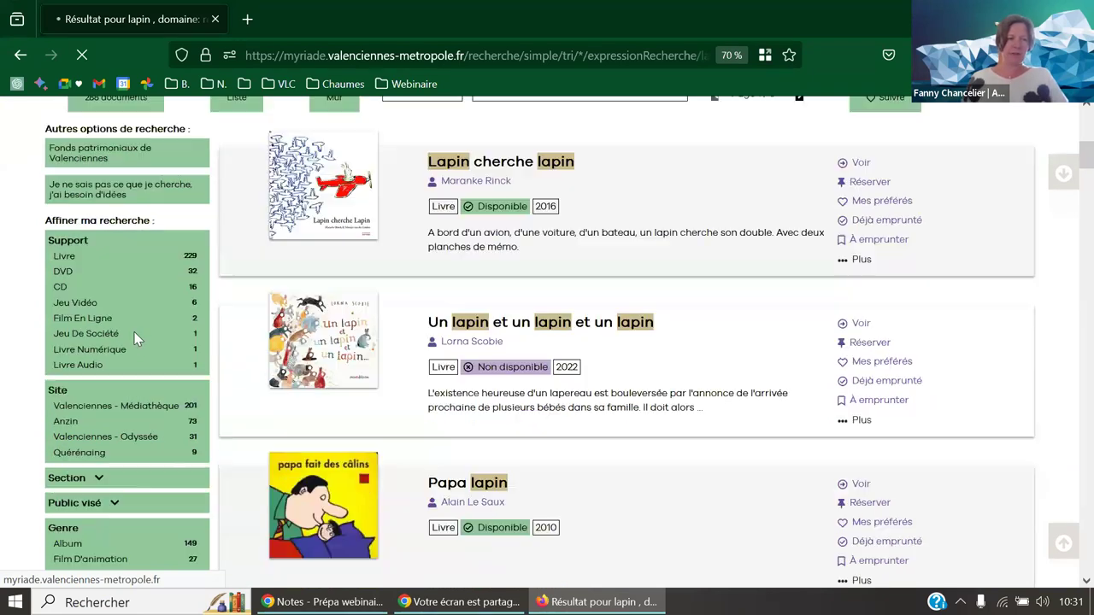
pyautogui.scroll(8, 132, 339)
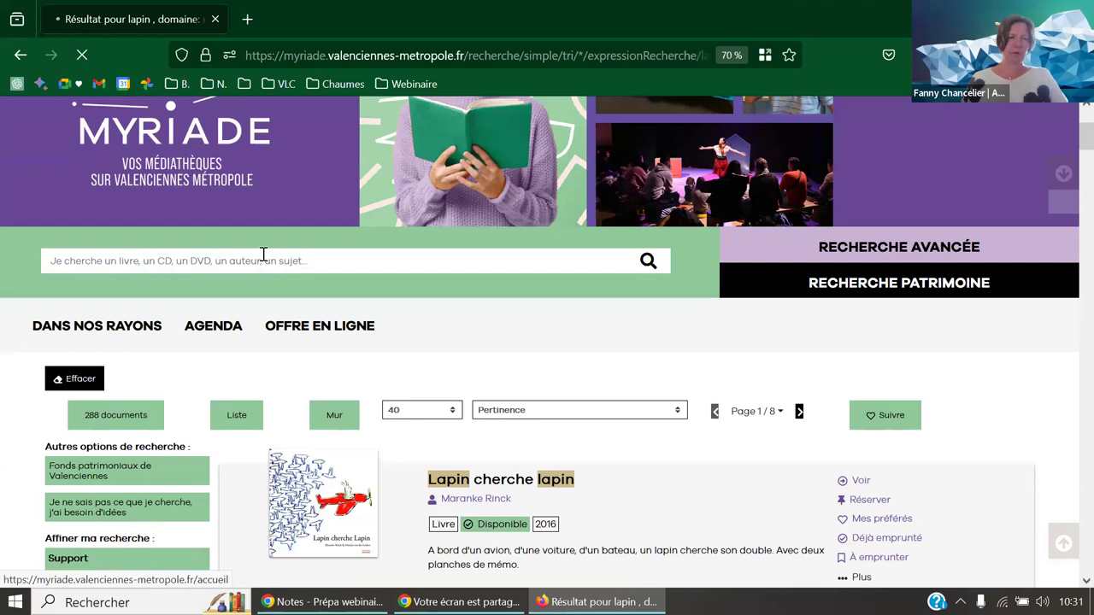
pyautogui.scroll(-2, 160, 426)
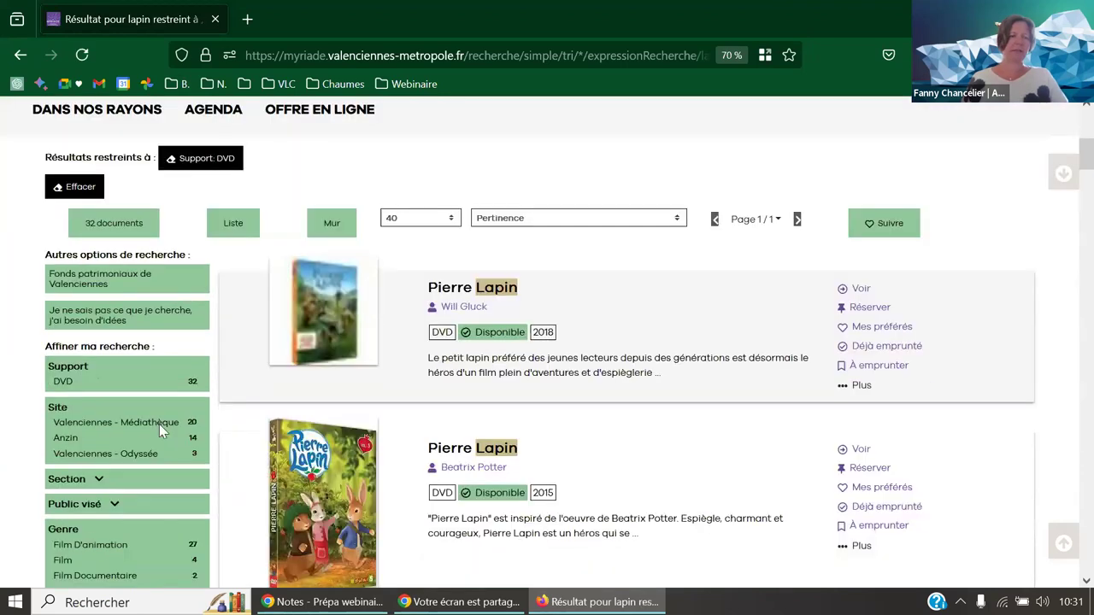
pyautogui.scroll(-3, 158, 424)
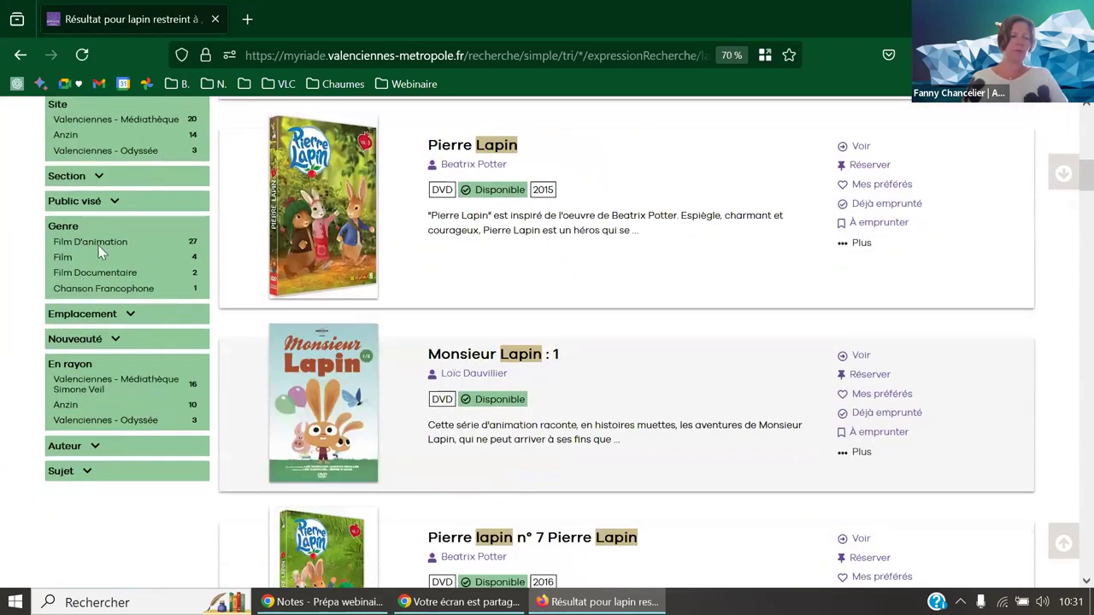
pyautogui.click(92, 243)
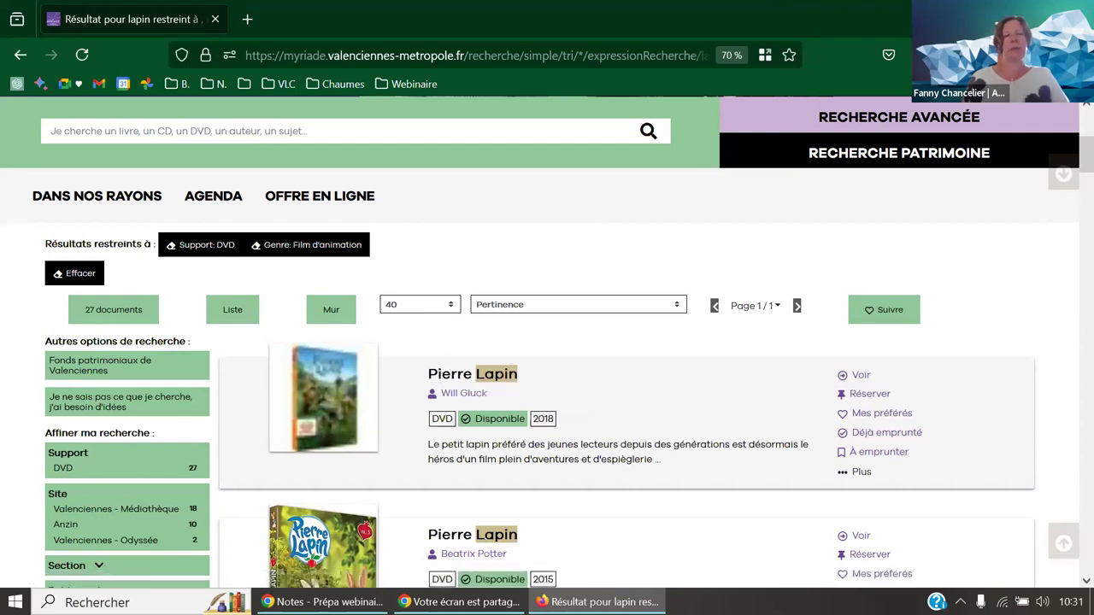
pyautogui.click(247, 19)
pyautogui.click(405, 88)
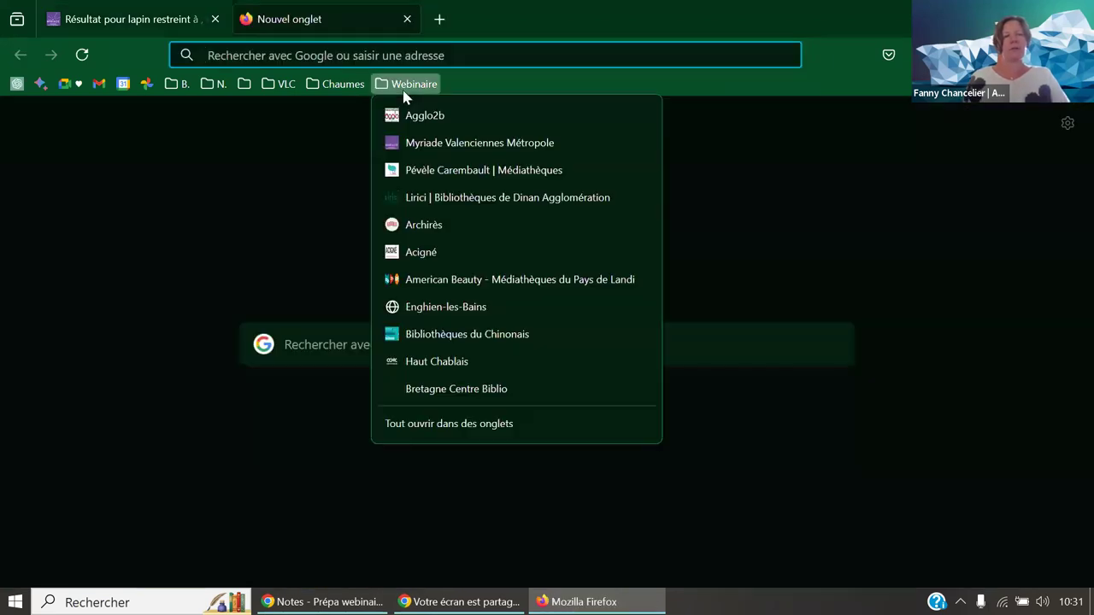
# - Search the Acigné médiathèque catalogue for 'lapin' and tick the Livre document type and Album genre facets
pyautogui.click(416, 251)
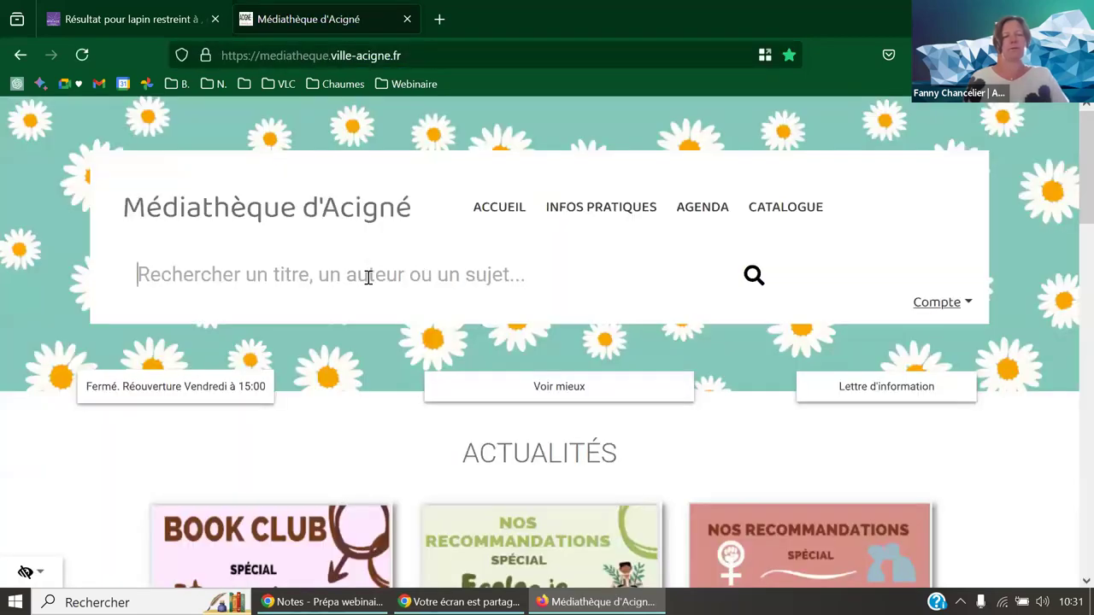
pyautogui.write('lapin')
pyautogui.press('Return')
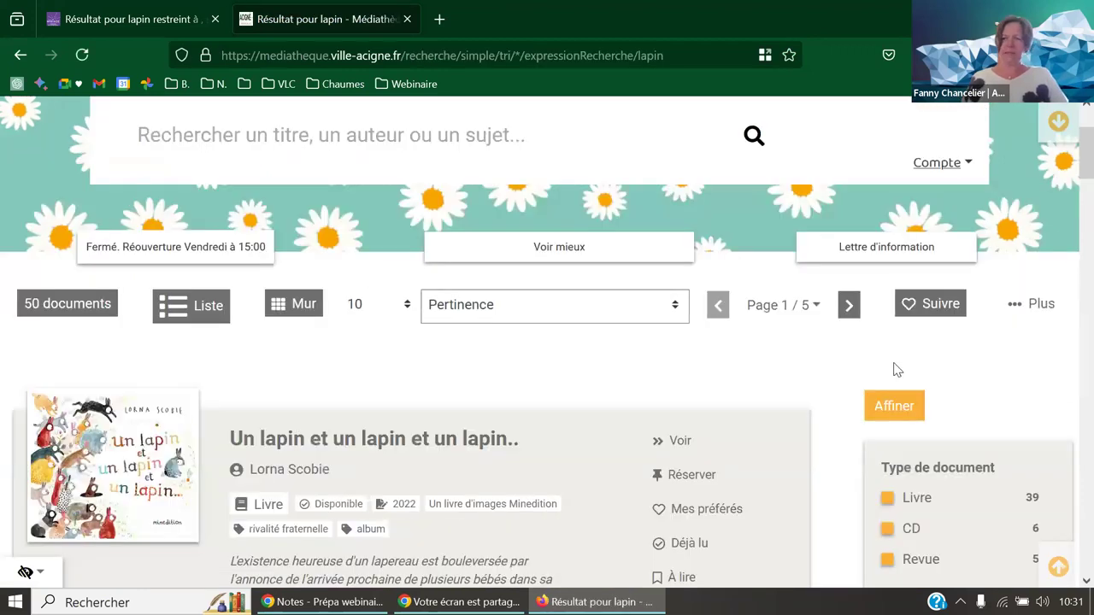
pyautogui.scroll(-3, 894, 369)
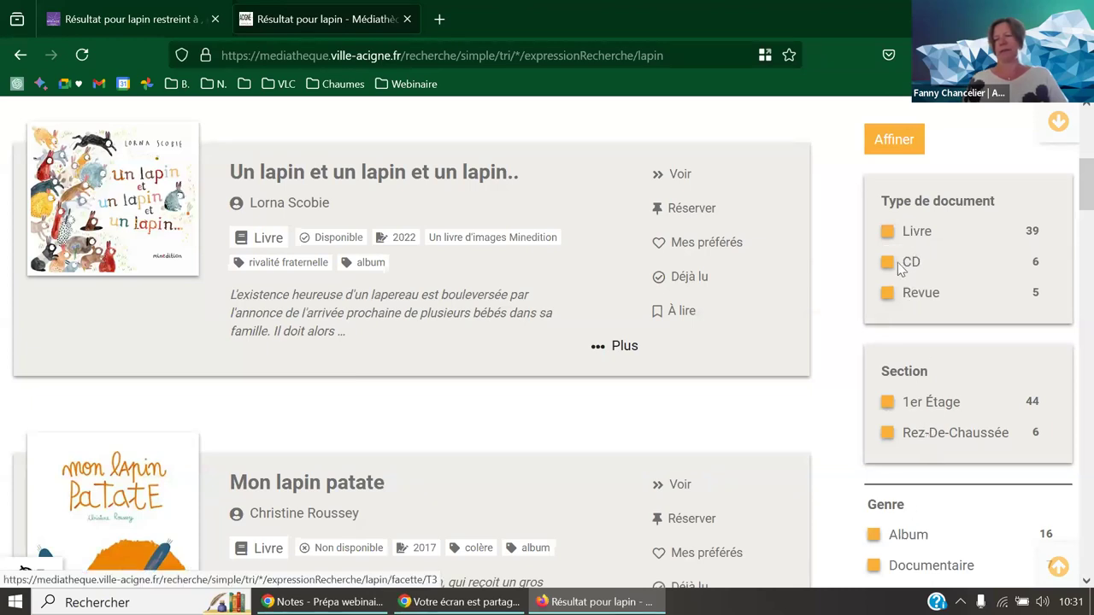
pyautogui.click(889, 233)
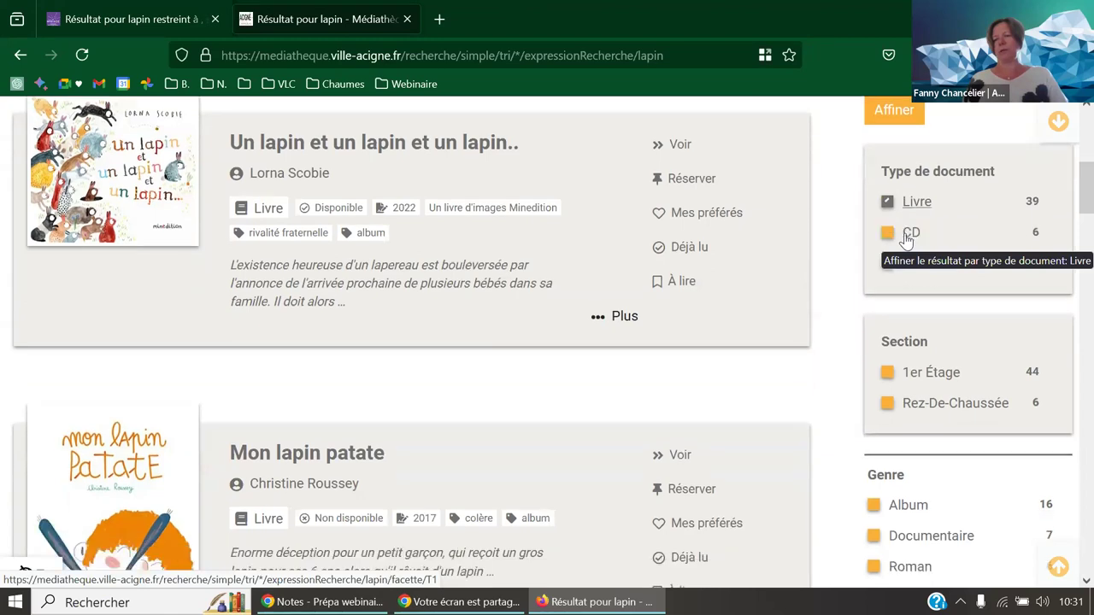
pyautogui.scroll(-3, 908, 241)
pyautogui.click(874, 357)
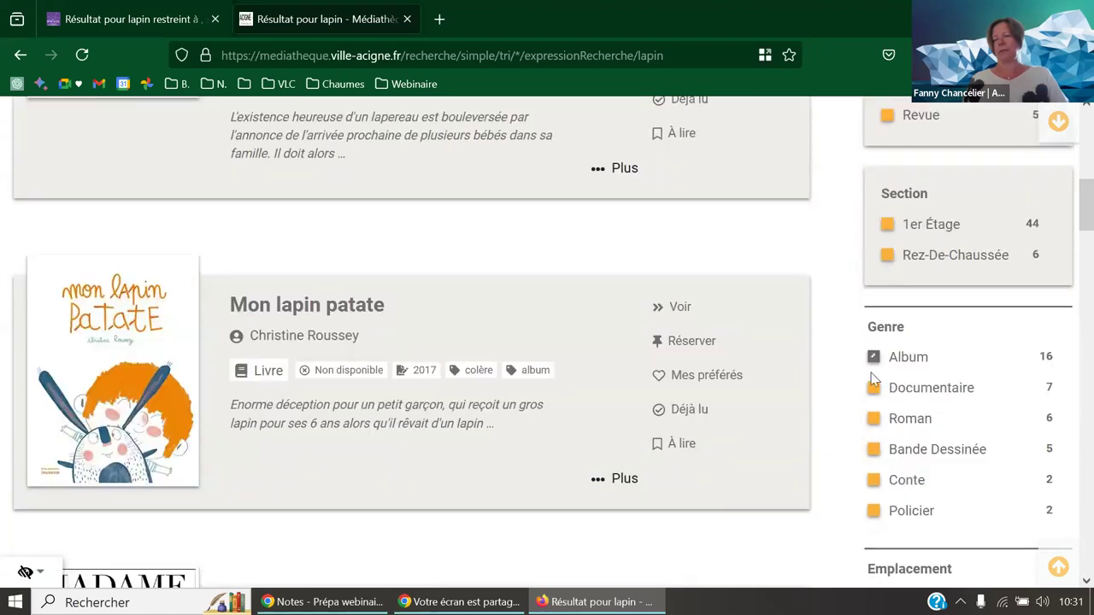
pyautogui.scroll(3, 871, 373)
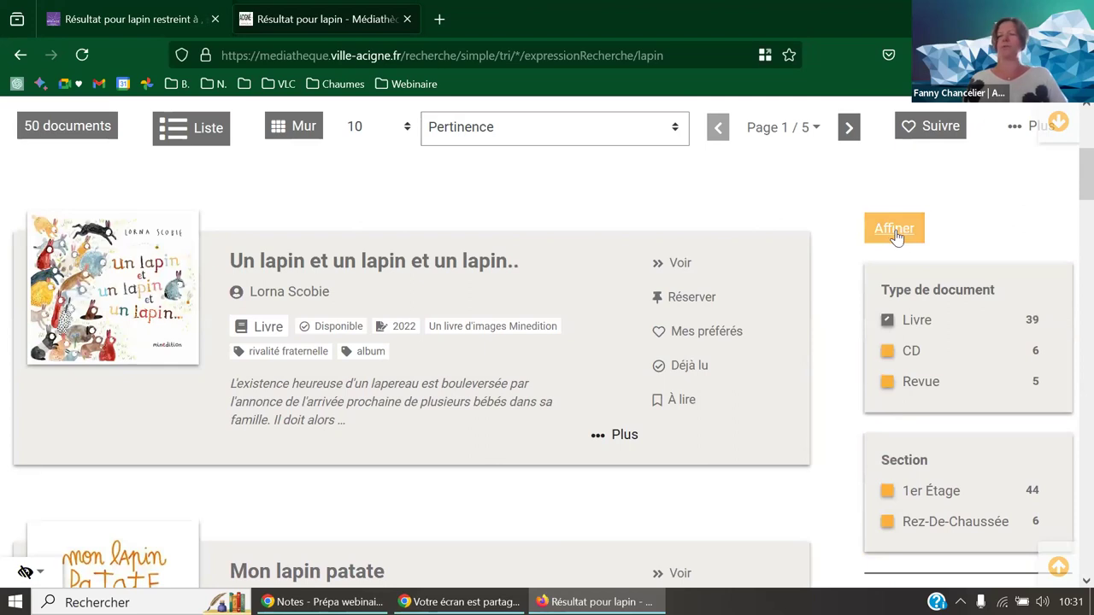
# - Apply the Livre and Album facets, narrowing Acigné's lapin results to 16 documents
pyautogui.click(895, 233)
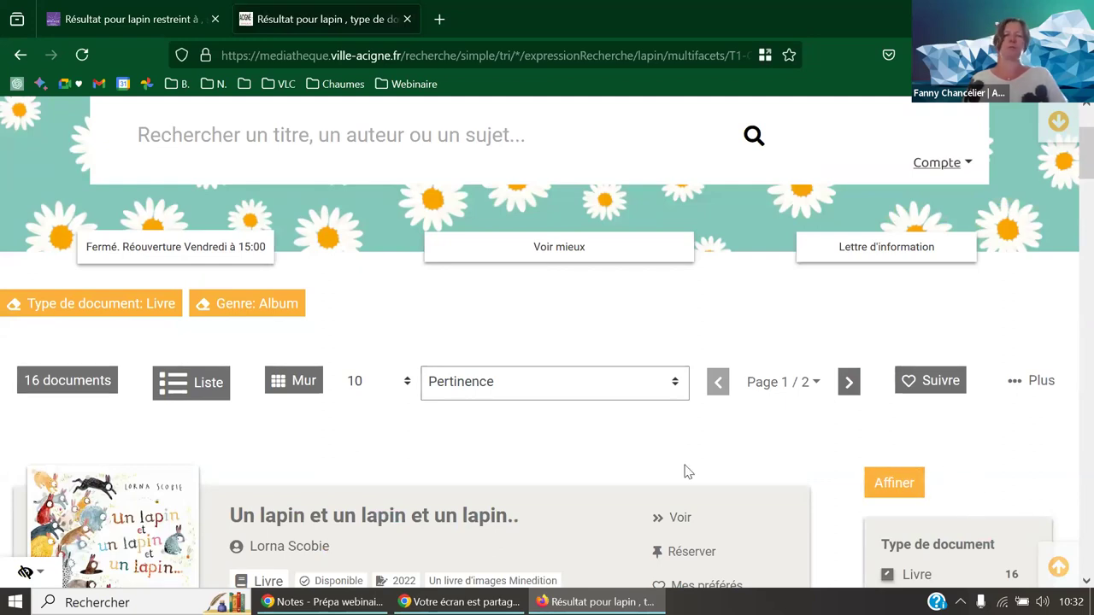
pyautogui.scroll(-2, 460, 444)
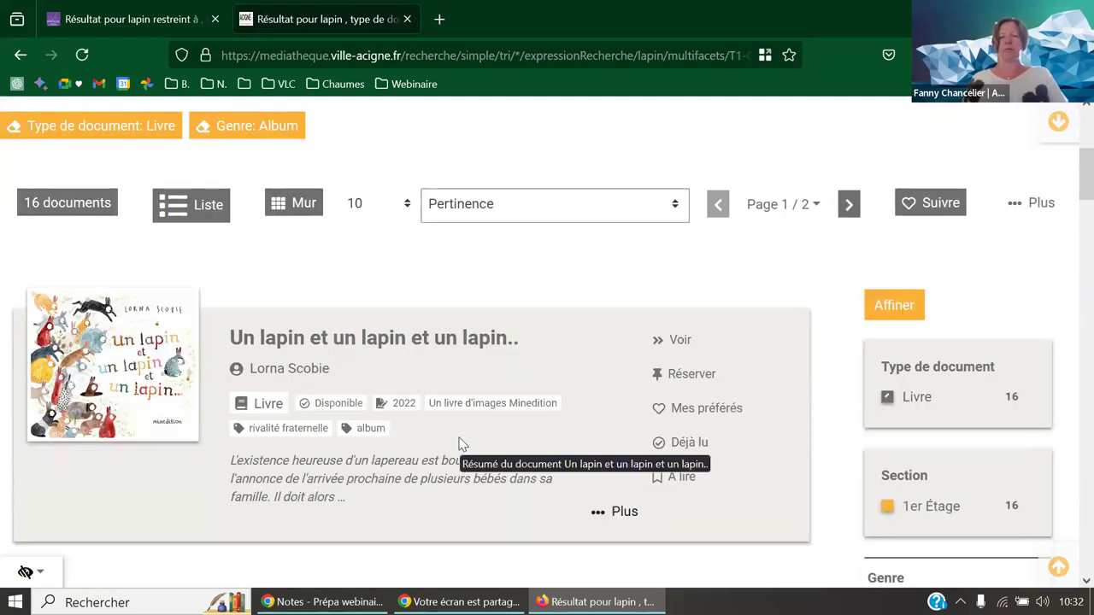
pyautogui.scroll(-1, 461, 450)
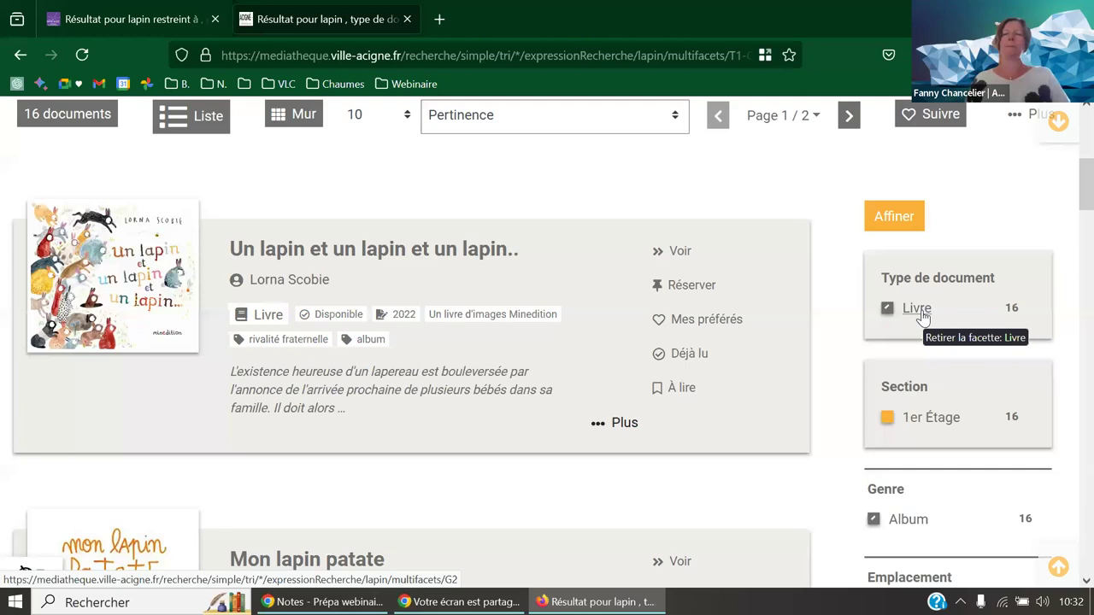
pyautogui.scroll(4, 922, 316)
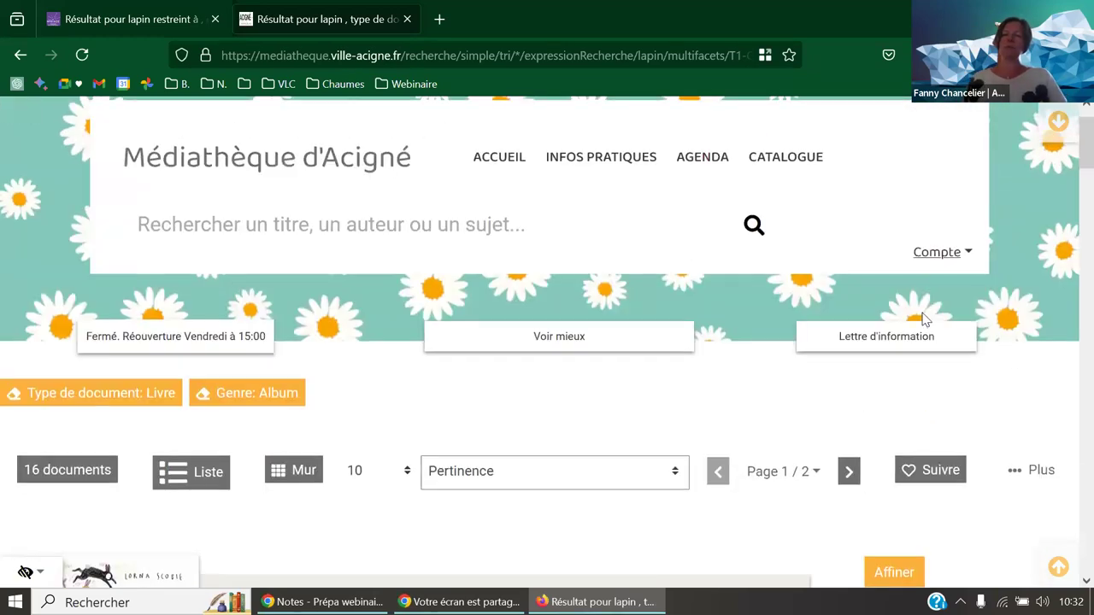
pyautogui.scroll(1, 922, 318)
# - Log into the Acigné portal with the administrator account, declining Firefox's password save
pyautogui.click(933, 304)
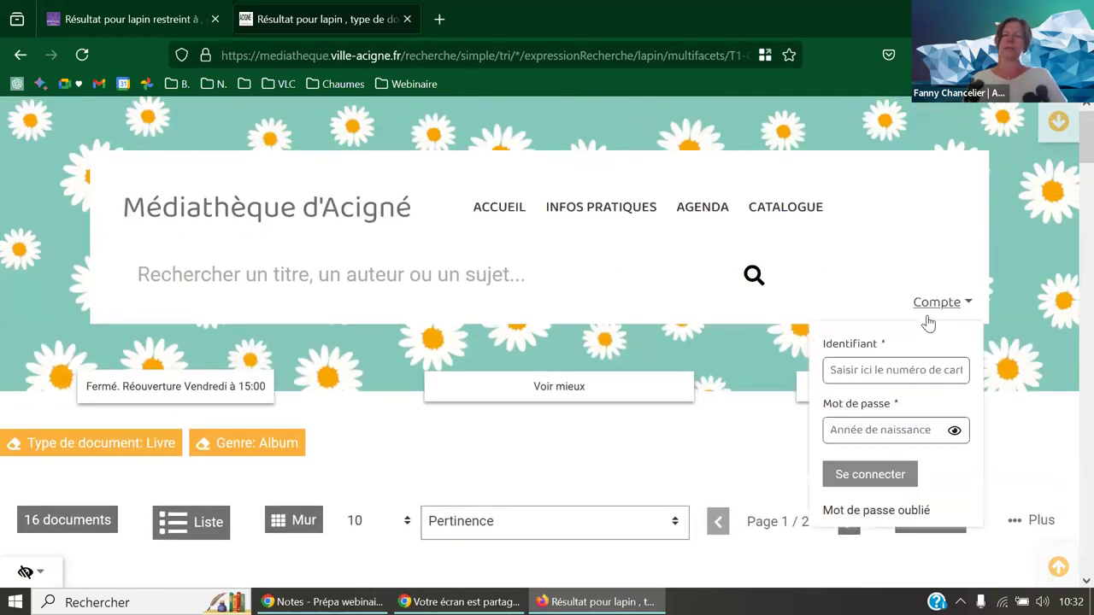
pyautogui.write('sysadm')
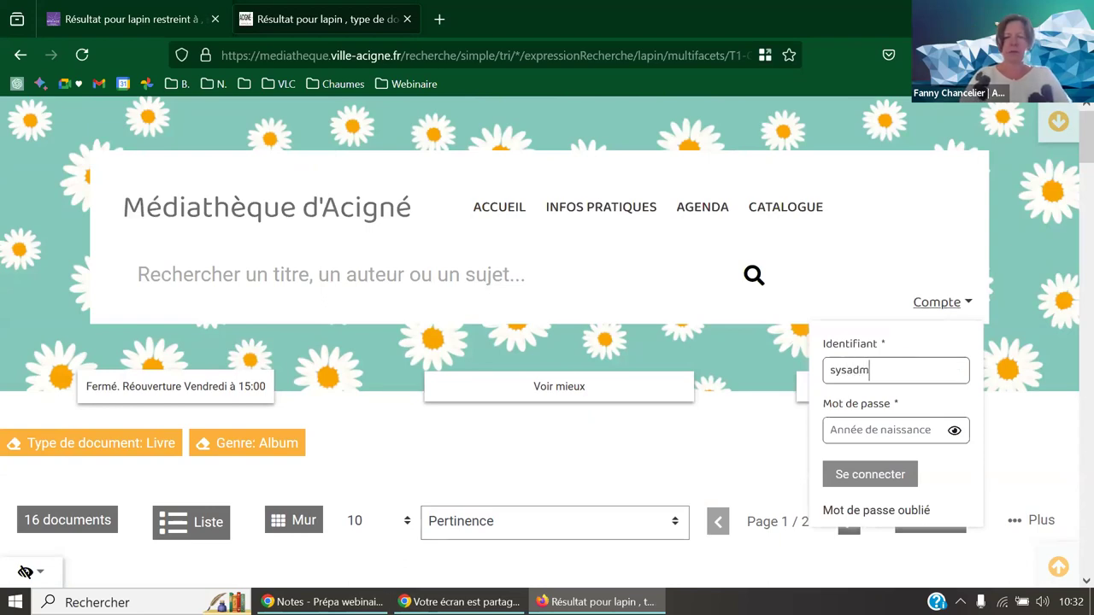
pyautogui.write('1')
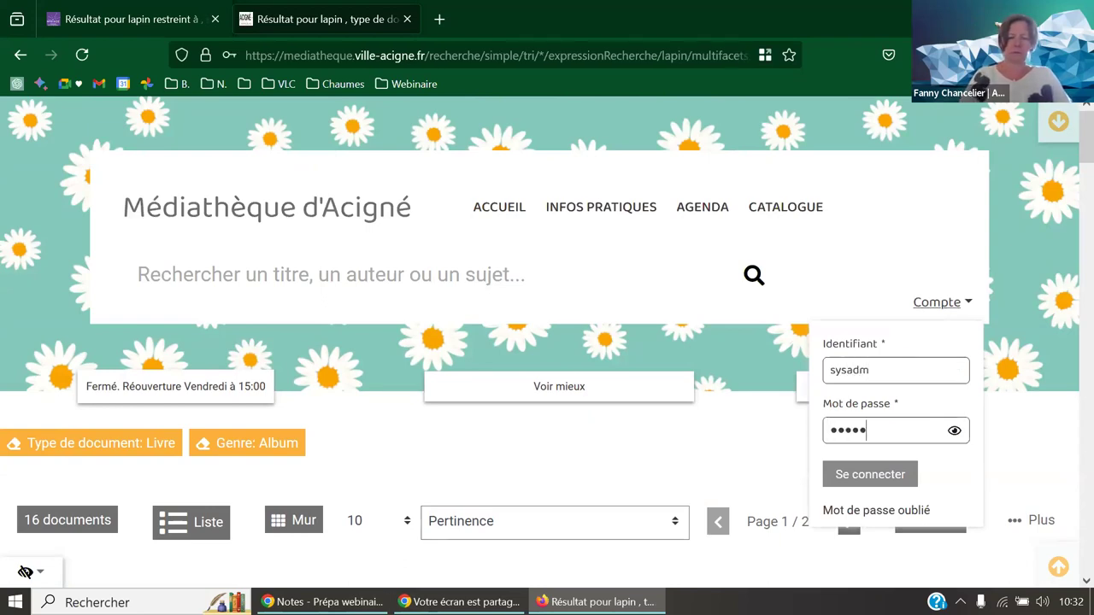
pyautogui.press('Return')
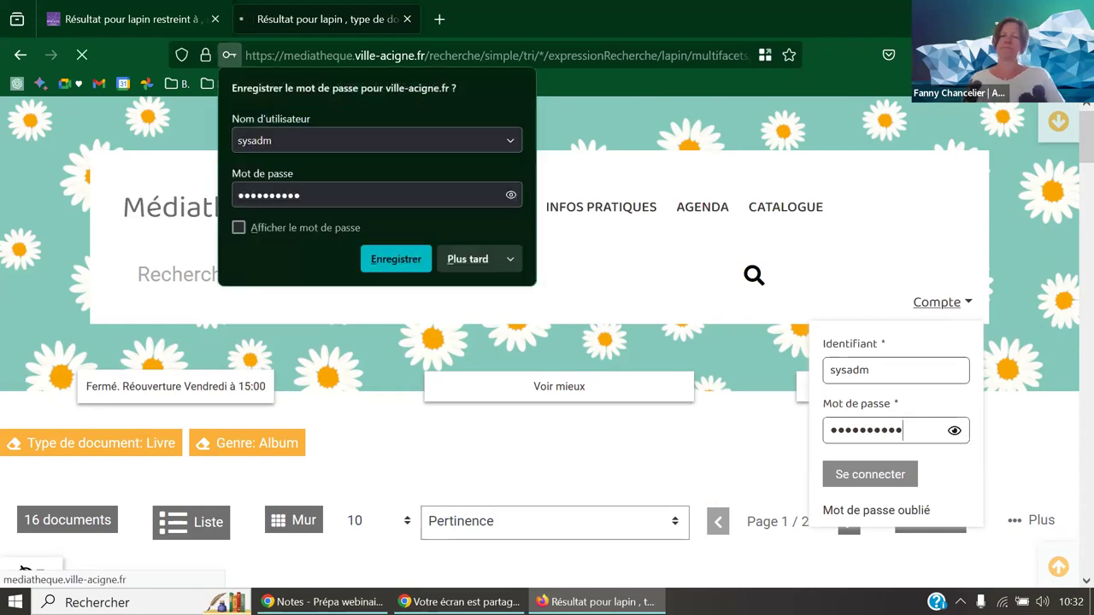
pyautogui.click(466, 259)
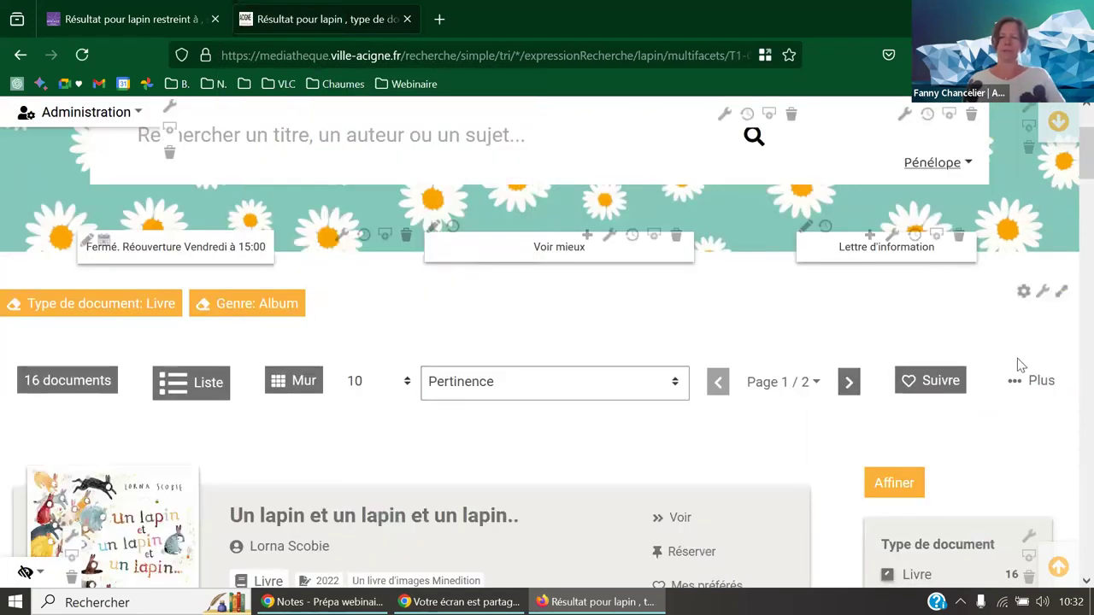
pyautogui.scroll(-2, 1053, 435)
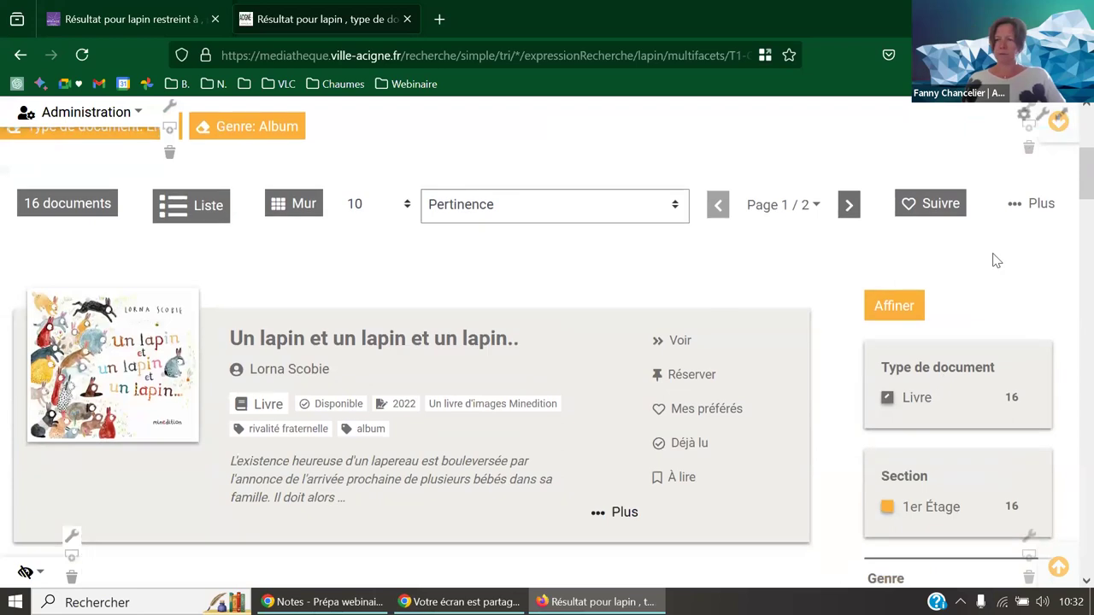
pyautogui.scroll(2, 1000, 265)
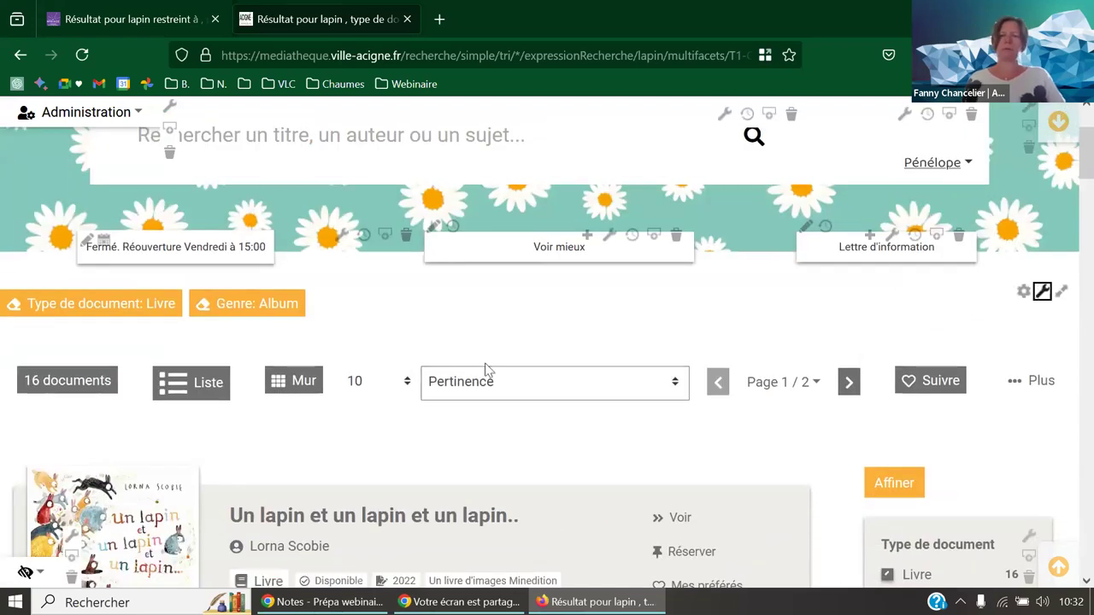
# - Close the search-result configuration panel and log out with the account menu's Me déconnecter
pyautogui.scroll(-2, 387, 363)
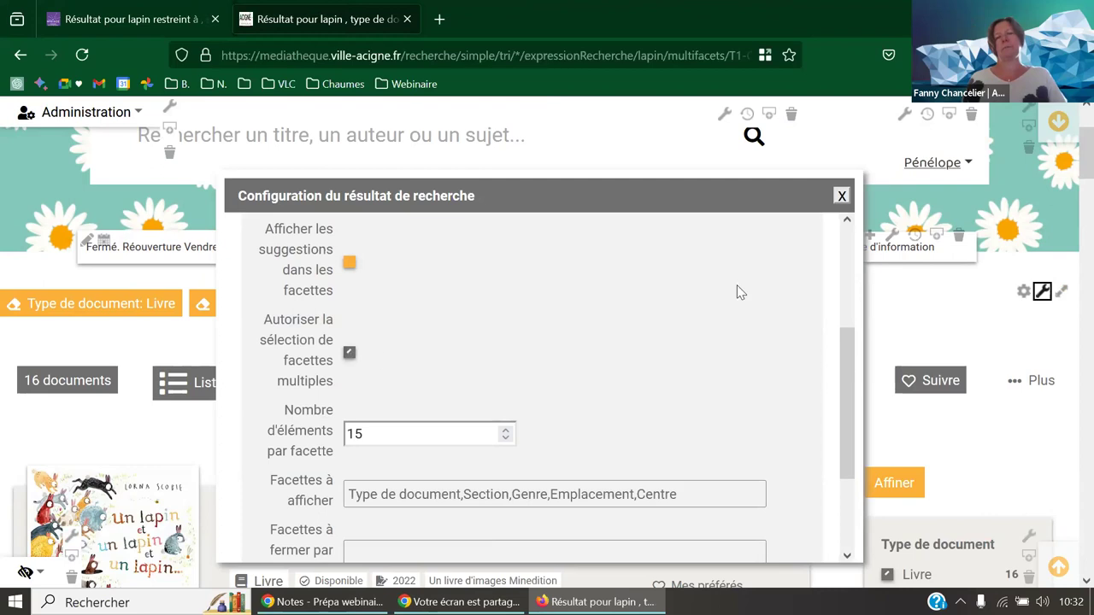
pyautogui.click(842, 198)
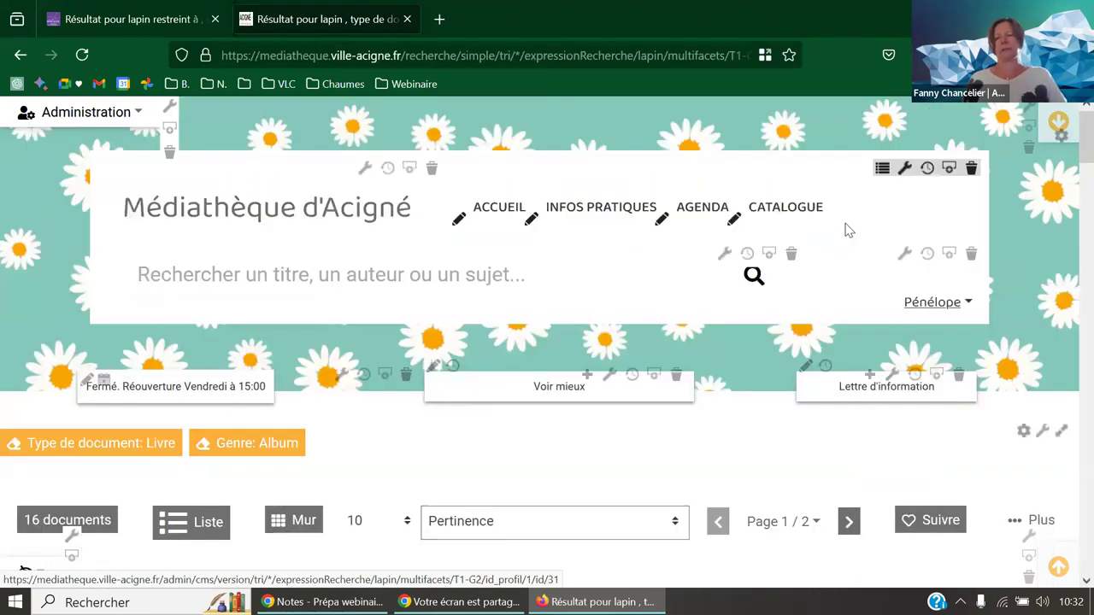
pyautogui.click(930, 304)
pyautogui.click(916, 378)
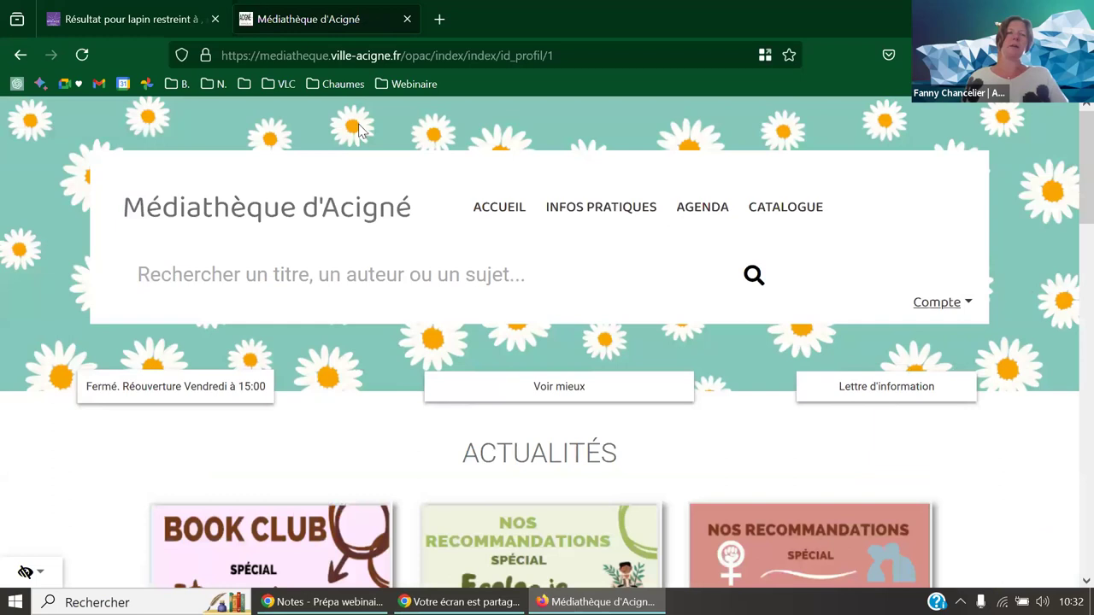
# - Close the Acigné tab and open the Pays de Landi 'American Beauty' notice from the Webinaire bookmarks
pyautogui.click(406, 21)
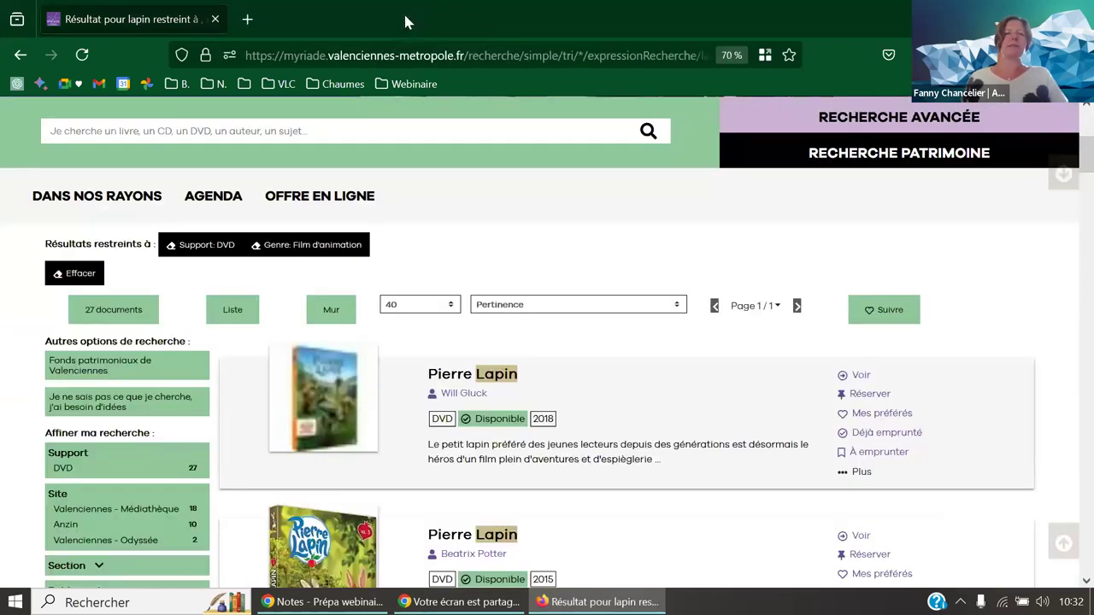
pyautogui.click(405, 86)
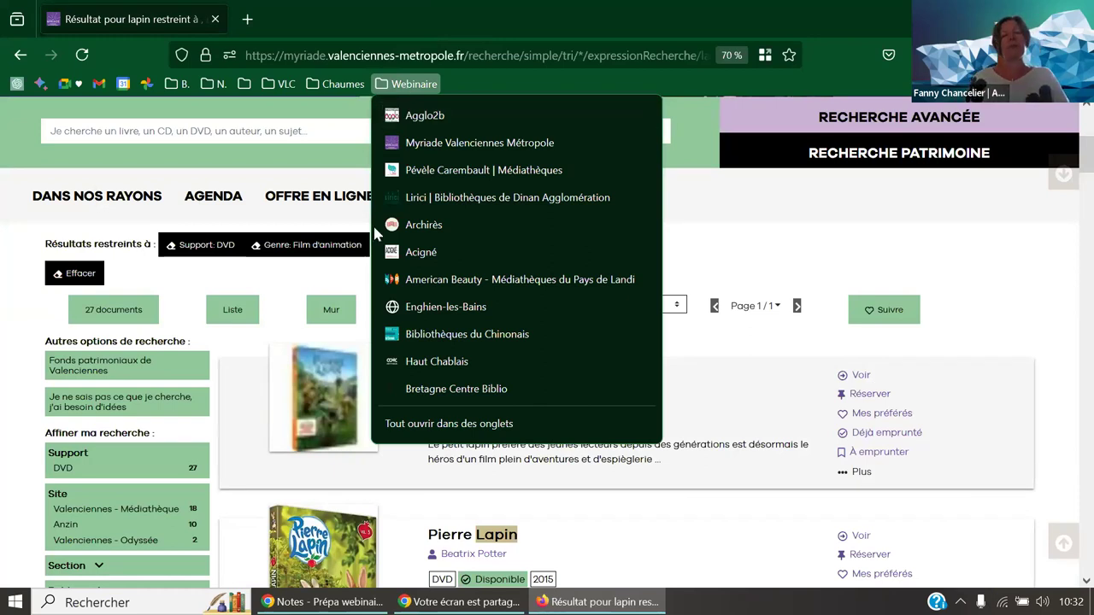
pyautogui.click(432, 281)
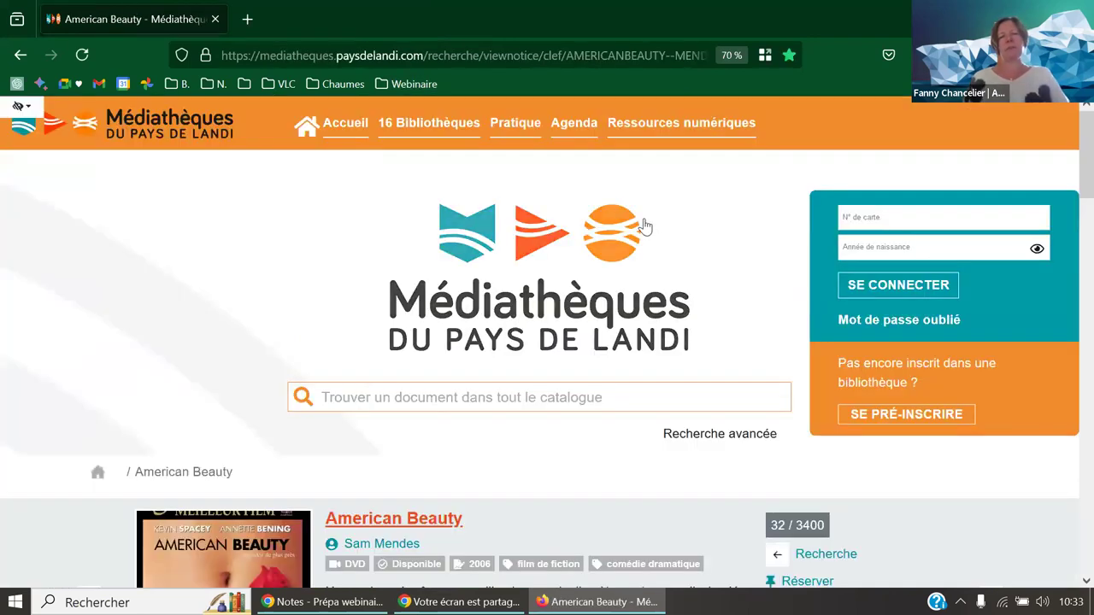
pyautogui.scroll(-5, 650, 230)
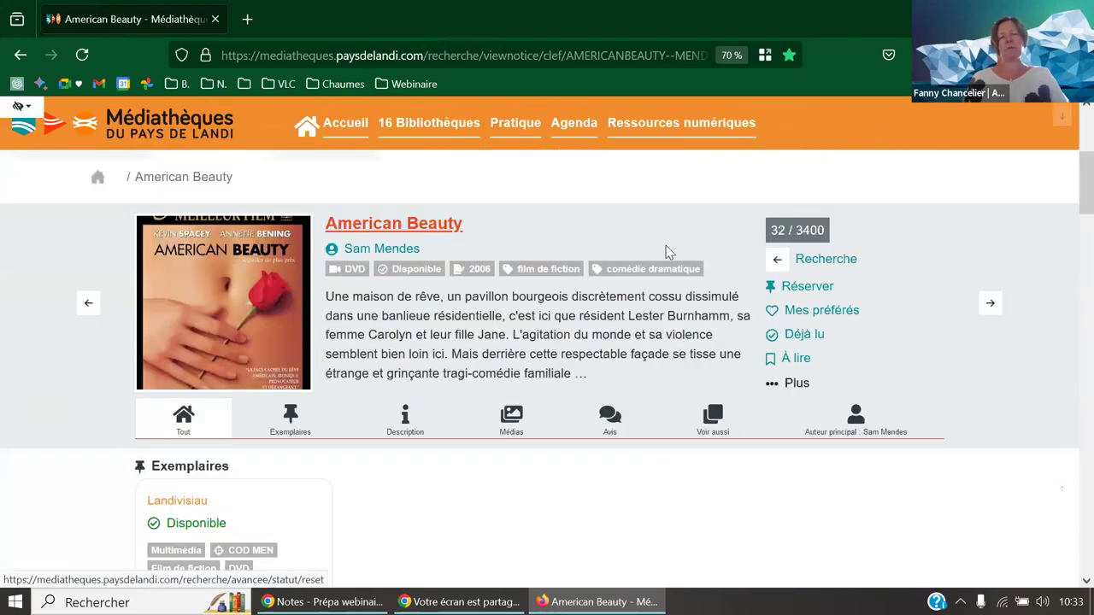
pyautogui.scroll(-6, 667, 250)
pyautogui.scroll(-5, 669, 253)
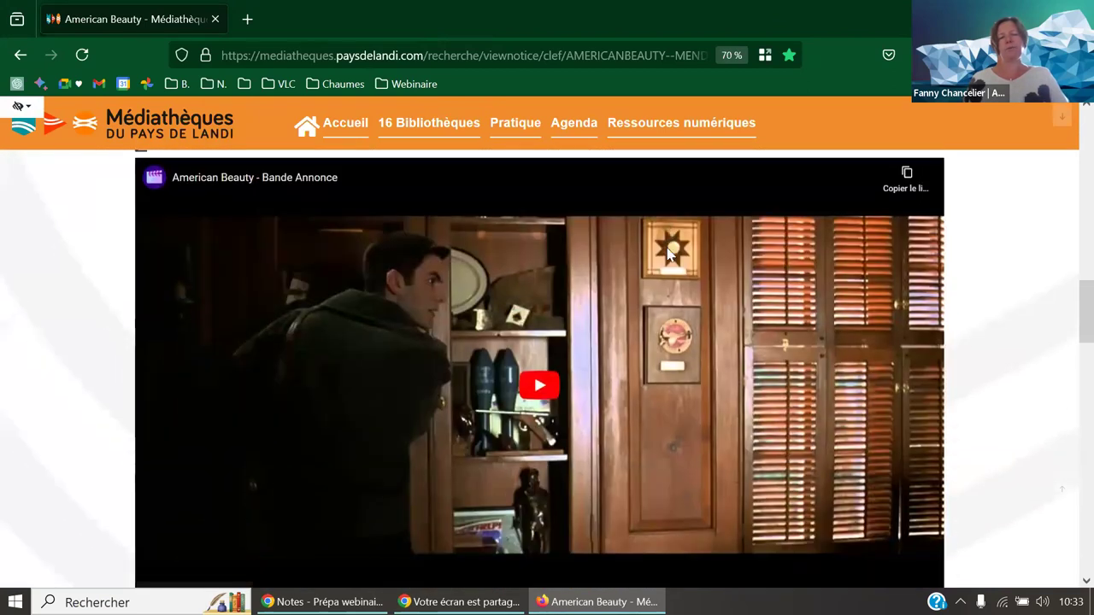
pyautogui.scroll(-4, 668, 253)
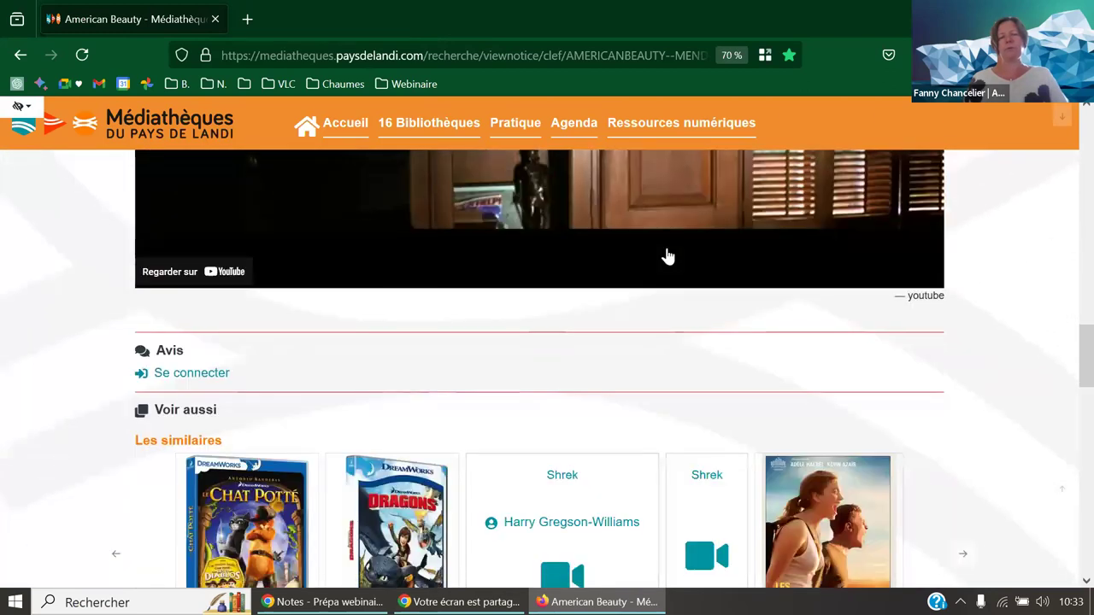
pyautogui.scroll(-6, 668, 257)
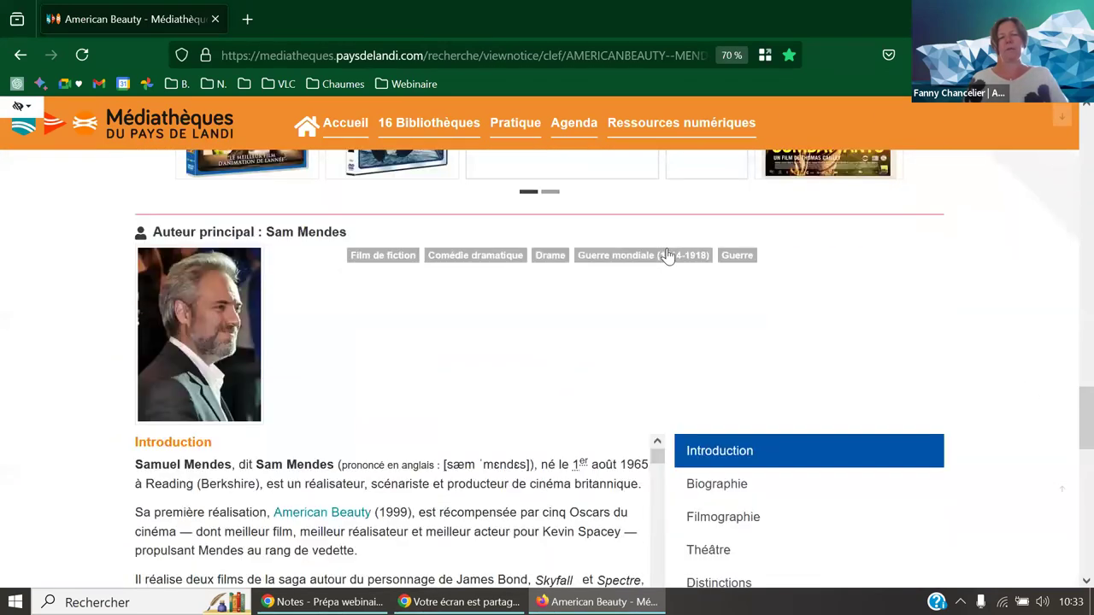
pyautogui.scroll(-1, 668, 257)
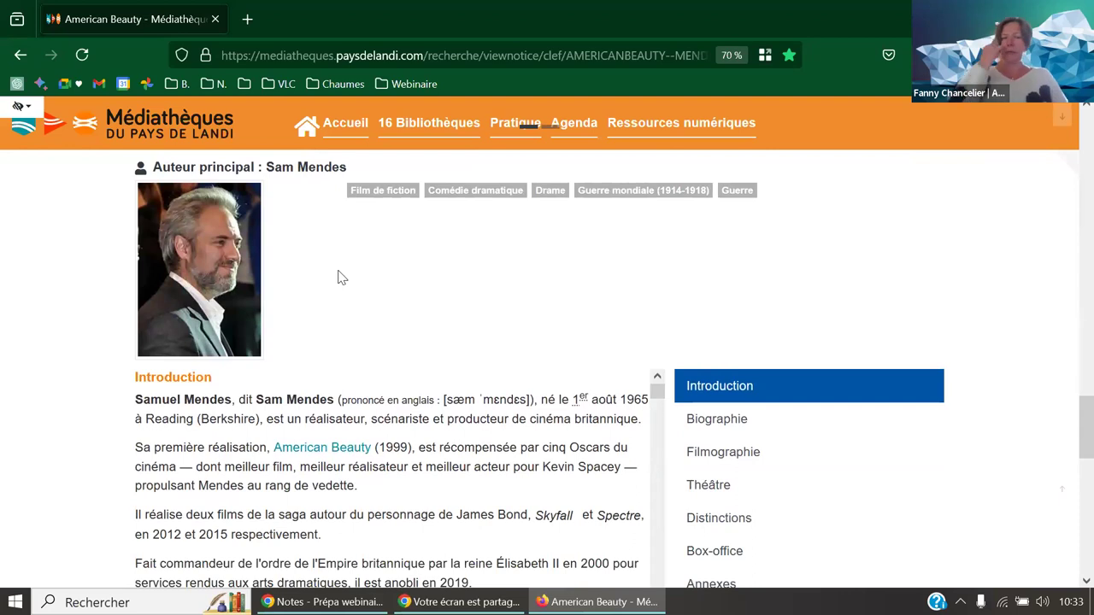
pyautogui.scroll(2, 453, 252)
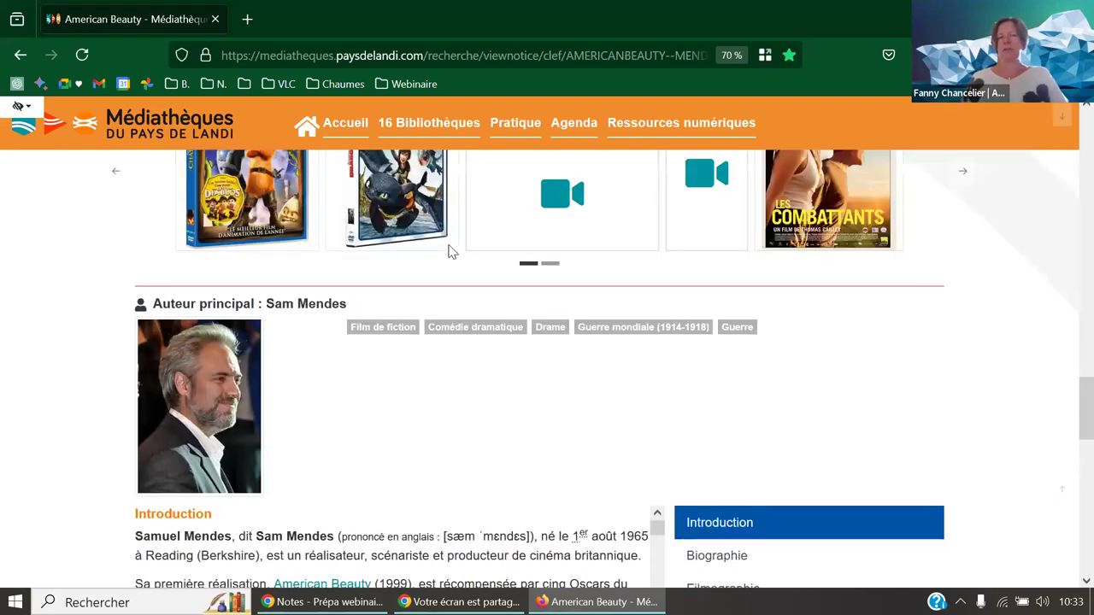
pyautogui.scroll(8, 453, 252)
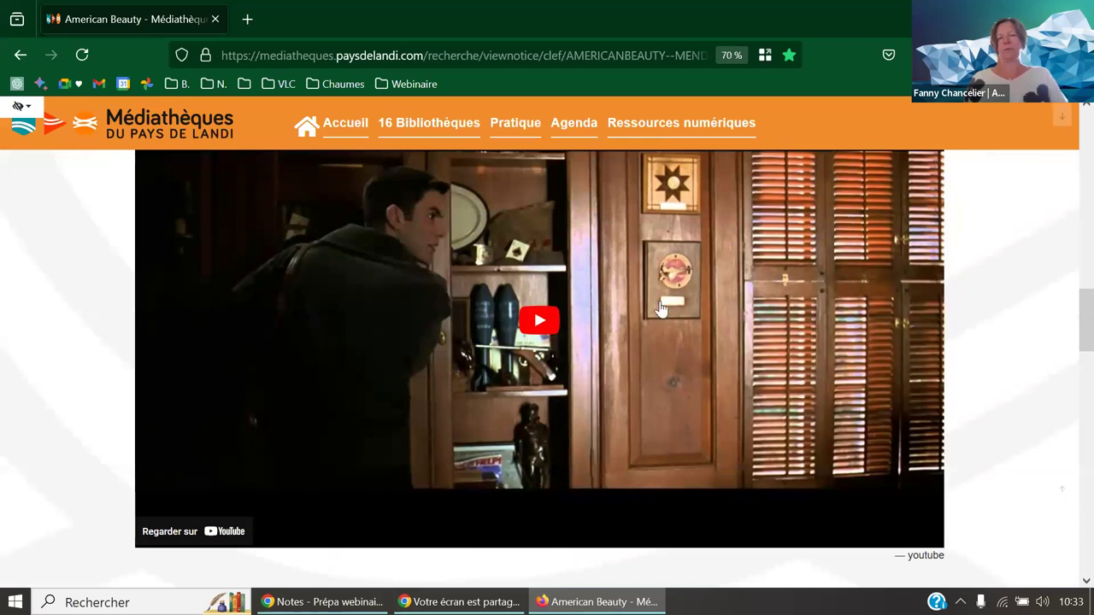
pyautogui.scroll(-10, 661, 311)
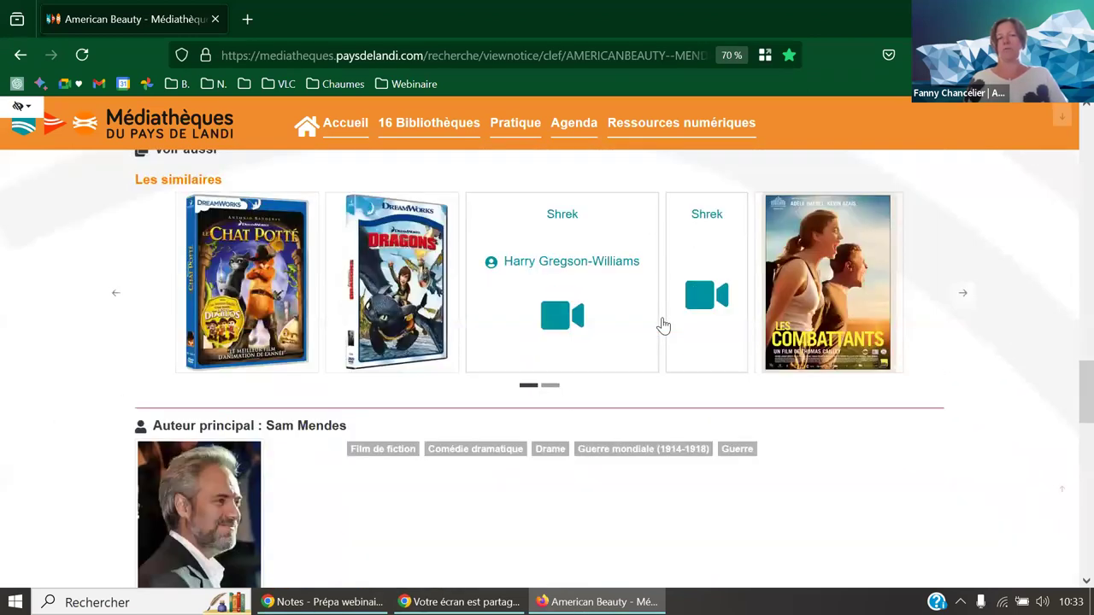
# - Log into the Pays de Landi portal as administrator, declining Firefox's password save
pyautogui.moveTo(1086, 393); pyautogui.dragTo(1087, 119)
pyautogui.click(937, 215)
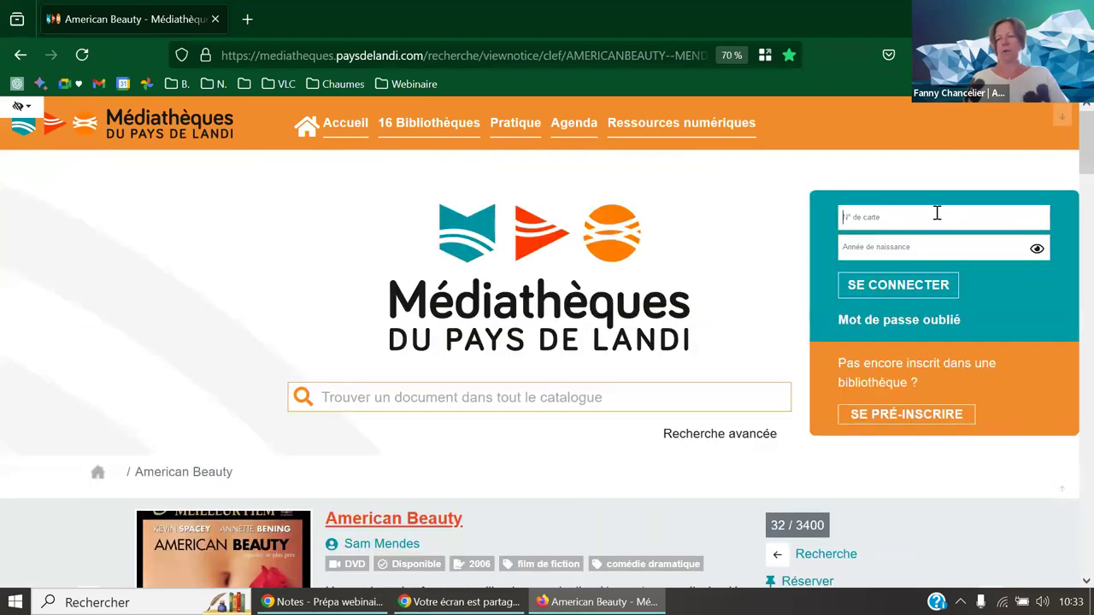
pyautogui.write('sysadm')
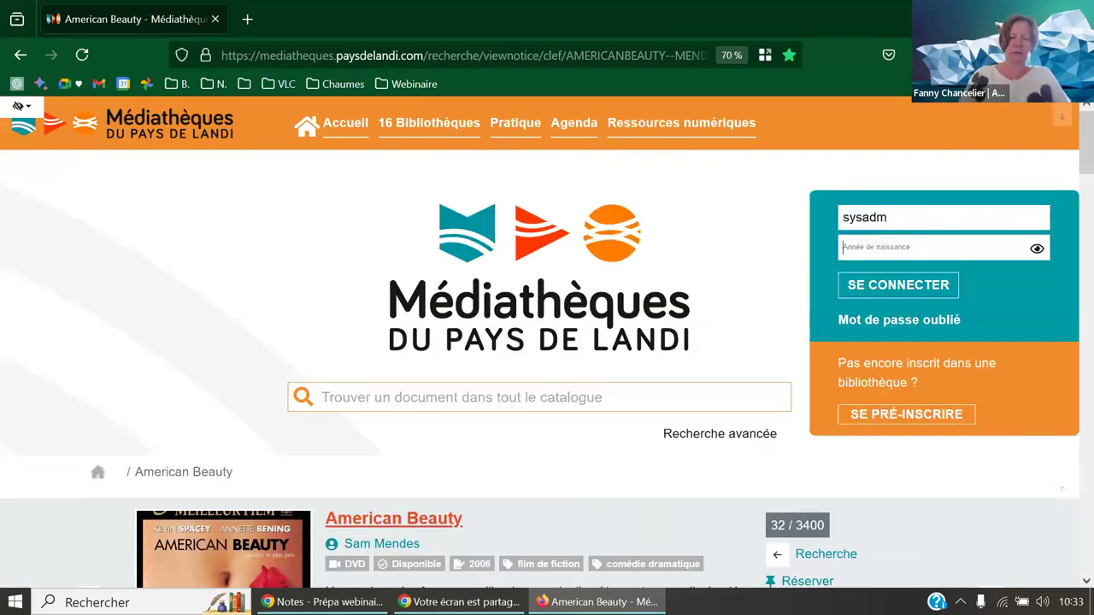
pyautogui.write('1')
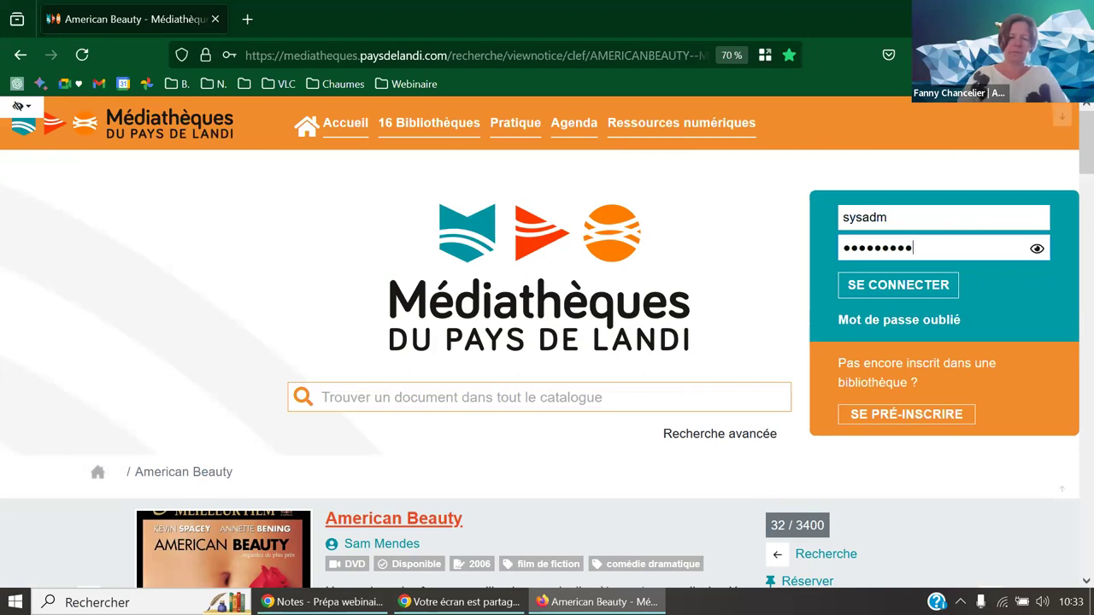
pyautogui.press('Return')
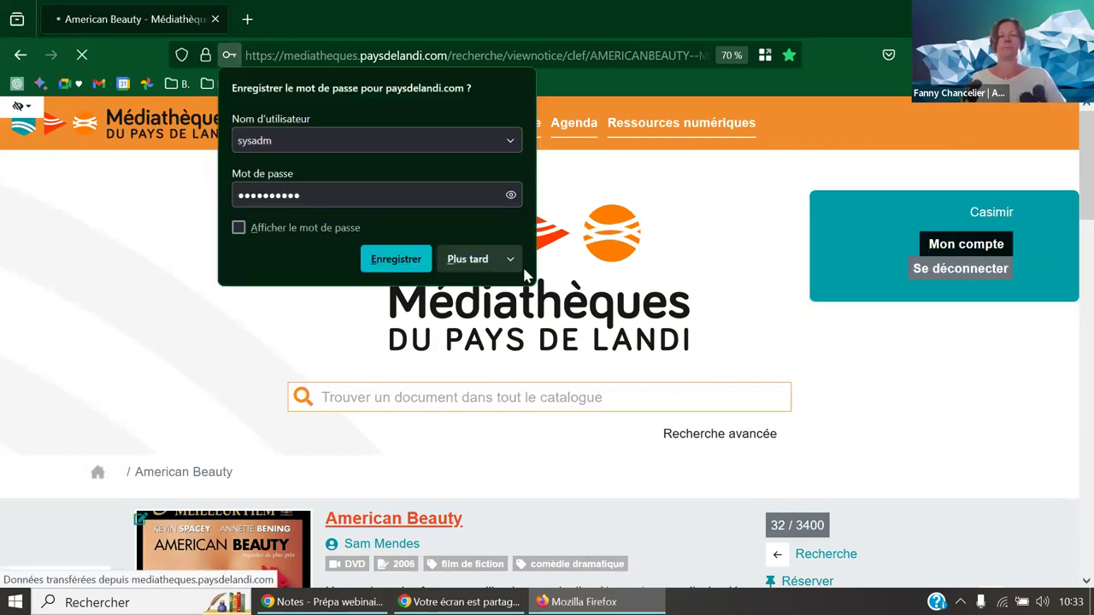
pyautogui.click(488, 267)
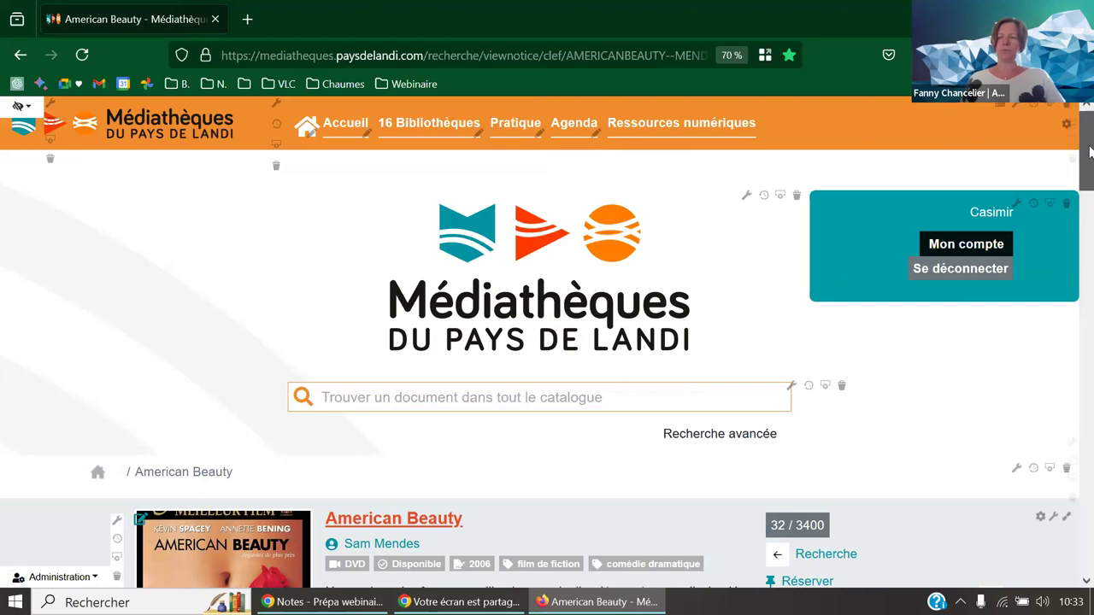
pyautogui.scroll(-3, 1088, 212)
pyautogui.scroll(-10, 1084, 257)
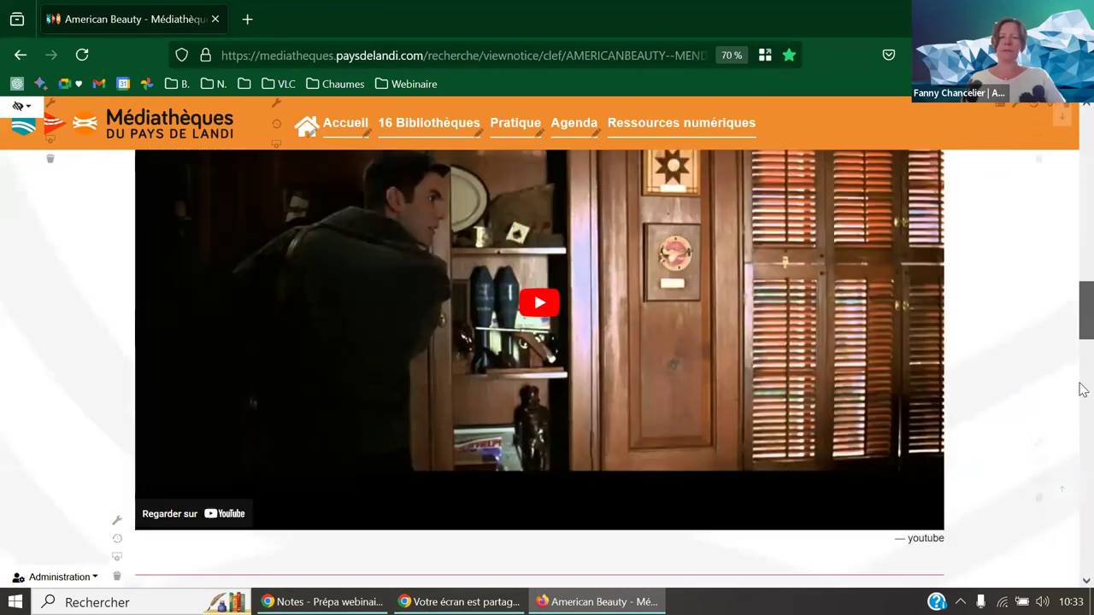
pyautogui.scroll(3, 1082, 384)
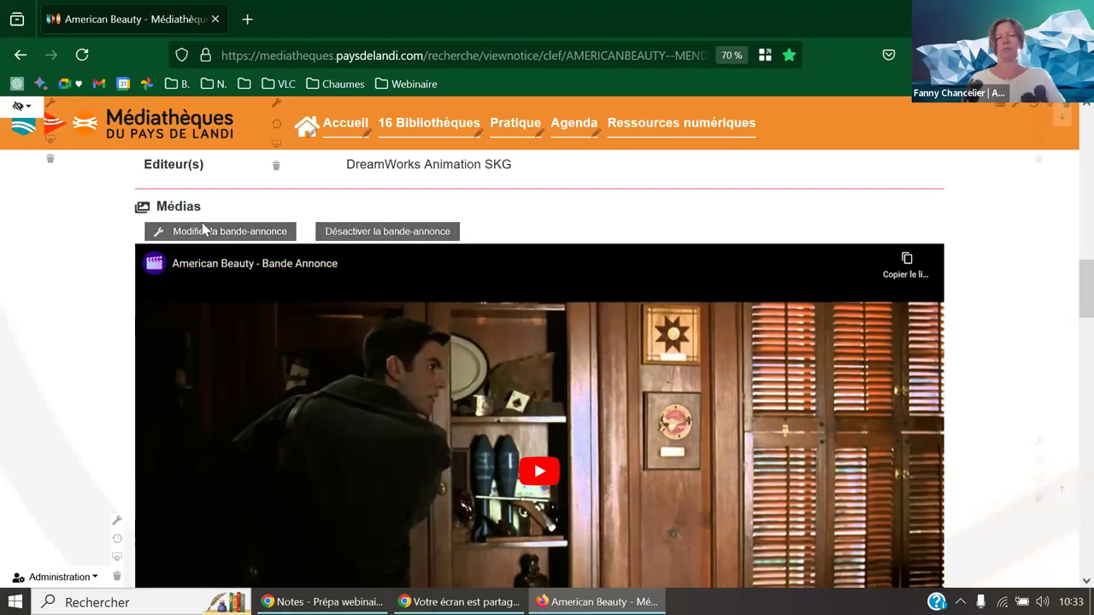
pyautogui.moveTo(1085, 288); pyautogui.dragTo(1091, 474)
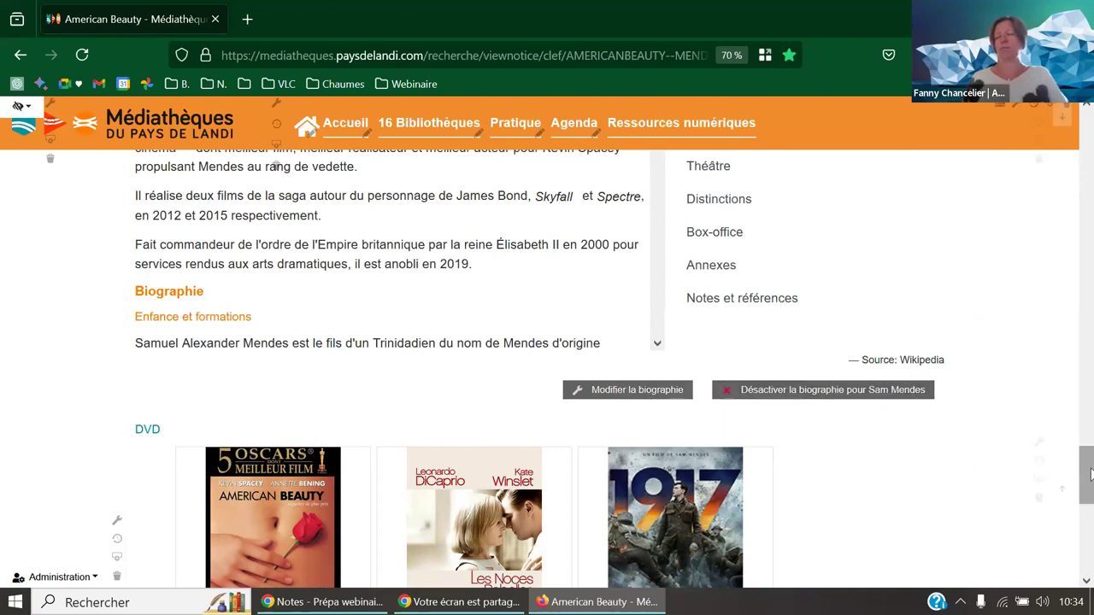
pyautogui.moveTo(1090, 474); pyautogui.dragTo(1090, 133)
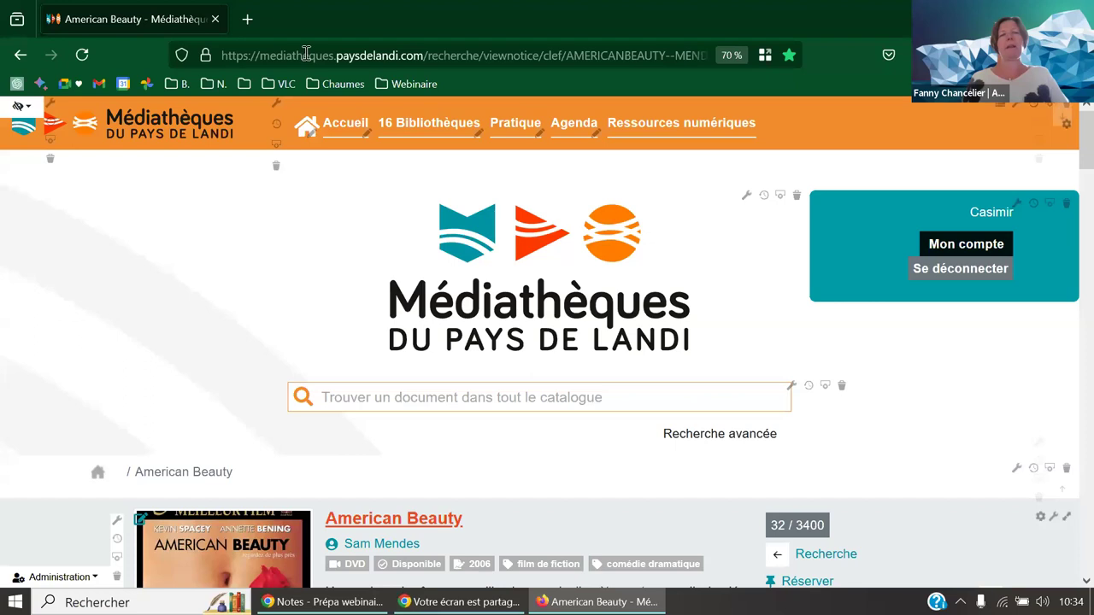
pyautogui.click(411, 85)
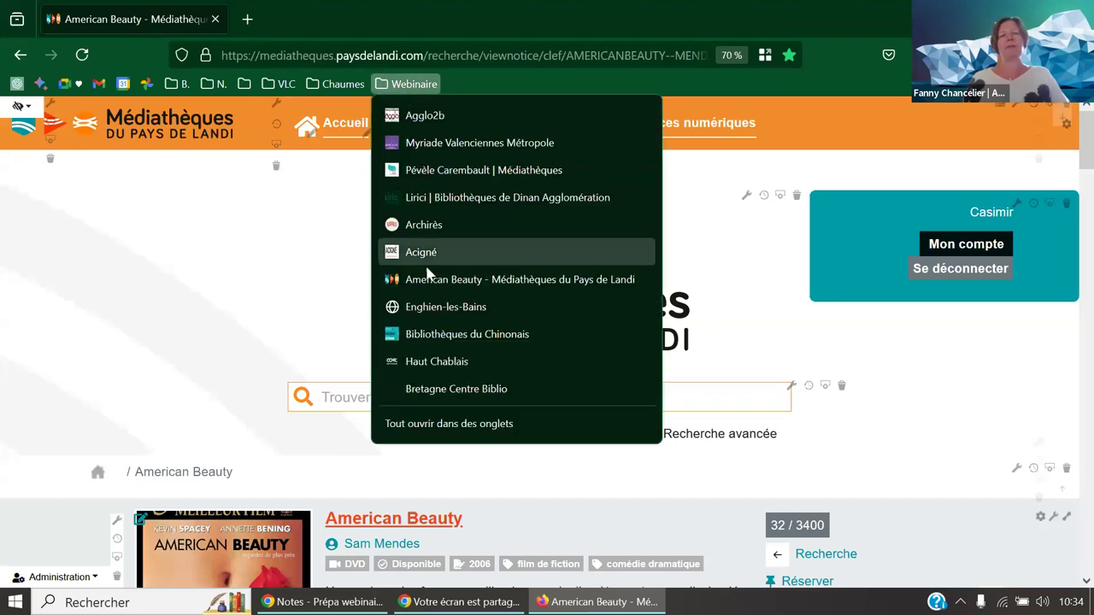
# - Open the Enghien-les-Bains portal and search 'lapin', reviewing the 130 results and RéVOdoc offer
pyautogui.click(428, 307)
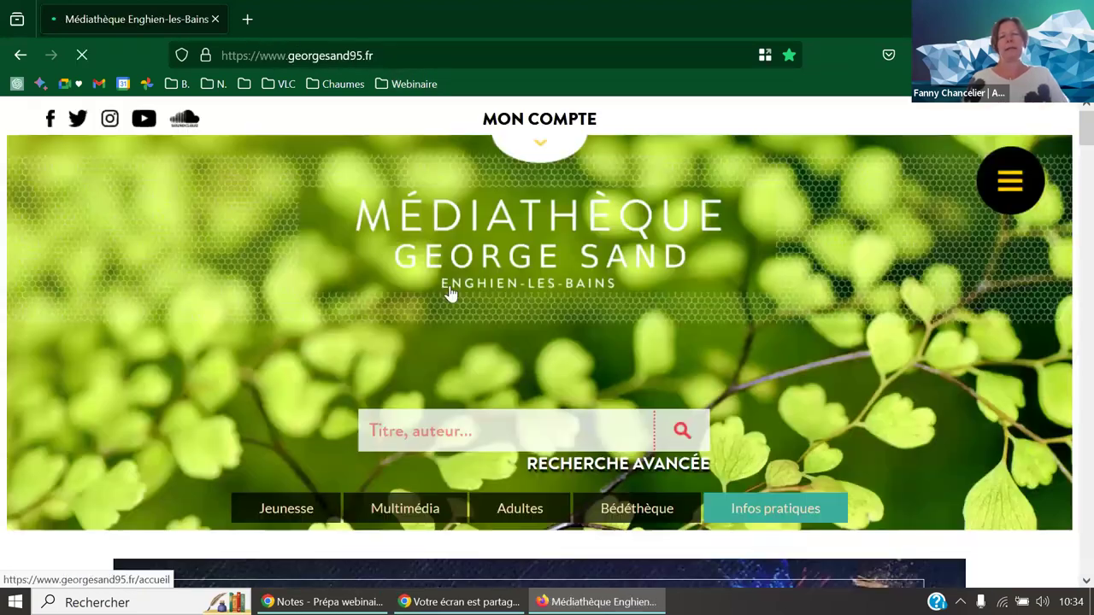
pyautogui.scroll(-2, 516, 371)
pyautogui.click(459, 347)
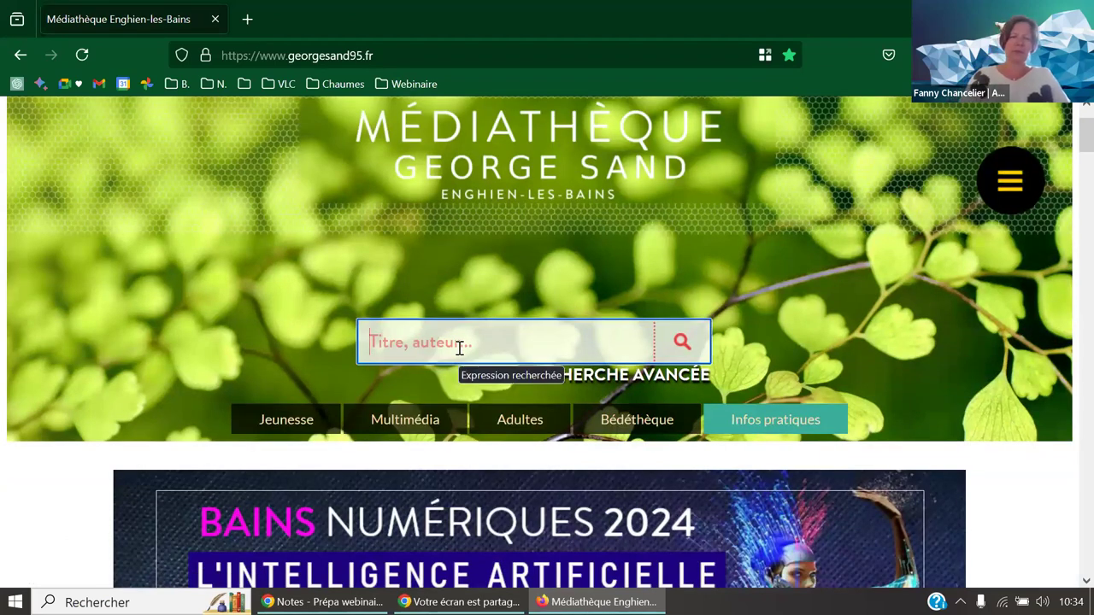
pyautogui.write('lapin')
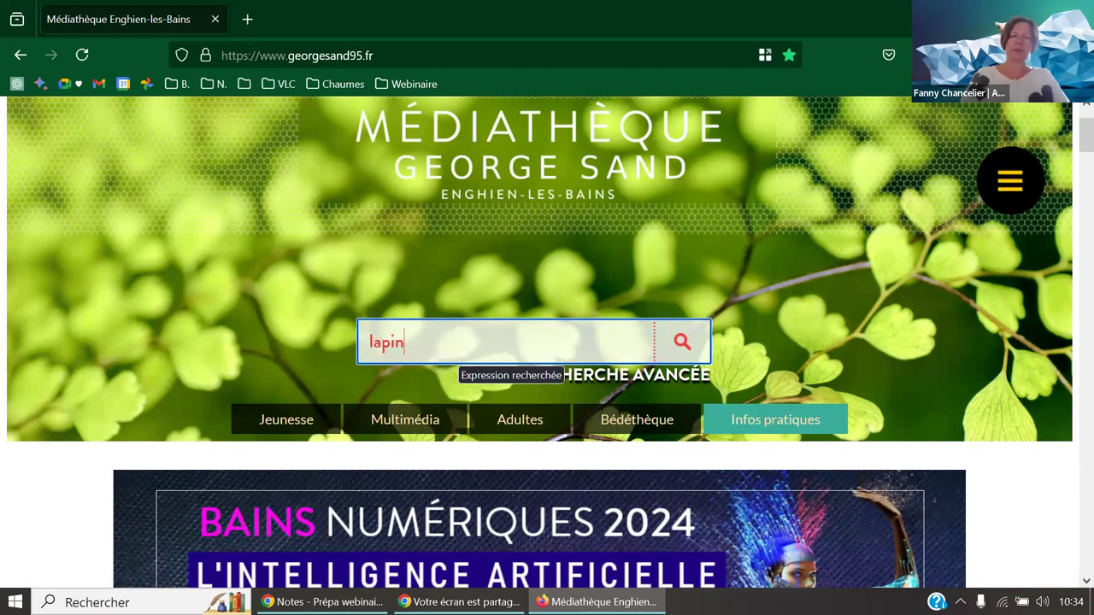
pyautogui.press('Return')
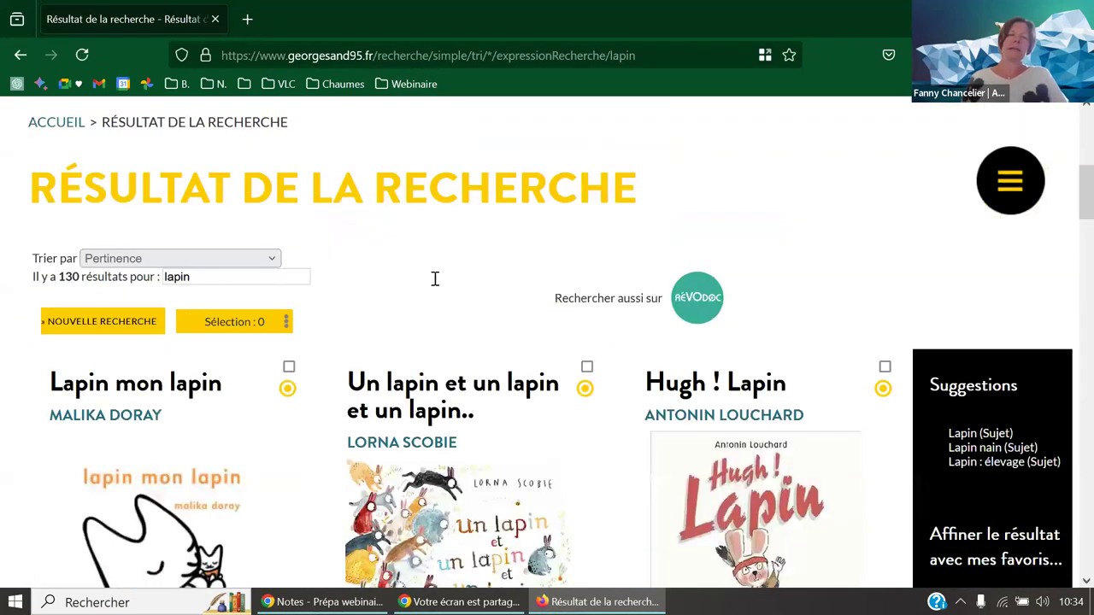
pyautogui.scroll(-2, 425, 321)
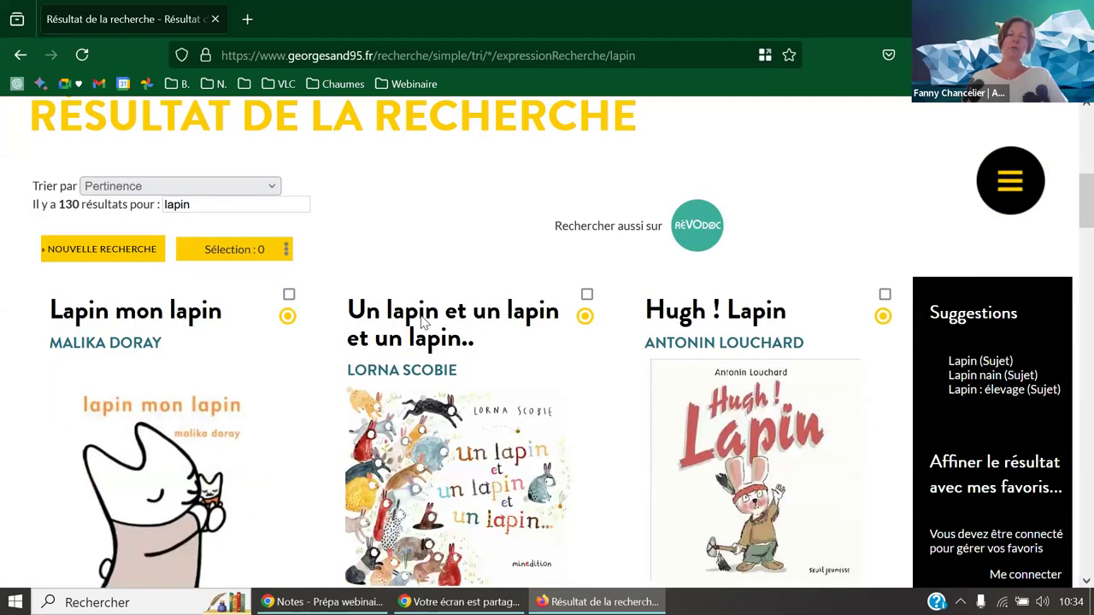
pyautogui.moveTo(715, 425)
pyautogui.scroll(2, 714, 425)
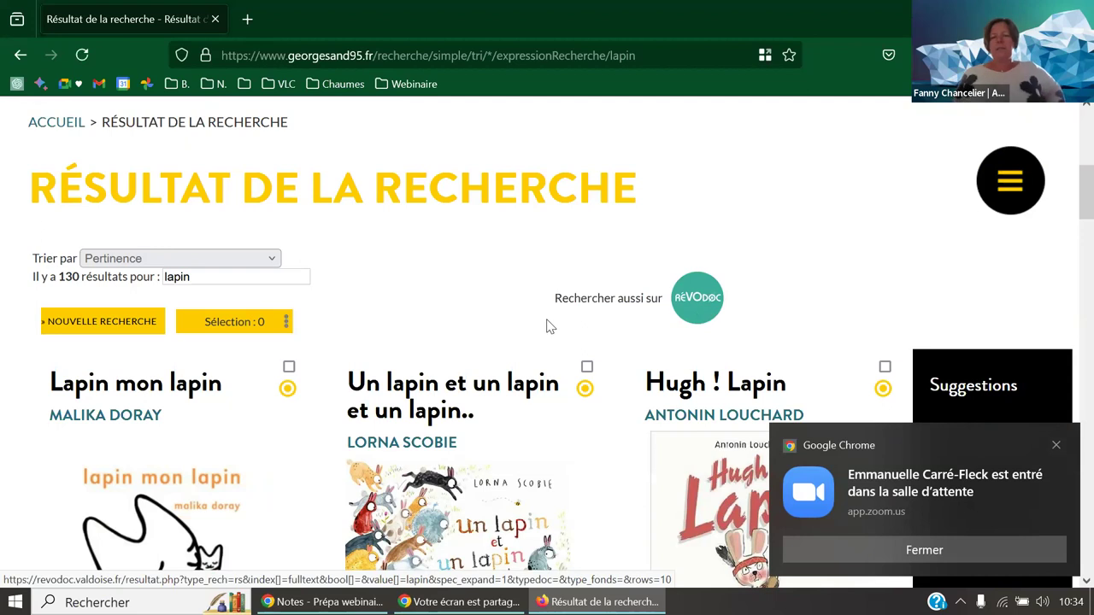
pyautogui.scroll(-1, 542, 359)
pyautogui.scroll(-2, 541, 368)
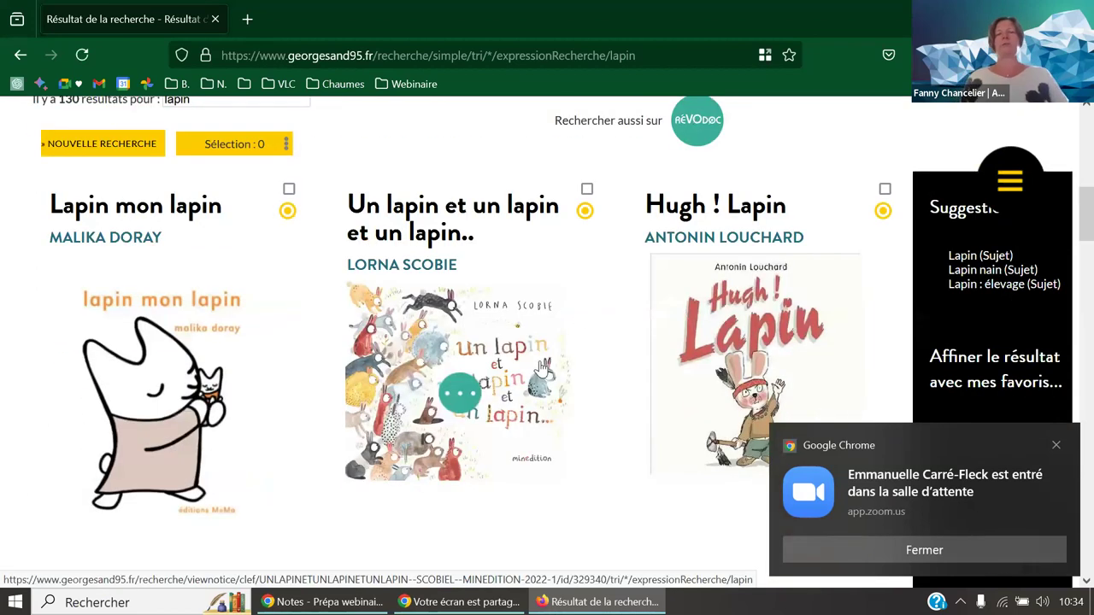
pyautogui.scroll(2, 575, 359)
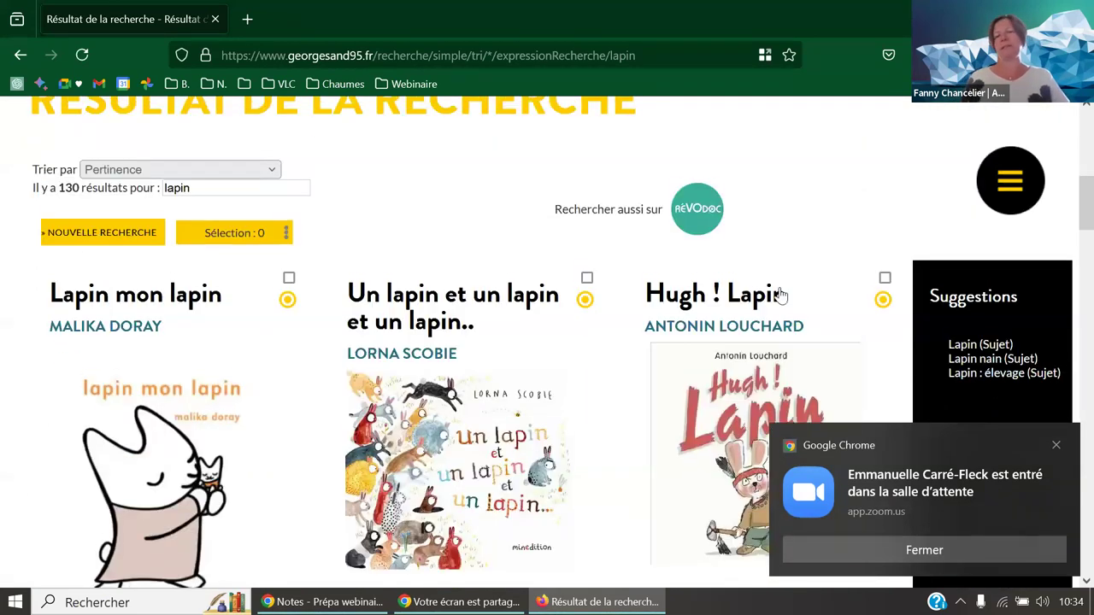
pyautogui.middleClick(699, 220)
pyautogui.click(291, 19)
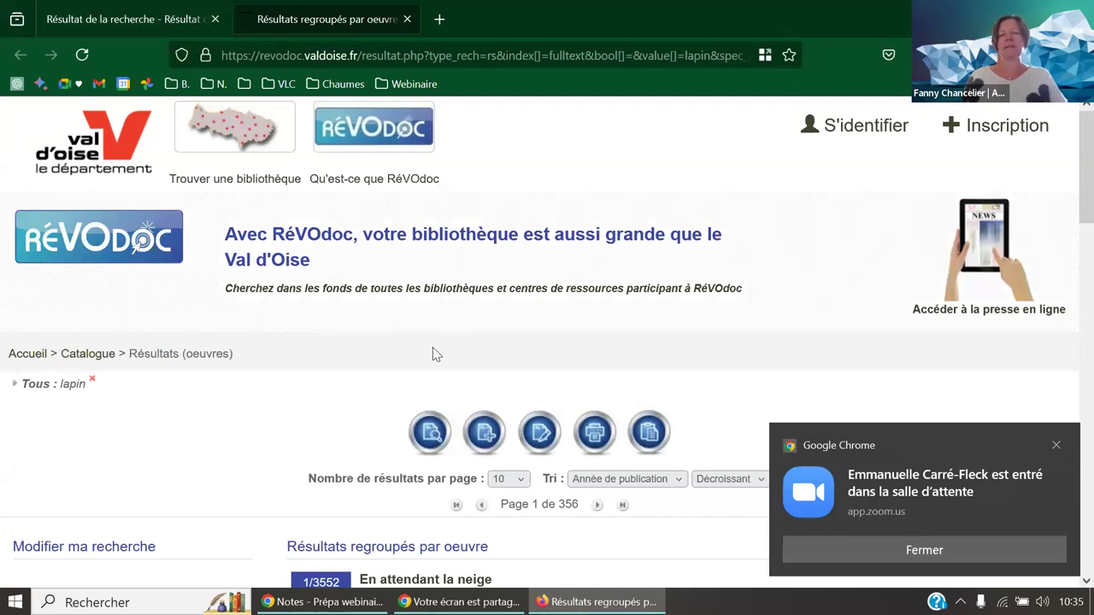
pyautogui.scroll(-4, 434, 348)
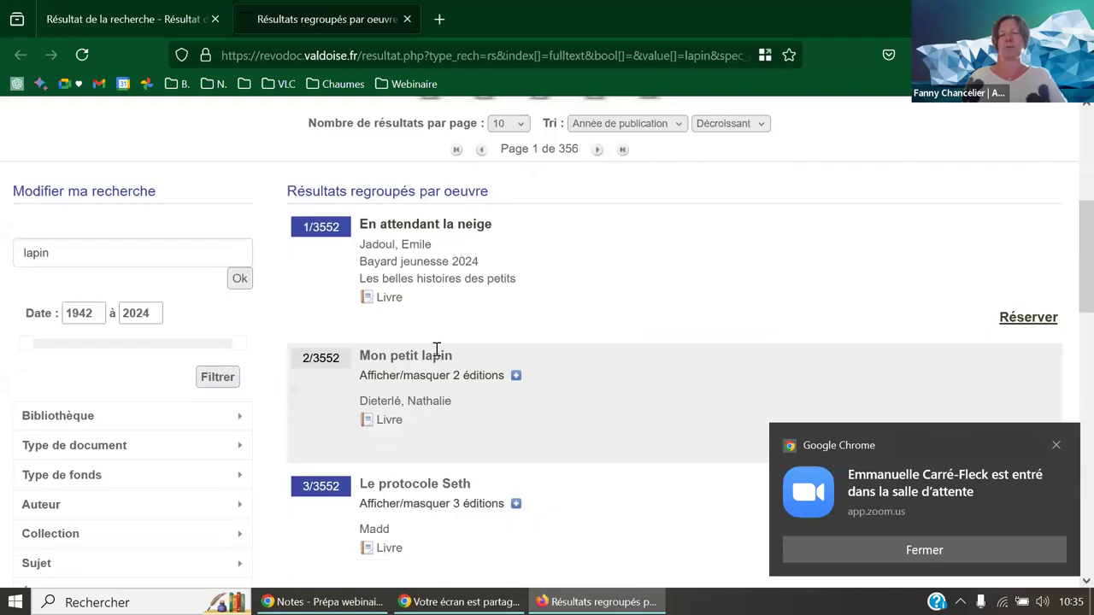
pyautogui.scroll(-1, 436, 349)
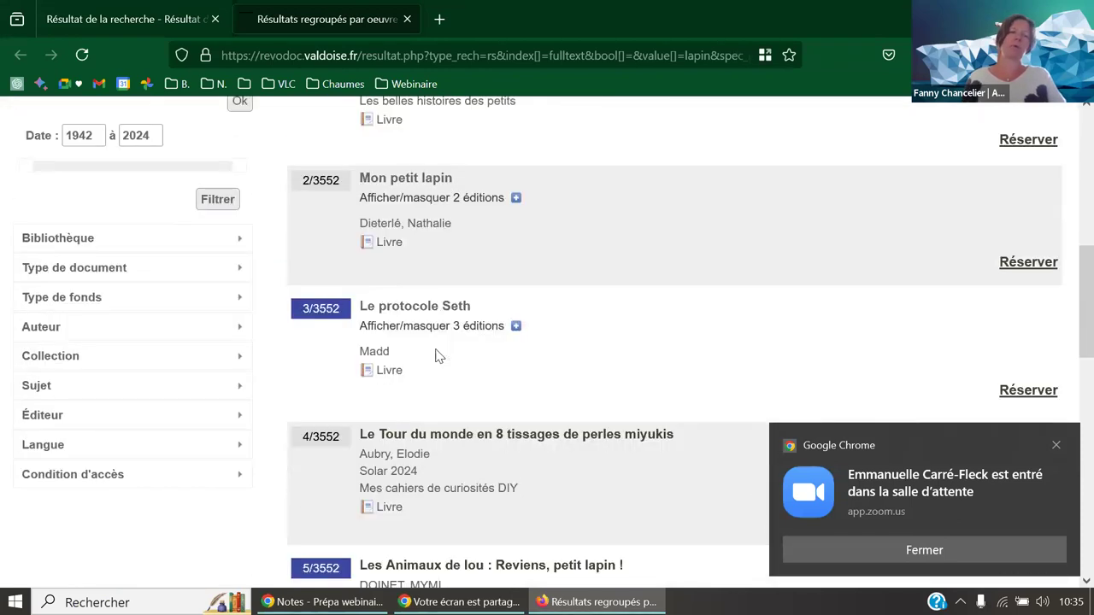
pyautogui.scroll(2, 436, 357)
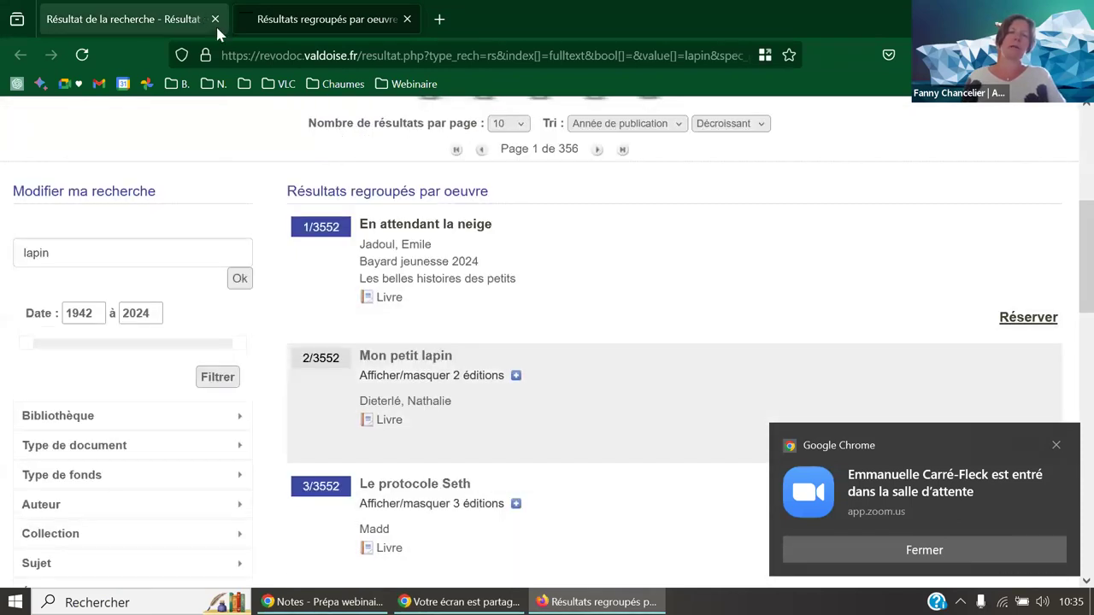
pyautogui.click(154, 19)
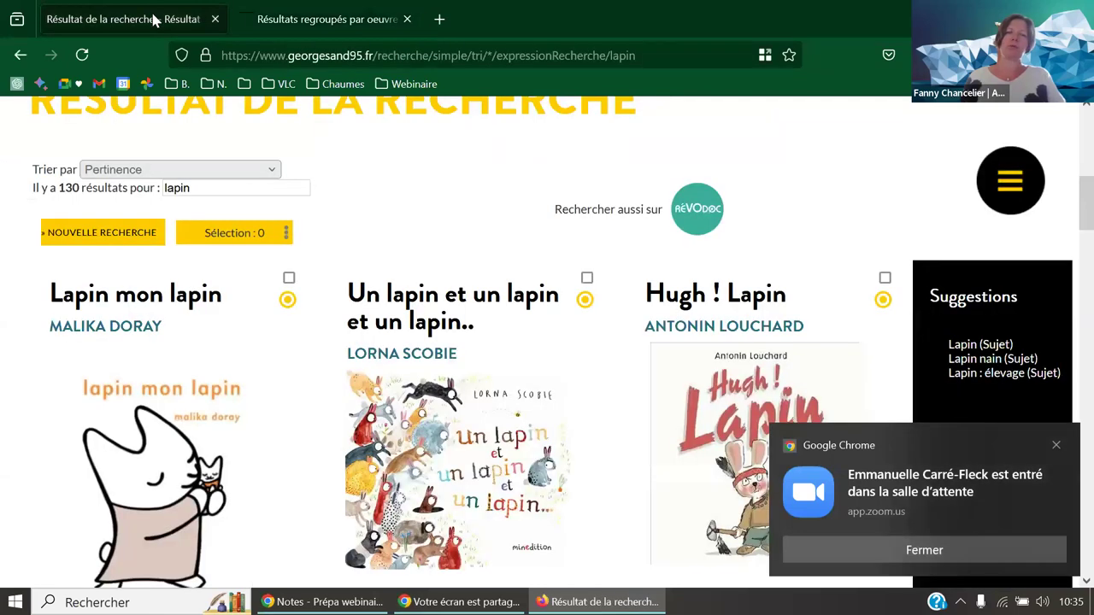
pyautogui.click(298, 17)
pyautogui.scroll(-6, 582, 265)
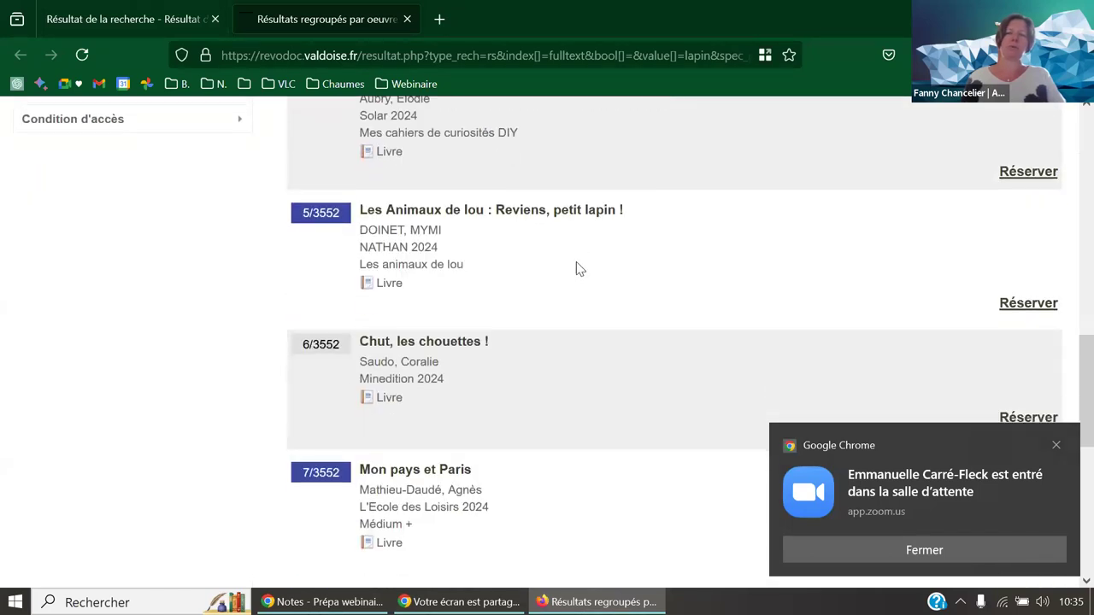
pyautogui.scroll(-2, 577, 270)
pyautogui.scroll(4, 579, 268)
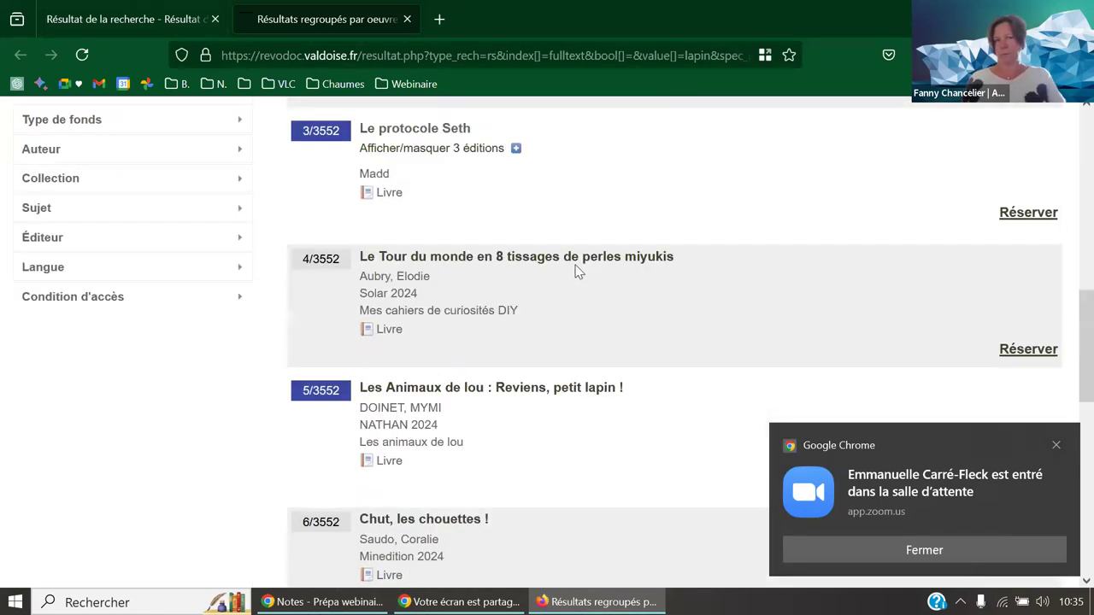
pyautogui.scroll(8, 577, 272)
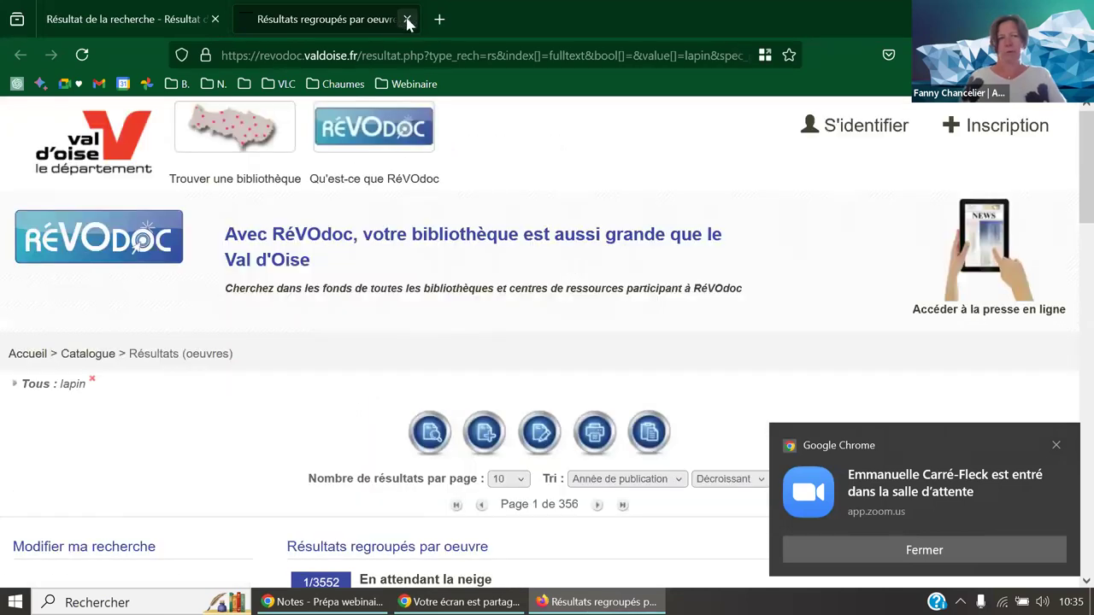
pyautogui.click(407, 19)
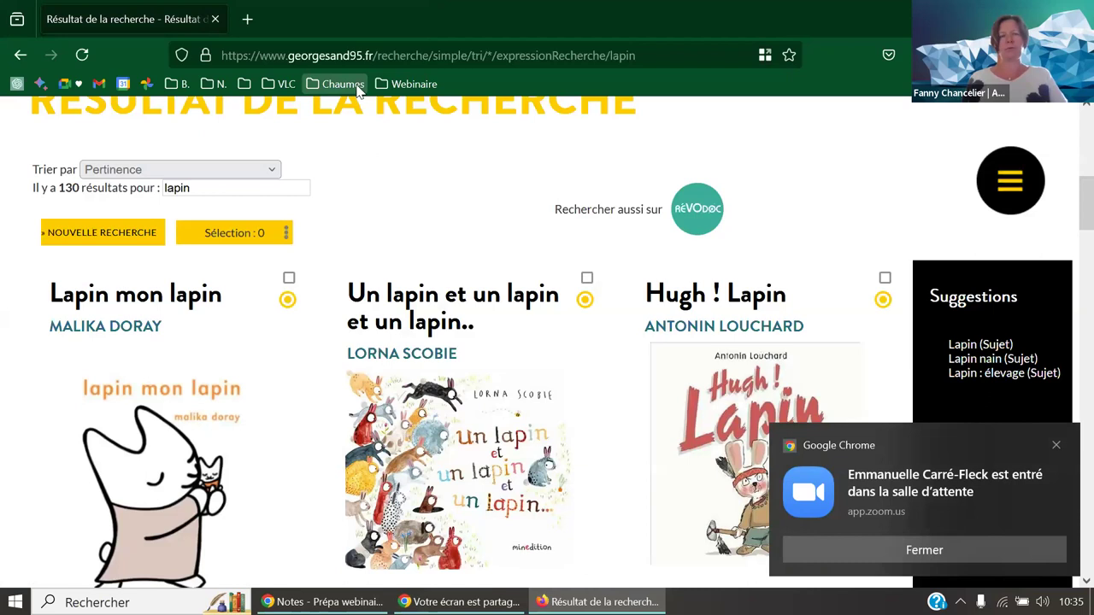
# - Open the Myriade Valenciennes Métropole portal and search 'marmotte', dismissing the Zoom notification
pyautogui.click(399, 89)
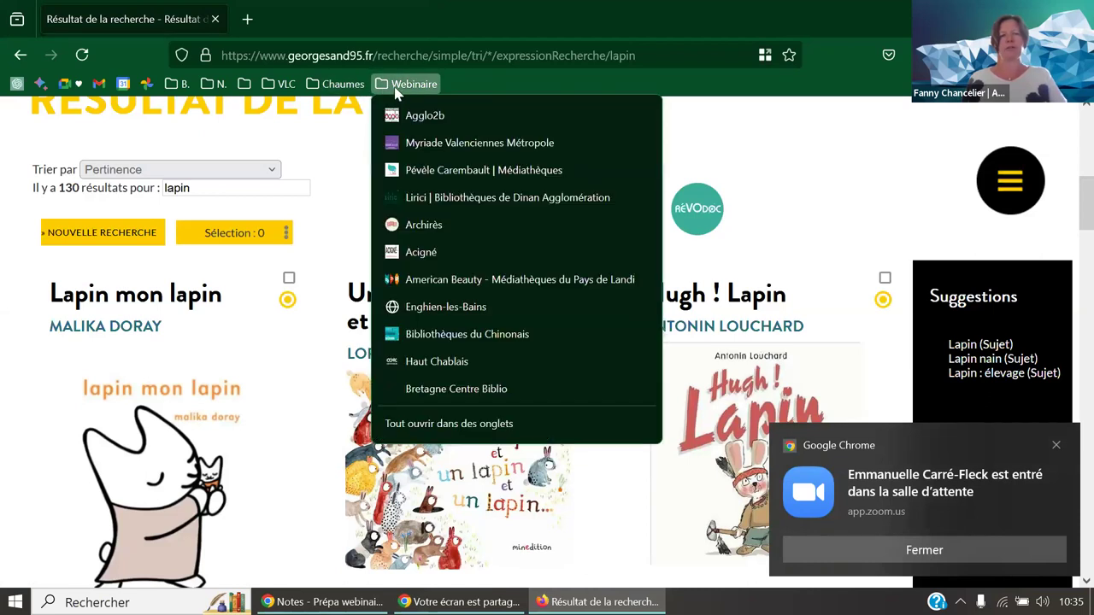
pyautogui.click(411, 151)
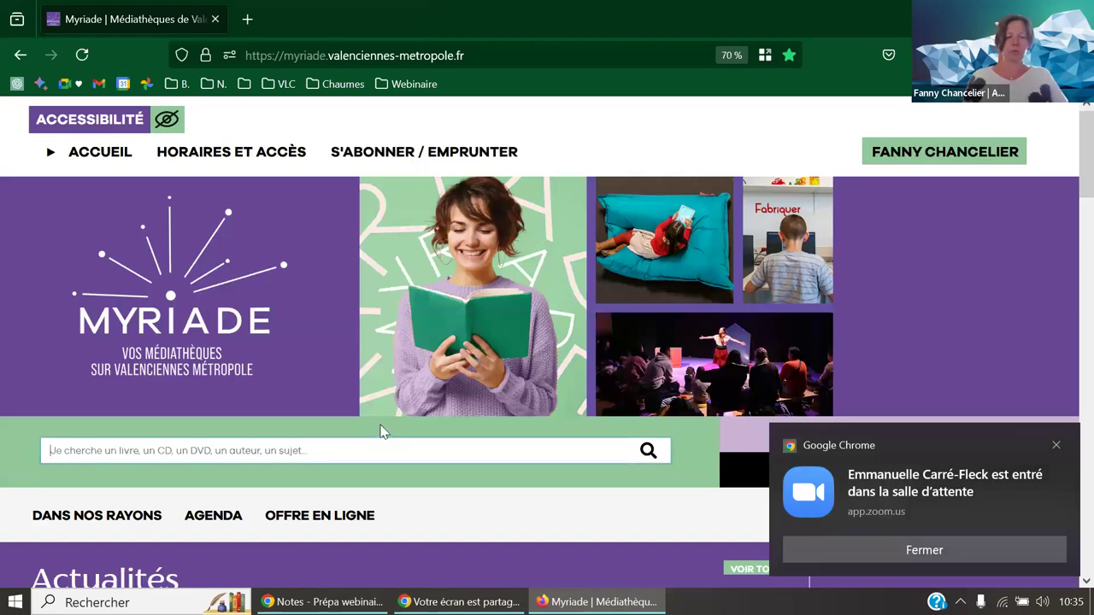
pyautogui.click(382, 444)
pyautogui.write('marmotte')
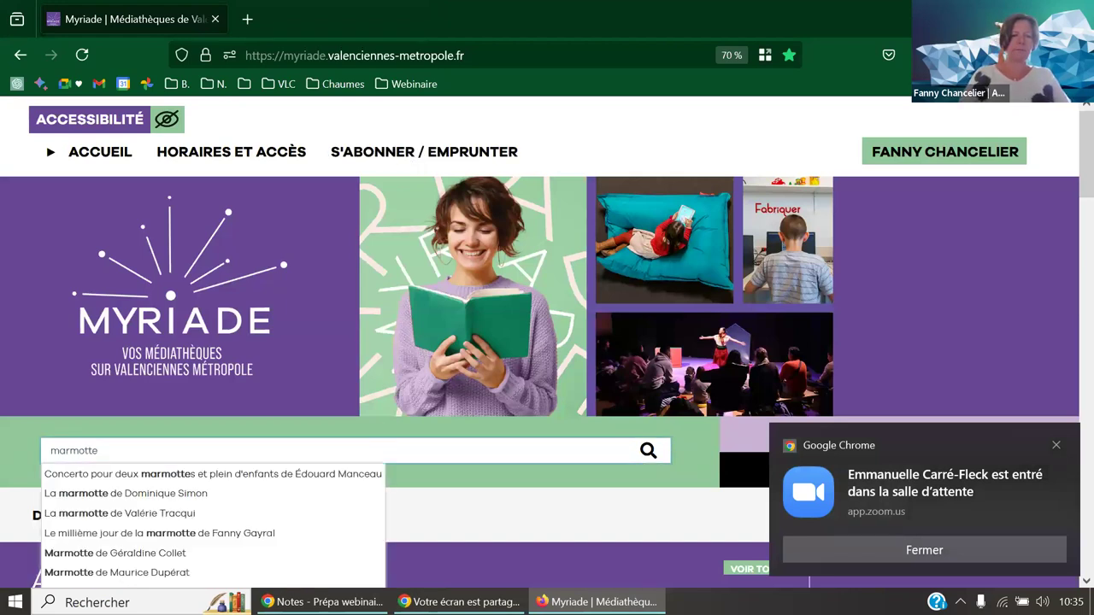
pyautogui.press('Return')
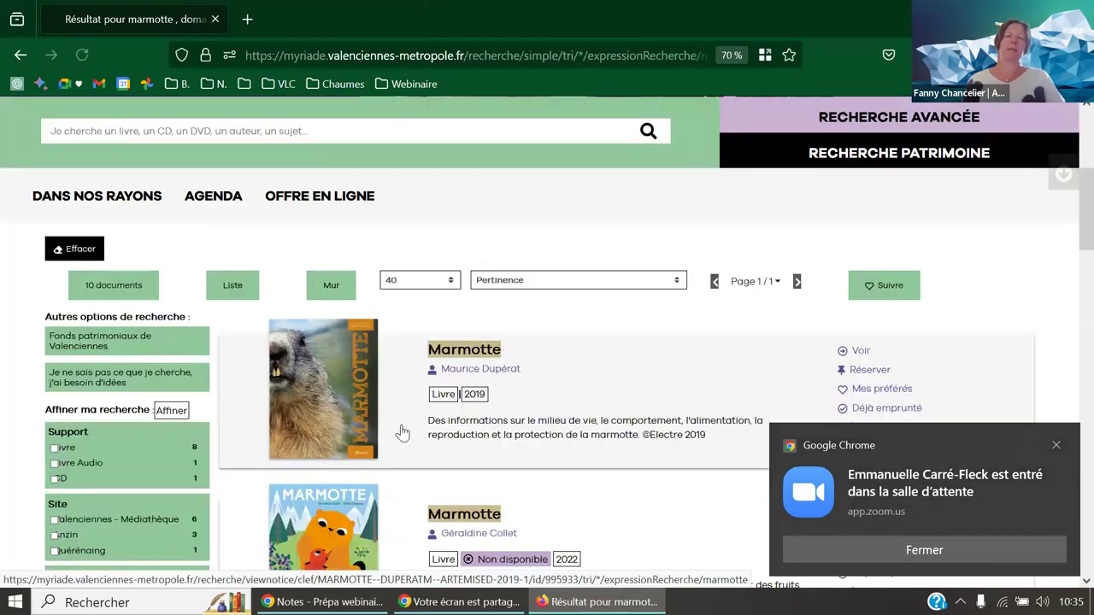
pyautogui.click(1057, 447)
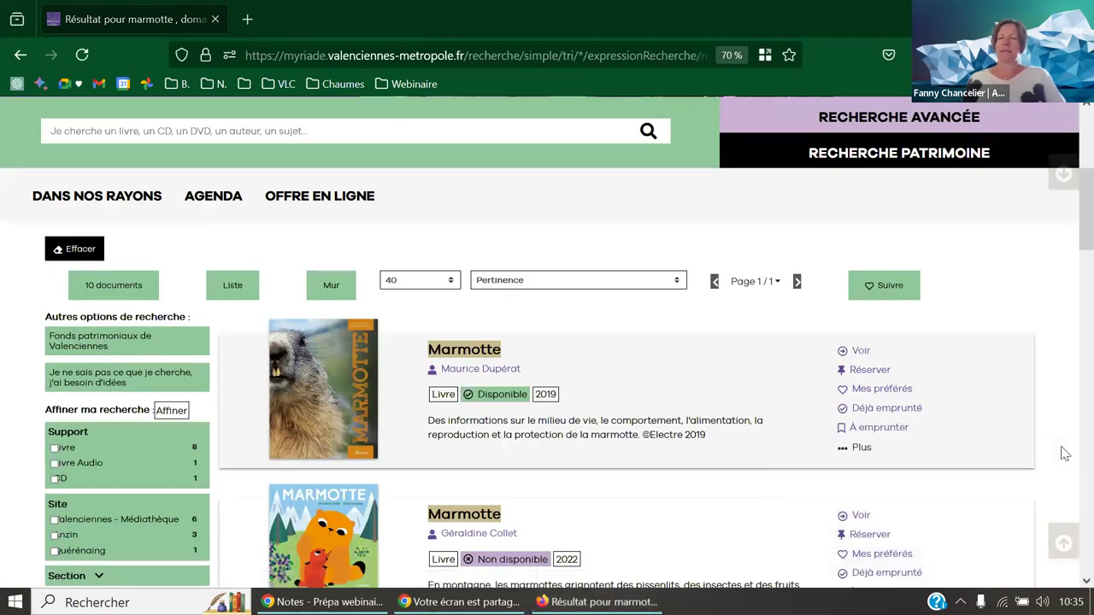
pyautogui.scroll(-1, 399, 359)
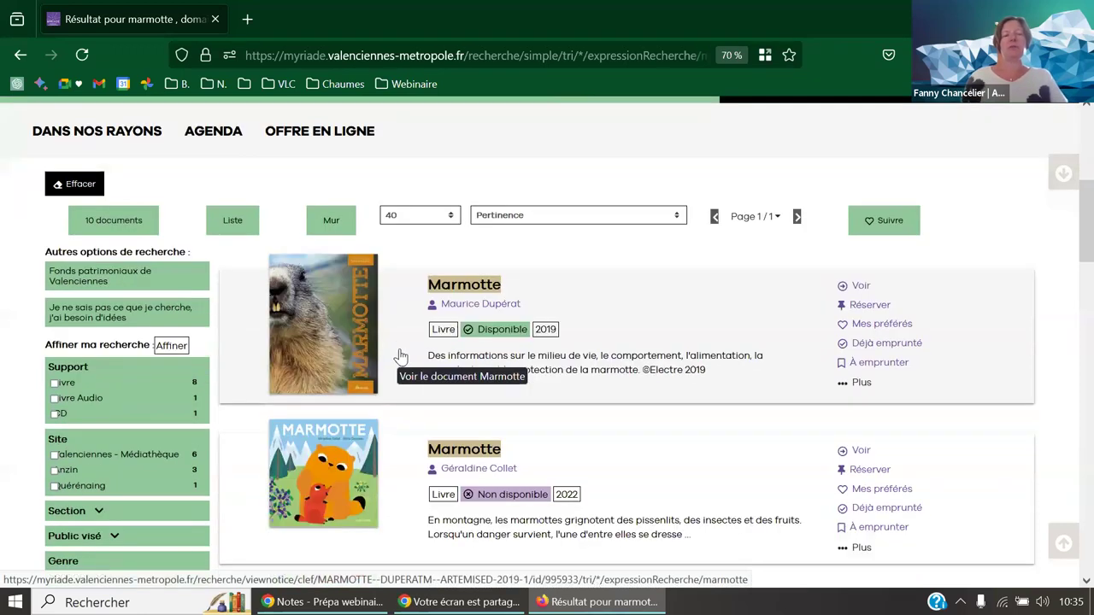
pyautogui.scroll(-1, 383, 364)
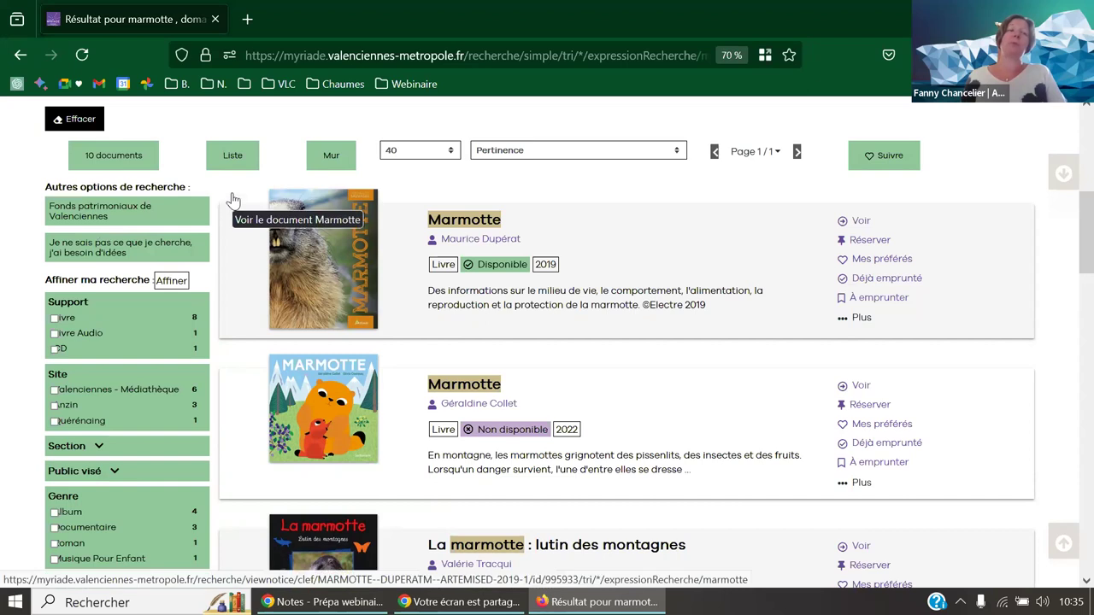
# - Open 'Fonds patrimoniaux de Valenciennes' in a new tab and scroll through the heritage catalogue
pyautogui.middleClick(138, 219)
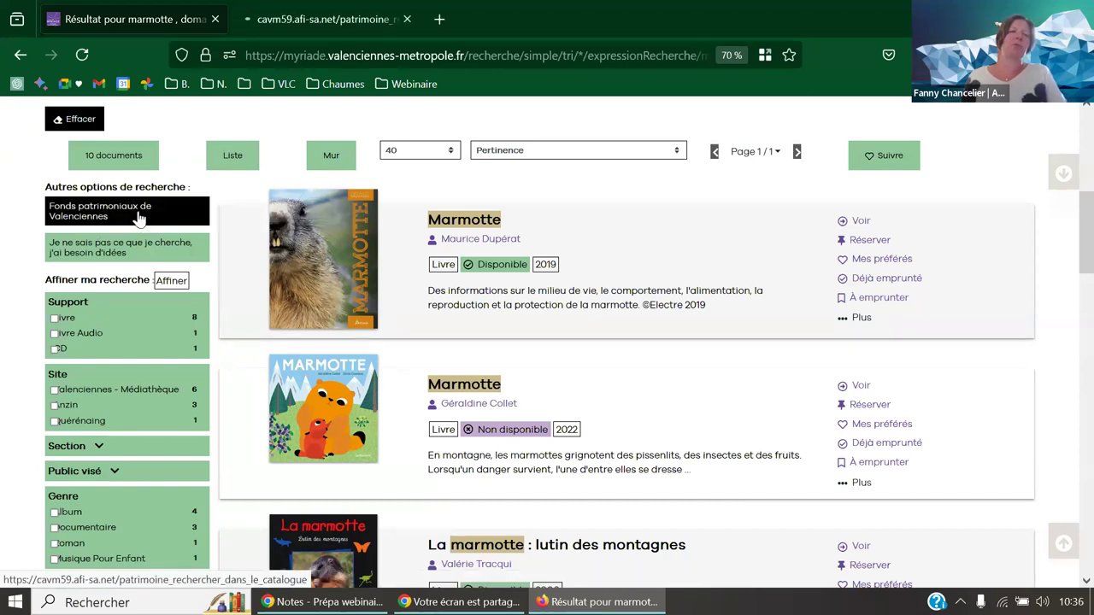
pyautogui.click(270, 21)
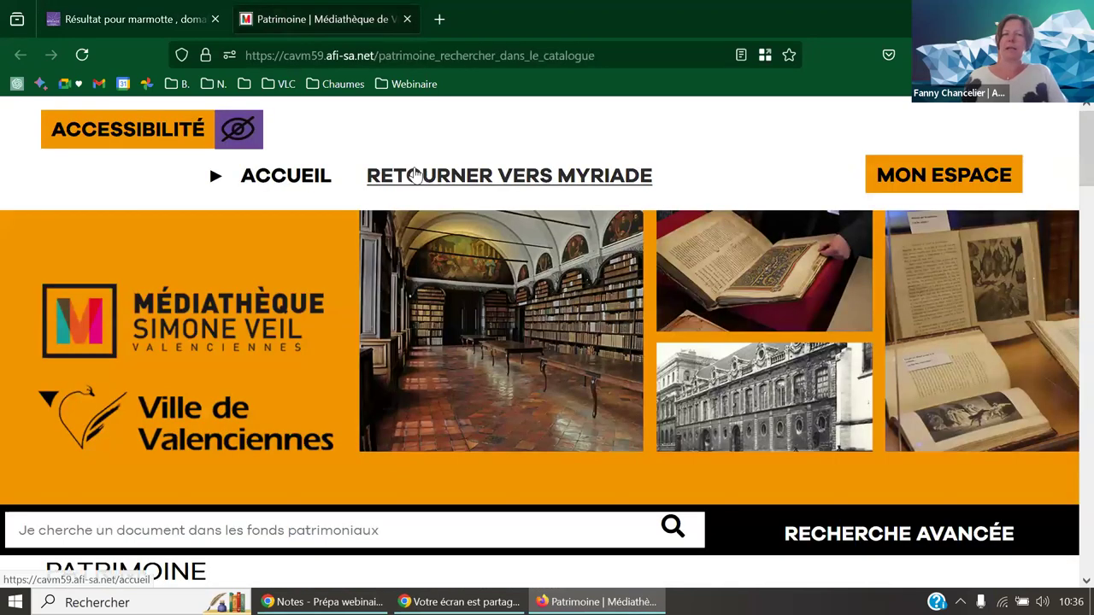
pyautogui.scroll(-3, 650, 171)
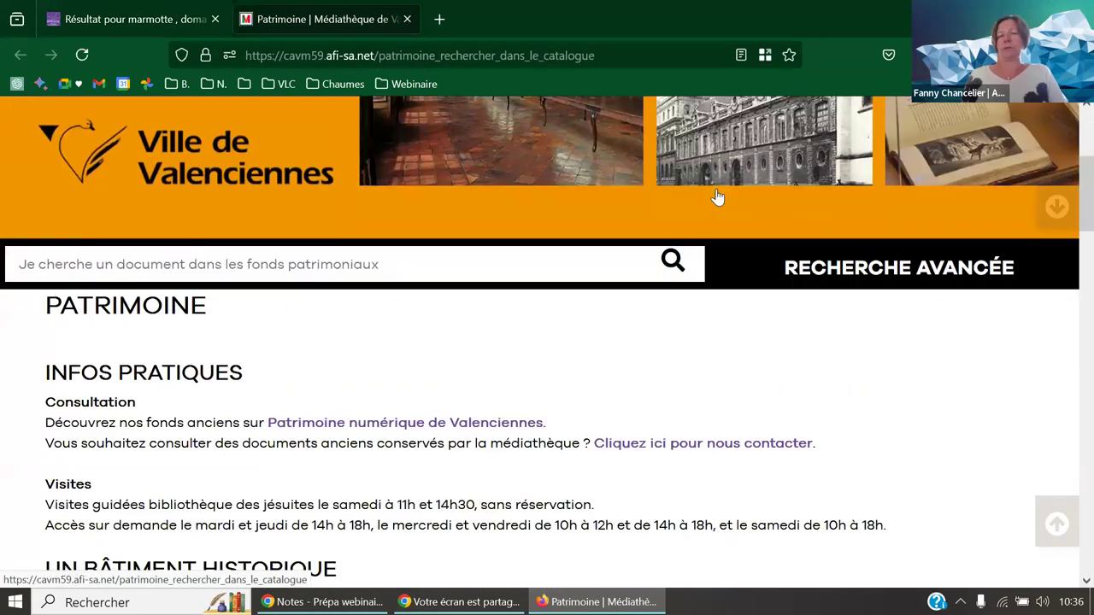
pyautogui.scroll(-5, 716, 212)
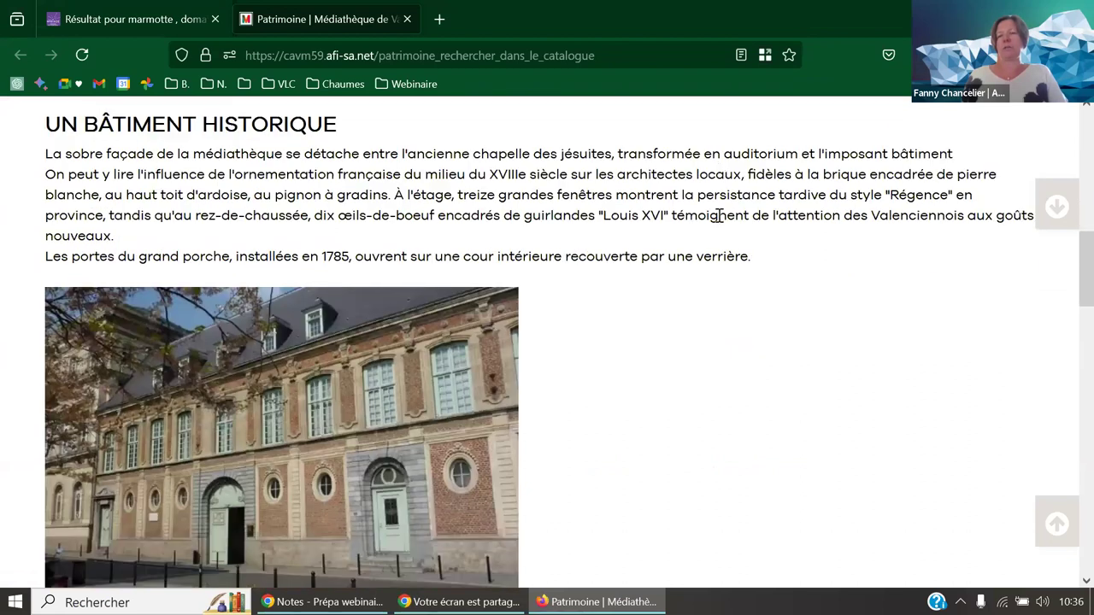
pyautogui.scroll(2, 717, 216)
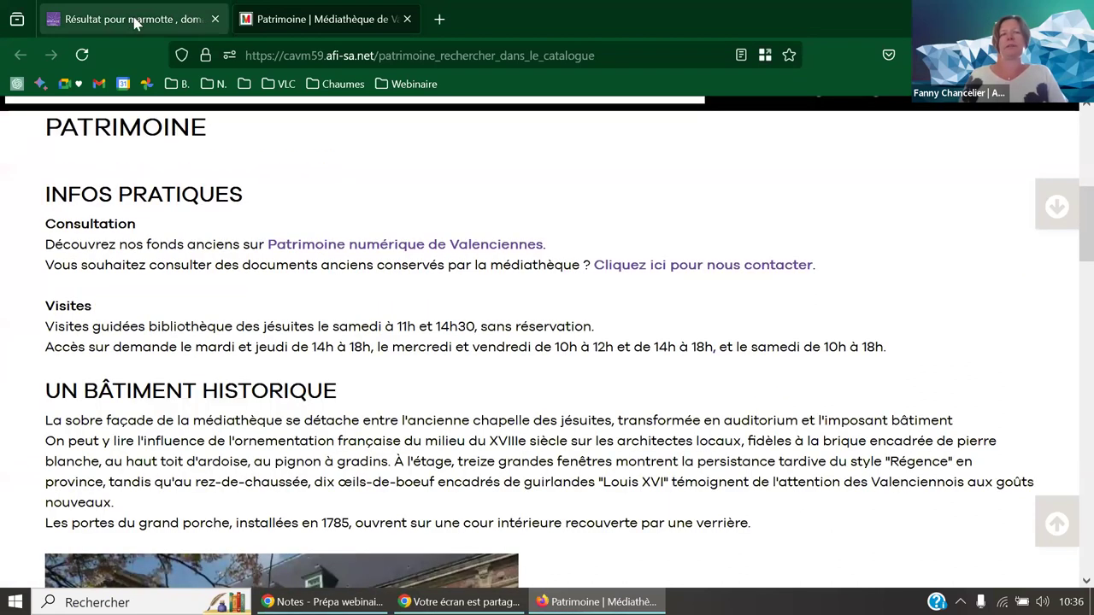
# - Return to the 'marmotte' results tab and look over the 10 listed documents
pyautogui.click(144, 21)
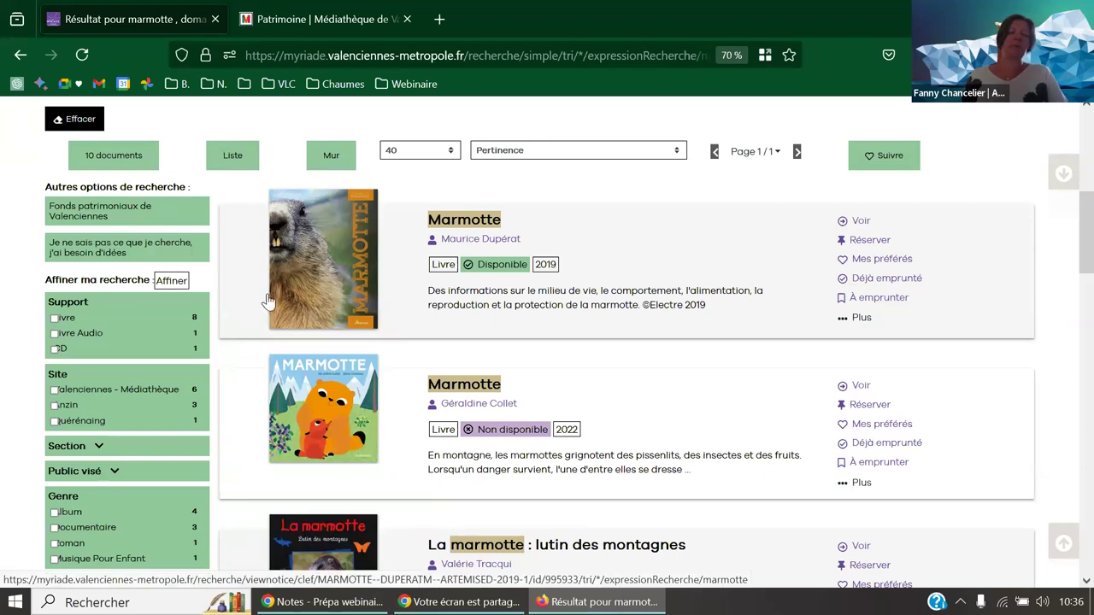
pyautogui.scroll(-2, 253, 301)
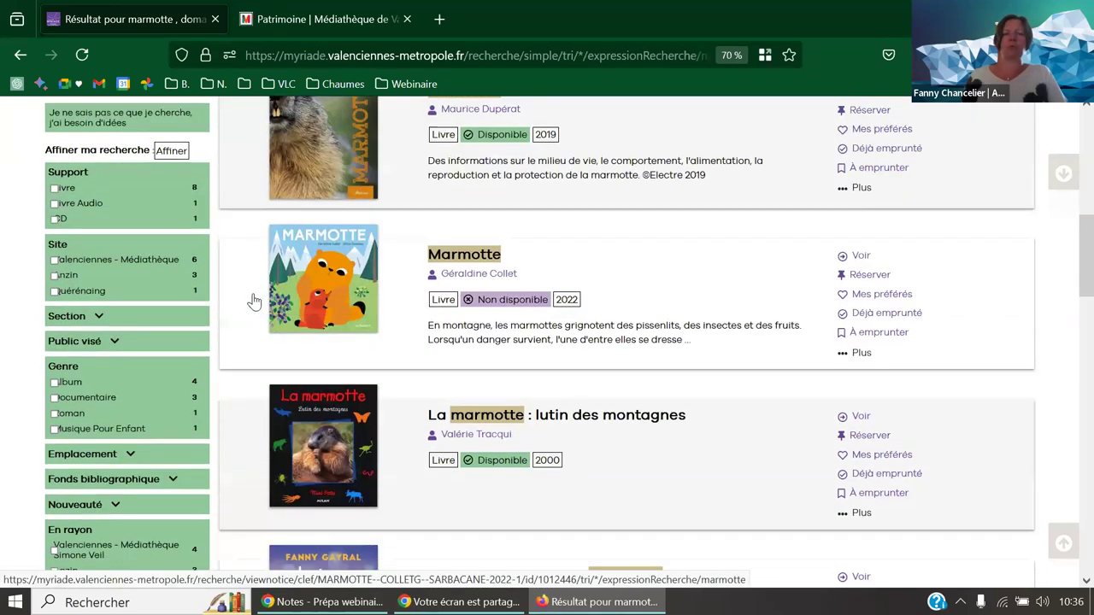
pyautogui.scroll(3, 254, 301)
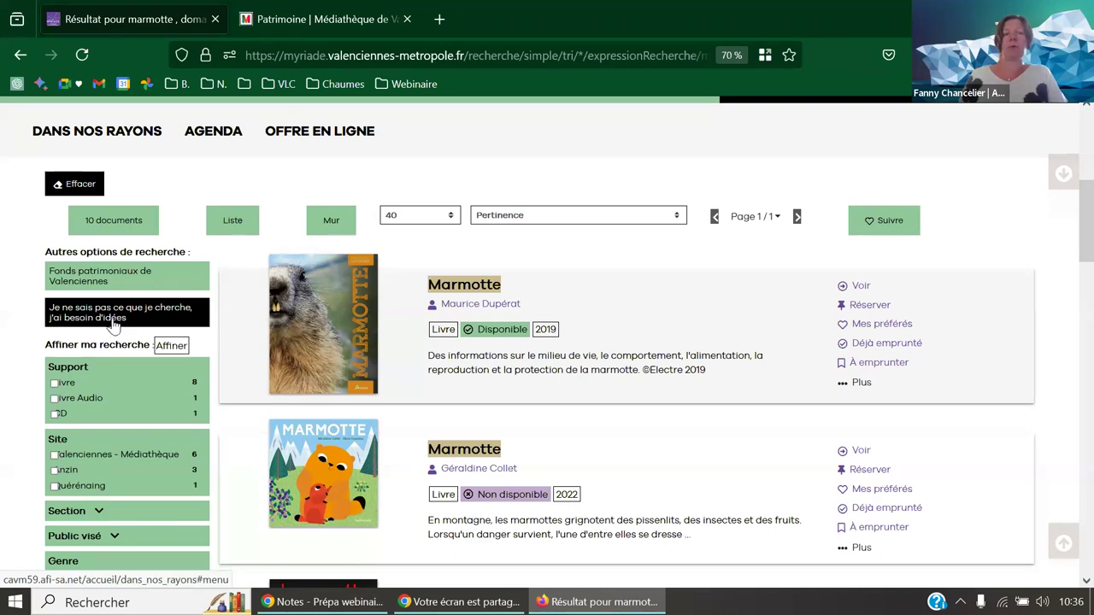
pyautogui.scroll(3, 118, 320)
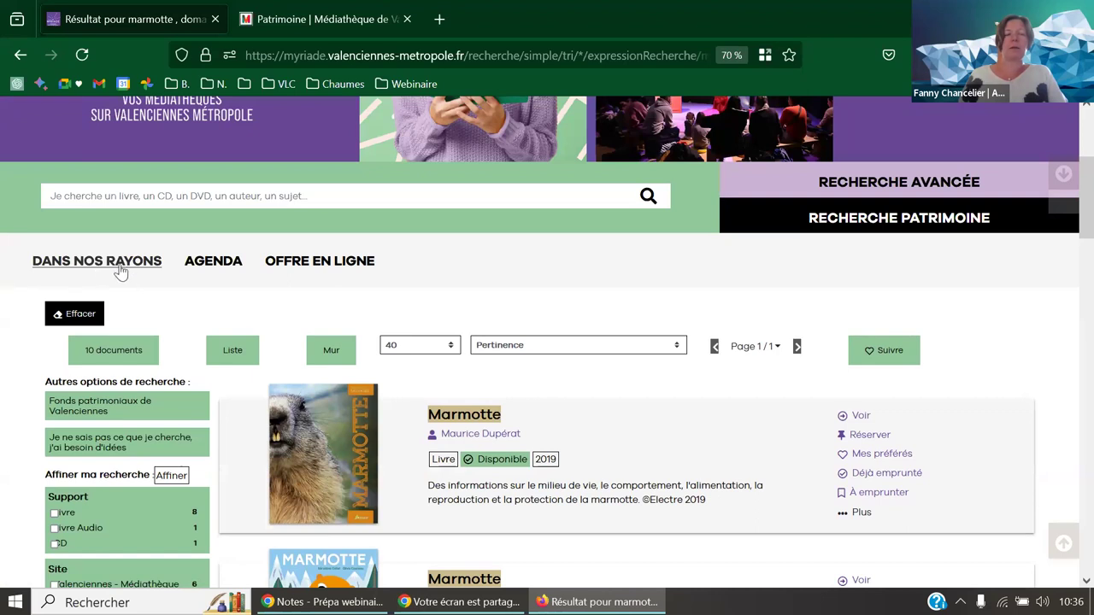
# - Open the 'Dans nos rayons' browsing page in a new tab and scroll through it
pyautogui.click(103, 442)
pyautogui.scroll(-3, 447, 300)
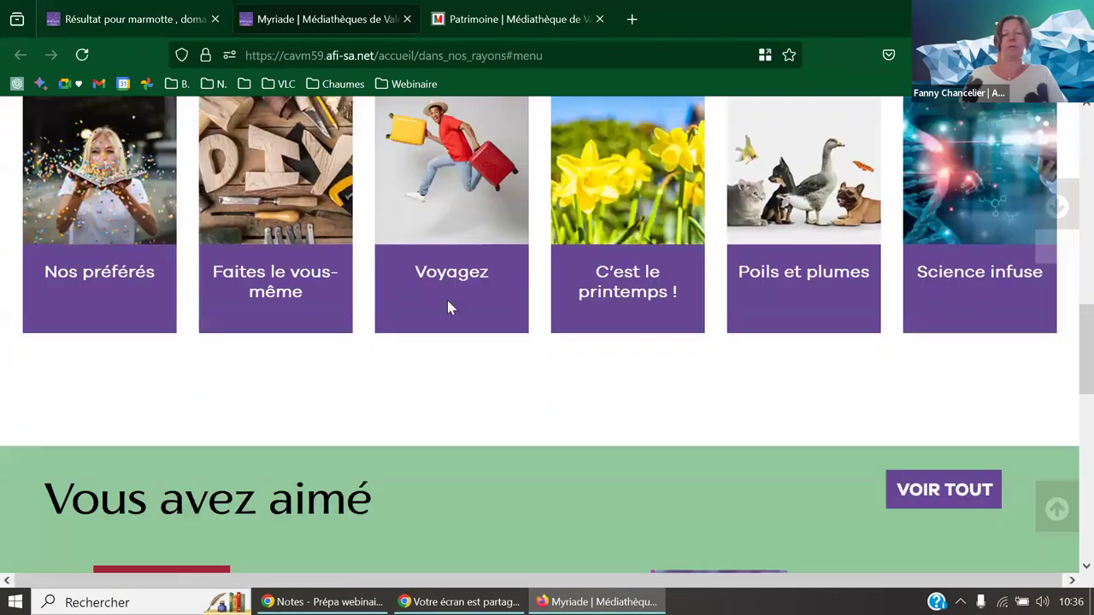
pyautogui.scroll(2, 449, 306)
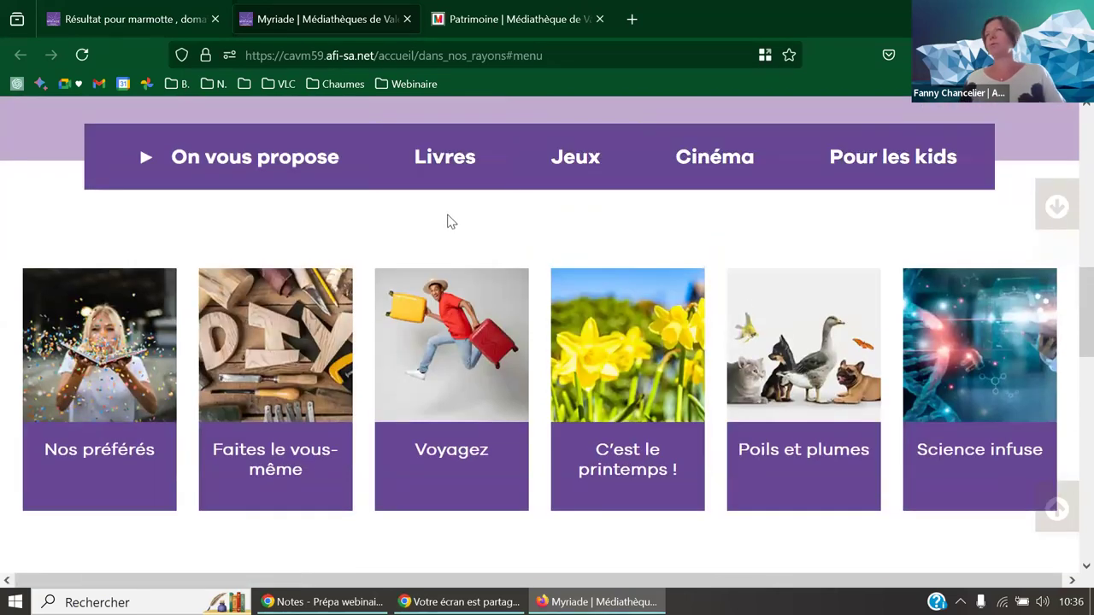
pyautogui.scroll(4, 471, 230)
pyautogui.scroll(3, 468, 230)
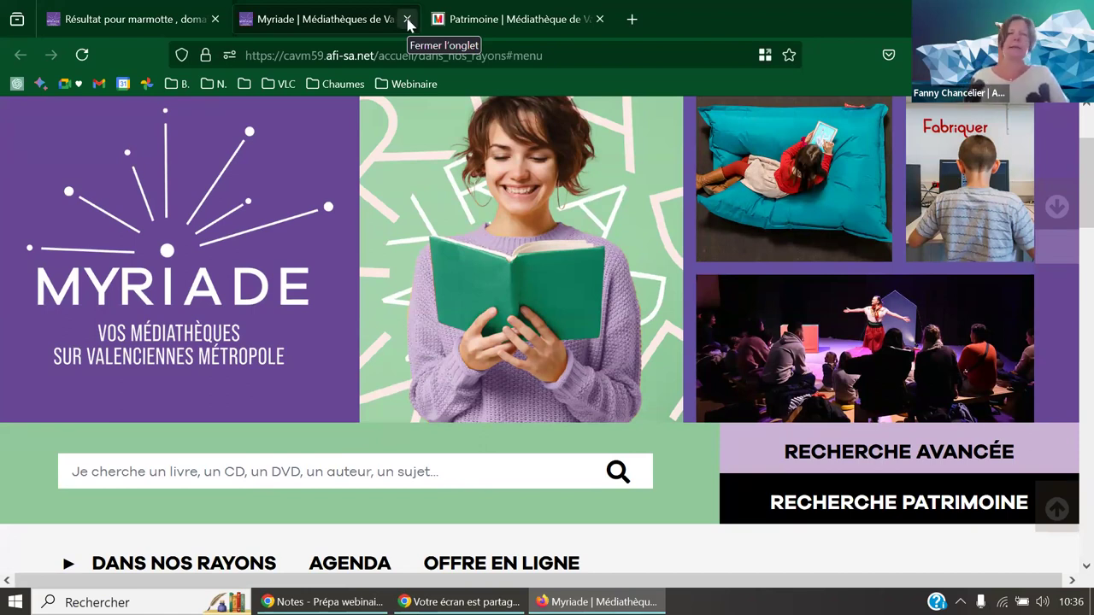
# - Close the extra tabs and open Bibliothèques du Chinonais from the Webinaire bookmarks
pyautogui.click(408, 20)
pyautogui.click(408, 20)
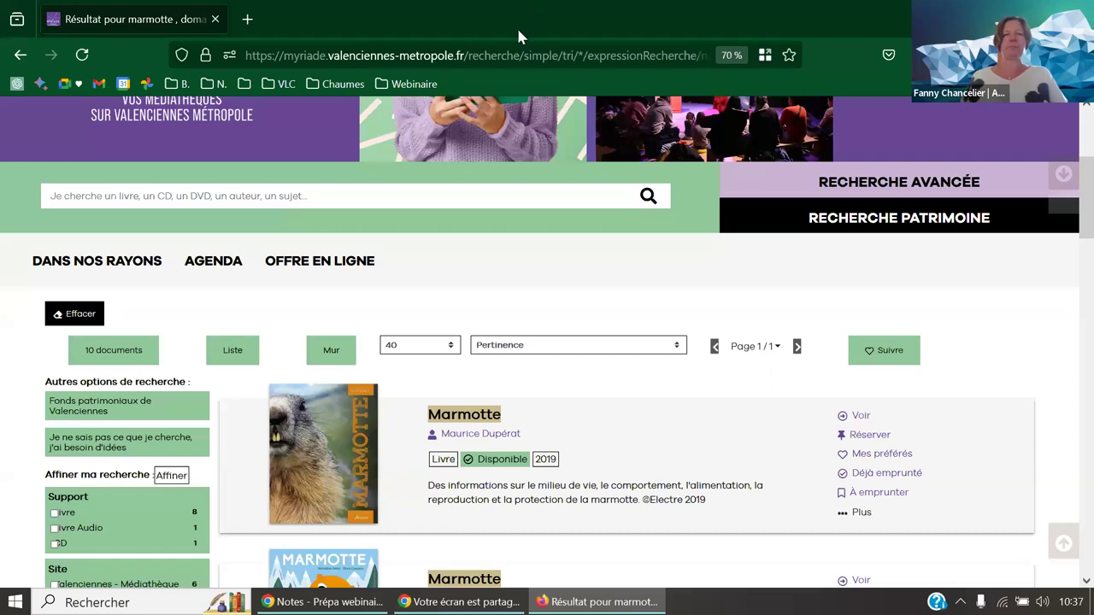
pyautogui.click(412, 82)
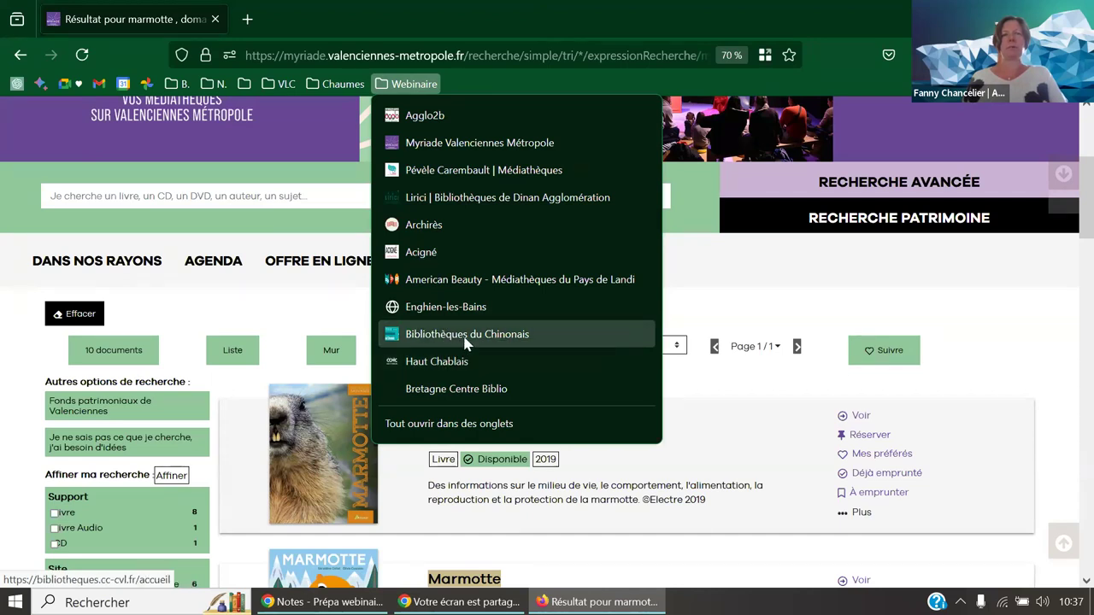
pyautogui.click(464, 340)
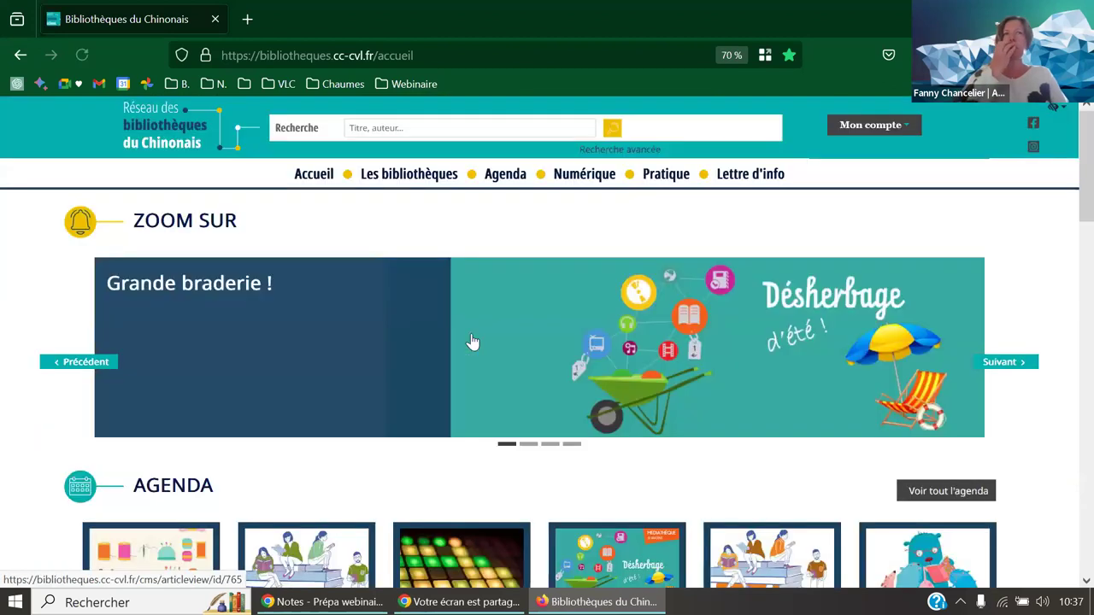
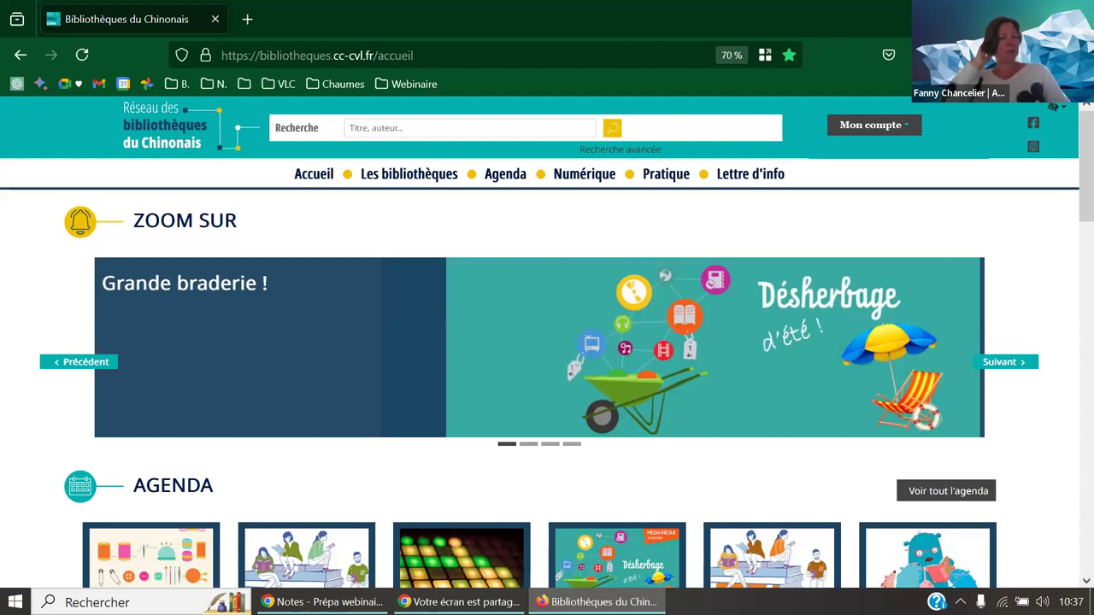
# - Search the Chinonais catalogue for 'savon'
pyautogui.click(442, 127)
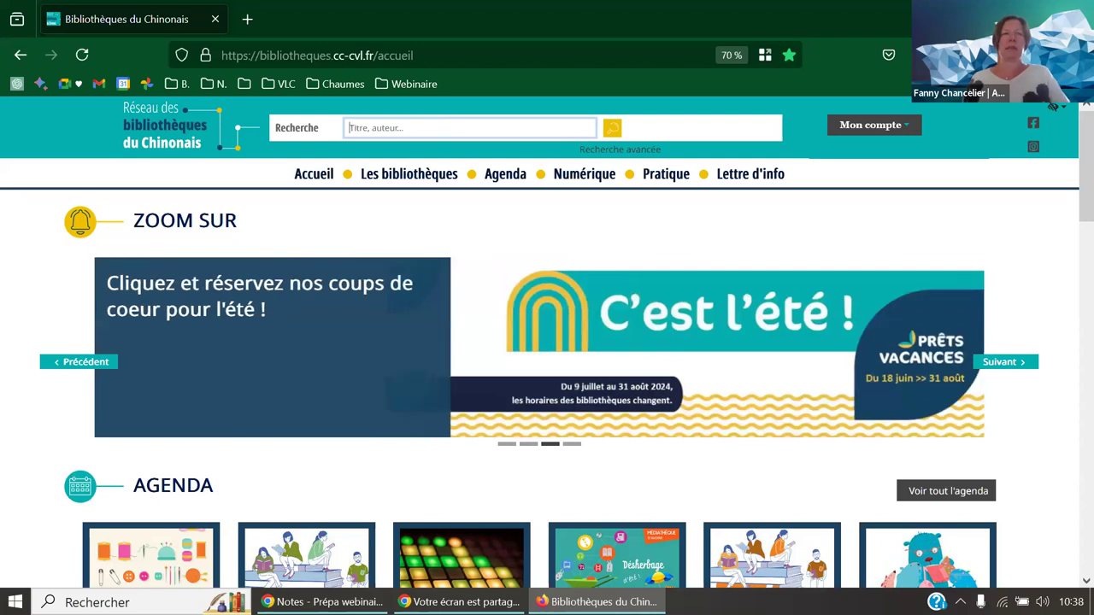
pyautogui.click(461, 126)
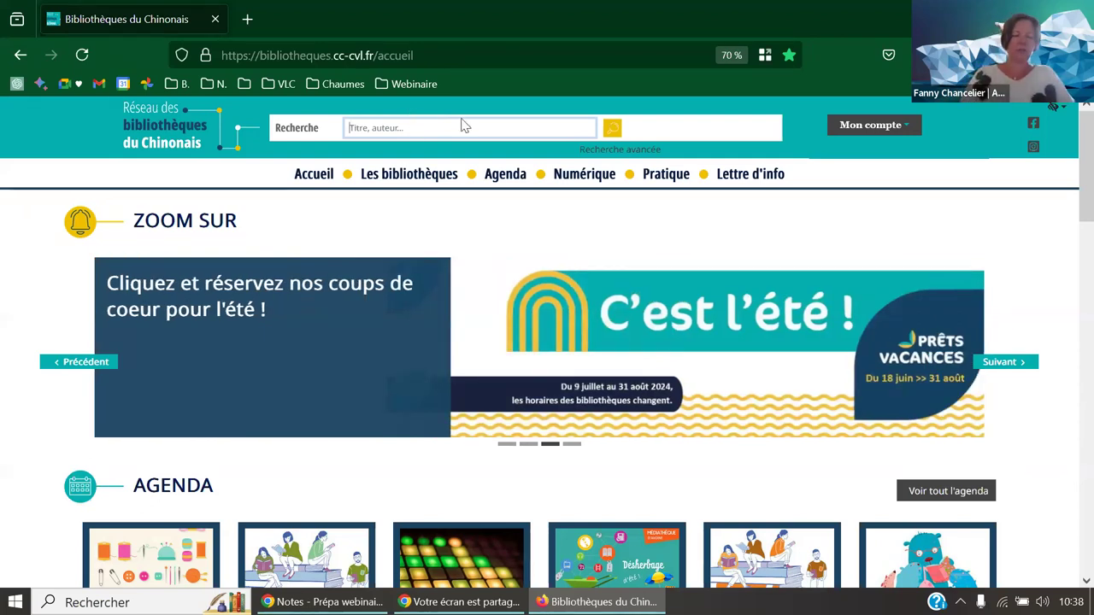
pyautogui.write('savon')
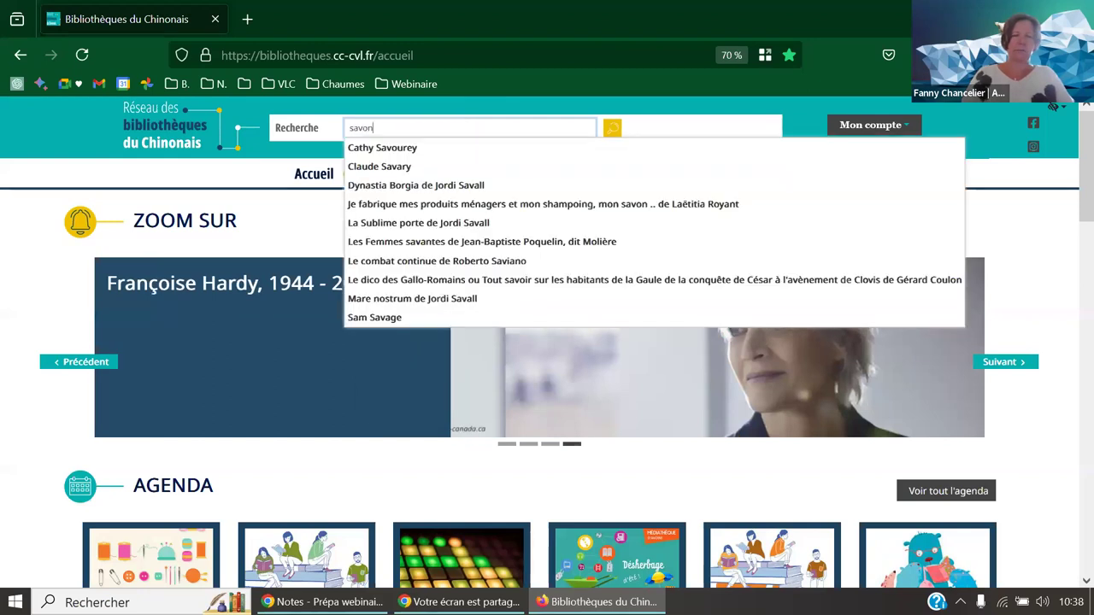
pyautogui.press('Return')
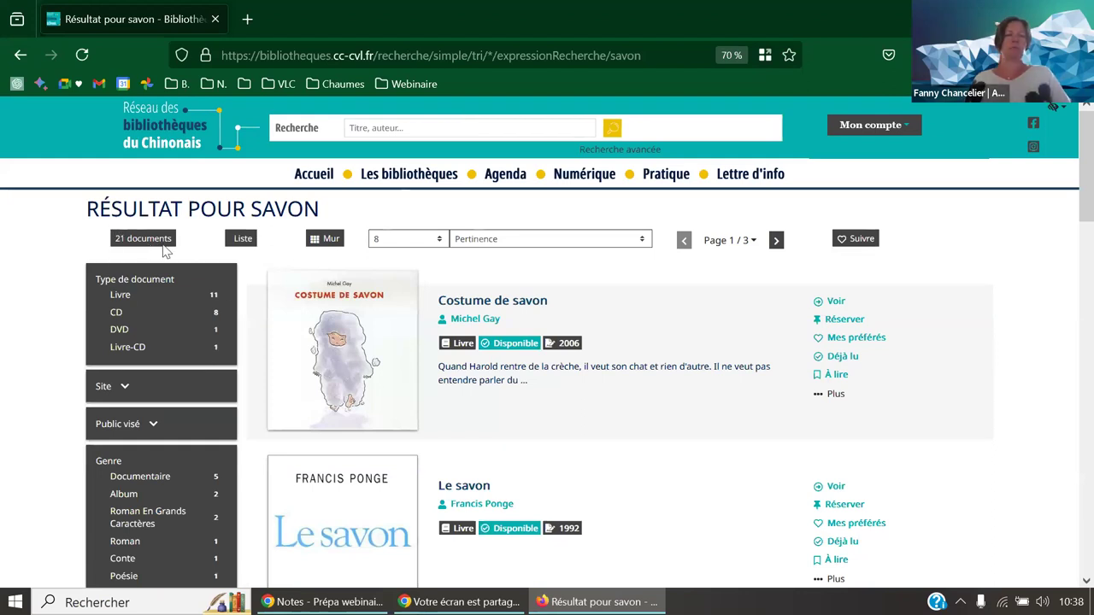
# - Run a new catalogue search for 'yaourt'
pyautogui.click(407, 129)
pyautogui.write('ya')
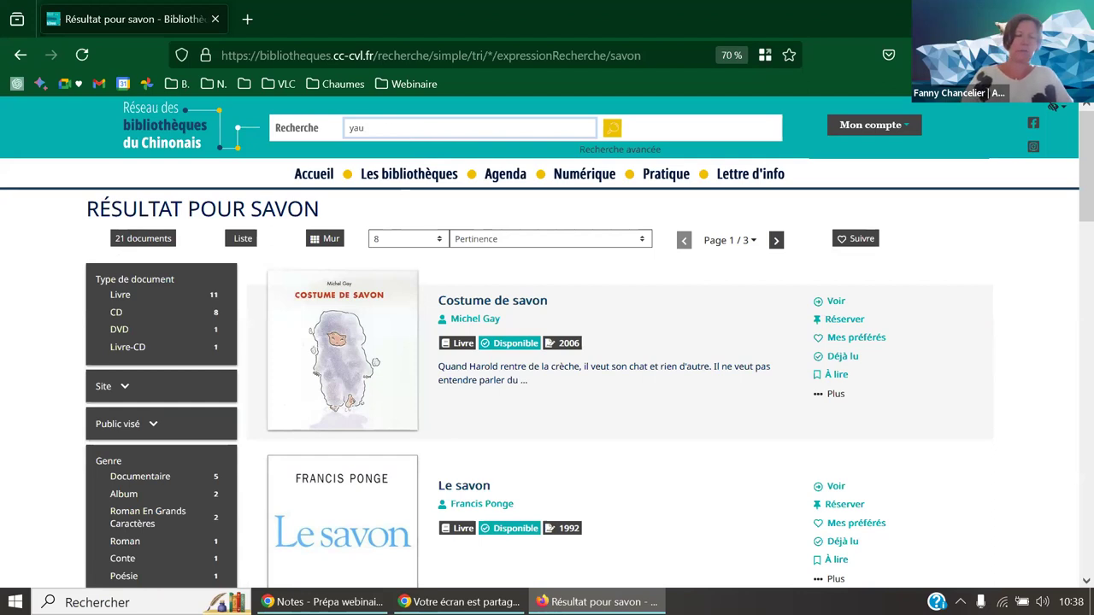
pyautogui.write('ourt')
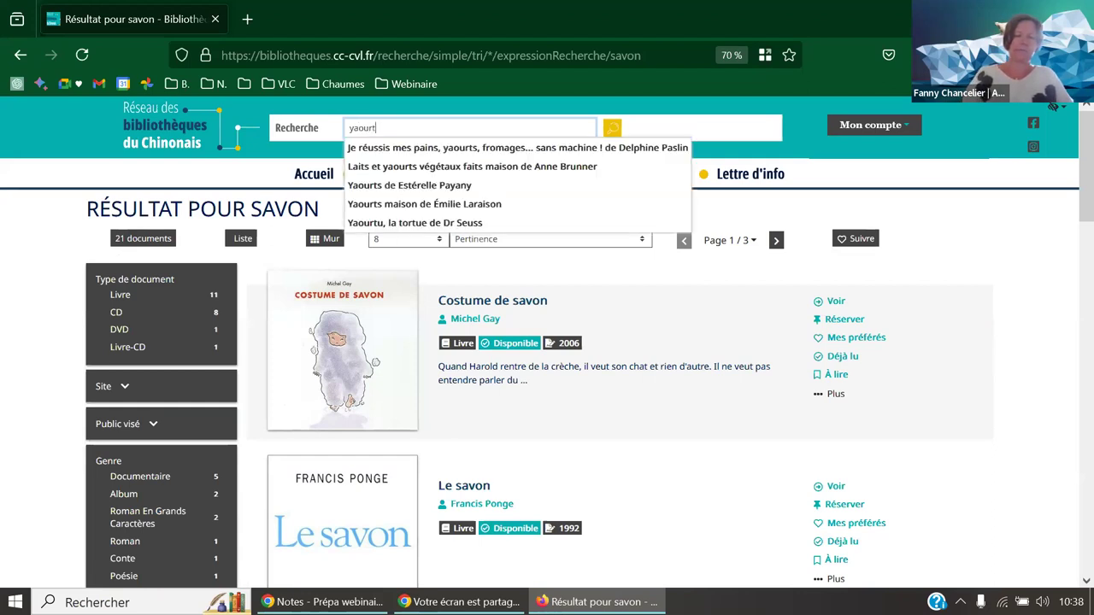
pyautogui.press('Return')
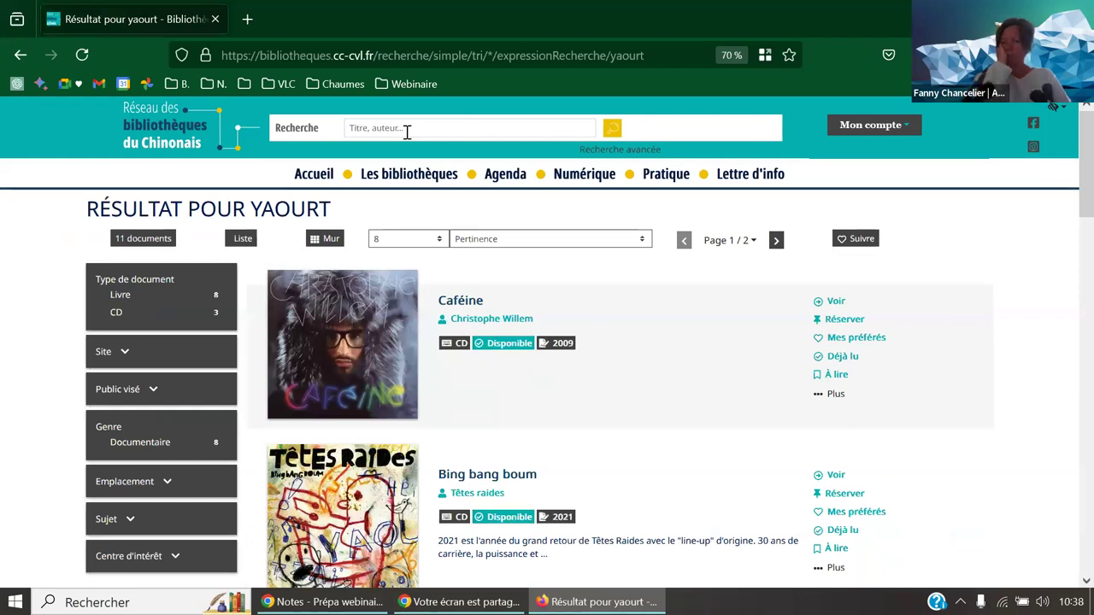
# - Search for 'savon yaourt' and scroll through the 32 results
pyautogui.click(407, 128)
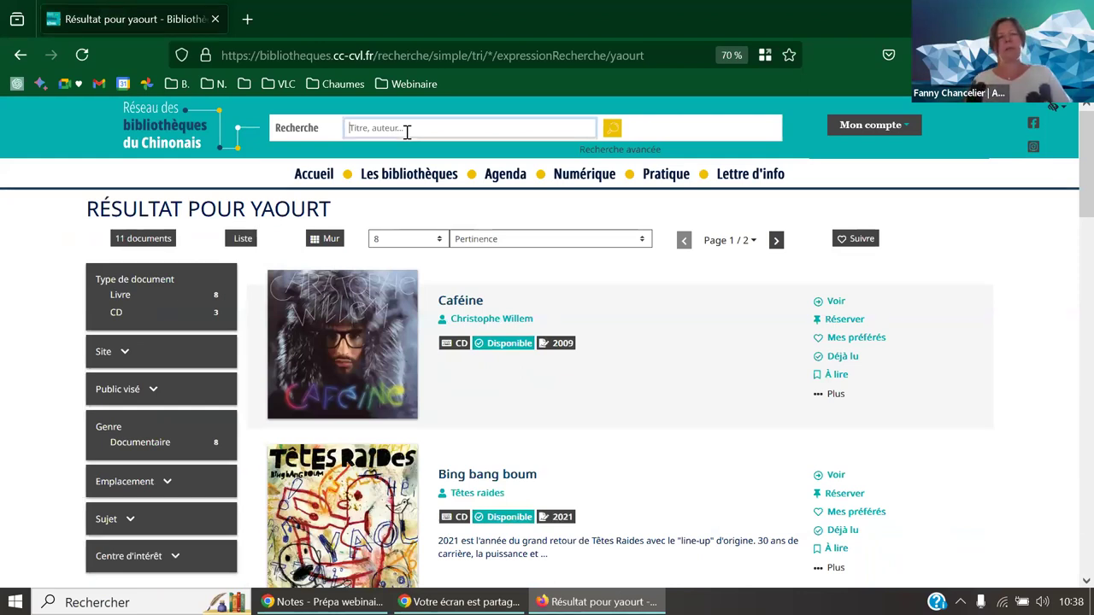
pyautogui.write('sav')
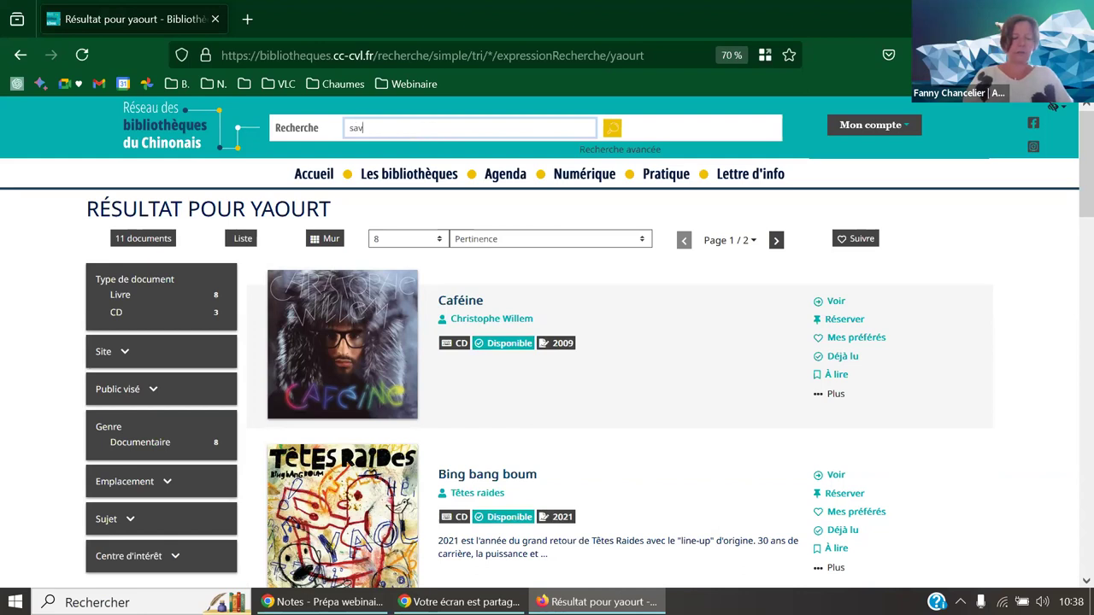
pyautogui.write('on yaourt')
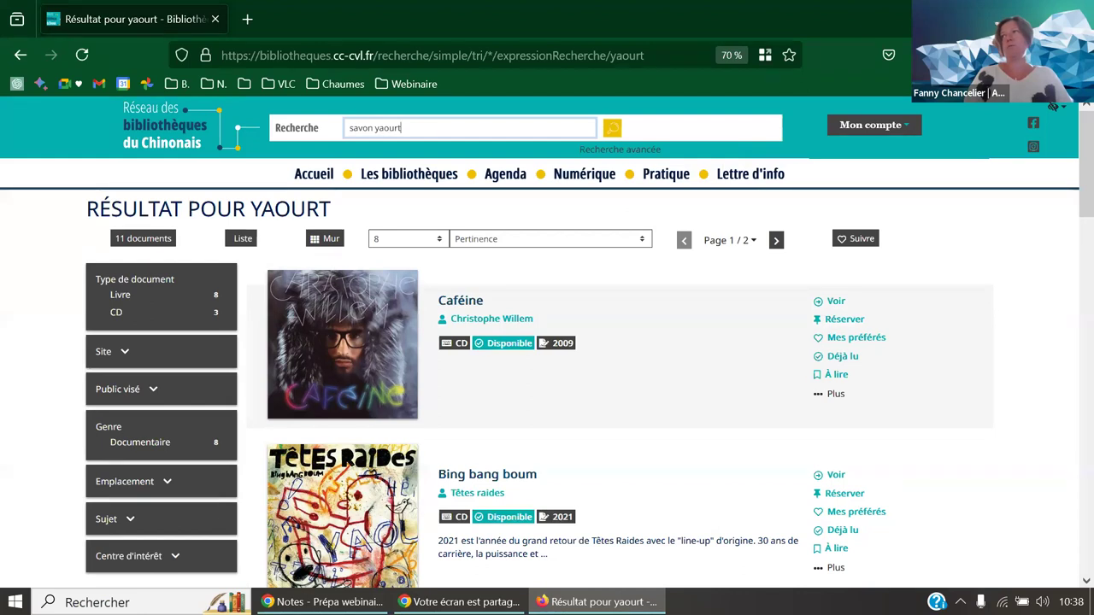
pyautogui.press('Return')
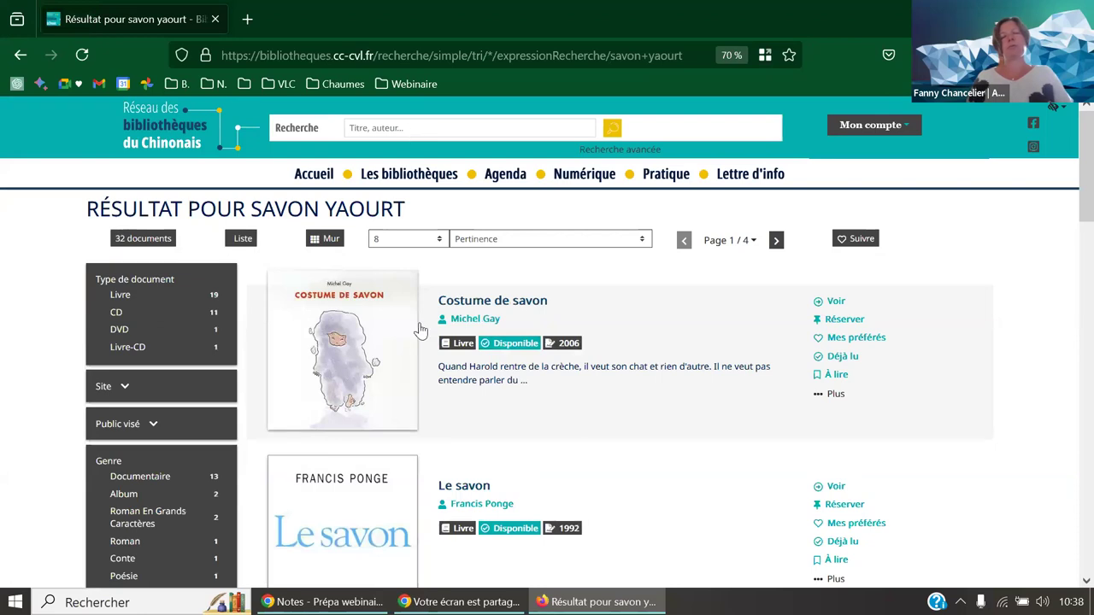
pyautogui.scroll(-3, 651, 376)
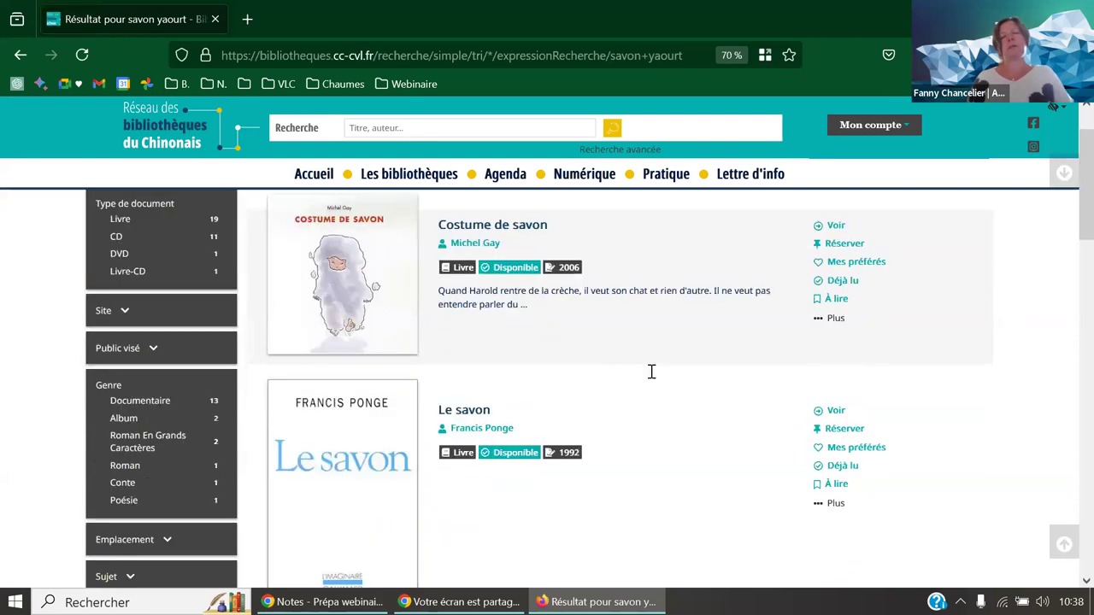
pyautogui.scroll(-7, 651, 379)
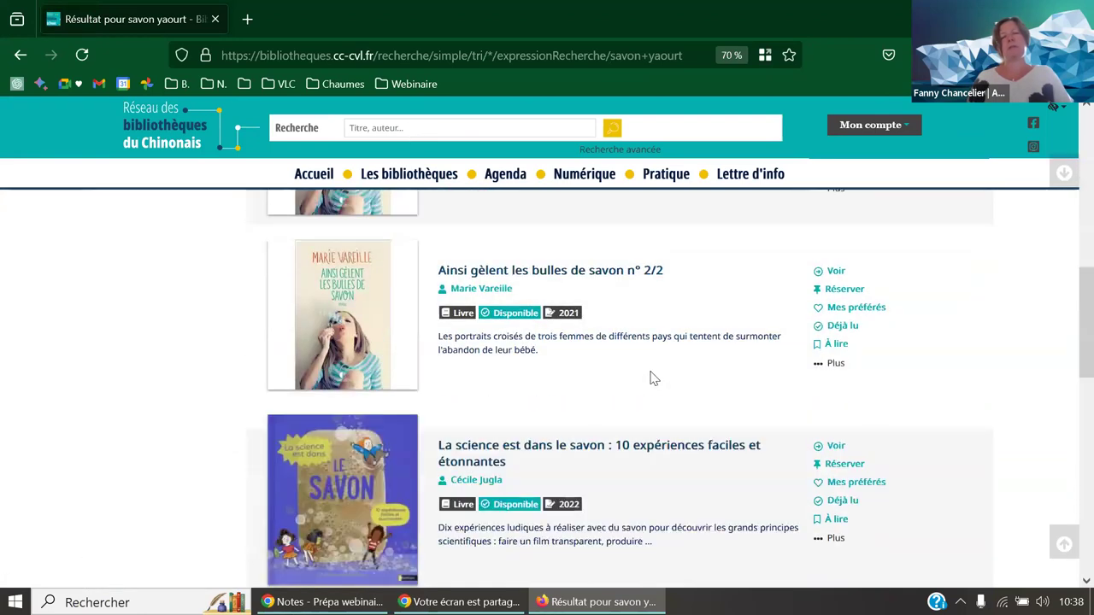
pyautogui.scroll(10, 652, 379)
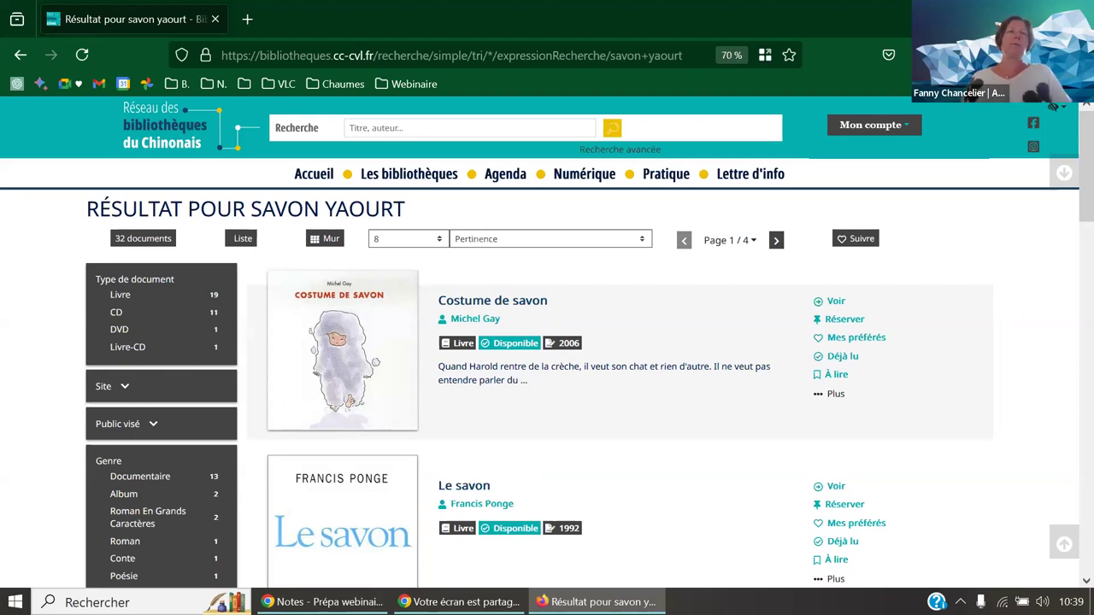
pyautogui.hotkey('alt', 'Tab')
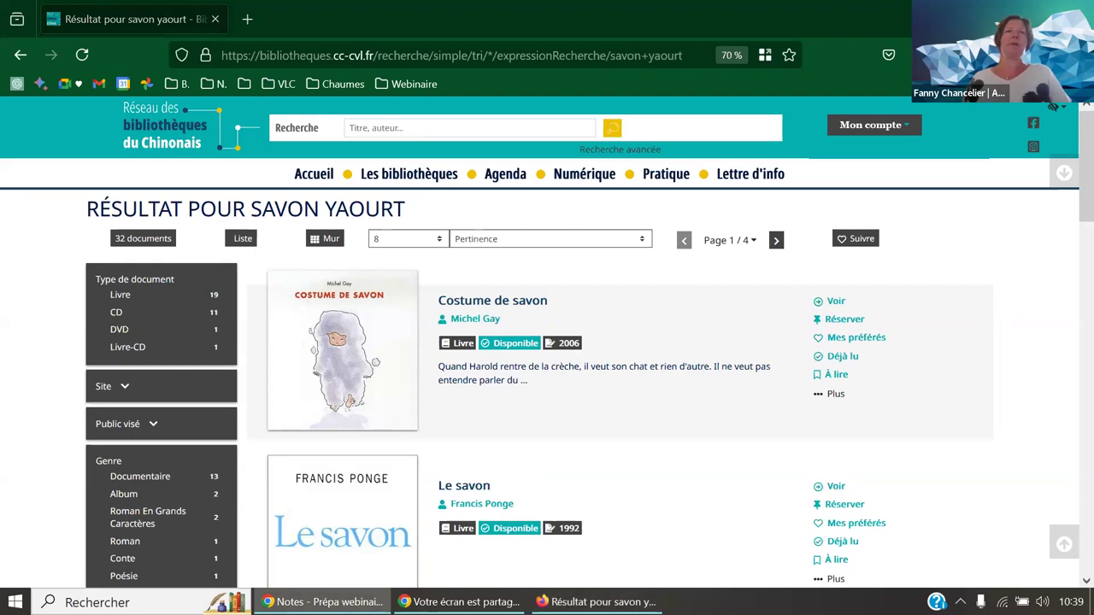
# - Open the Haut Chablais portal from the Webinaire bookmarks and submit an empty catalogue search
pyautogui.click(426, 84)
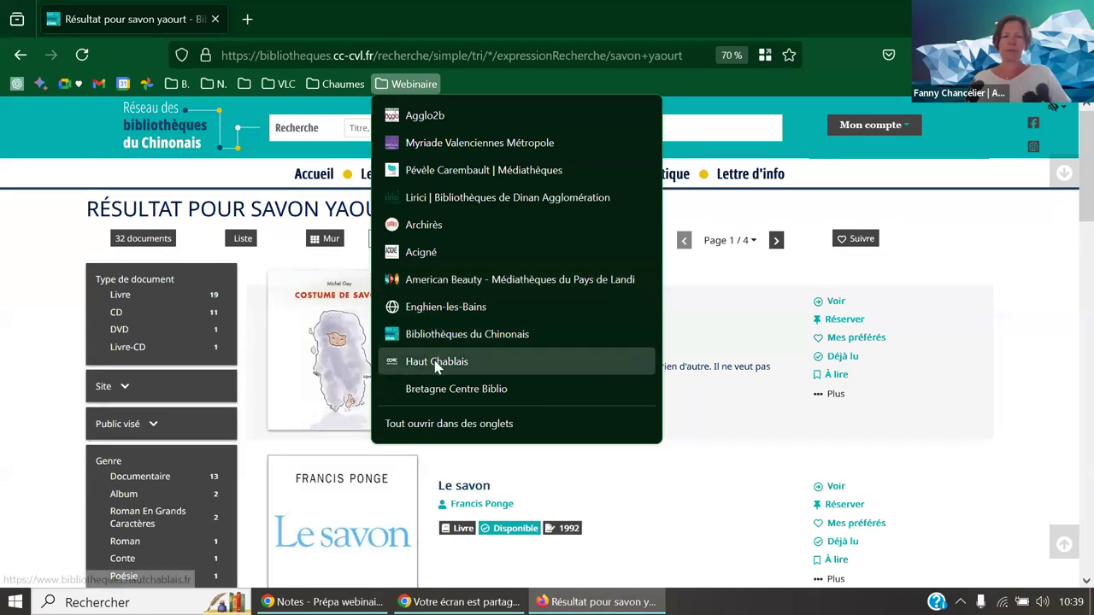
pyautogui.click(436, 362)
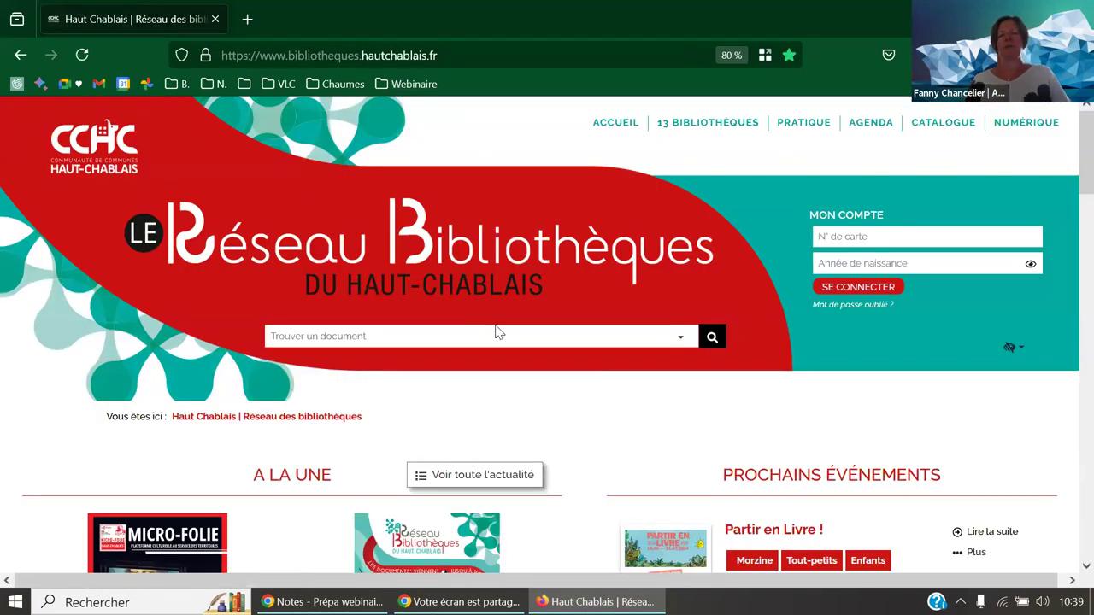
pyautogui.click(492, 337)
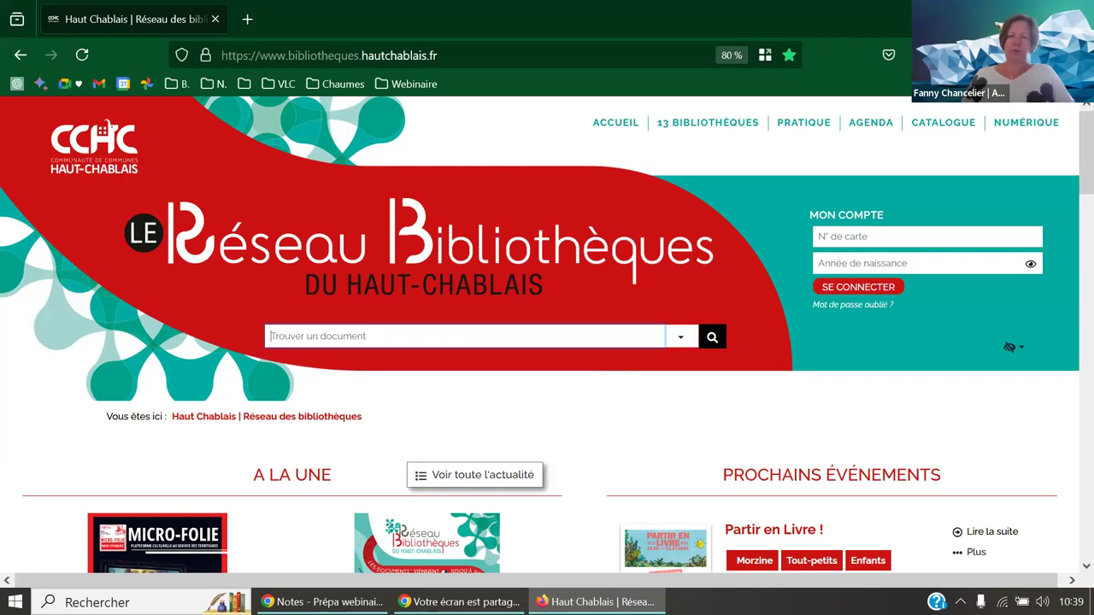
pyautogui.click(712, 336)
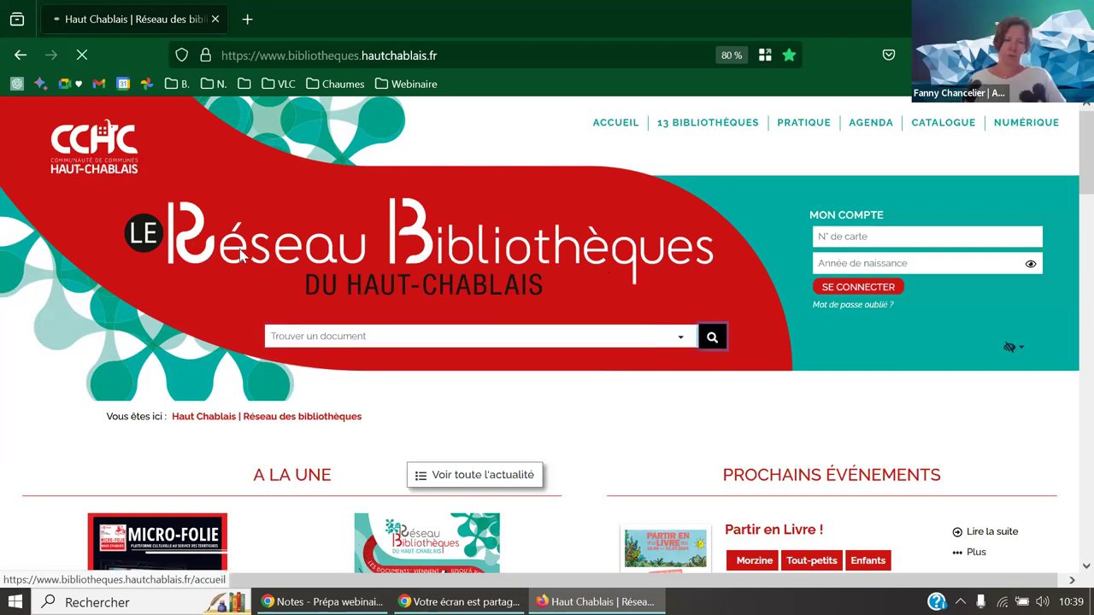
# - Restrict the Haut-Chablais catalogue results to the Jeu document type
pyautogui.scroll(-3, 190, 343)
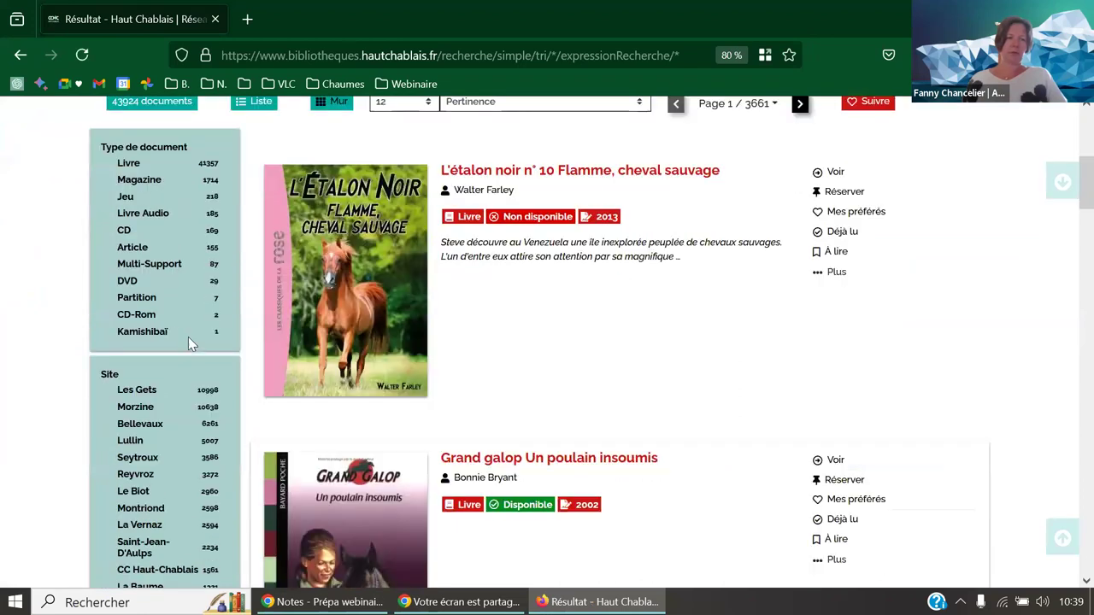
pyautogui.click(125, 198)
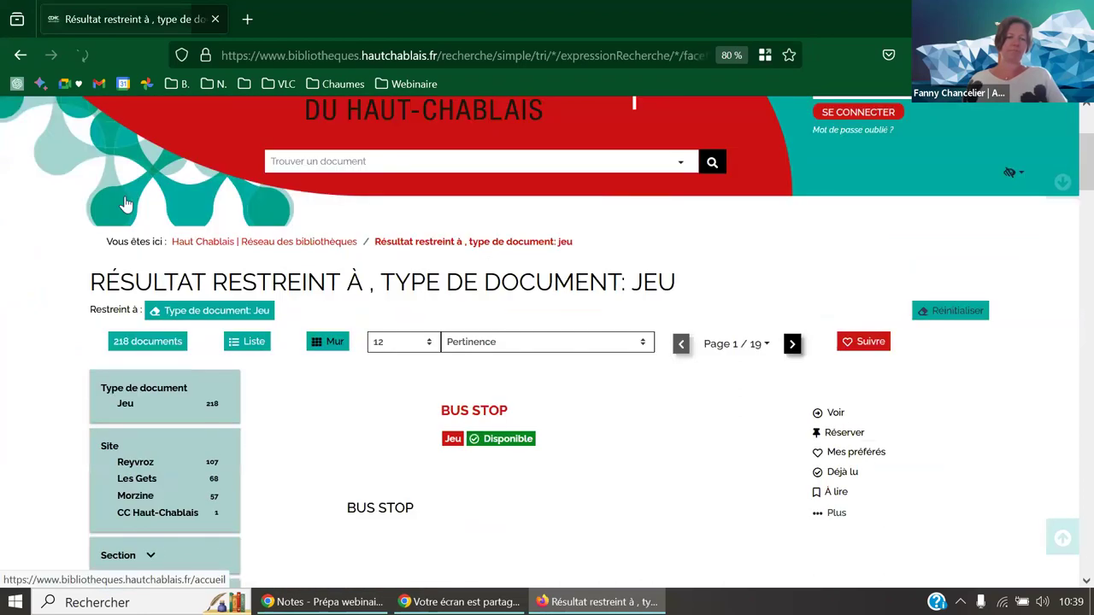
pyautogui.scroll(-2, 239, 351)
pyautogui.scroll(-5, 238, 357)
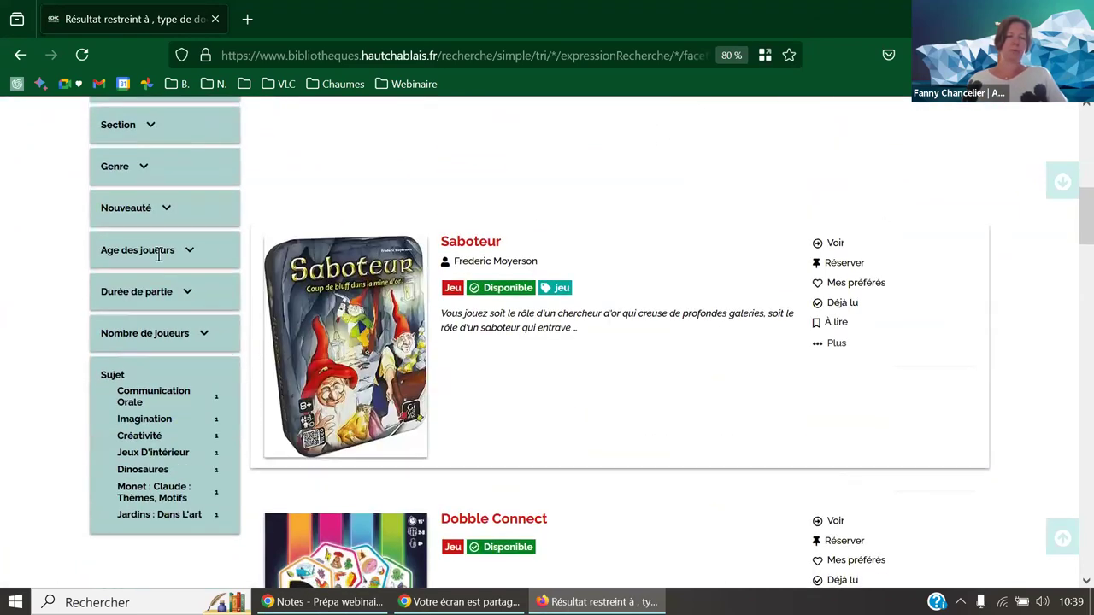
# - Expand the Age des joueurs, Durée de partie and Nombre de joueurs filters, then collapse them
pyautogui.click(188, 251)
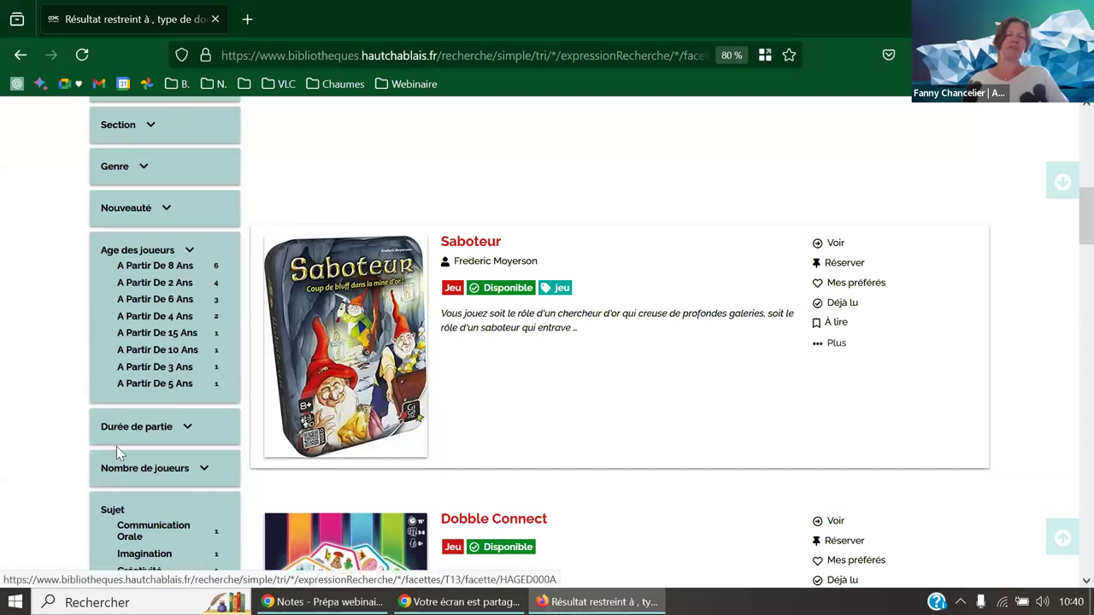
pyautogui.click(143, 428)
pyautogui.scroll(-3, 143, 431)
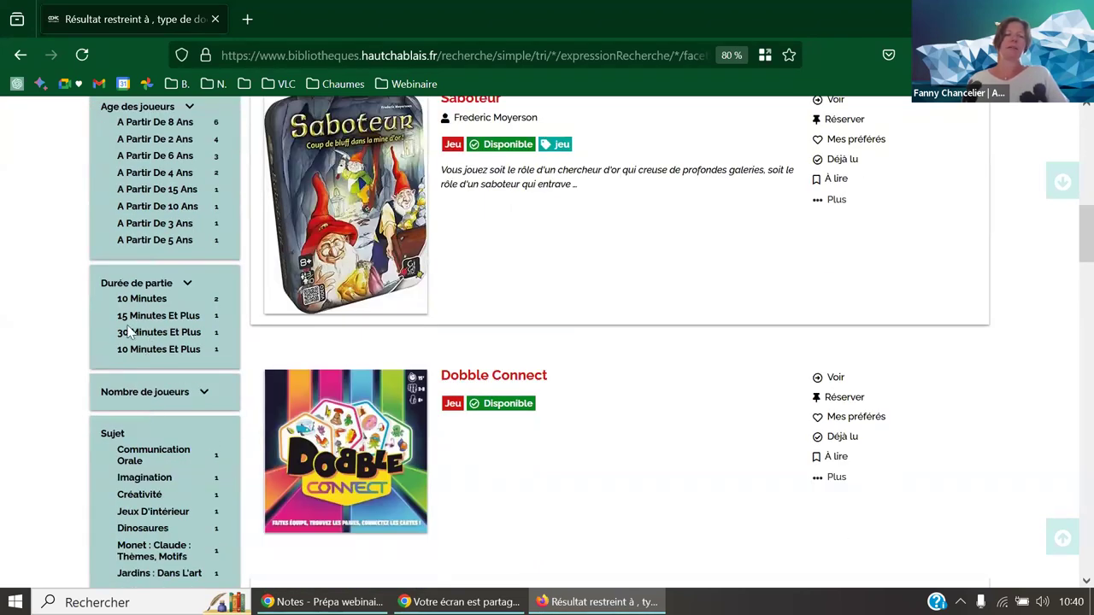
pyautogui.click(141, 391)
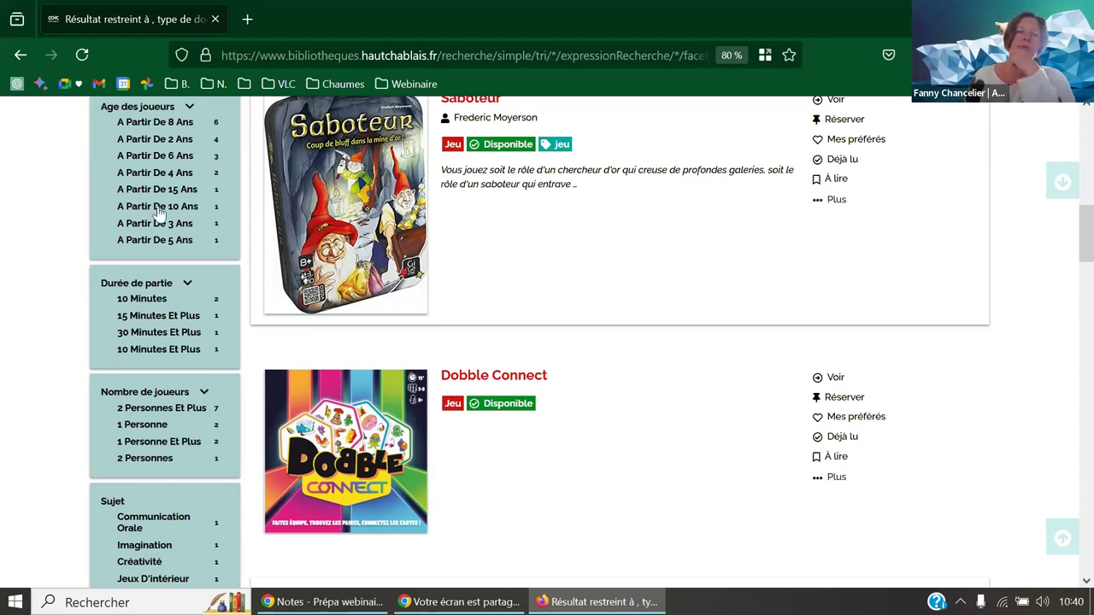
pyautogui.scroll(2, 160, 215)
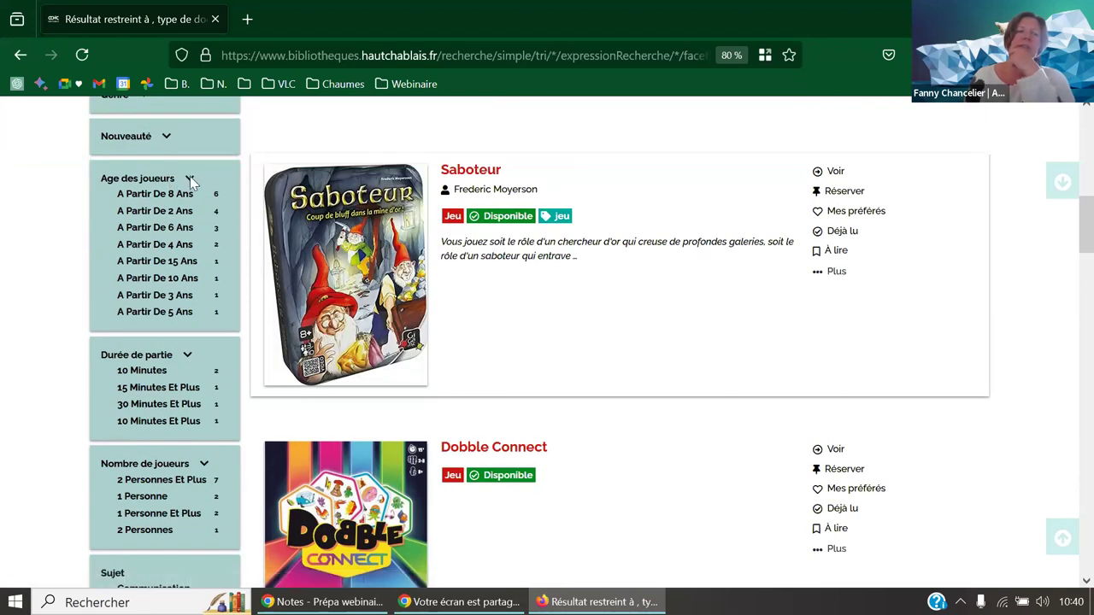
pyautogui.click(190, 176)
pyautogui.click(183, 220)
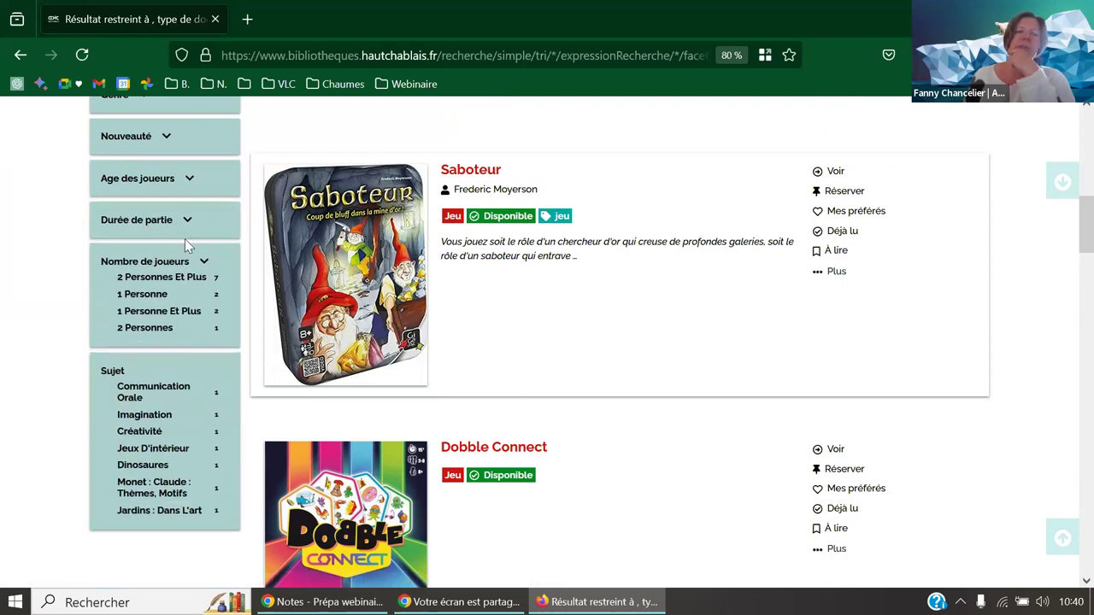
pyautogui.click(198, 264)
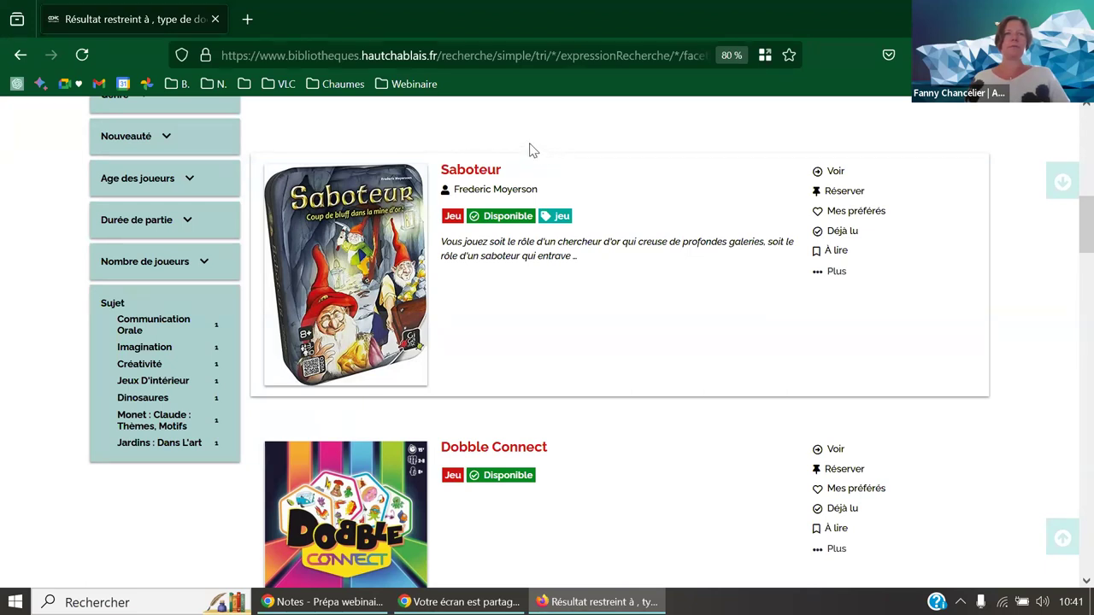
pyautogui.click(423, 84)
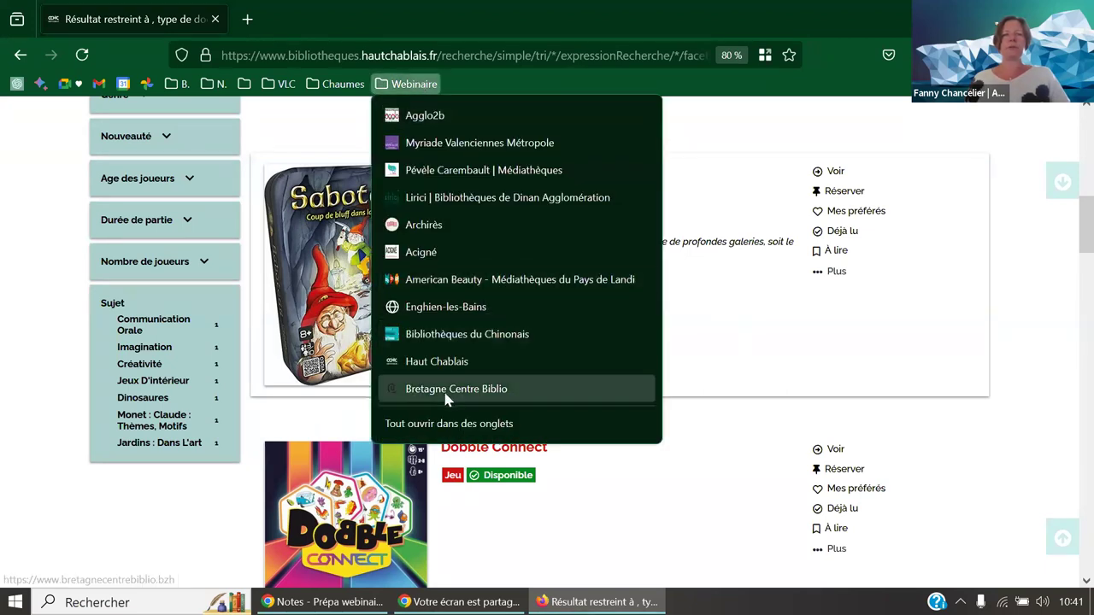
# - Search the Bretagne Centre Biblio catalogue for 'alan mets'
pyautogui.click(416, 389)
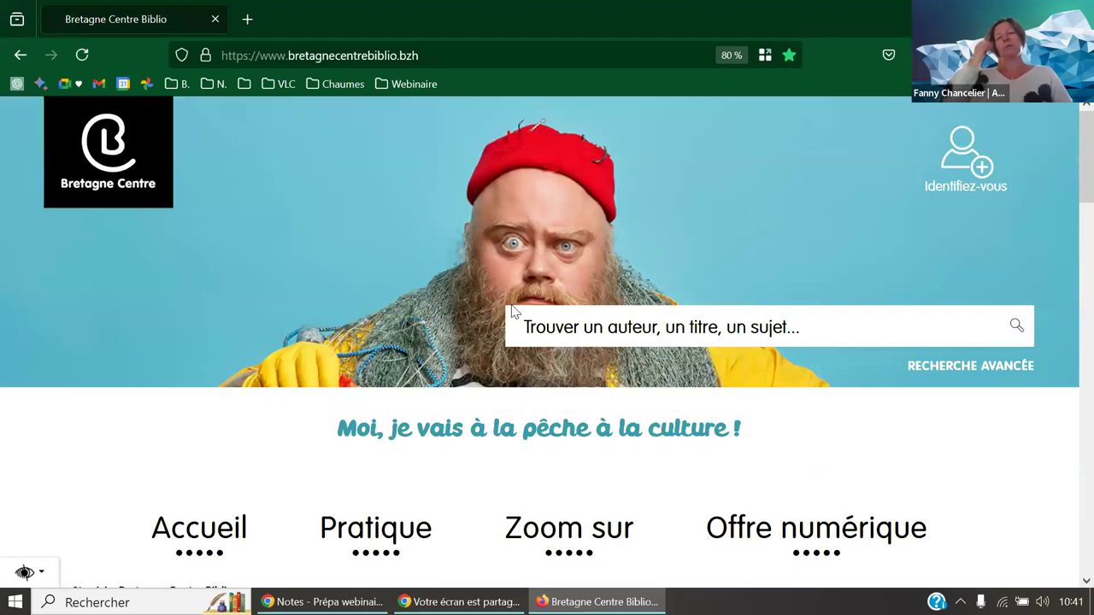
pyautogui.click(650, 327)
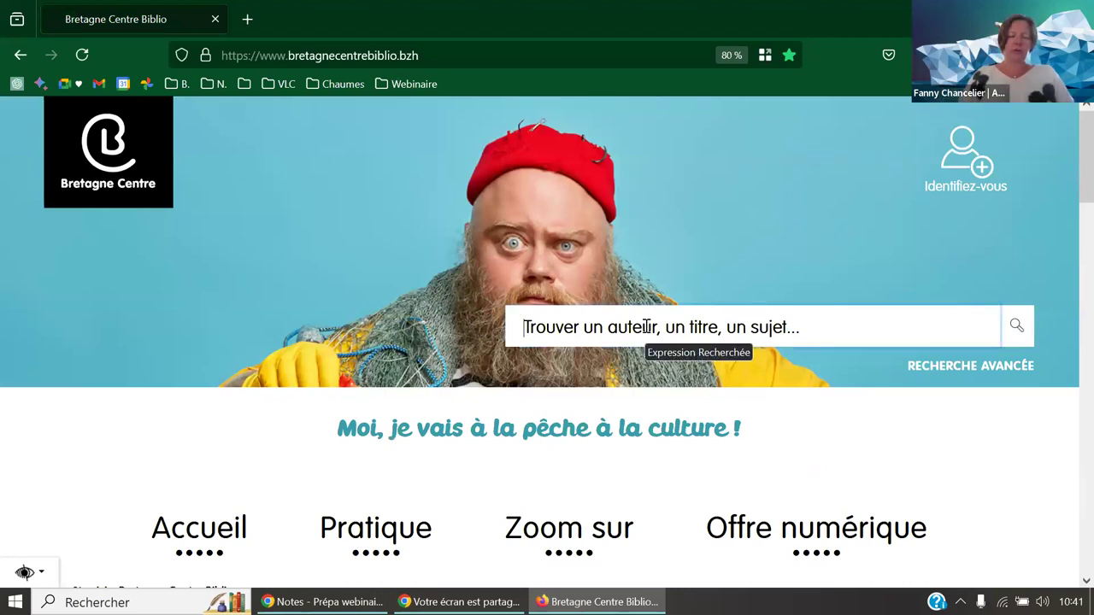
pyautogui.write('al')
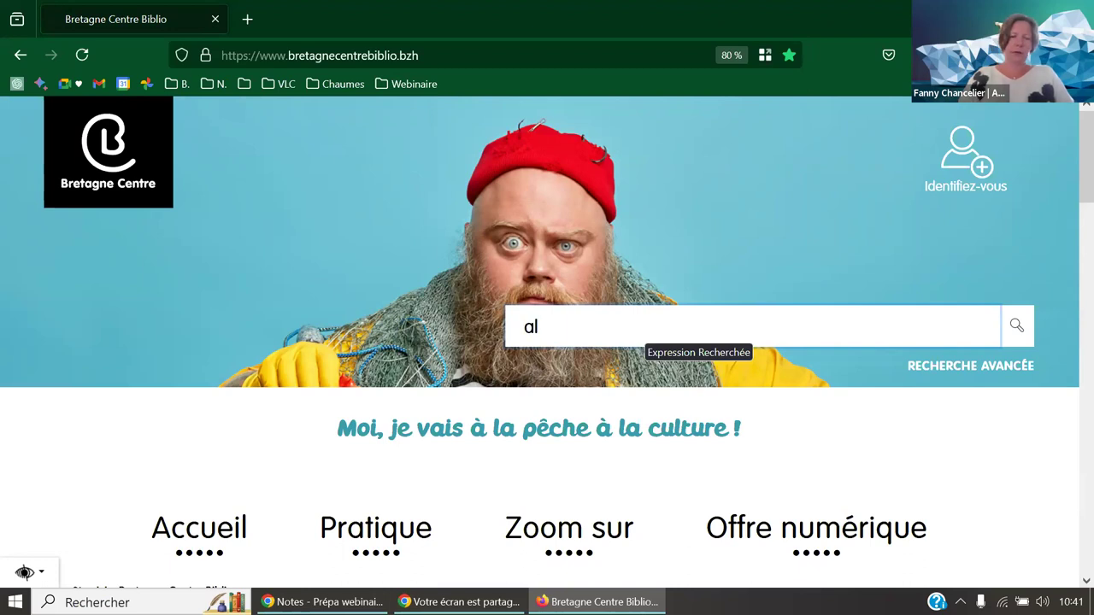
pyautogui.write('an mets')
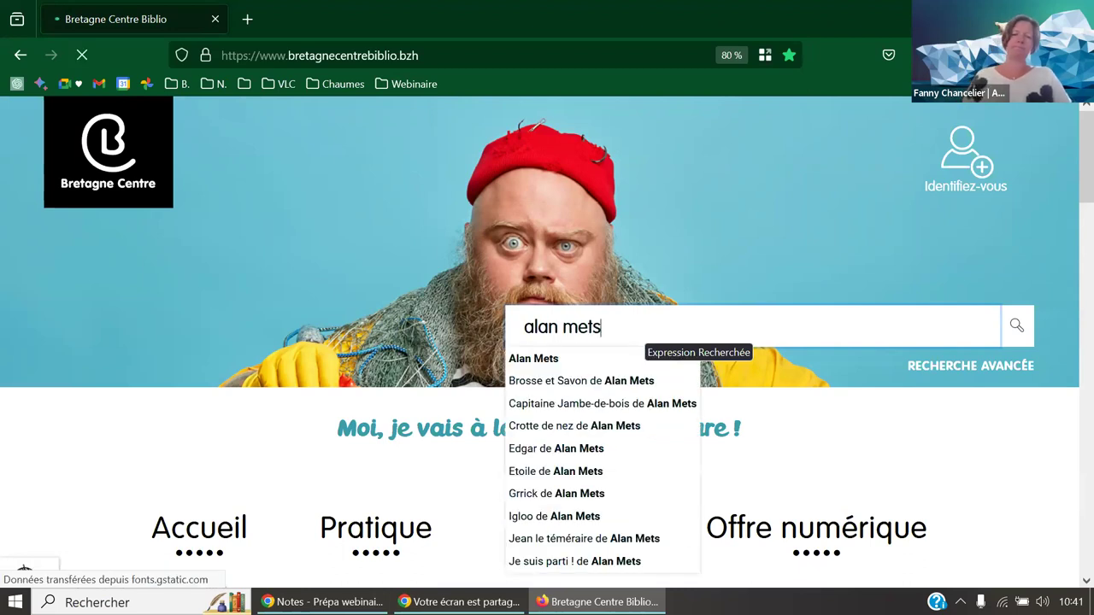
pyautogui.press('Return')
pyautogui.scroll(-7, 503, 296)
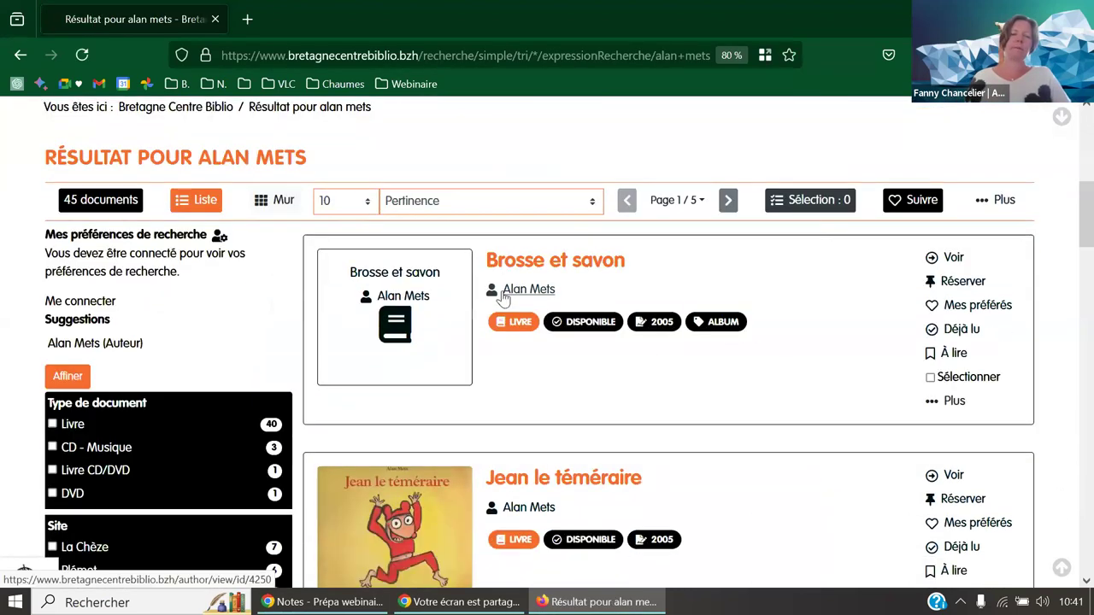
# - Open the Jean le téméraire record and open Alan Mets's author page in a new tab
pyautogui.click(405, 242)
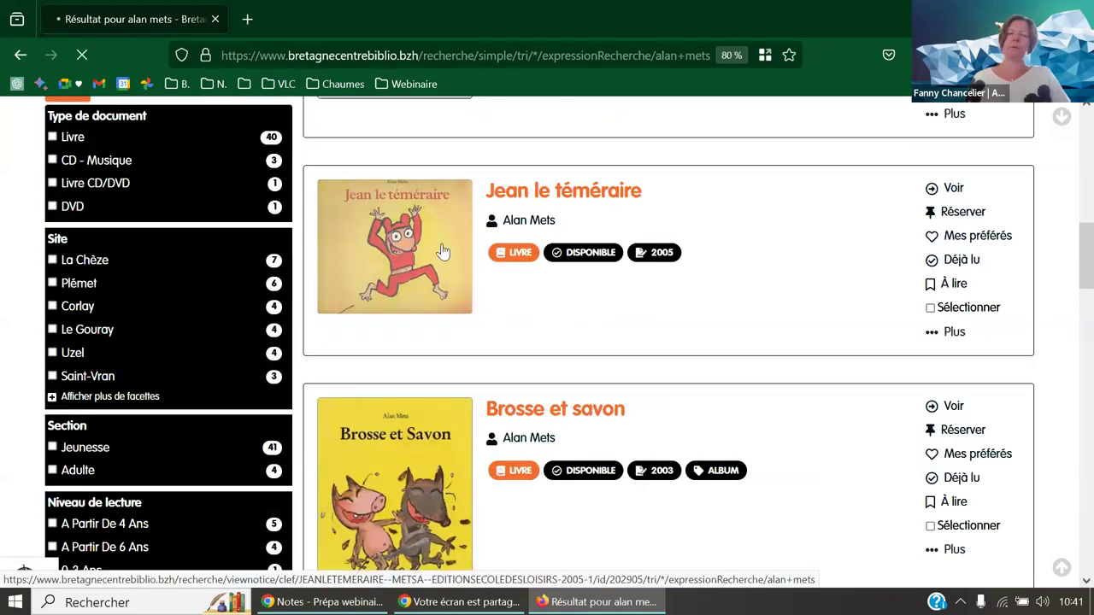
pyautogui.scroll(-5, 445, 254)
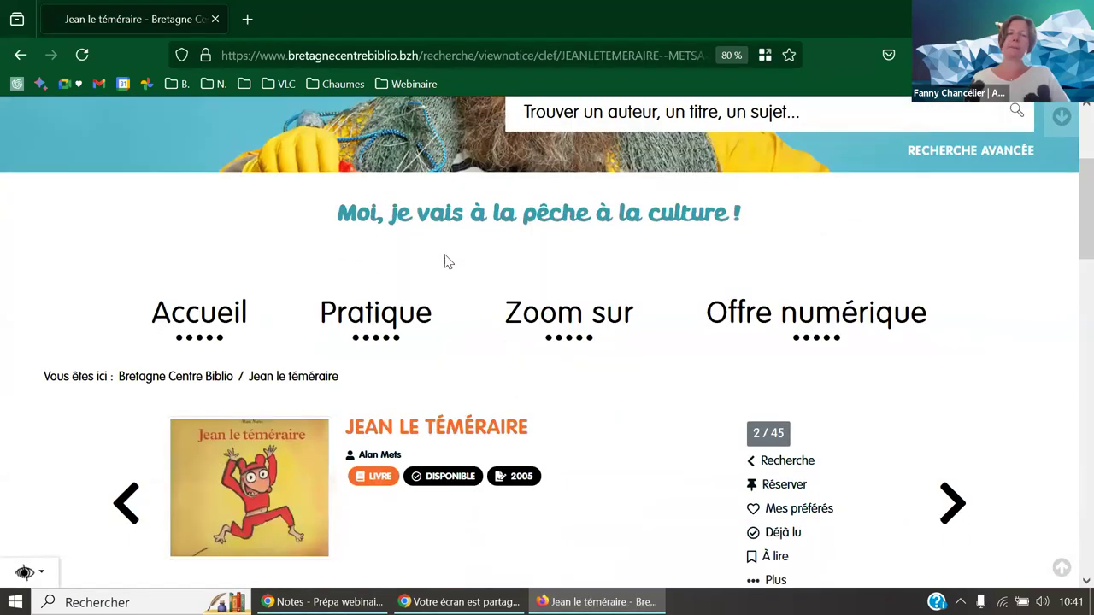
pyautogui.scroll(-1, 436, 271)
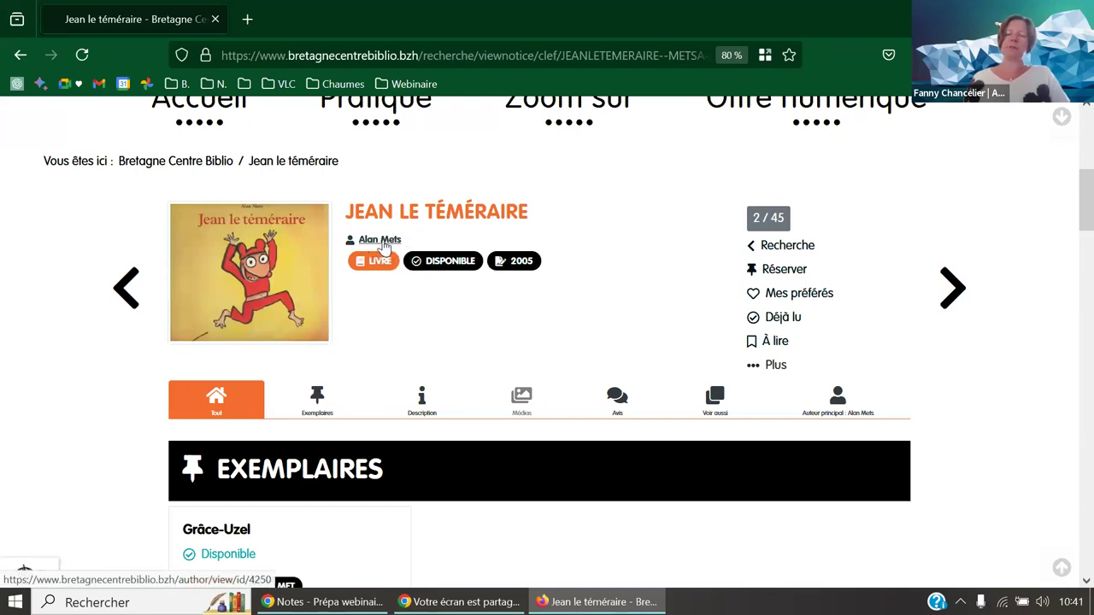
pyautogui.middleClick(385, 243)
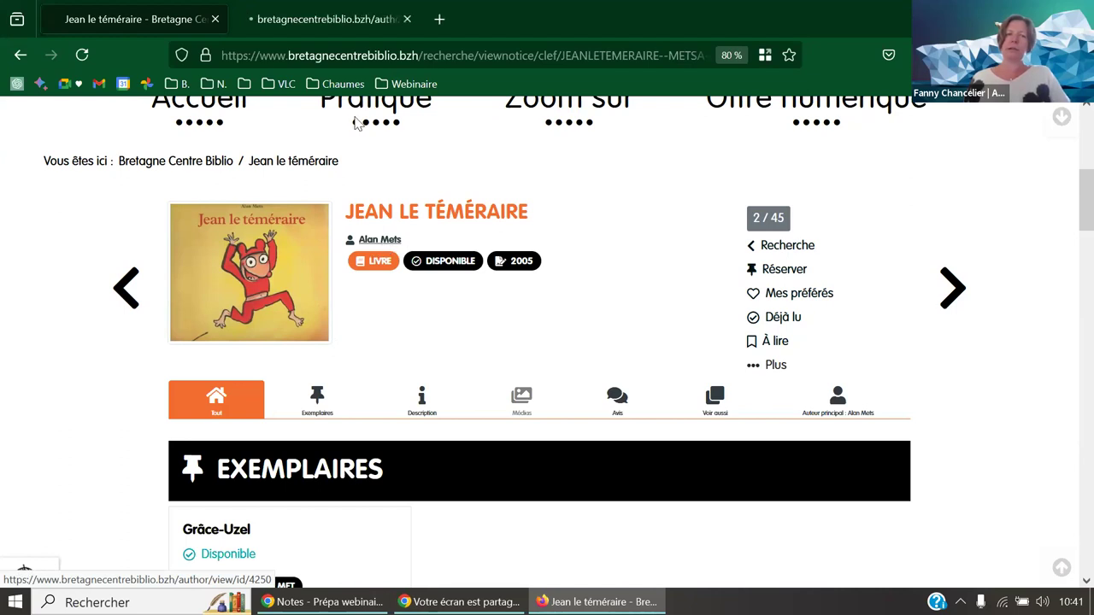
# - Switch to Alan Mets's author page and scroll through Biographie, Les Documents and Les Collaborateurs
pyautogui.click(320, 17)
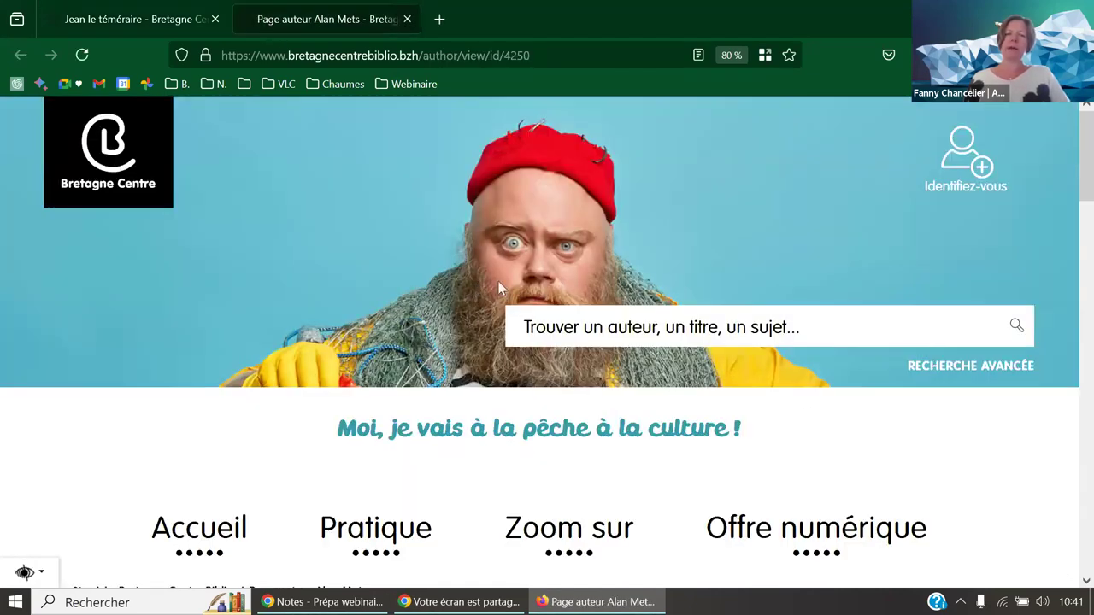
pyautogui.scroll(-3, 496, 282)
pyautogui.scroll(-3, 498, 284)
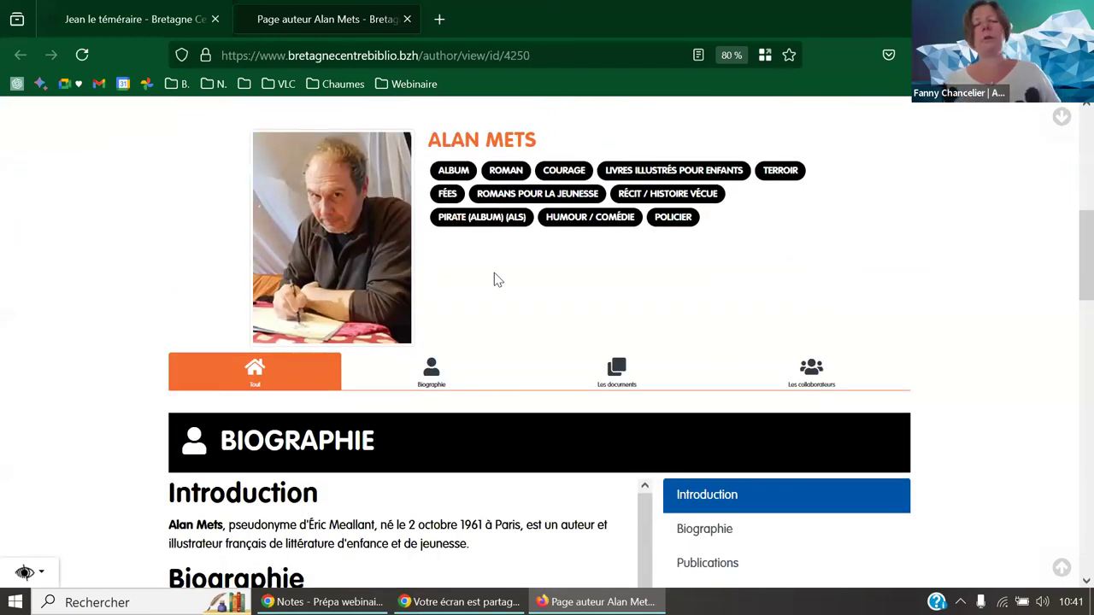
pyautogui.scroll(-3, 500, 279)
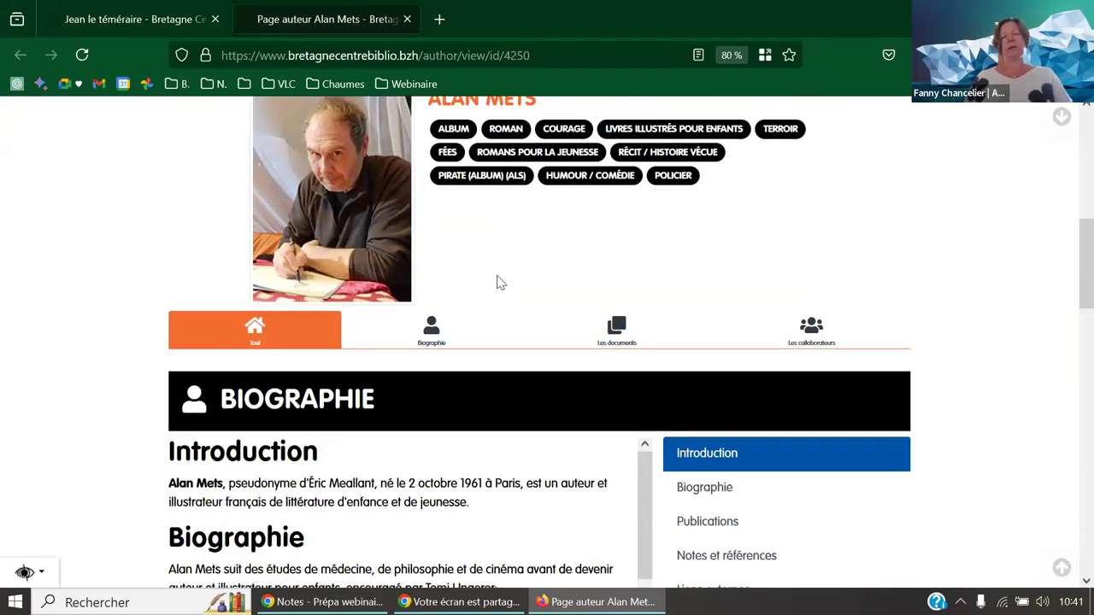
pyautogui.scroll(-5, 500, 289)
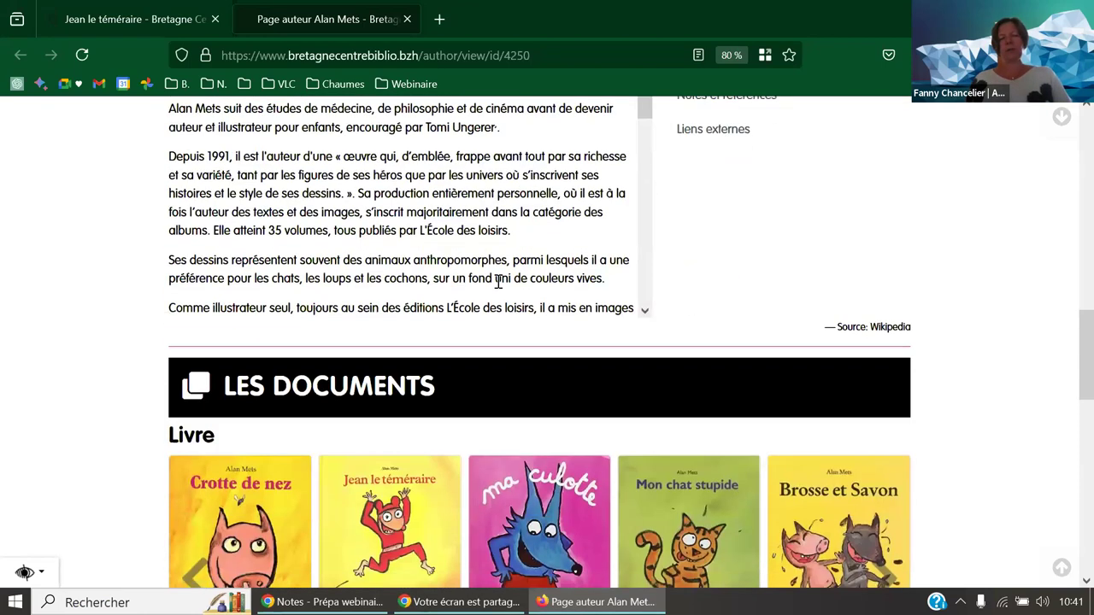
pyautogui.scroll(-1, 498, 289)
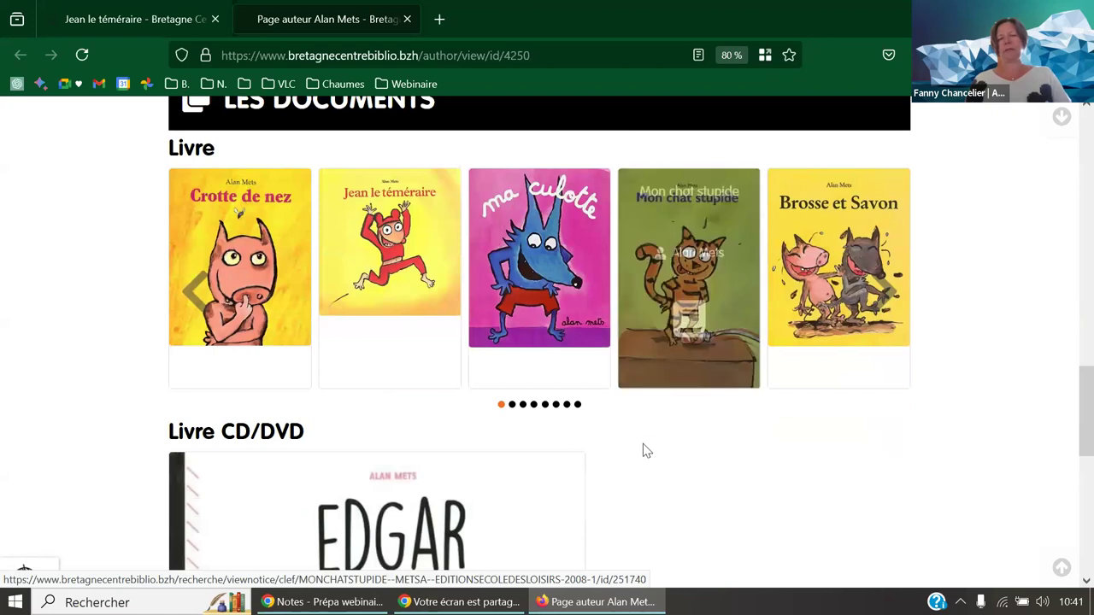
pyautogui.scroll(-3, 645, 451)
pyautogui.scroll(4, 646, 451)
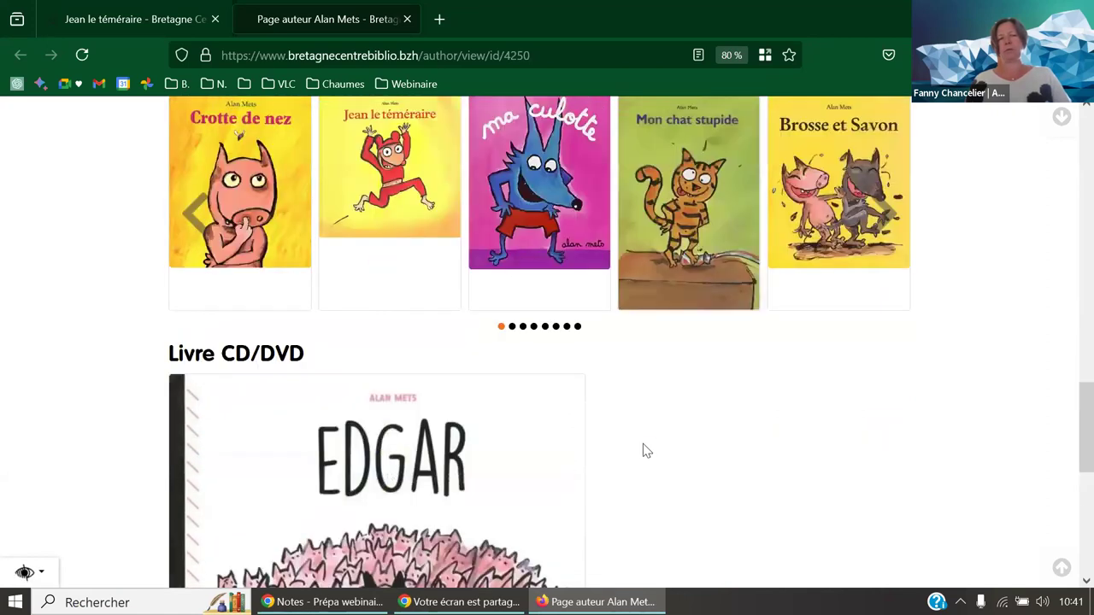
pyautogui.scroll(-10, 376, 363)
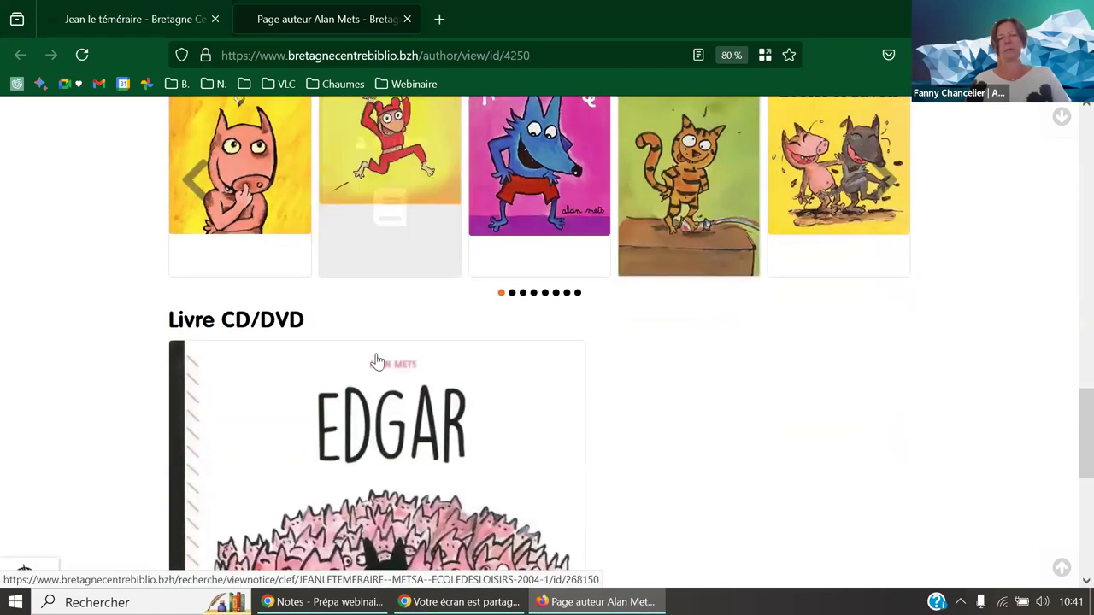
pyautogui.scroll(-1, 378, 363)
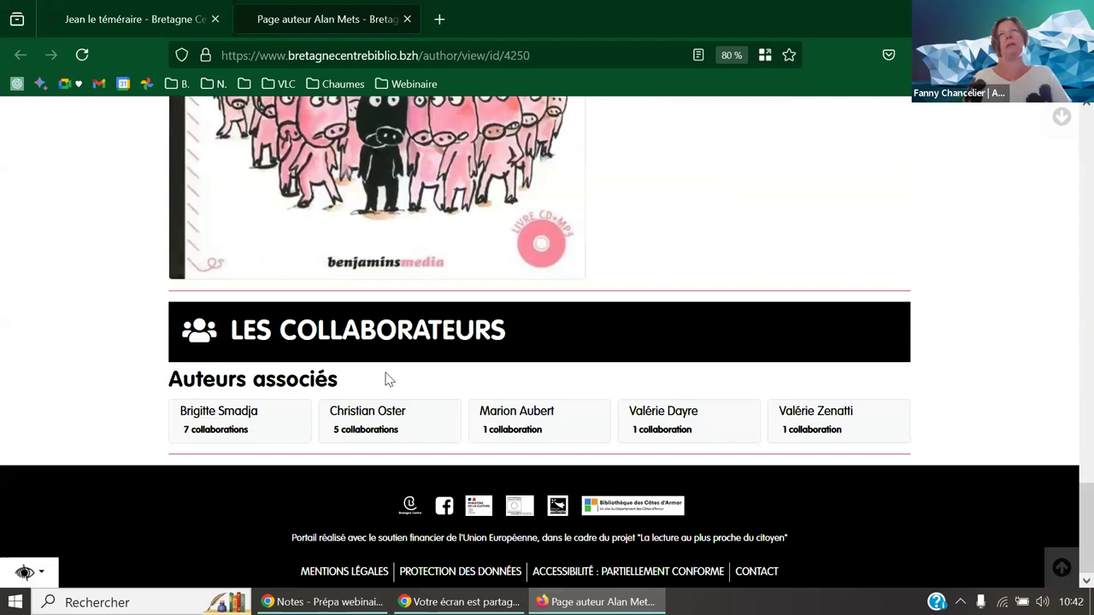
pyautogui.scroll(8, 402, 312)
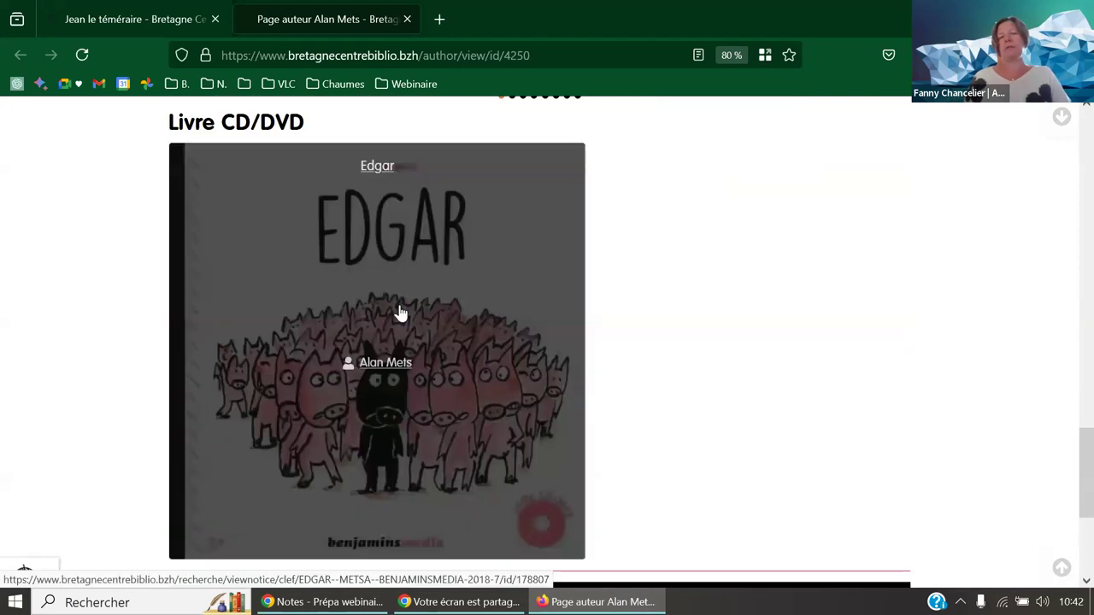
pyautogui.scroll(3, 402, 315)
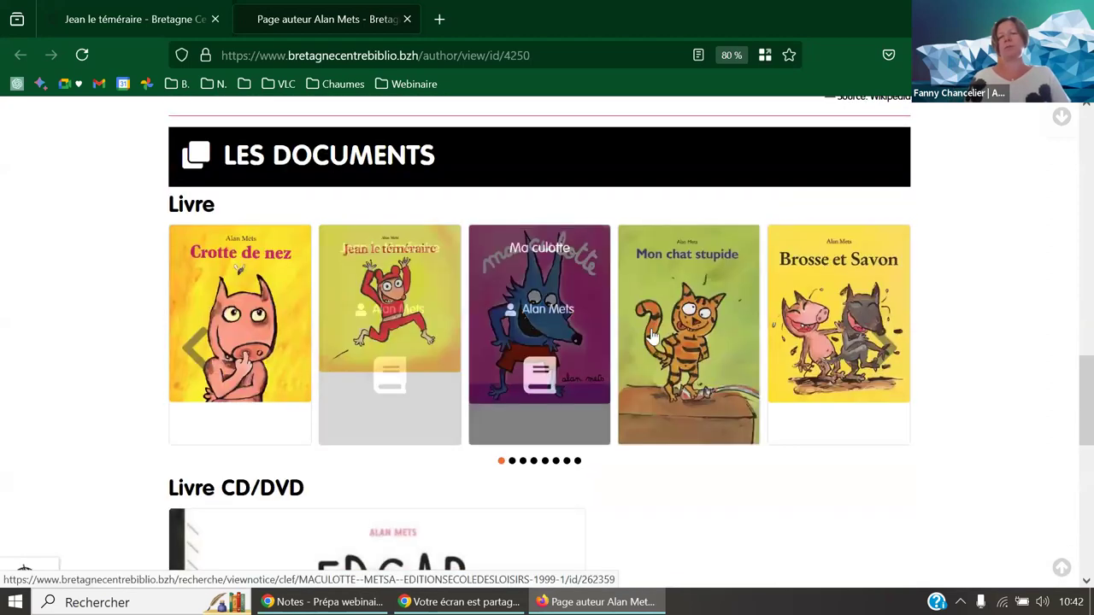
pyautogui.scroll(2, 889, 338)
pyautogui.scroll(10, 889, 338)
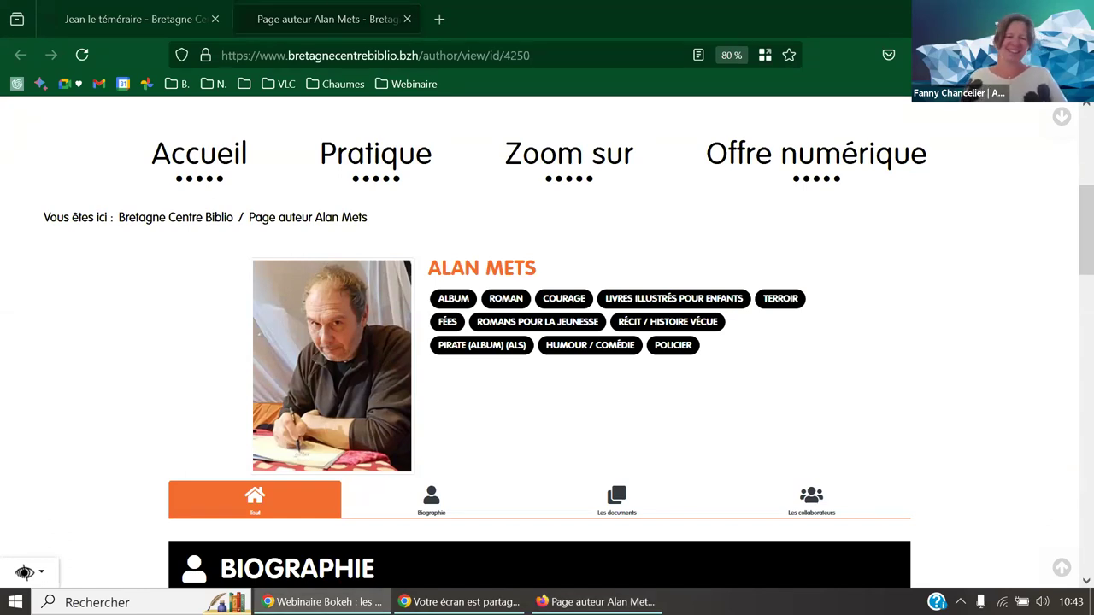
# - Close the Alan Mets author page and open the Administration menu on the Hérisson demo
pyautogui.click(407, 30)
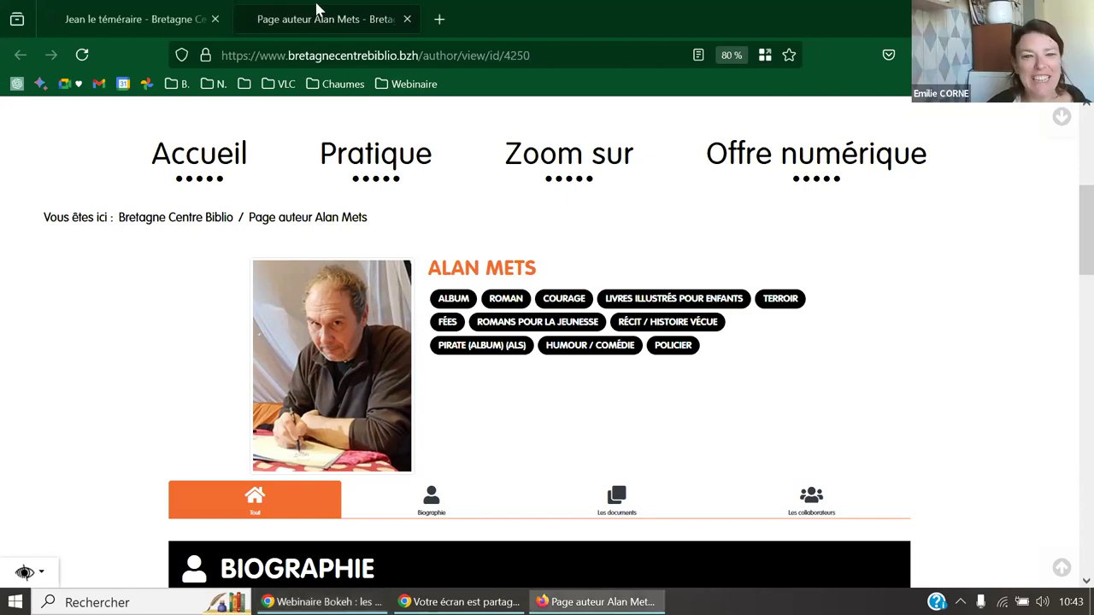
pyautogui.click(407, 21)
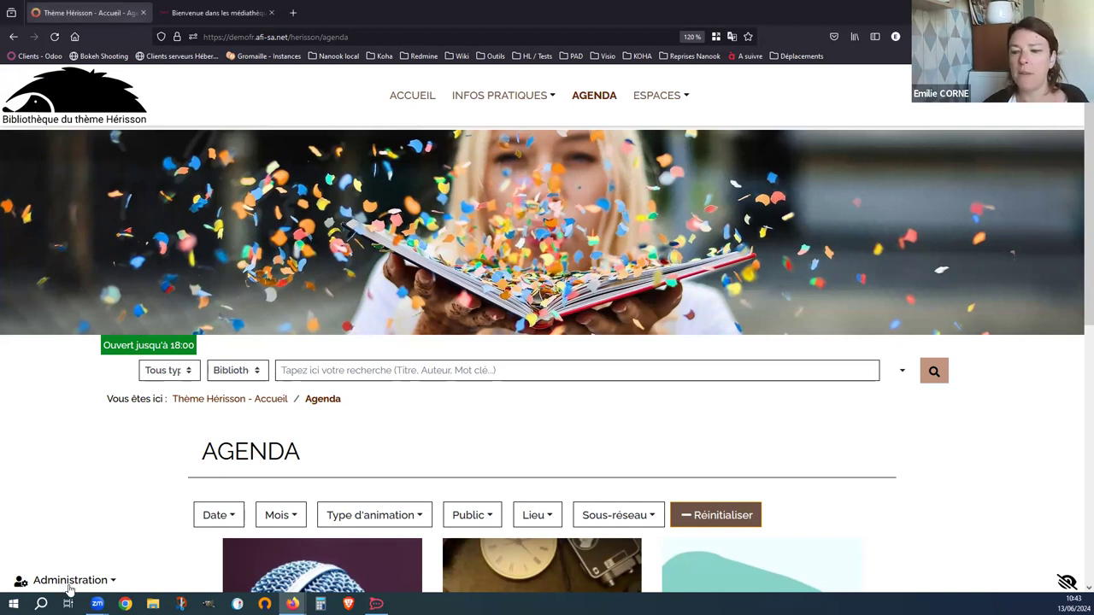
pyautogui.click(70, 589)
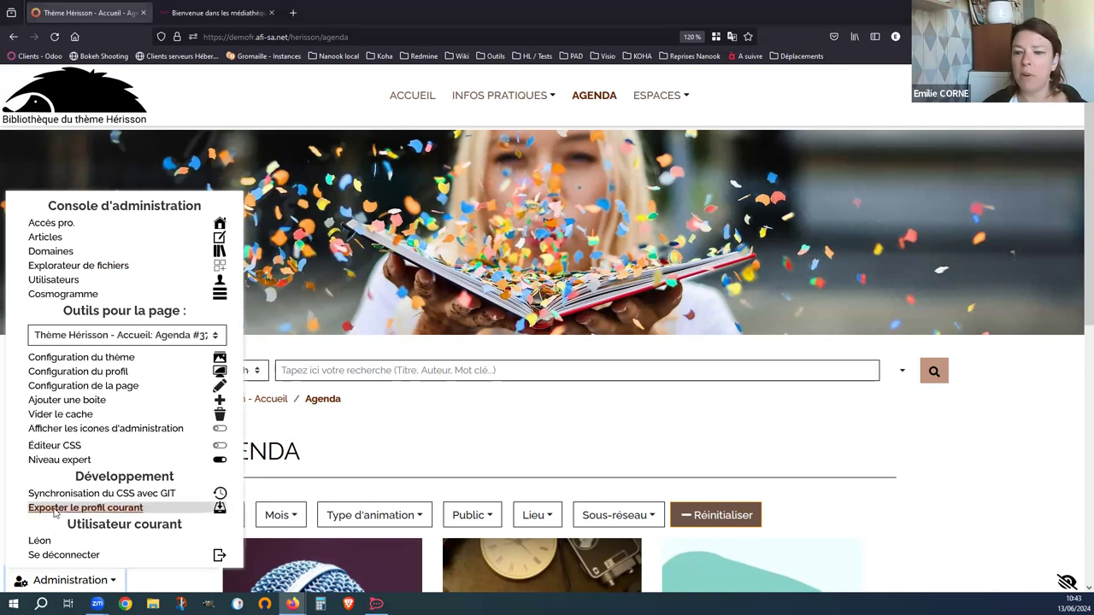
# - Open Accès pro. in a new tab, view the admin home, then return to the Hérisson Agenda
pyautogui.rightClick(58, 225)
pyautogui.click(79, 234)
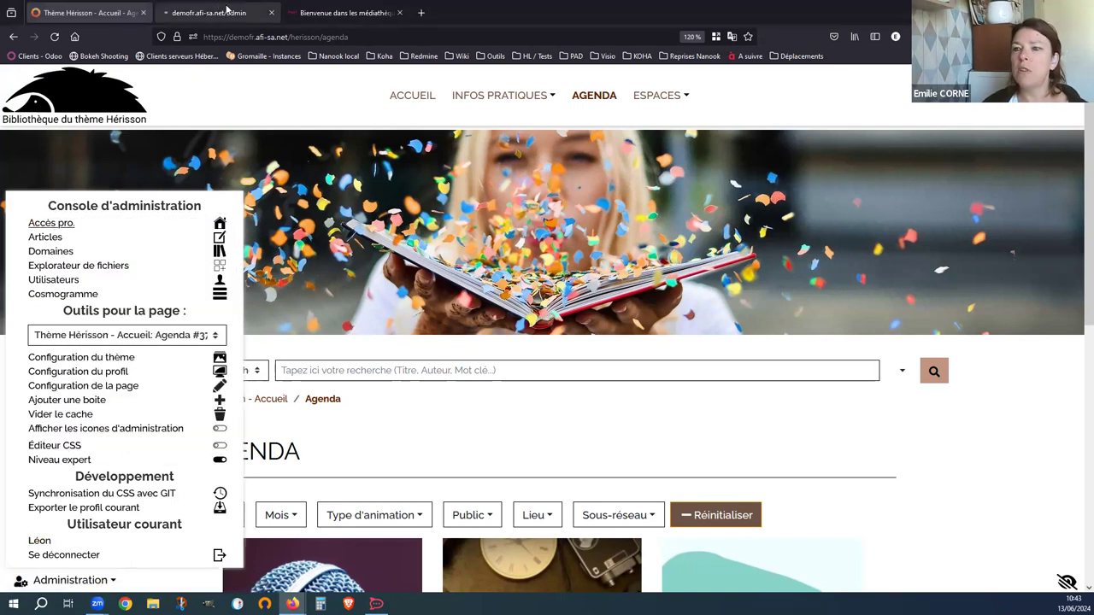
pyautogui.click(227, 11)
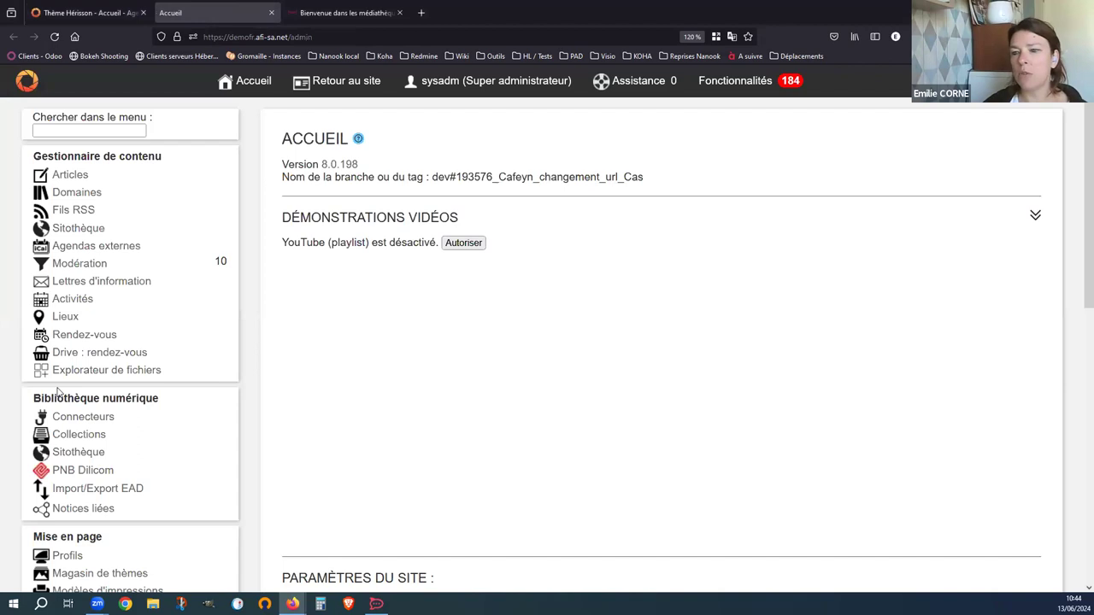
pyautogui.click(86, 12)
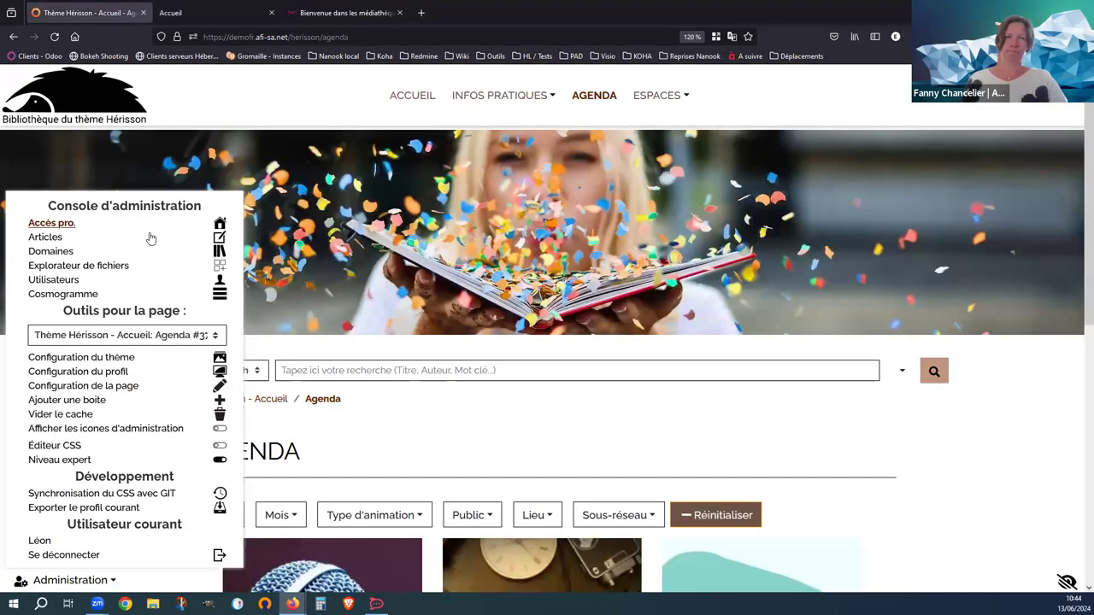
pyautogui.scroll(-3, 151, 238)
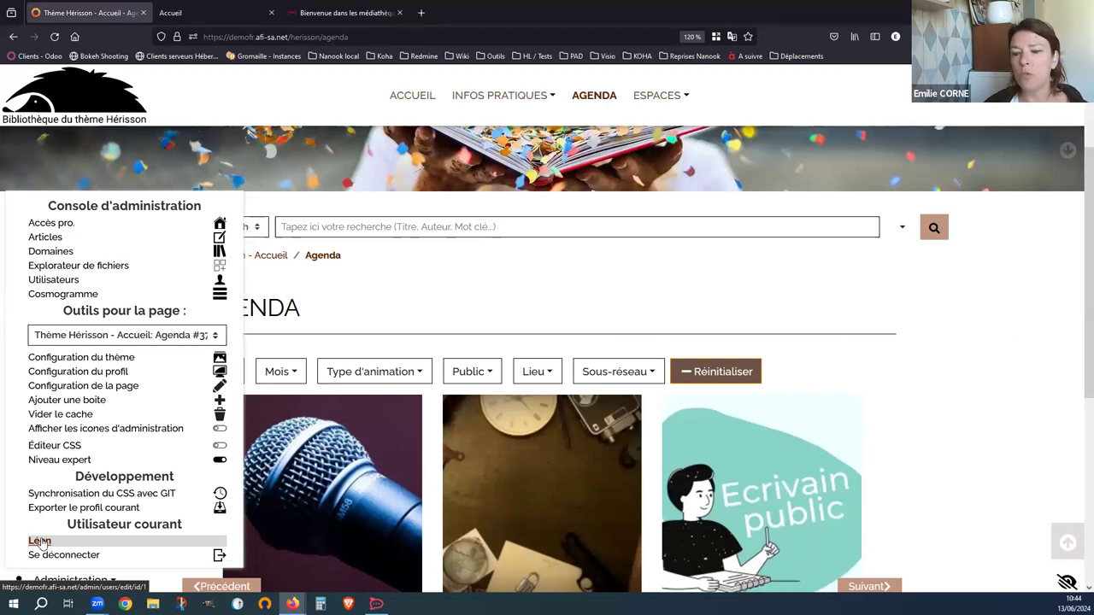
pyautogui.click(39, 541)
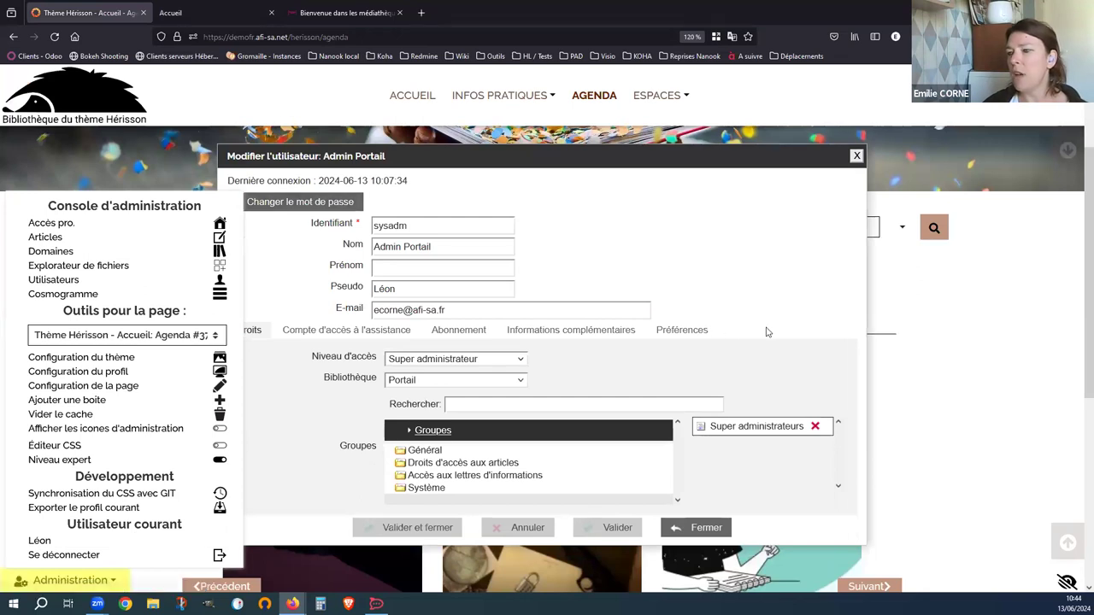
pyautogui.click(672, 333)
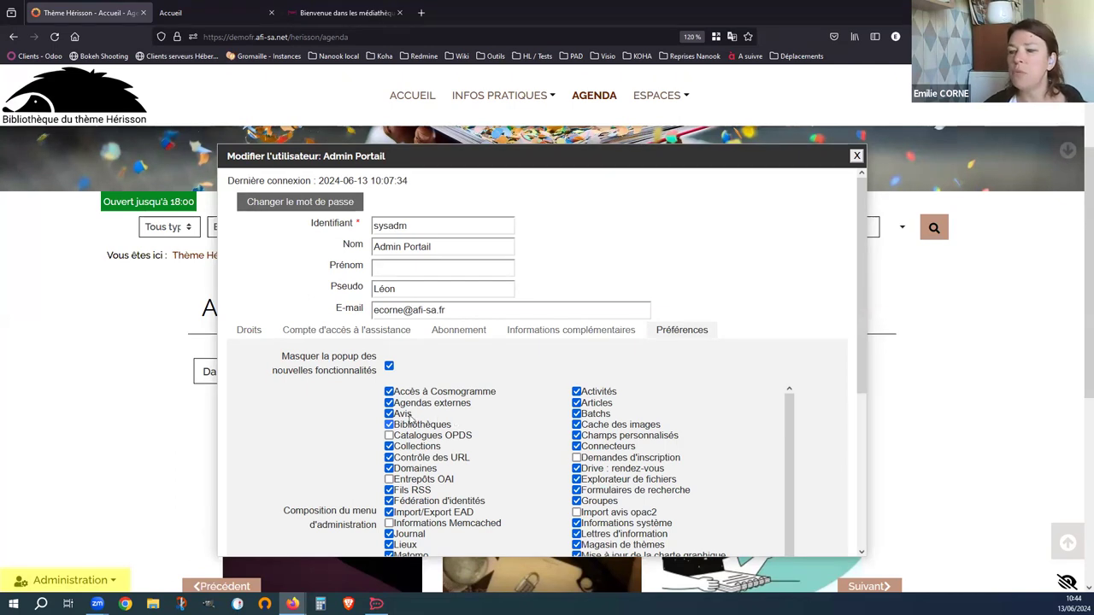
pyautogui.scroll(-3, 364, 440)
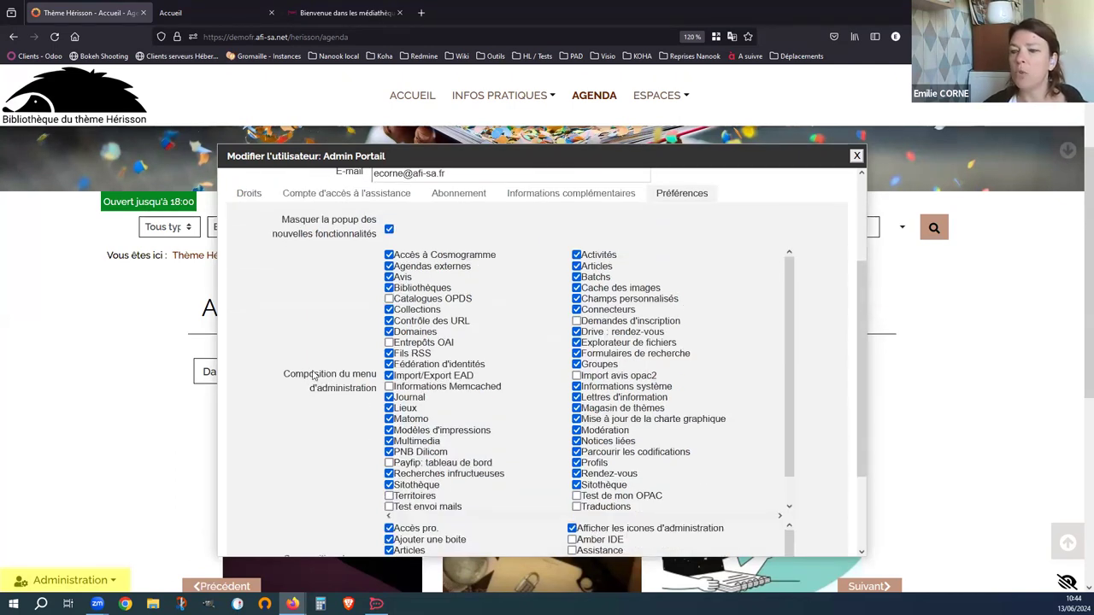
pyautogui.click(228, 20)
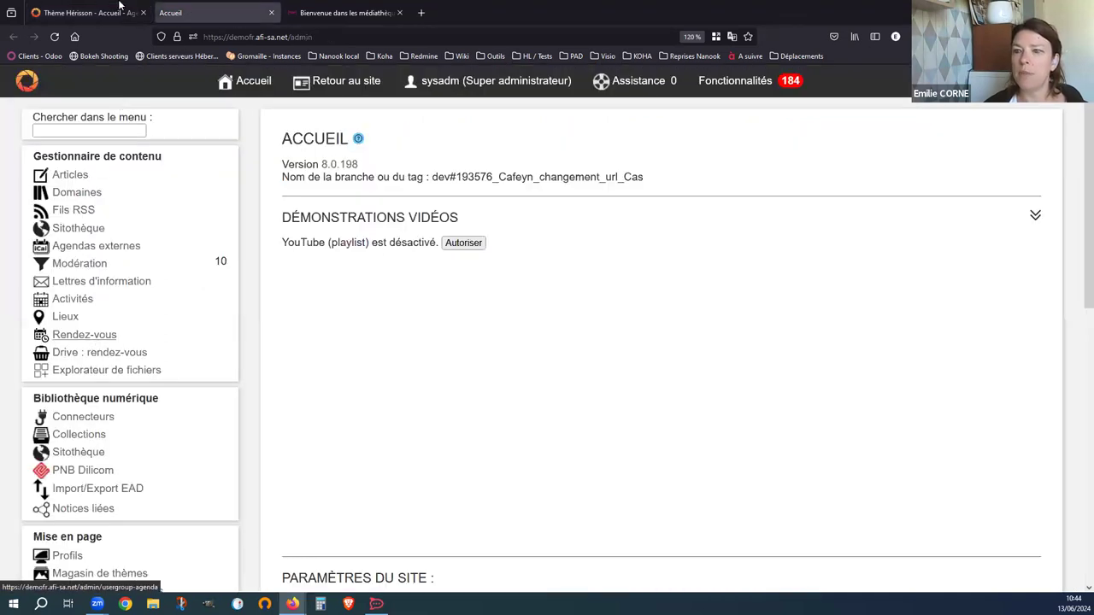
pyautogui.click(119, 7)
pyautogui.scroll(-1, 432, 374)
pyautogui.scroll(-3, 432, 374)
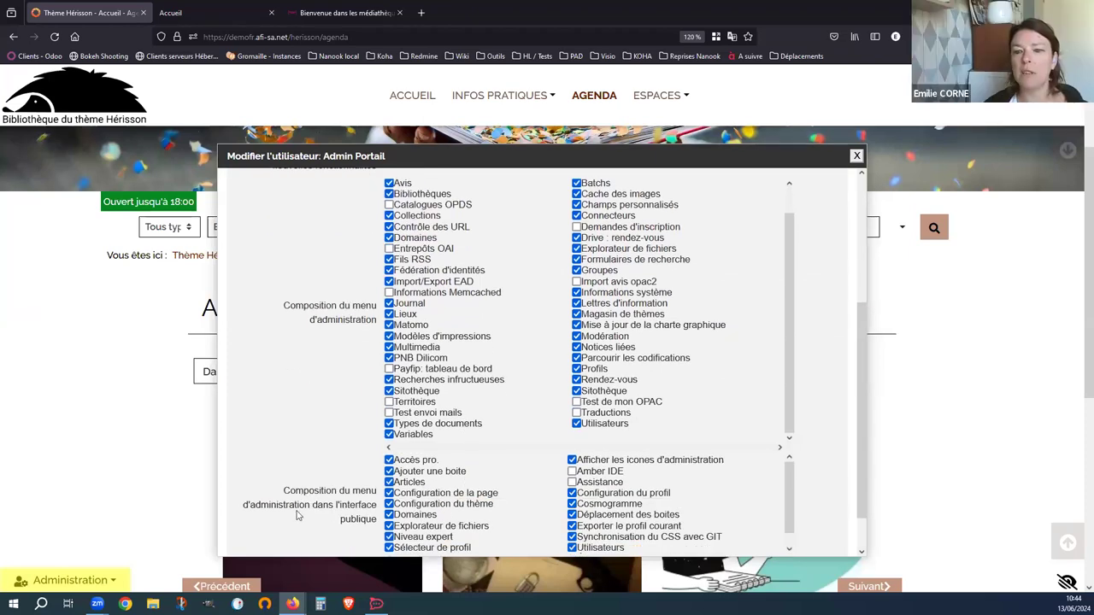
pyautogui.scroll(-1, 297, 515)
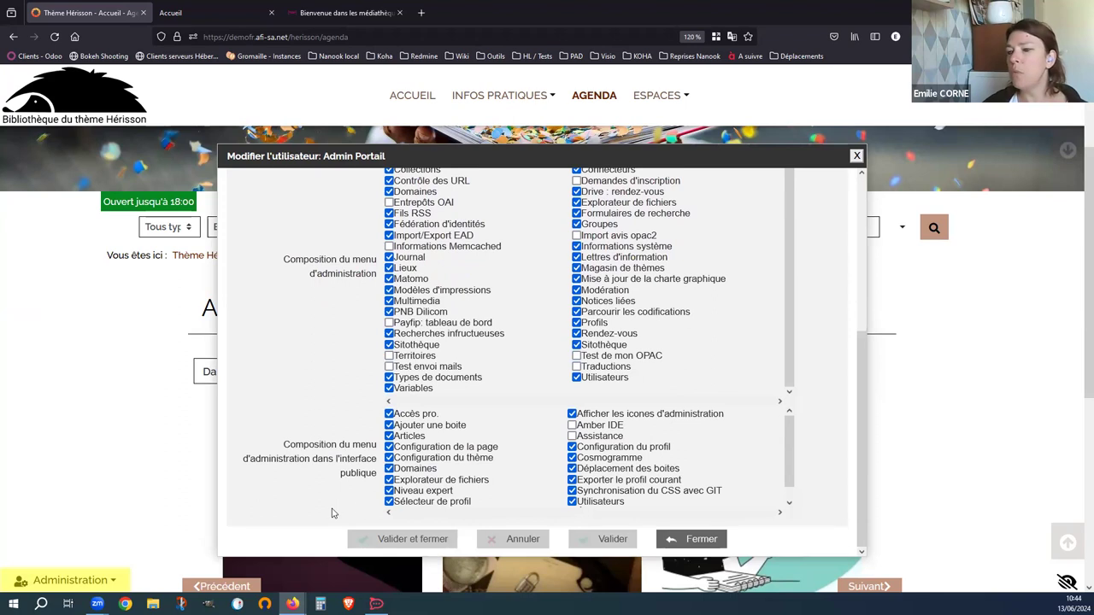
# - Untick public-interface menu entries such as Ajouter une boite, Configuration du thème and Cosmogramme
pyautogui.click(390, 425)
pyautogui.click(404, 457)
pyautogui.click(405, 447)
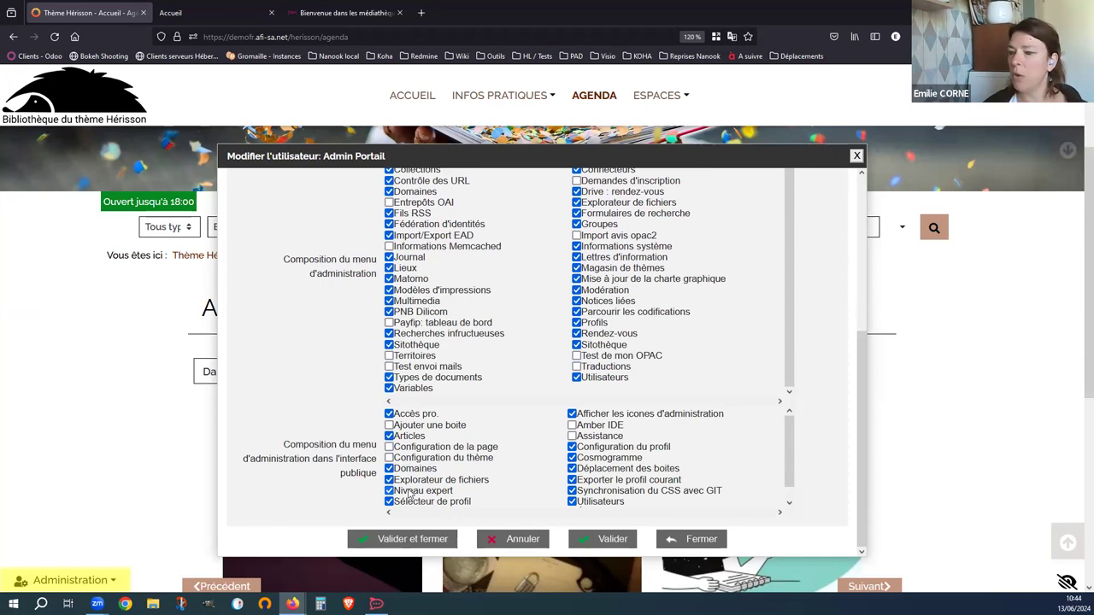
pyautogui.click(410, 490)
pyautogui.click(410, 501)
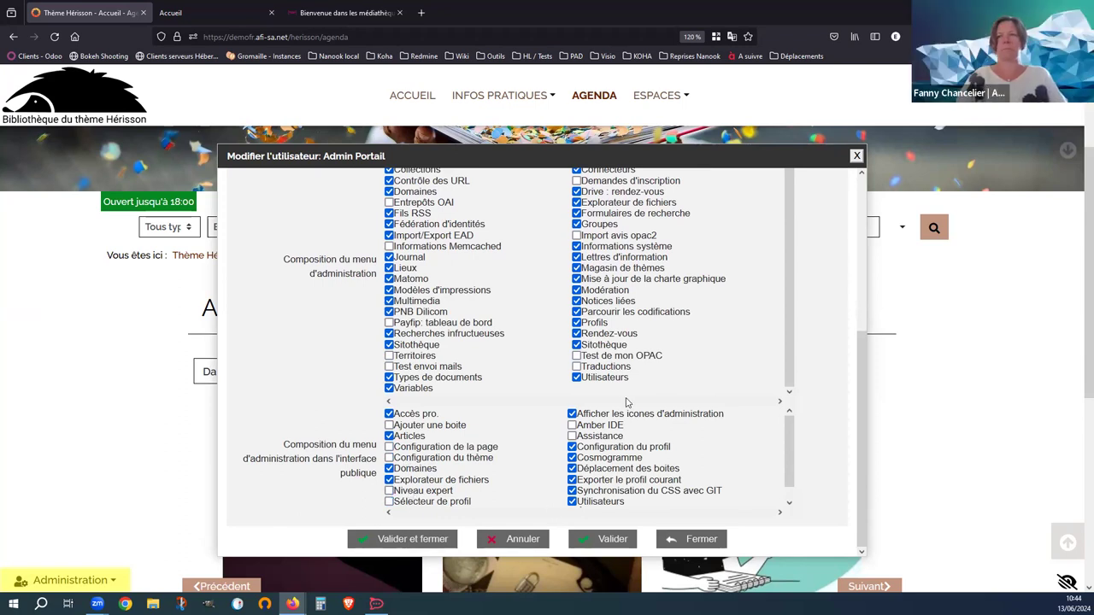
pyautogui.click(616, 449)
pyautogui.click(617, 459)
pyautogui.click(617, 468)
pyautogui.click(618, 479)
pyautogui.click(617, 490)
pyautogui.scroll(-1, 666, 443)
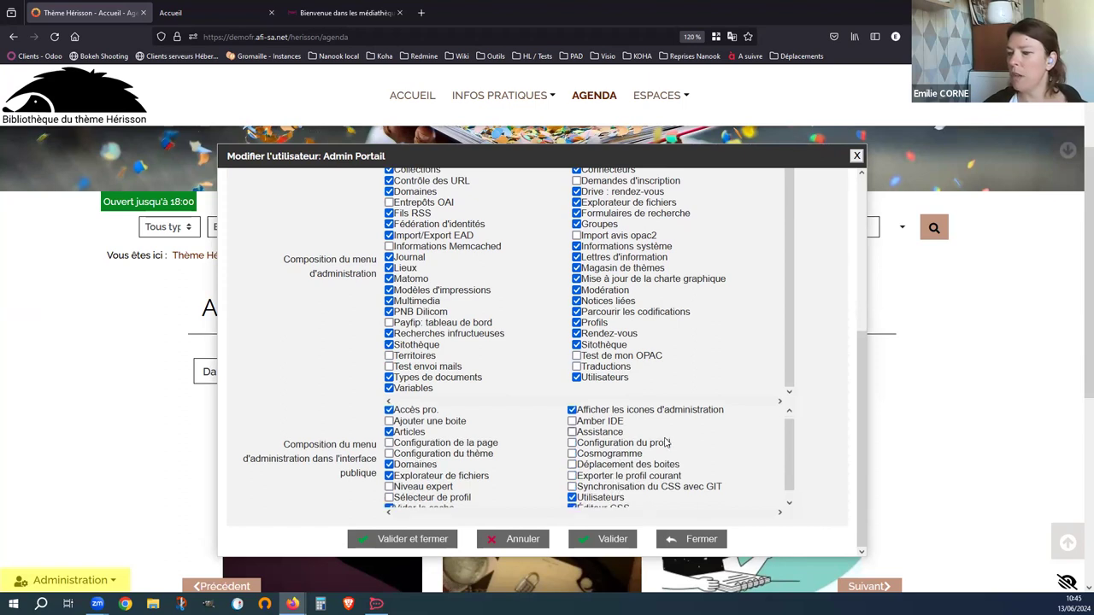
pyautogui.scroll(-1, 666, 442)
pyautogui.scroll(2, 598, 444)
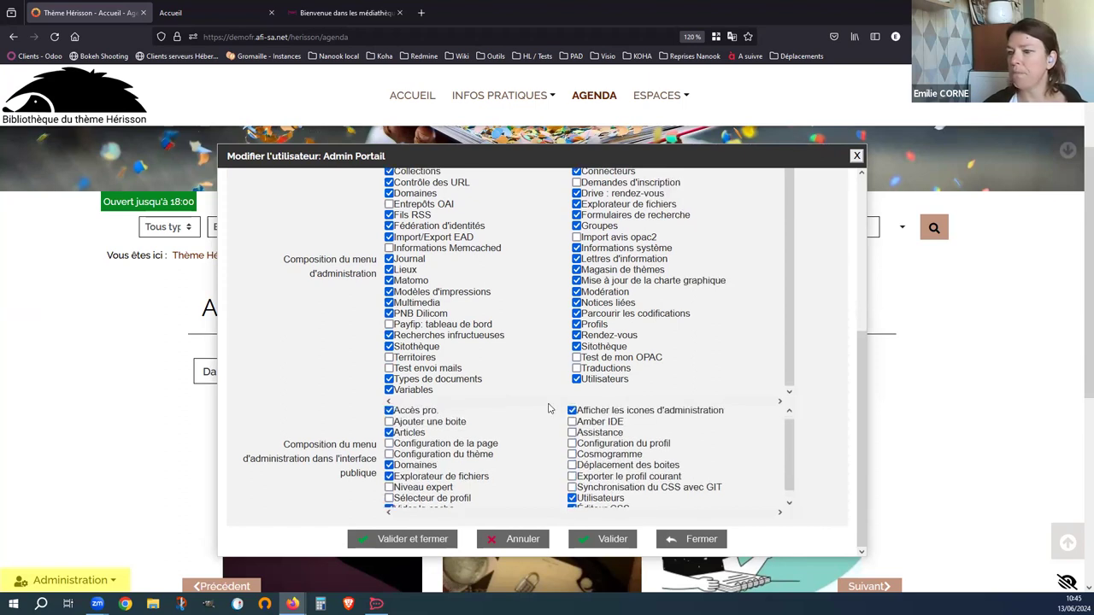
pyautogui.scroll(3, 478, 273)
# - Untick admin menu entries from Contrôle des URL and Domaines through Profils, Rendez-vous and Sitothèque
pyautogui.click(389, 206)
pyautogui.click(389, 217)
pyautogui.click(389, 293)
pyautogui.click(389, 304)
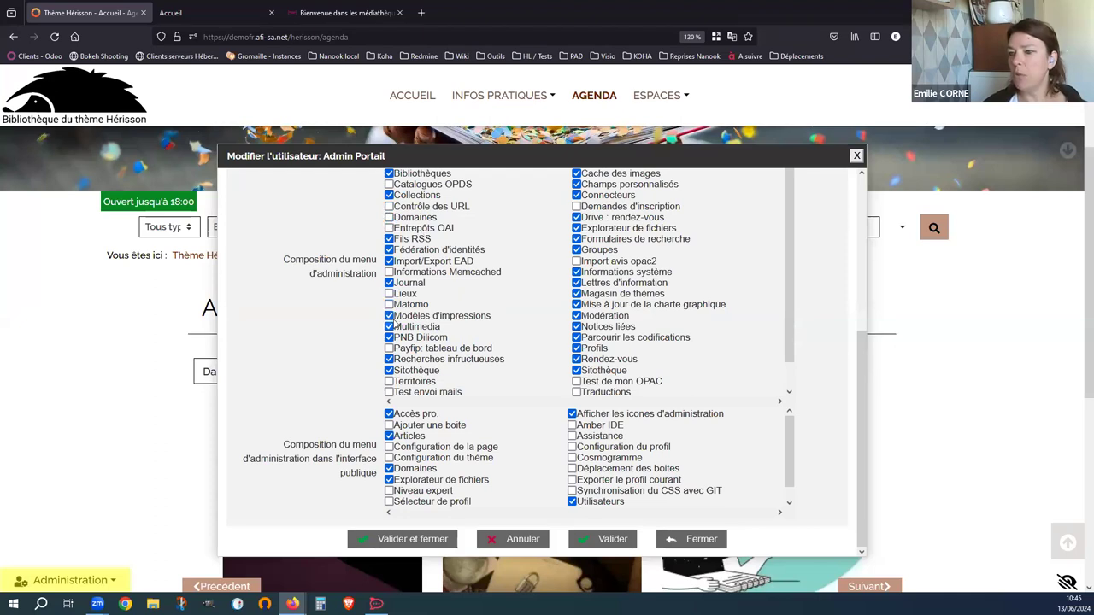
pyautogui.click(389, 315)
pyautogui.click(389, 327)
pyautogui.click(389, 338)
pyautogui.click(389, 359)
pyautogui.click(389, 370)
pyautogui.click(576, 283)
pyautogui.click(577, 293)
pyautogui.click(576, 304)
pyautogui.click(576, 316)
pyautogui.click(577, 326)
pyautogui.click(576, 338)
pyautogui.click(576, 348)
pyautogui.click(576, 359)
pyautogui.click(576, 370)
# - Untick further admin entries, including Cache des images, Connecteurs, Groupes, Fédération d'identités and Import/Export EAD
pyautogui.scroll(10, 578, 376)
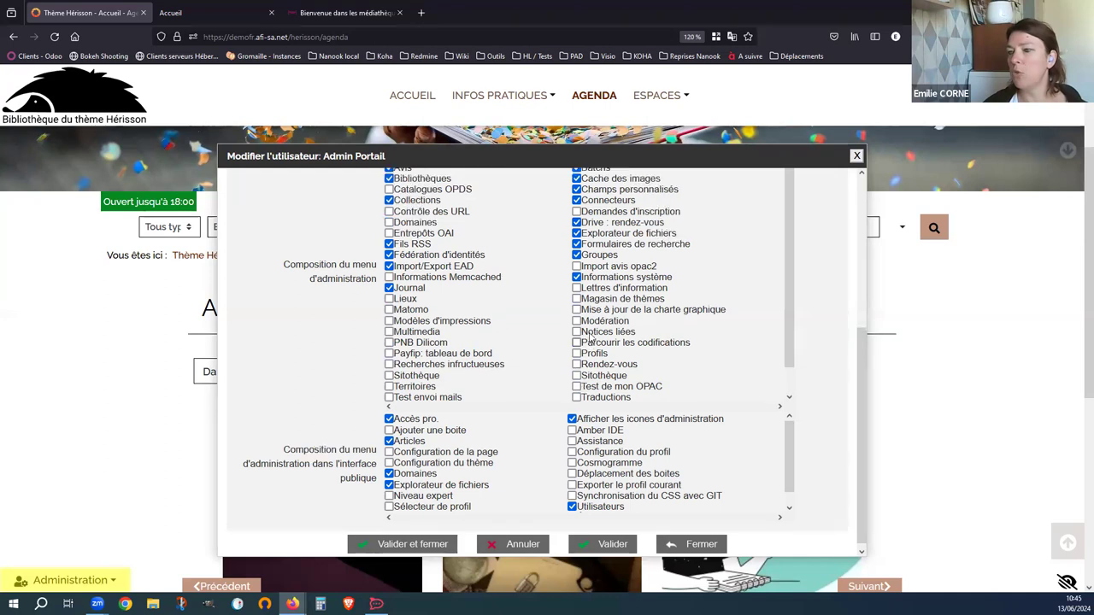
pyautogui.click(576, 378)
pyautogui.click(577, 390)
pyautogui.click(576, 400)
pyautogui.click(576, 422)
pyautogui.click(576, 433)
pyautogui.click(576, 443)
pyautogui.click(576, 454)
pyautogui.click(577, 477)
pyautogui.click(577, 346)
pyautogui.click(577, 356)
pyautogui.click(389, 356)
pyautogui.click(421, 347)
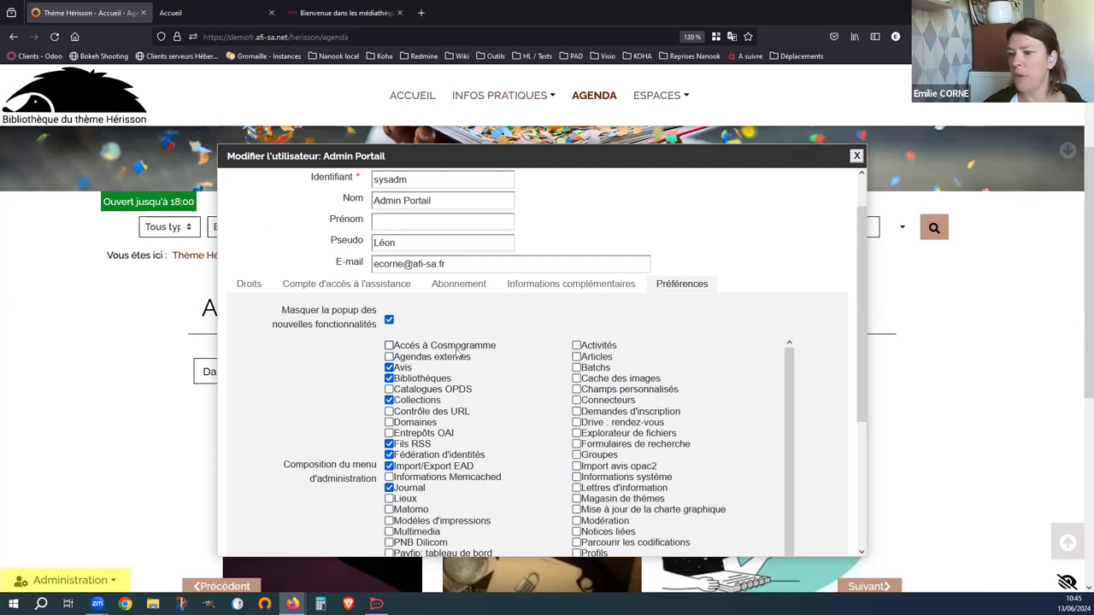
pyautogui.click(457, 455)
pyautogui.click(456, 468)
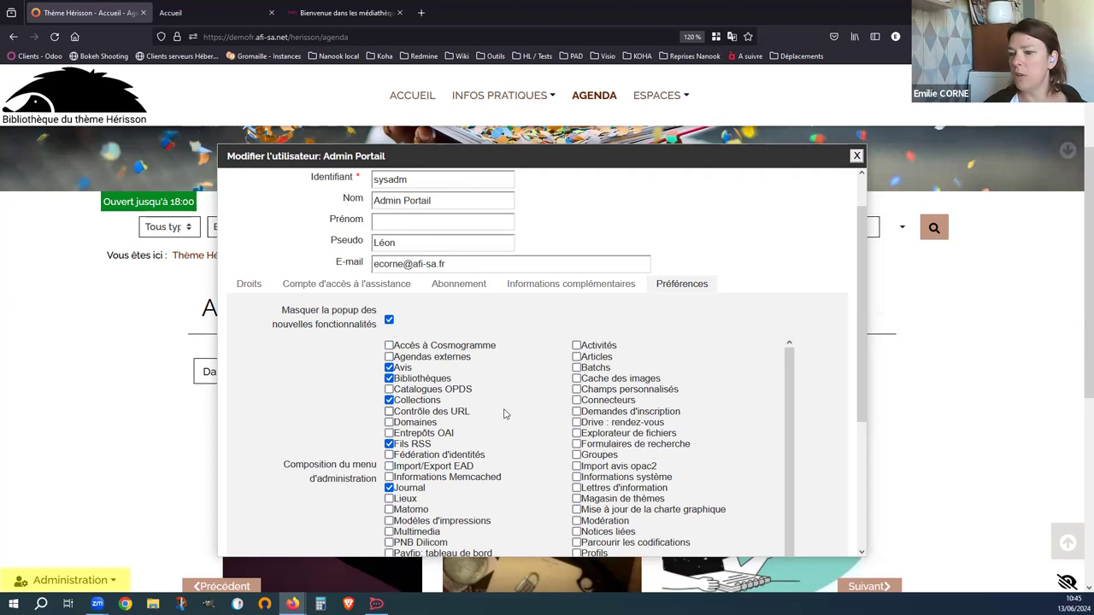
# - Save the Admin Portail user's preferences with Valider et fermer
pyautogui.scroll(-1, 507, 415)
pyautogui.scroll(-5, 794, 409)
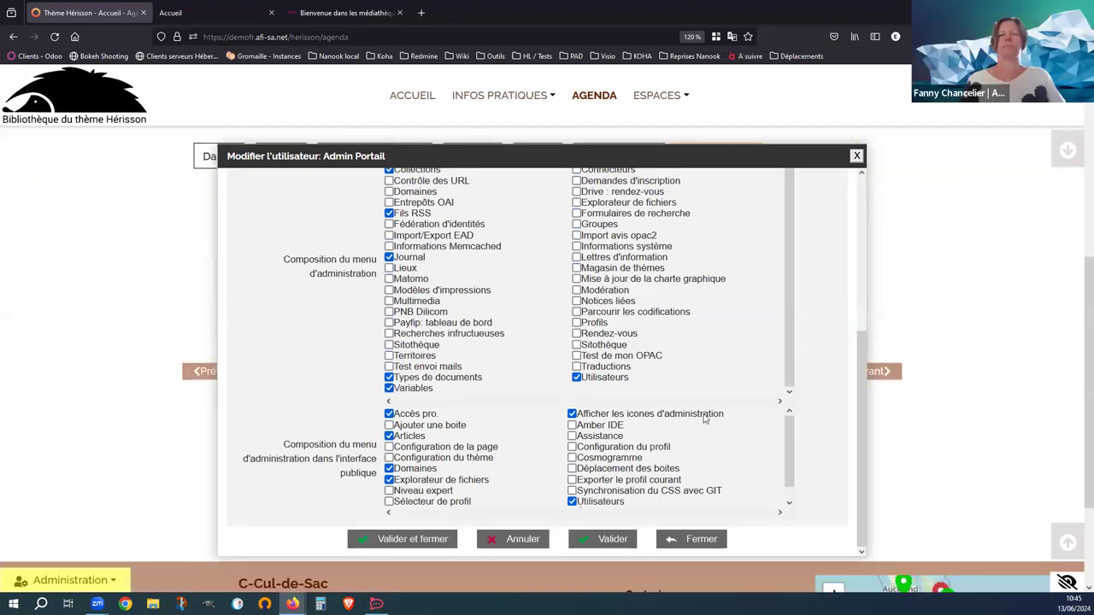
pyautogui.click(607, 538)
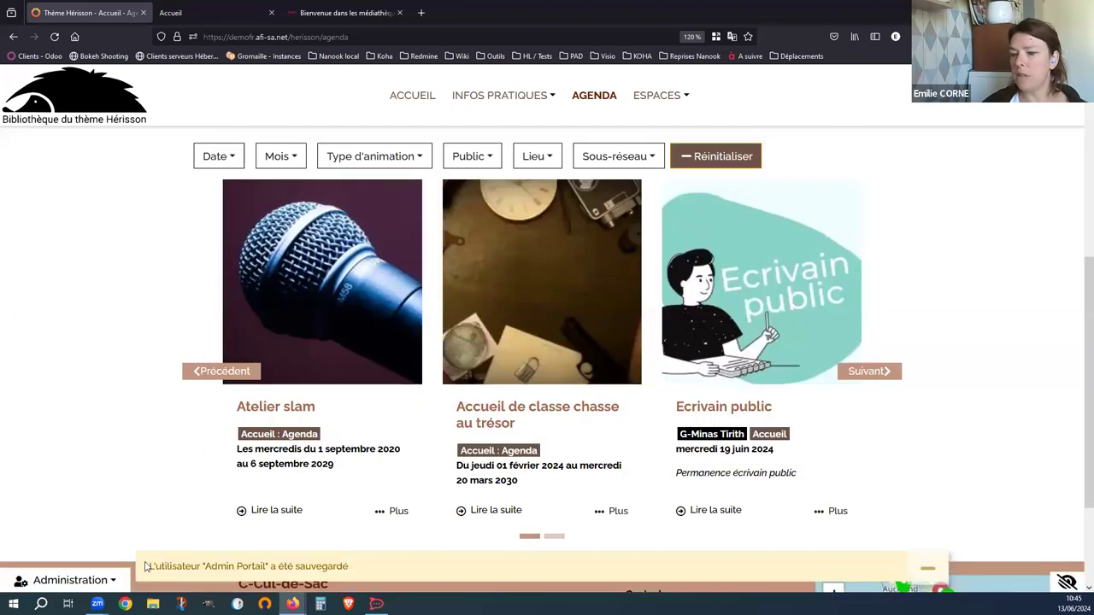
# - Reload the admin Accueil so only Fils RSS, Collections, Variables, Journal and the other kept entries appear
pyautogui.click(62, 581)
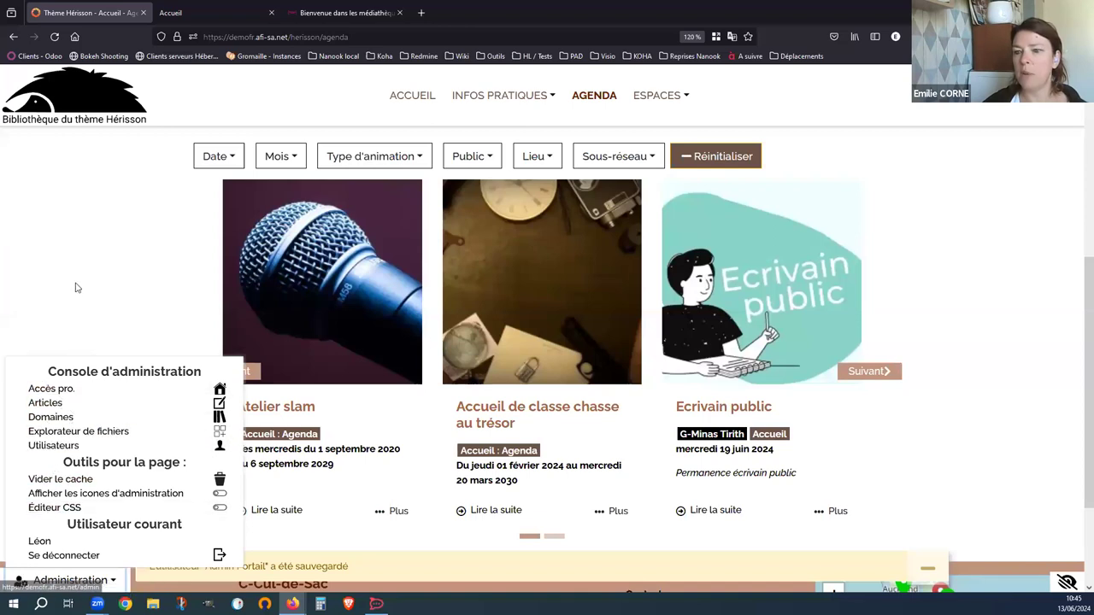
pyautogui.click(218, 12)
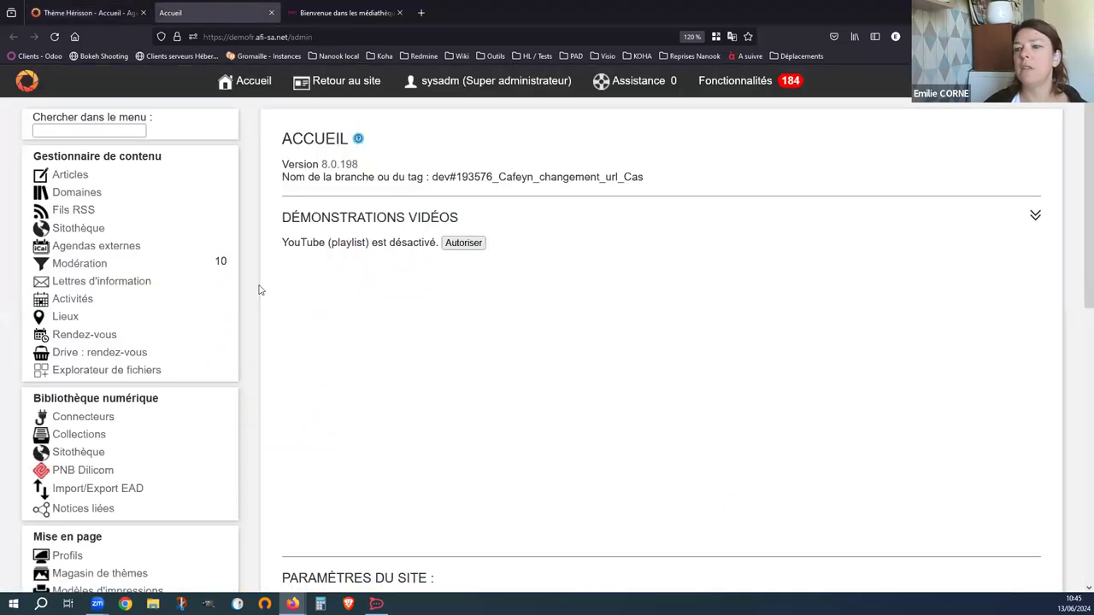
pyautogui.press('F5')
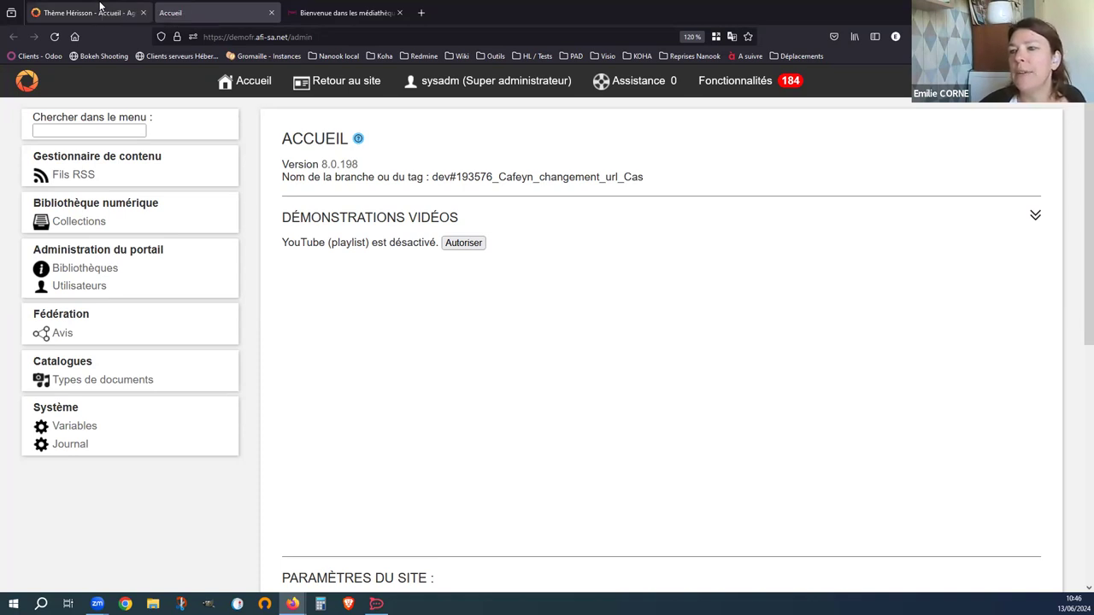
# - Go back to the Thème Hérisson agenda page in the browser
pyautogui.click(100, 6)
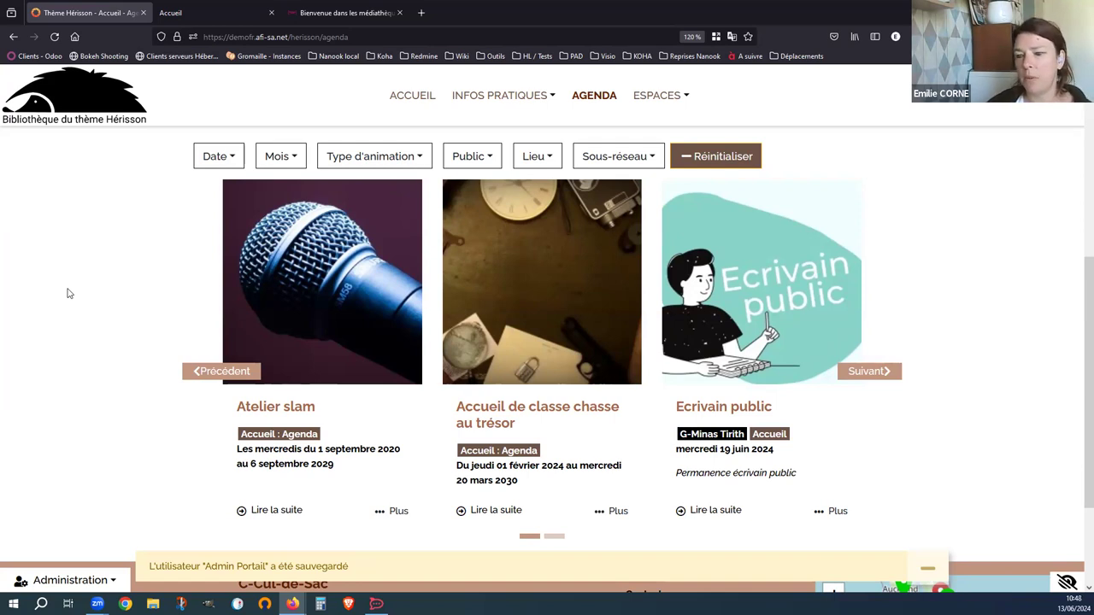
# - In the admin console, open Variables under Système to list the portal's variables
pyautogui.click(71, 582)
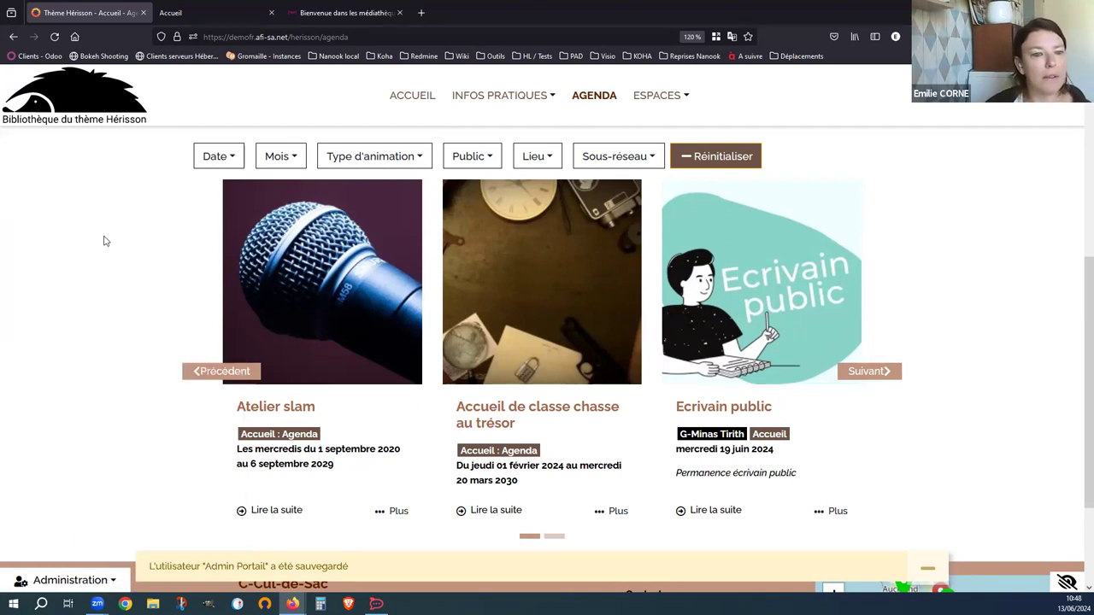
pyautogui.click(205, 12)
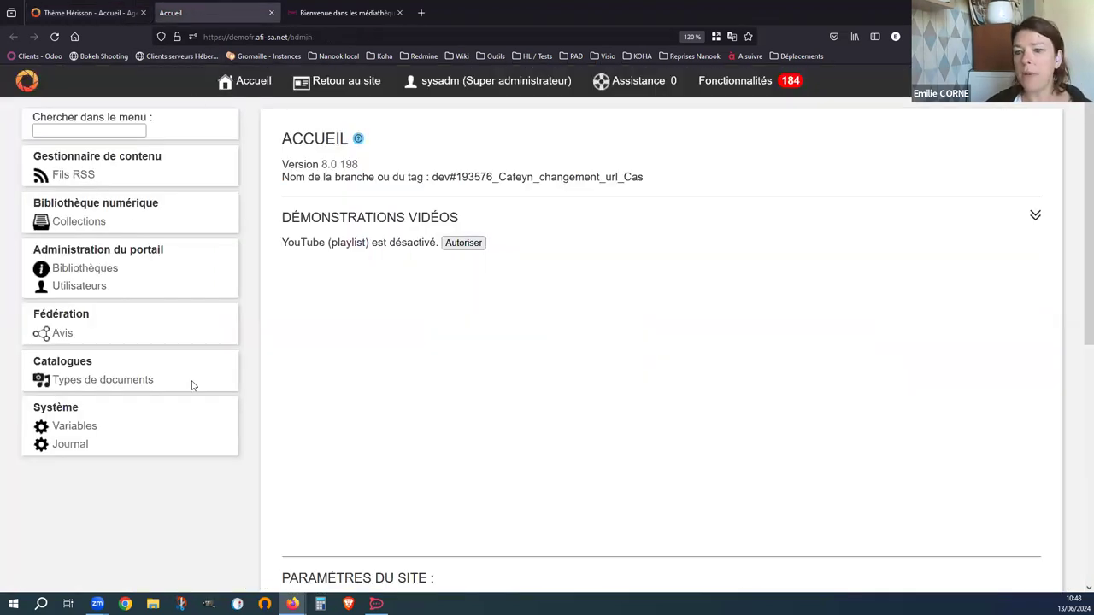
pyautogui.click(74, 426)
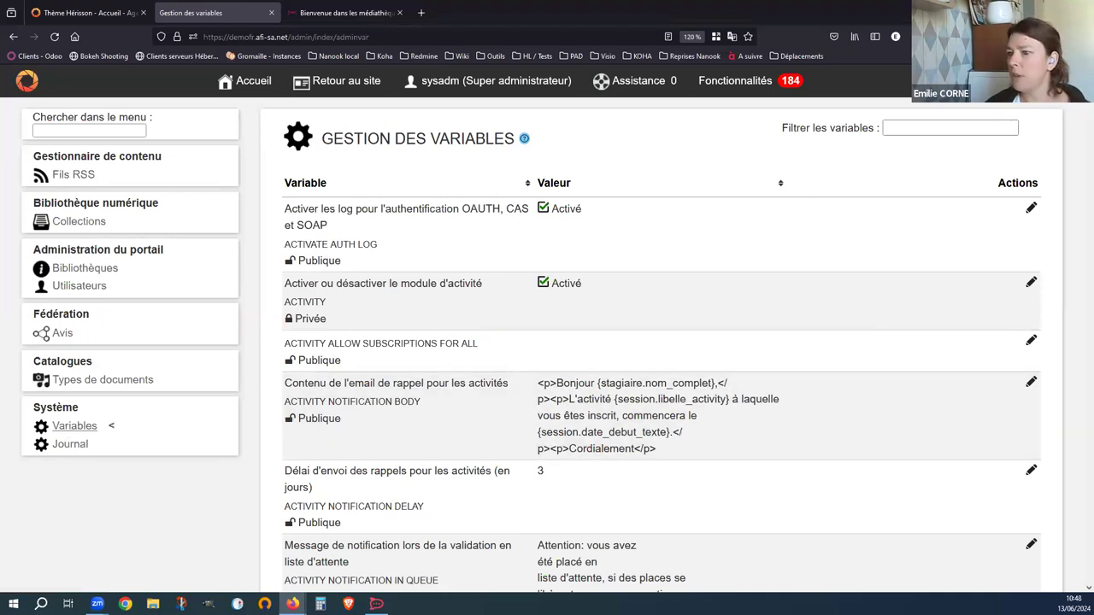
# - Filter the variables by 'text remp' and open TEXT_REPLACEMENTS for editing
pyautogui.click(974, 130)
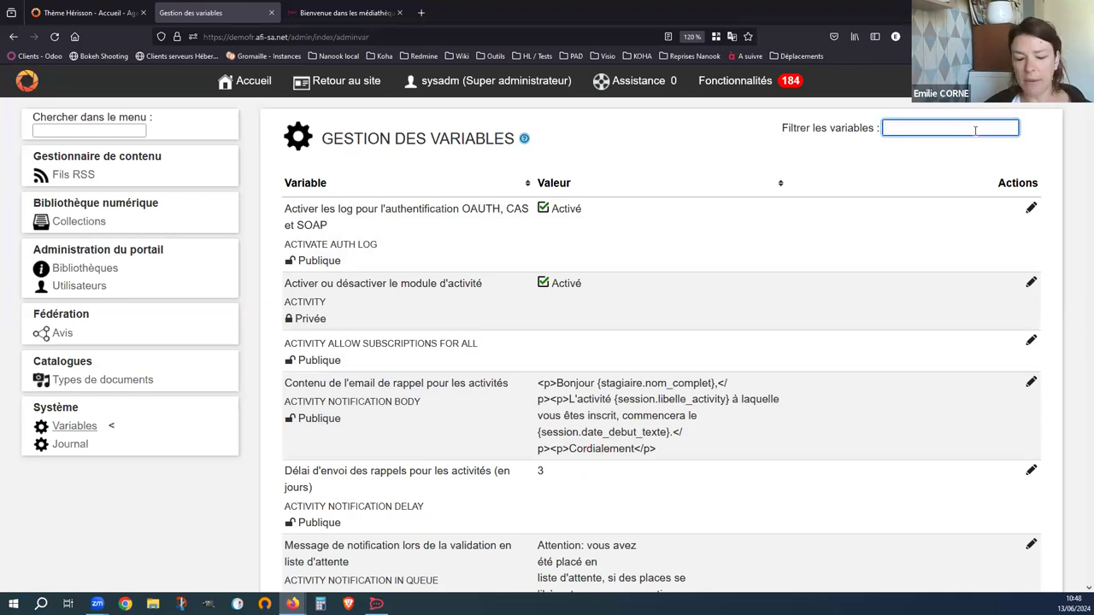
pyautogui.write('te')
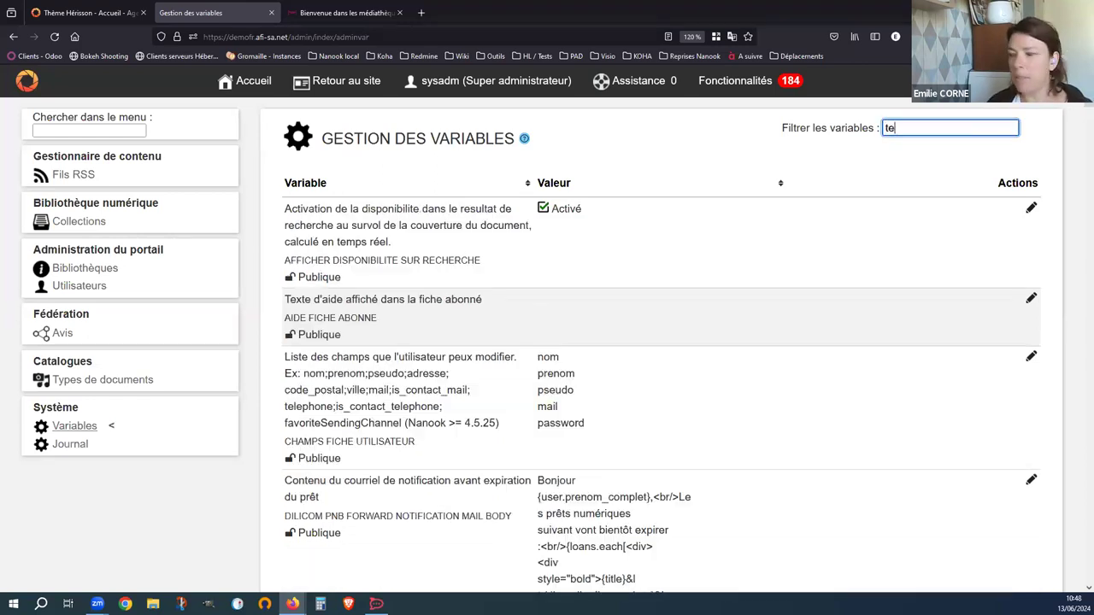
pyautogui.write('xt remp')
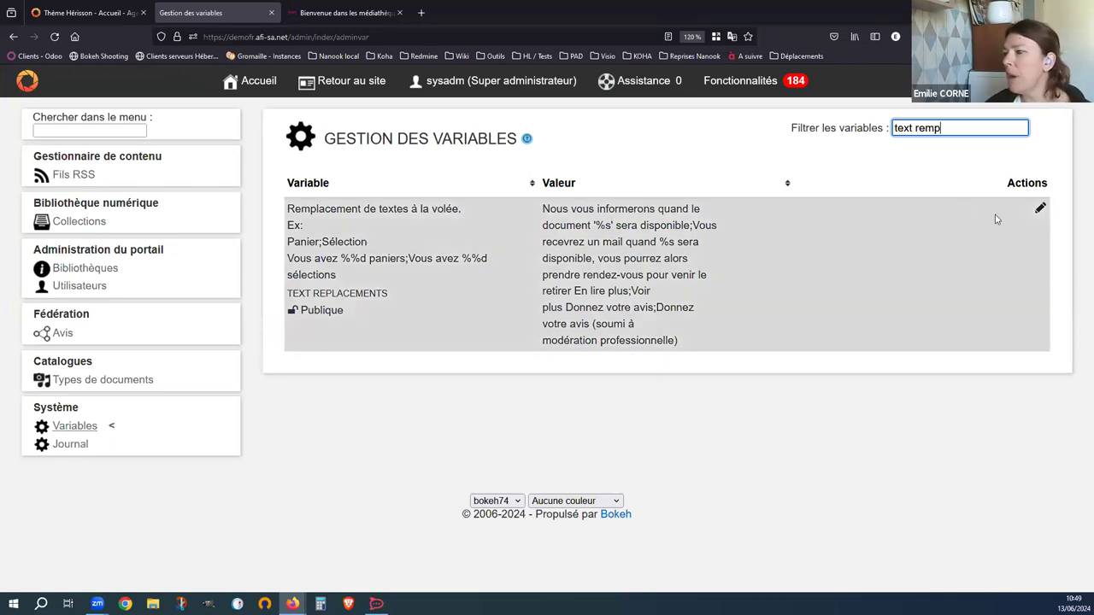
pyautogui.click(1042, 209)
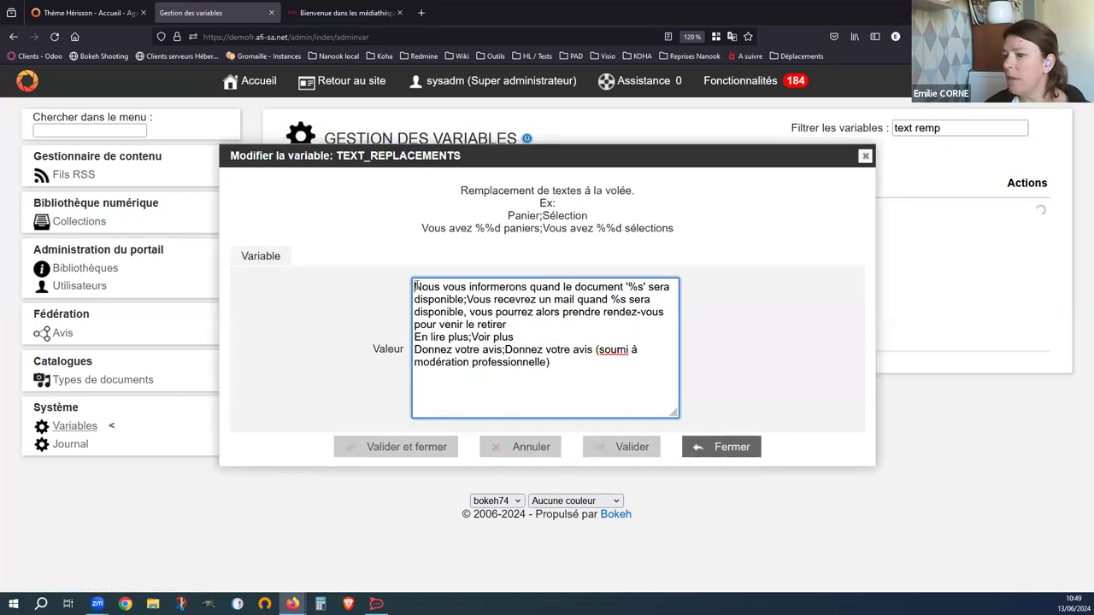
# - Review the replacement pairs and correct 'soumi' to 'soumis' in the review phrase
pyautogui.moveTo(414, 287); pyautogui.dragTo(463, 299)
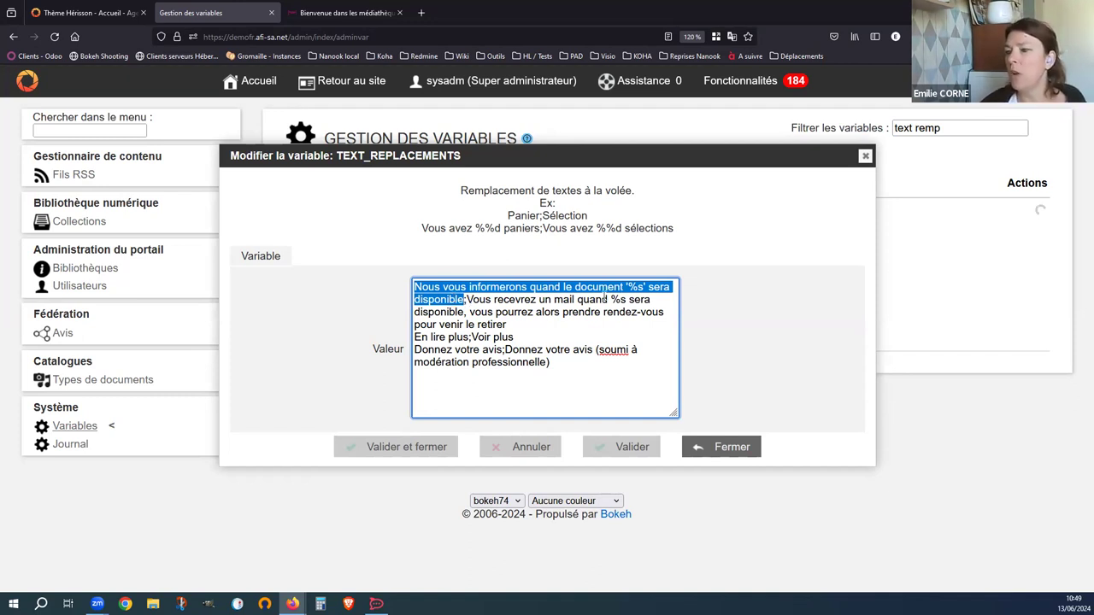
pyautogui.moveTo(611, 300); pyautogui.dragTo(626, 300)
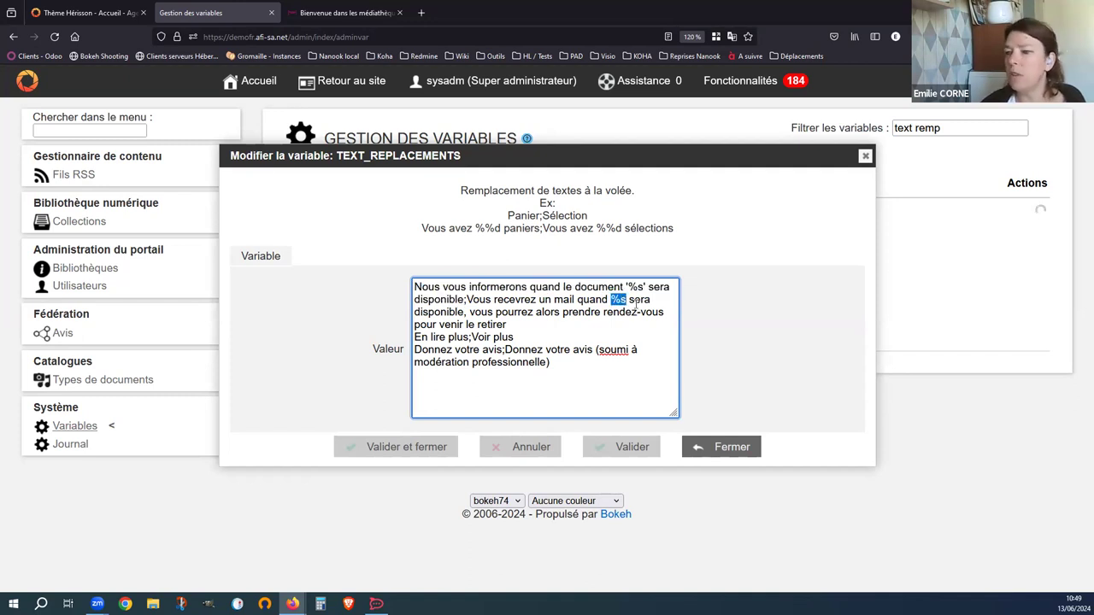
pyautogui.moveTo(414, 337); pyautogui.dragTo(472, 337)
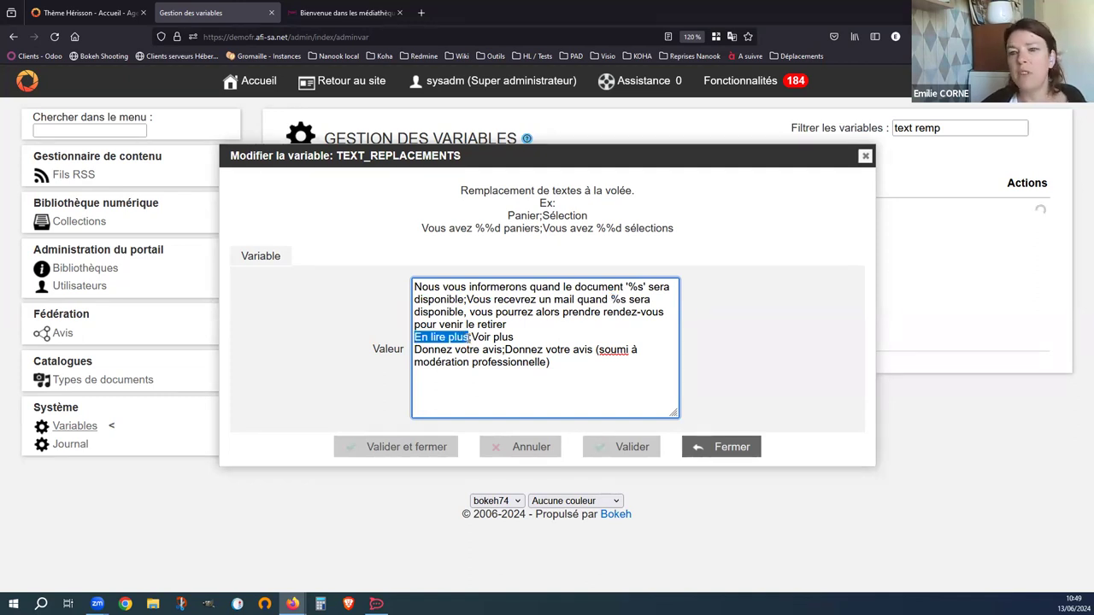
pyautogui.click(469, 351)
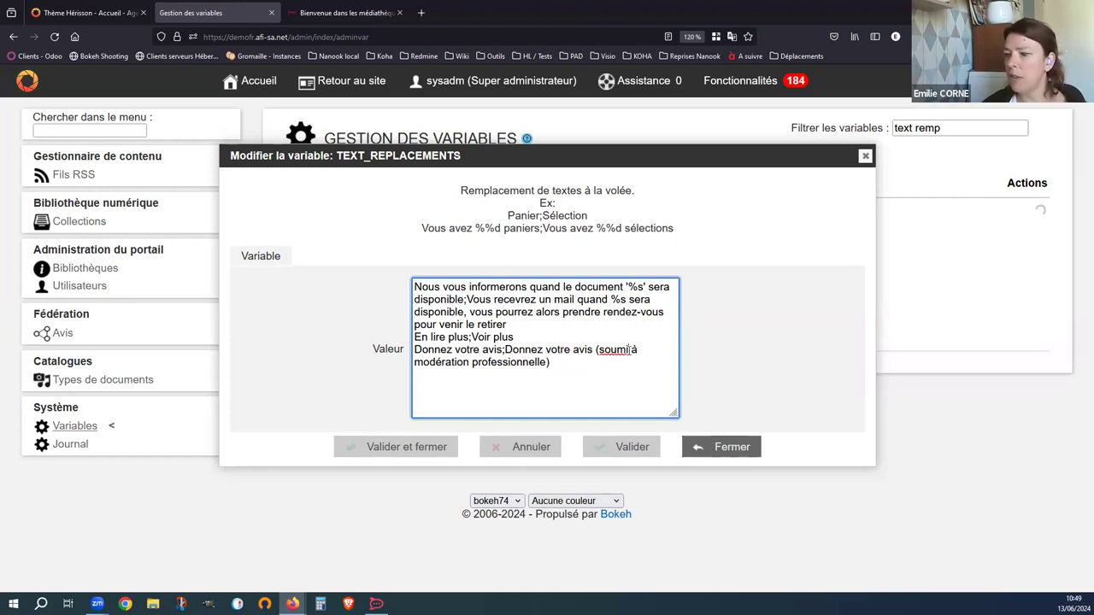
pyautogui.write('s')
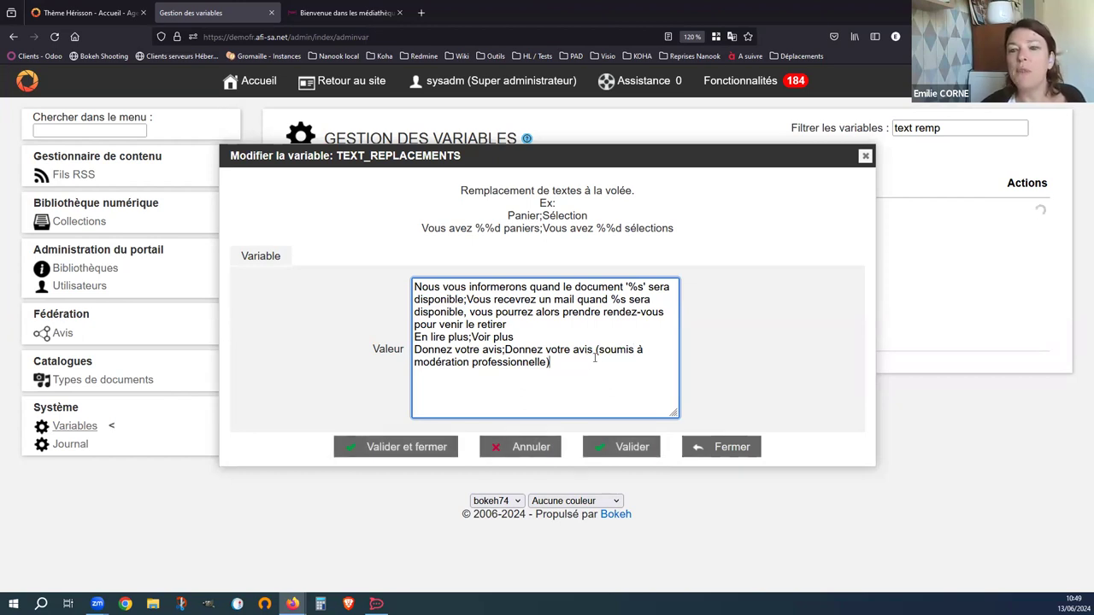
pyautogui.click(346, 13)
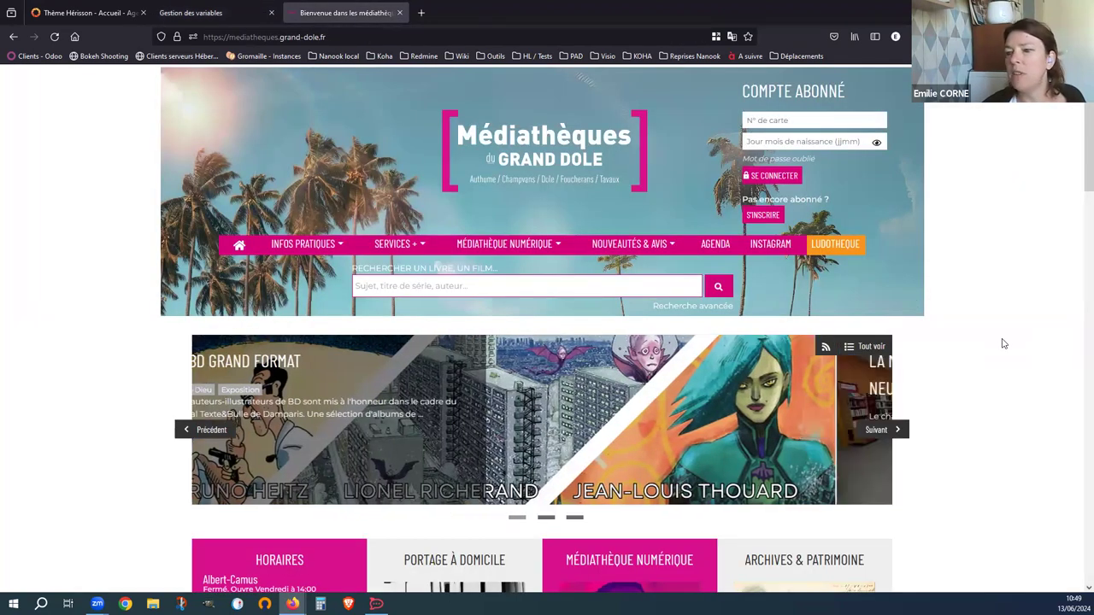
# - Type a test string into the Grand Dole catalogue search box, then return to Hérisson
pyautogui.scroll(-2, 1004, 343)
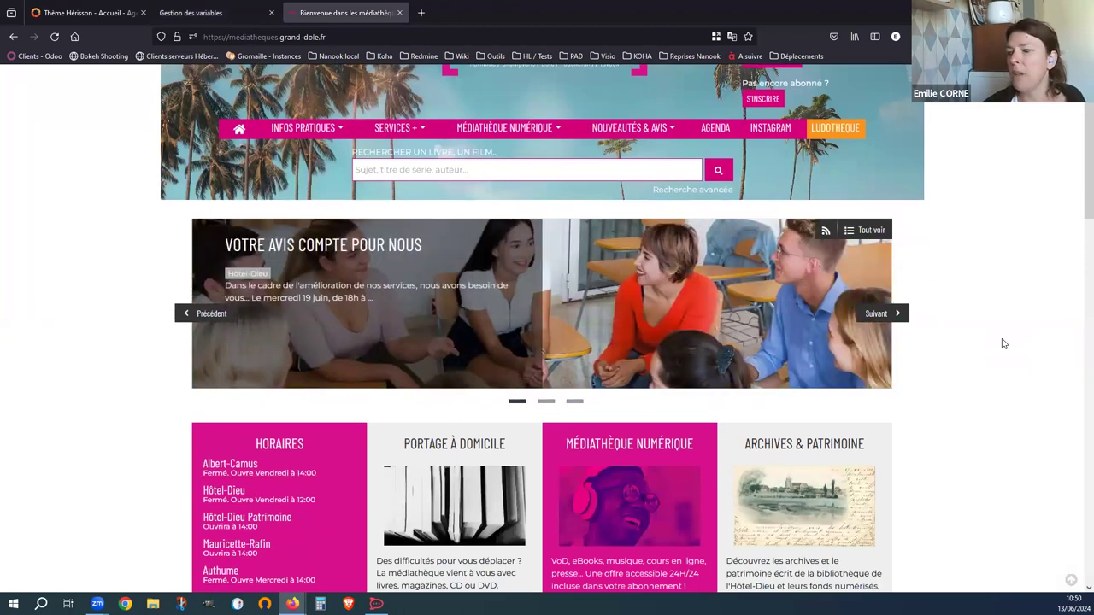
pyautogui.click(422, 170)
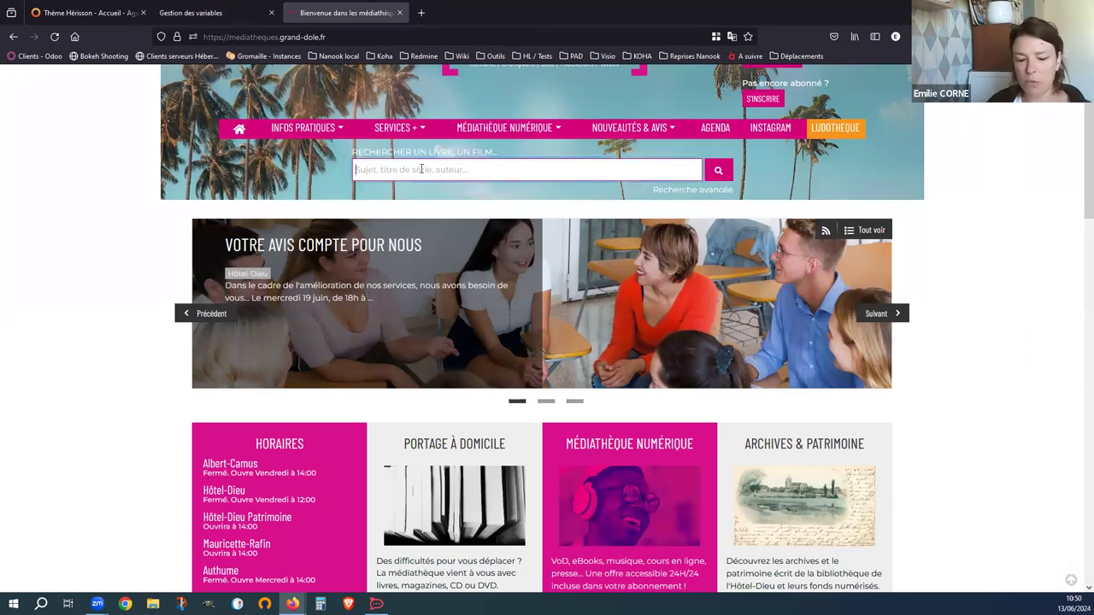
pyautogui.write('dfmgjkdfjgkdjg')
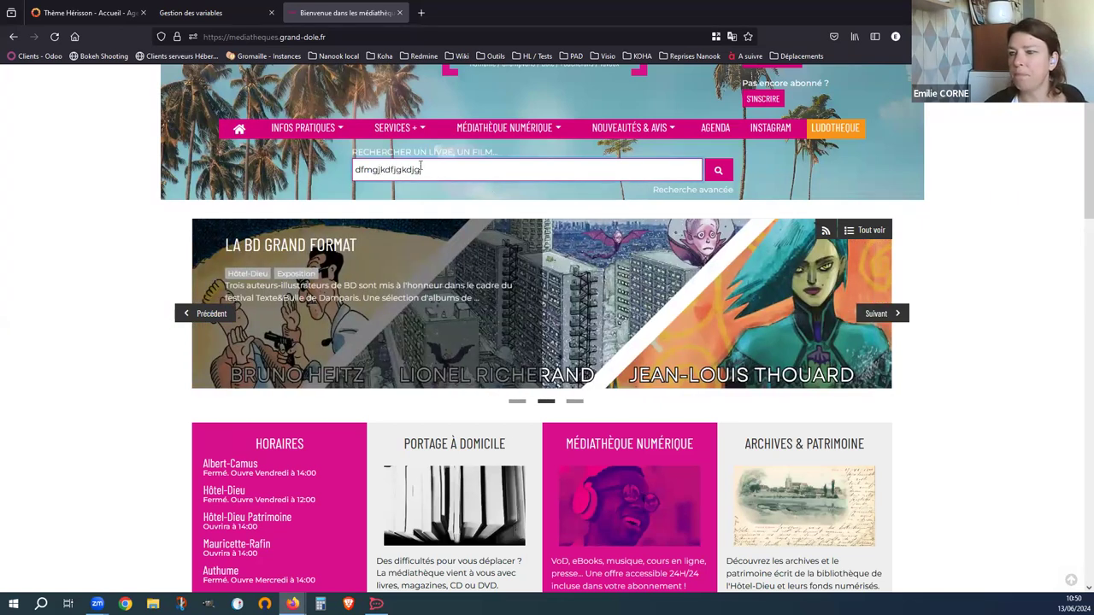
pyautogui.click(87, 7)
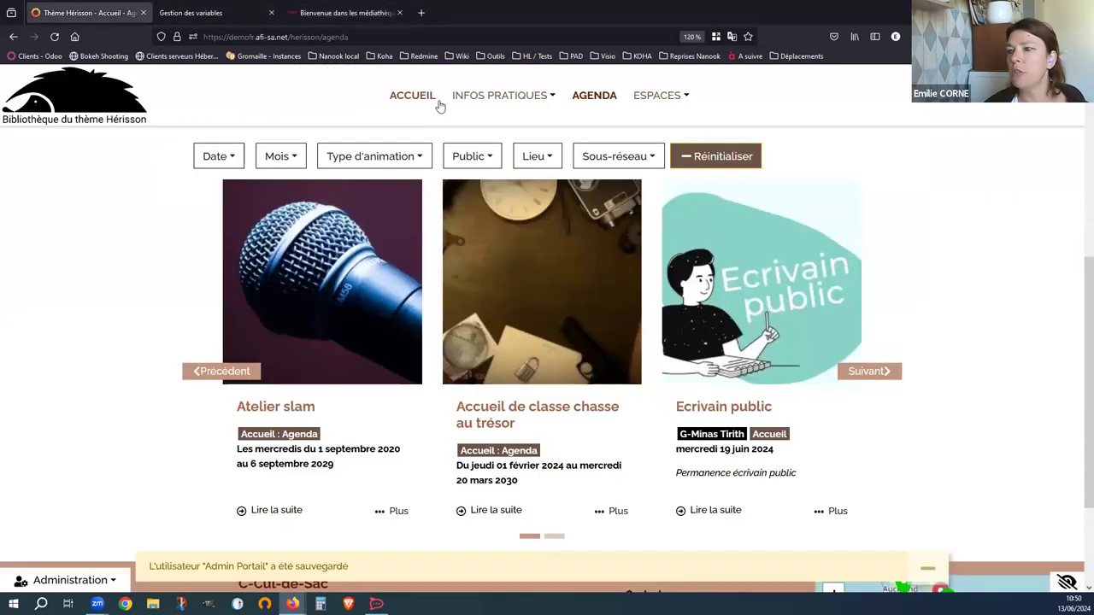
# - Run a gibberish test search on the Hérisson portal, which returns Aucun résultat
pyautogui.rightClick(398, 99)
pyautogui.click(343, 115)
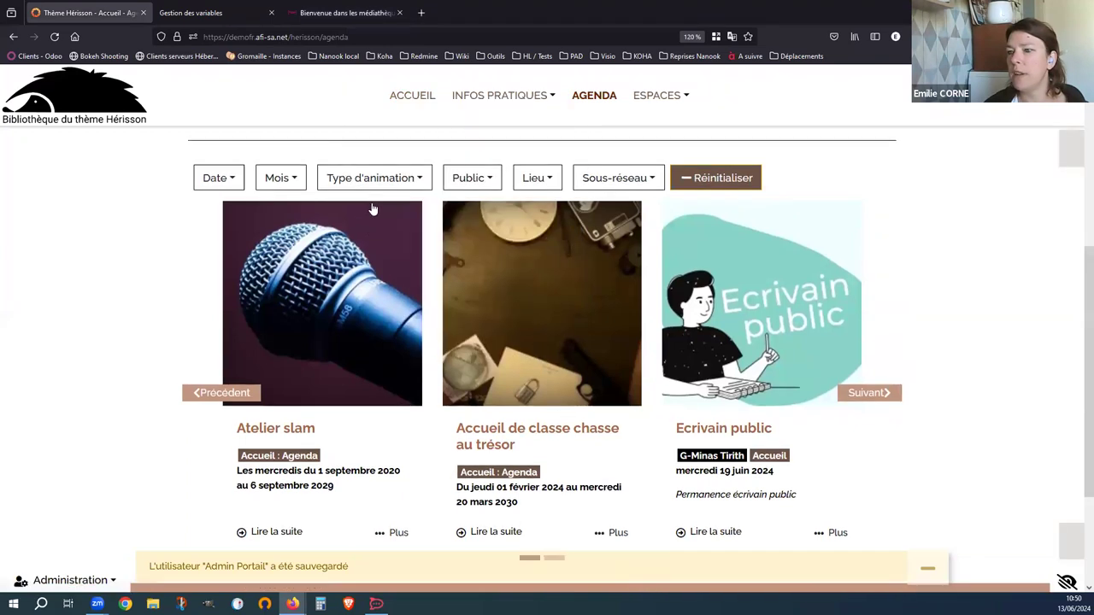
pyautogui.scroll(5, 371, 208)
pyautogui.click(433, 376)
pyautogui.write('dfgghfghdh')
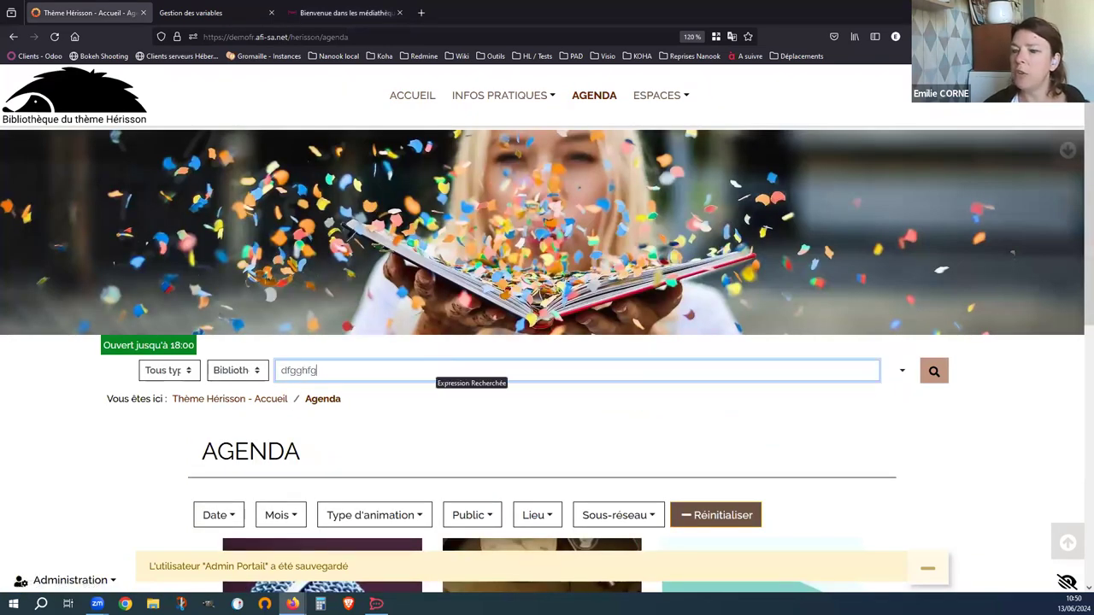
pyautogui.press('Return')
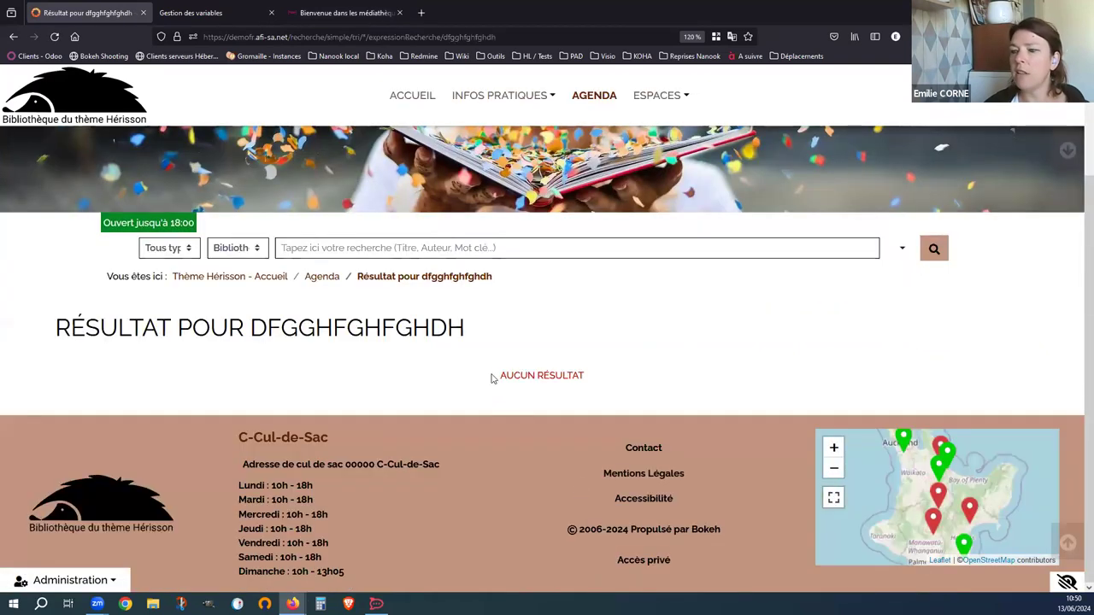
pyautogui.moveTo(494, 377); pyautogui.dragTo(604, 386)
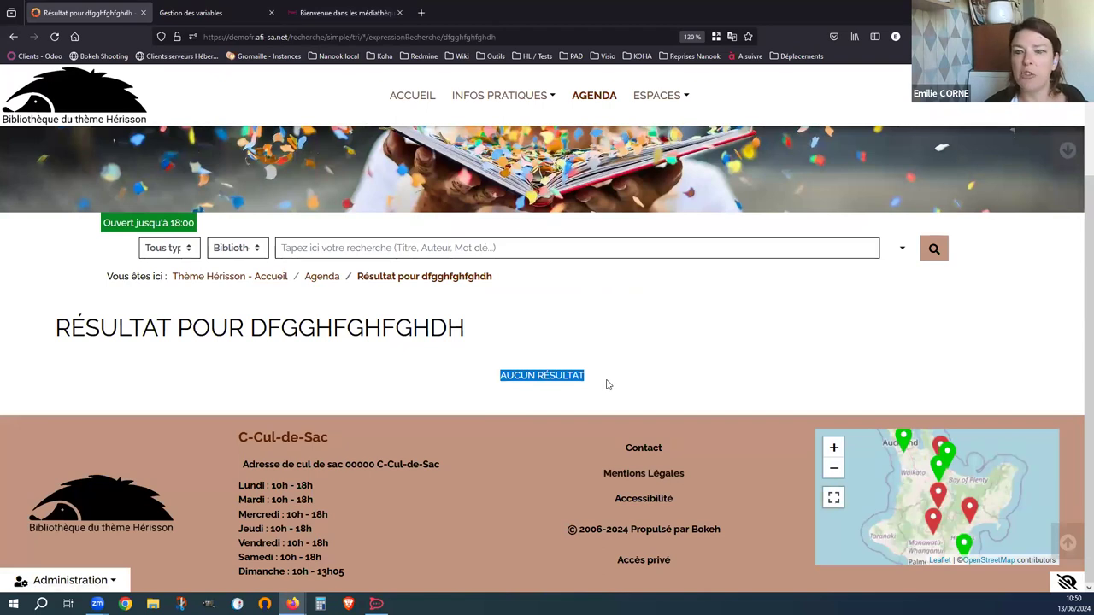
pyautogui.click(606, 385)
pyautogui.click(326, 14)
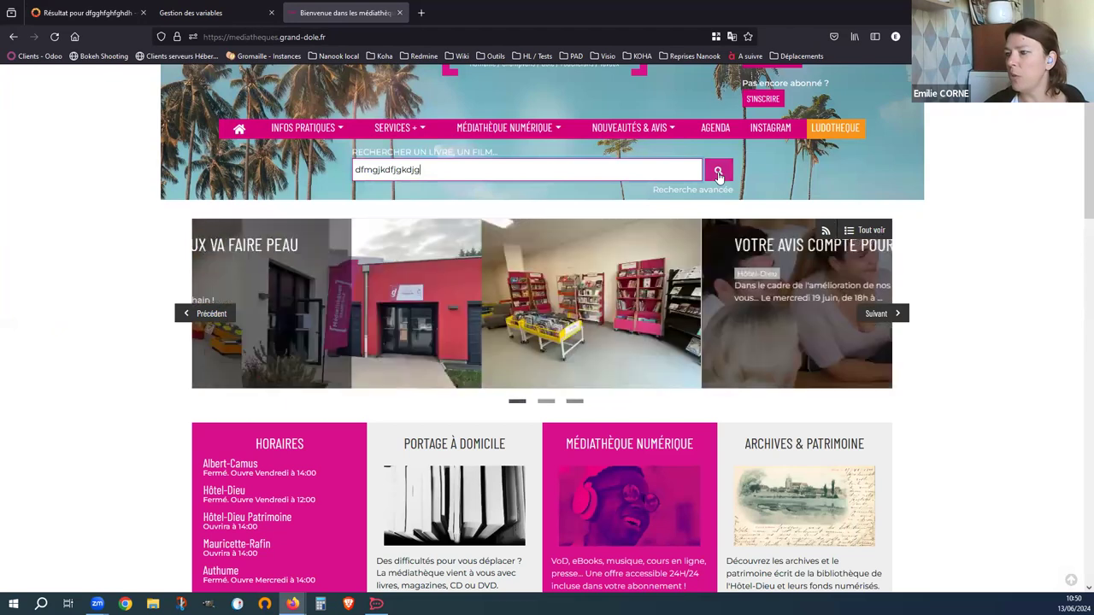
# - Submit the Grand Dole test search, which returns no results, then return to Gestion des variables
pyautogui.click(718, 171)
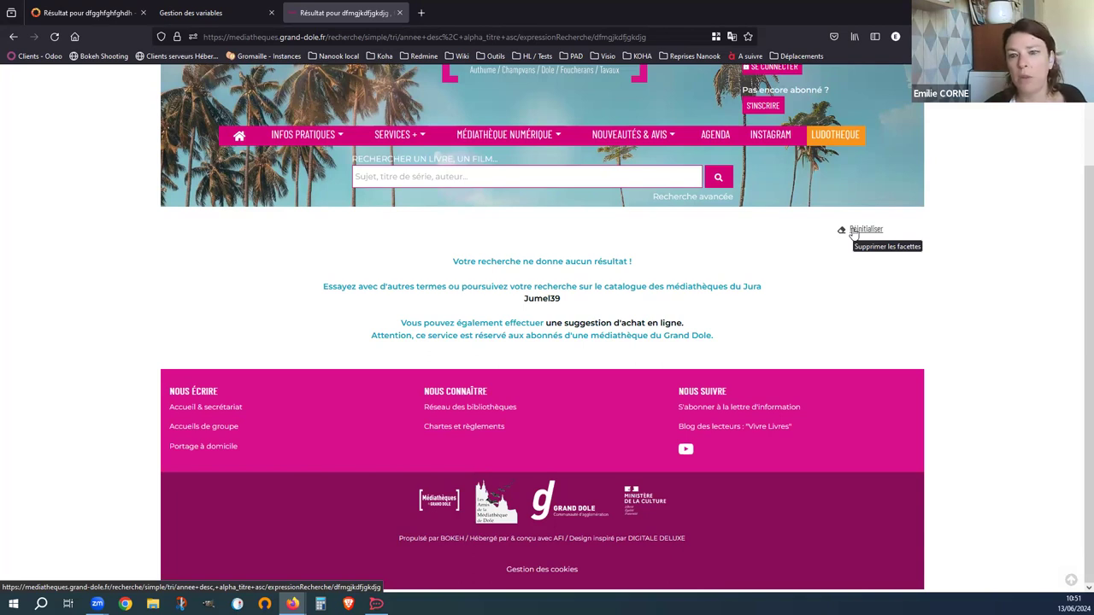
pyautogui.click(195, 13)
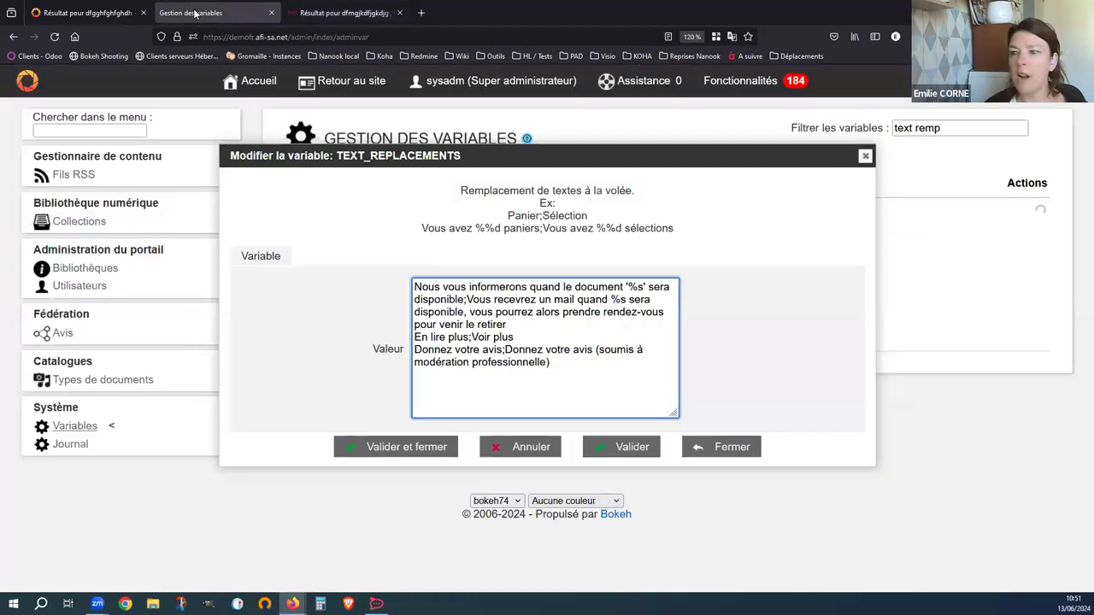
# - Close the Modifier la variable dialog for TEXT_REPLACEMENTS without further changes
pyautogui.click(866, 156)
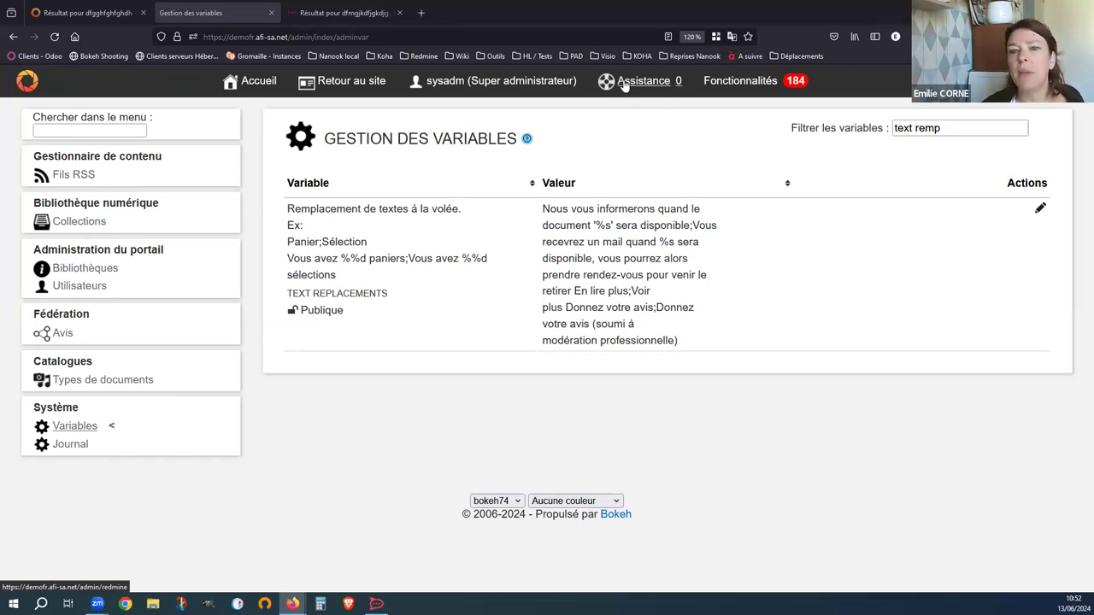
# - Review the five closed Assistance requests, then open the Bibliothèques management list
pyautogui.click(624, 86)
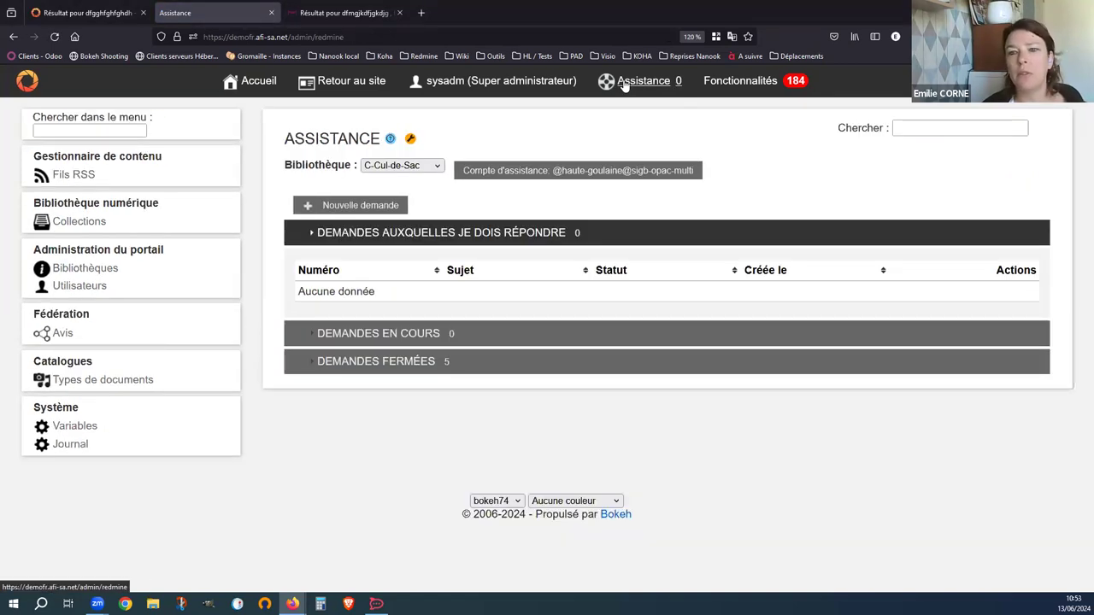
pyautogui.click(394, 361)
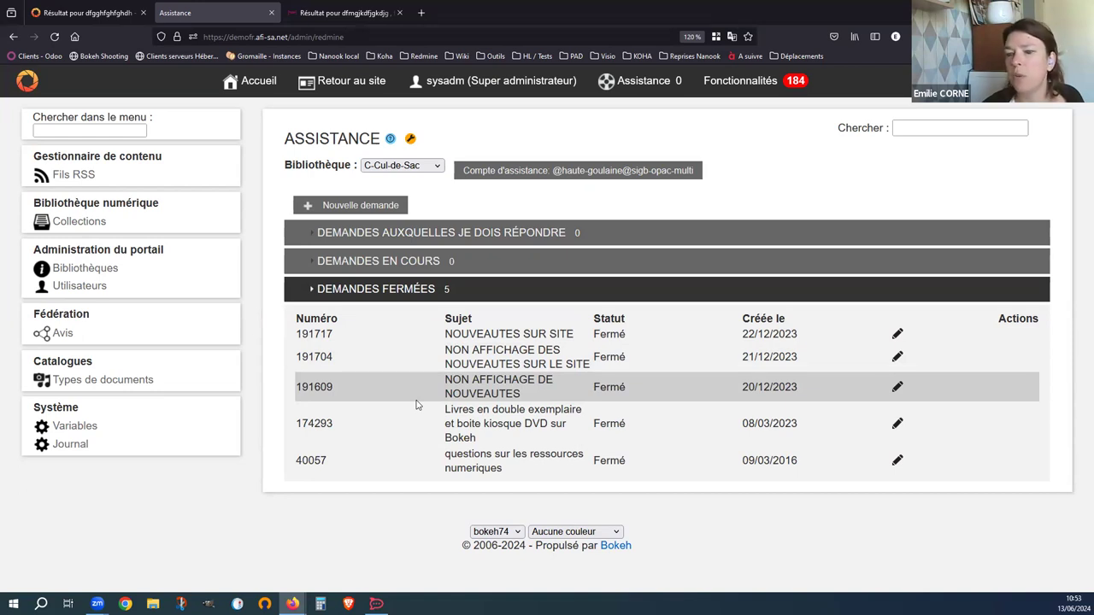
pyautogui.click(68, 269)
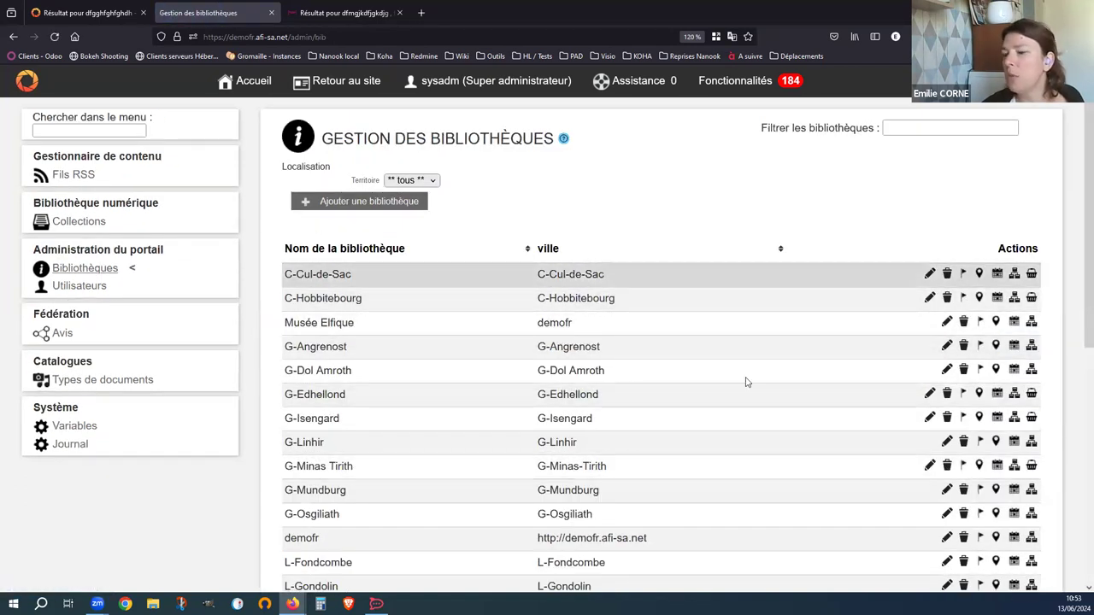
# - Open C-Cul-de-Sac's Configuration du compte Redmine tab and inspect its Pseudo field
pyautogui.click(930, 274)
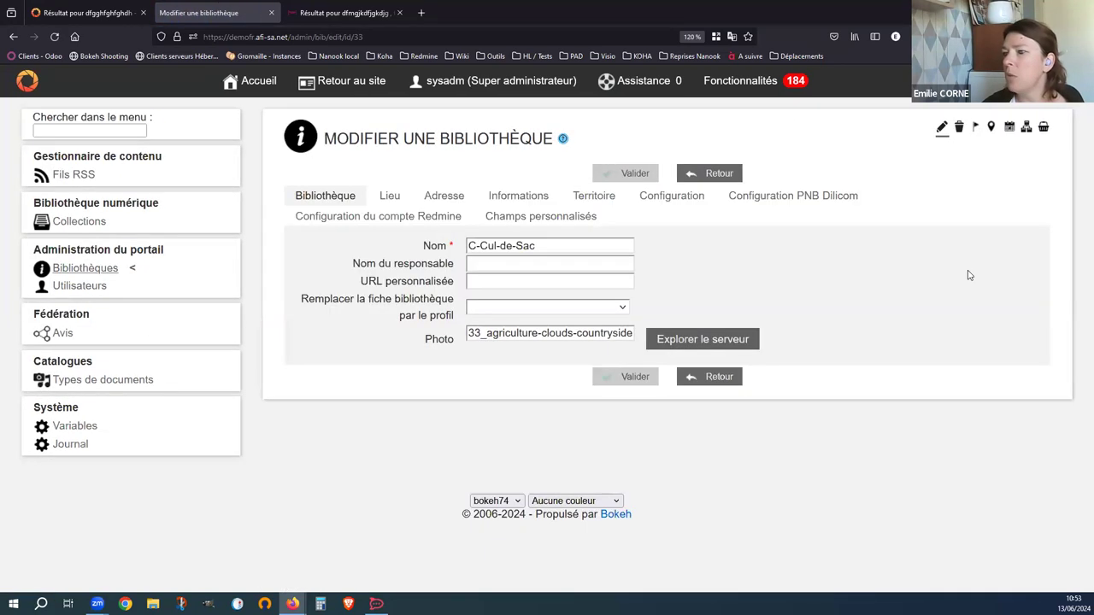
pyautogui.click(367, 218)
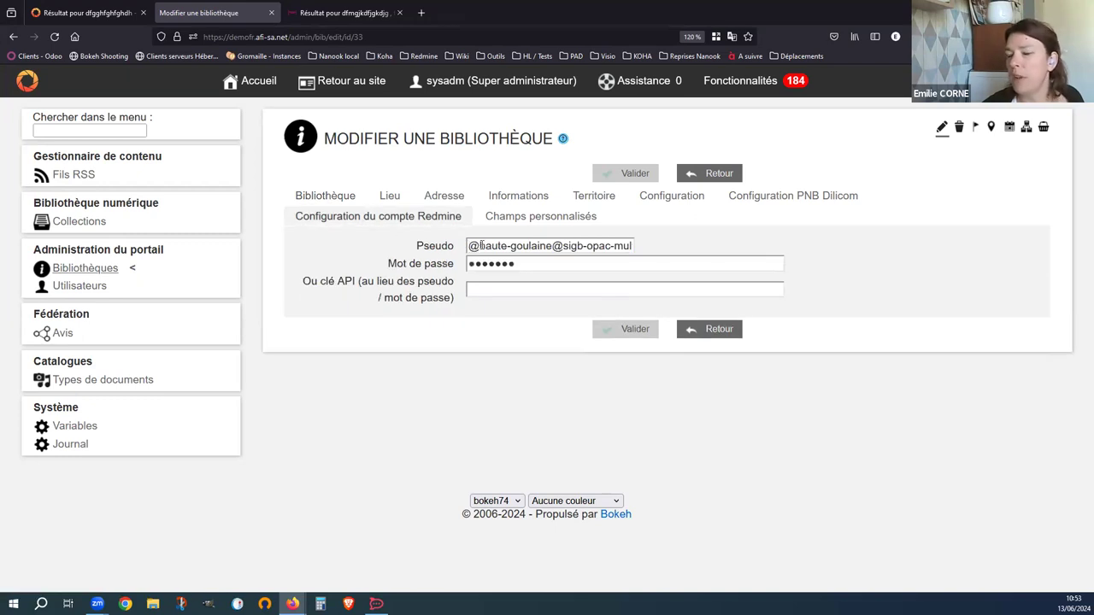
pyautogui.moveTo(469, 245)
pyautogui.mouseDown()
pyautogui.moveTo(632, 245)
pyautogui.moveTo(470, 245)
pyautogui.mouseUp()
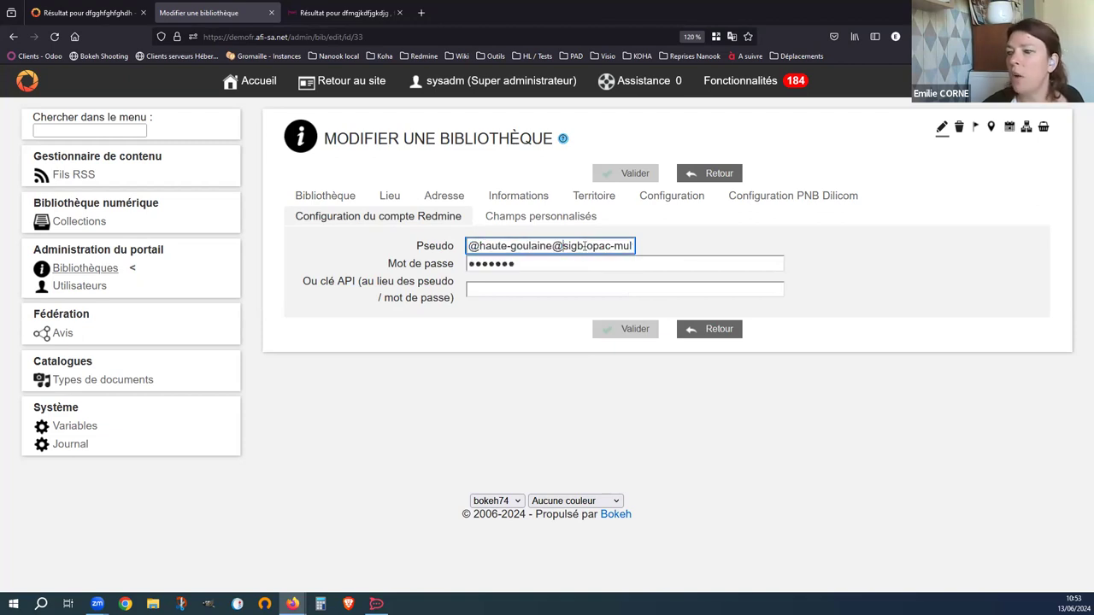
pyautogui.click(699, 248)
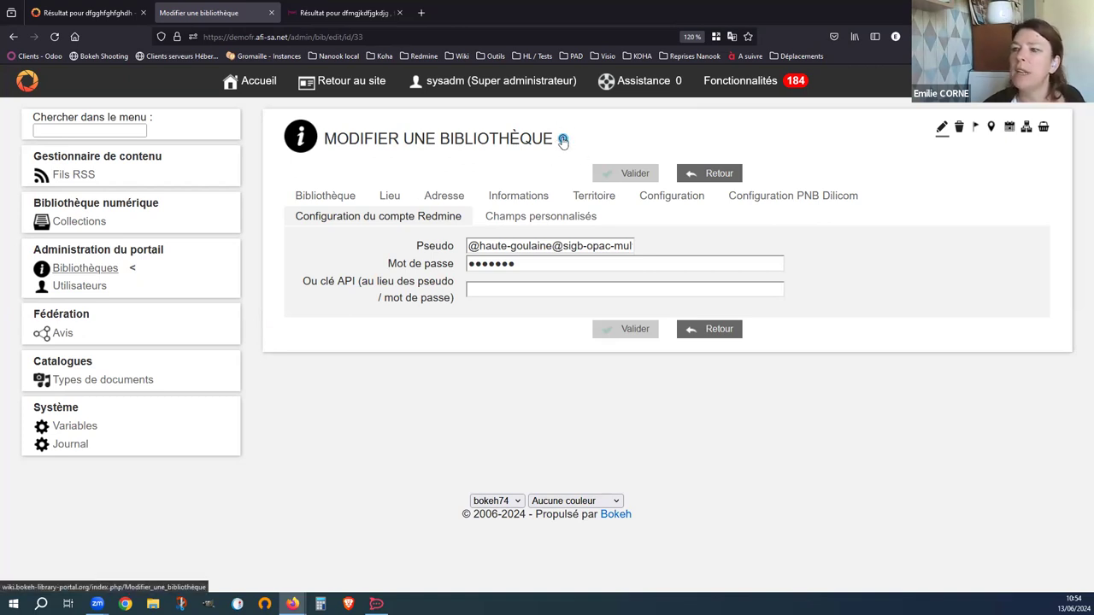
# - Consult the wiki help page on managing a library record, then return to the Bokeh wiki home page
pyautogui.click(563, 140)
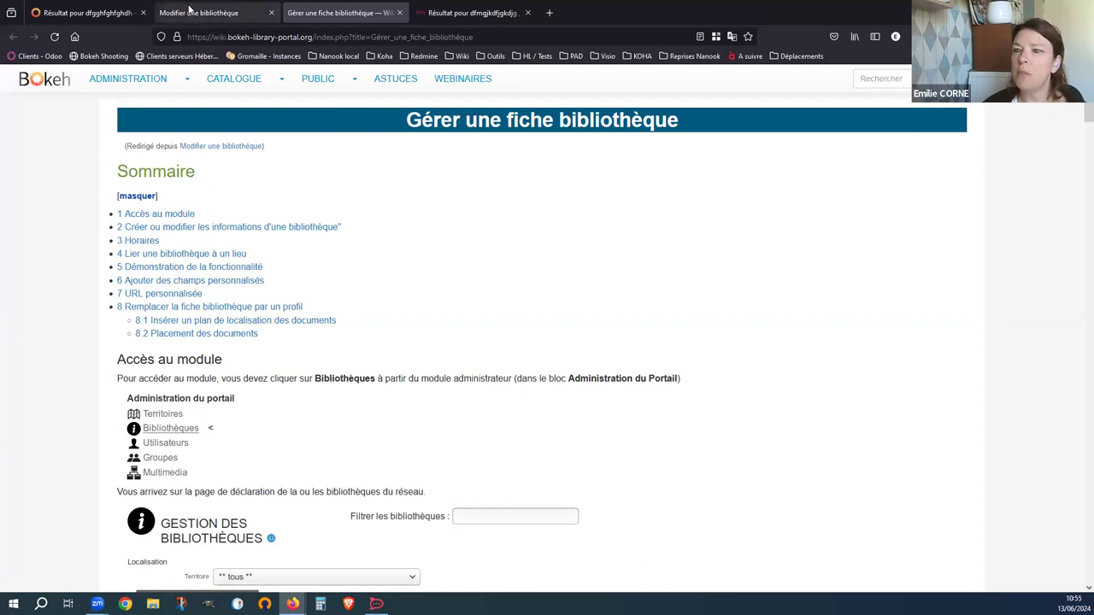
pyautogui.click(53, 85)
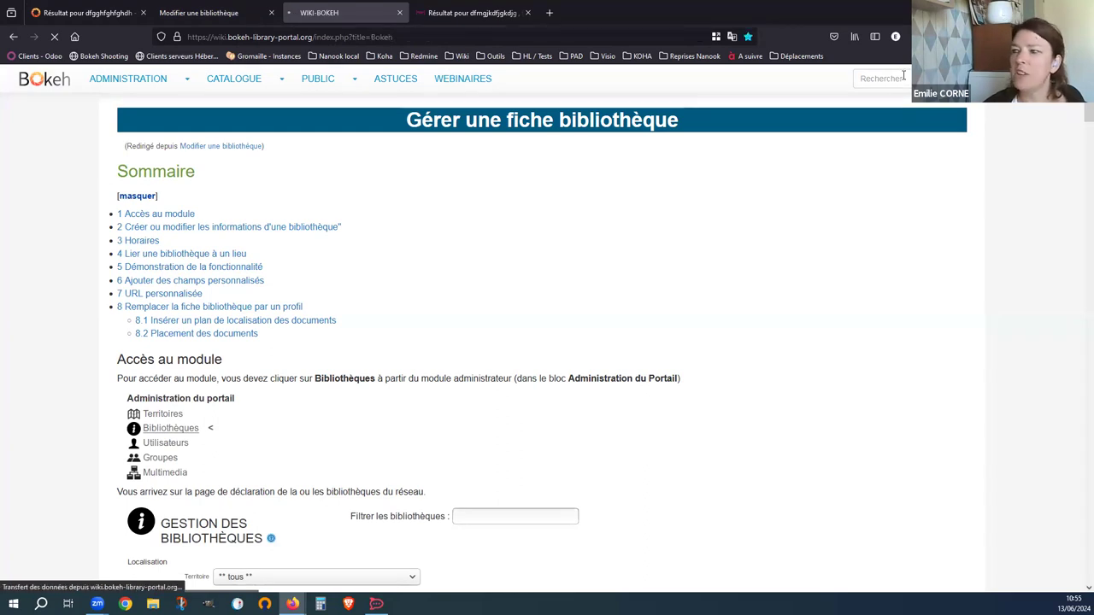
# - Search the web for "modifier bibliotheque bokeh" from the address bar
pyautogui.click(418, 37)
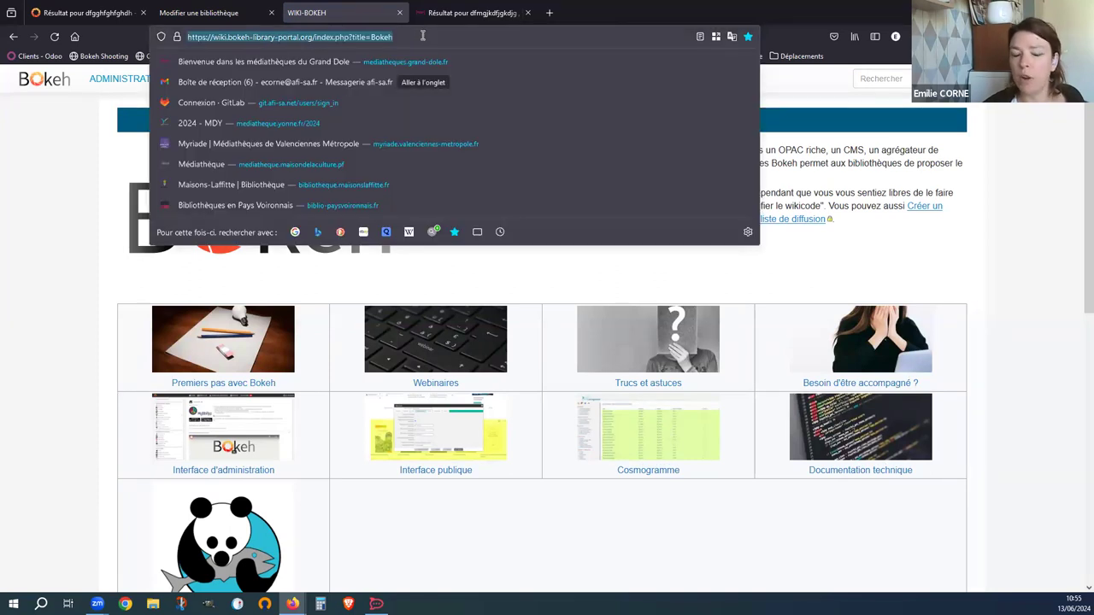
pyautogui.write('modif')
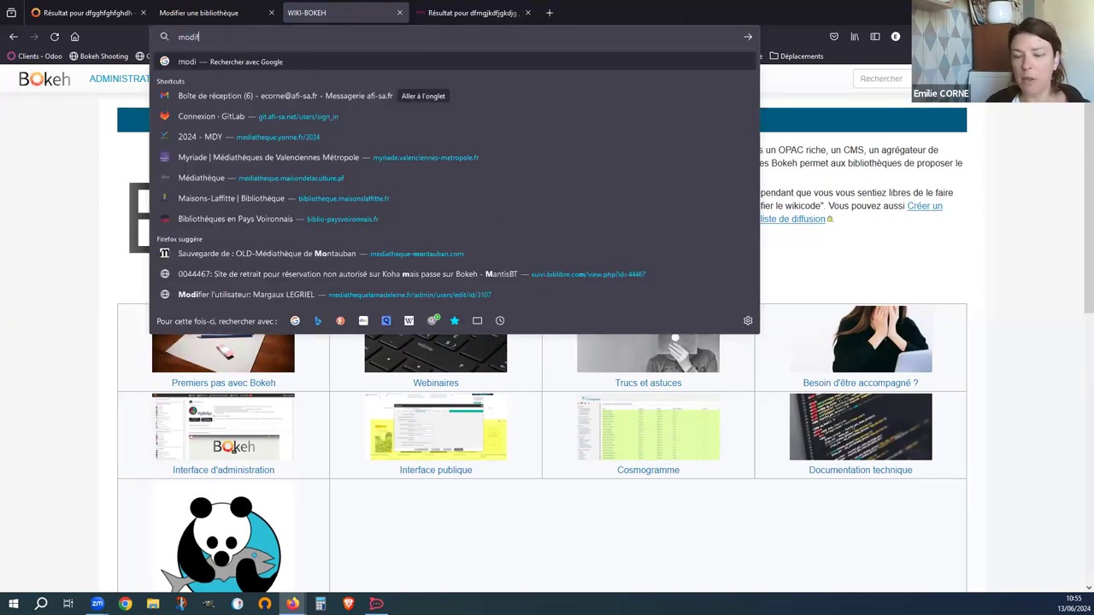
pyautogui.write('ier bibliotheq')
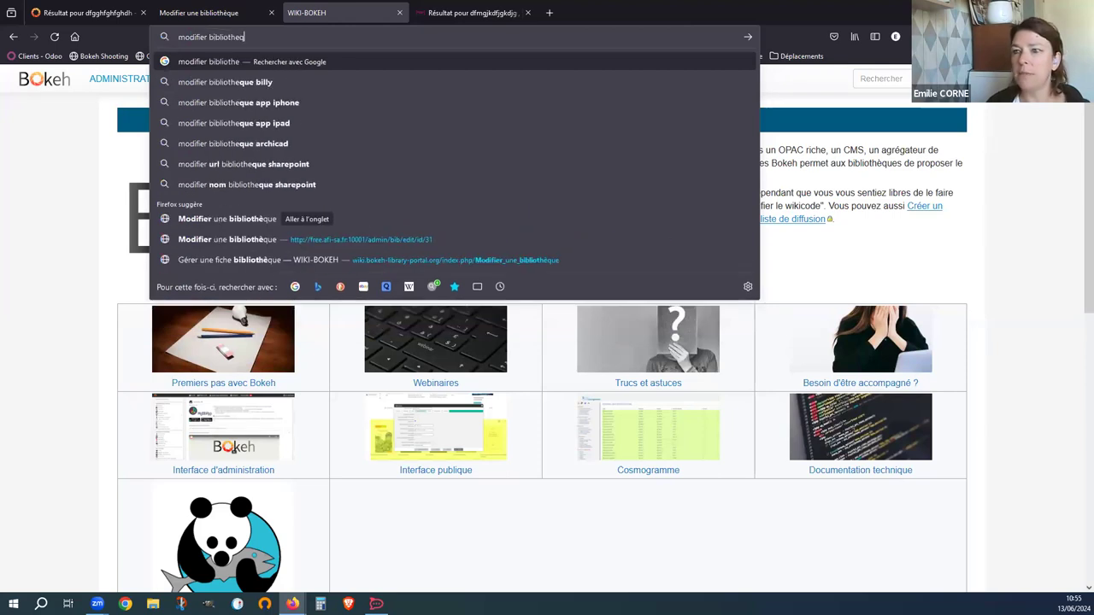
pyautogui.write('ue bokeh')
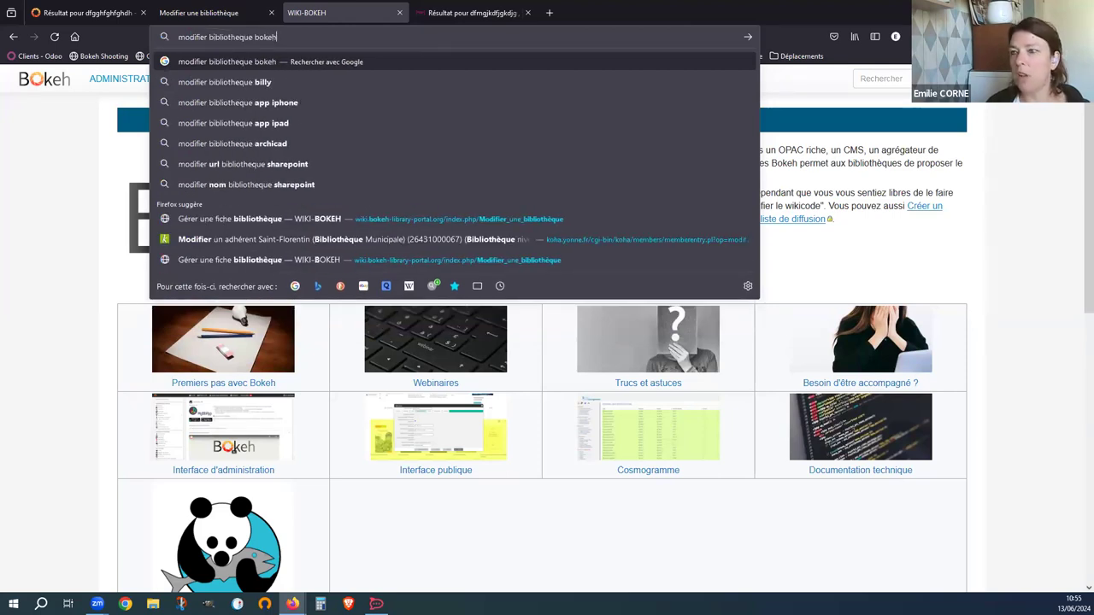
pyautogui.press('Return')
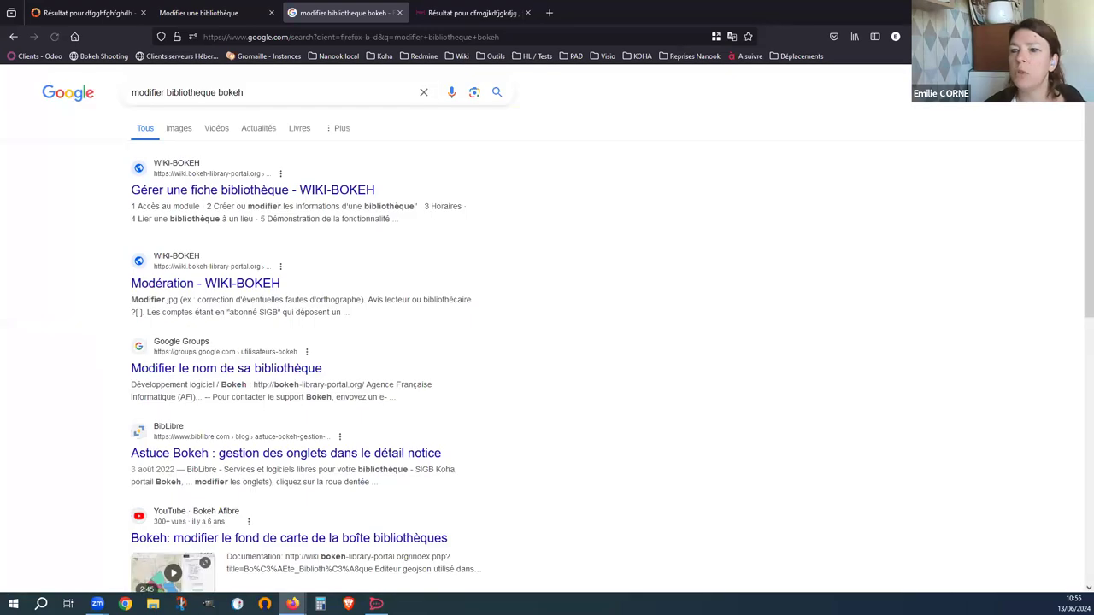